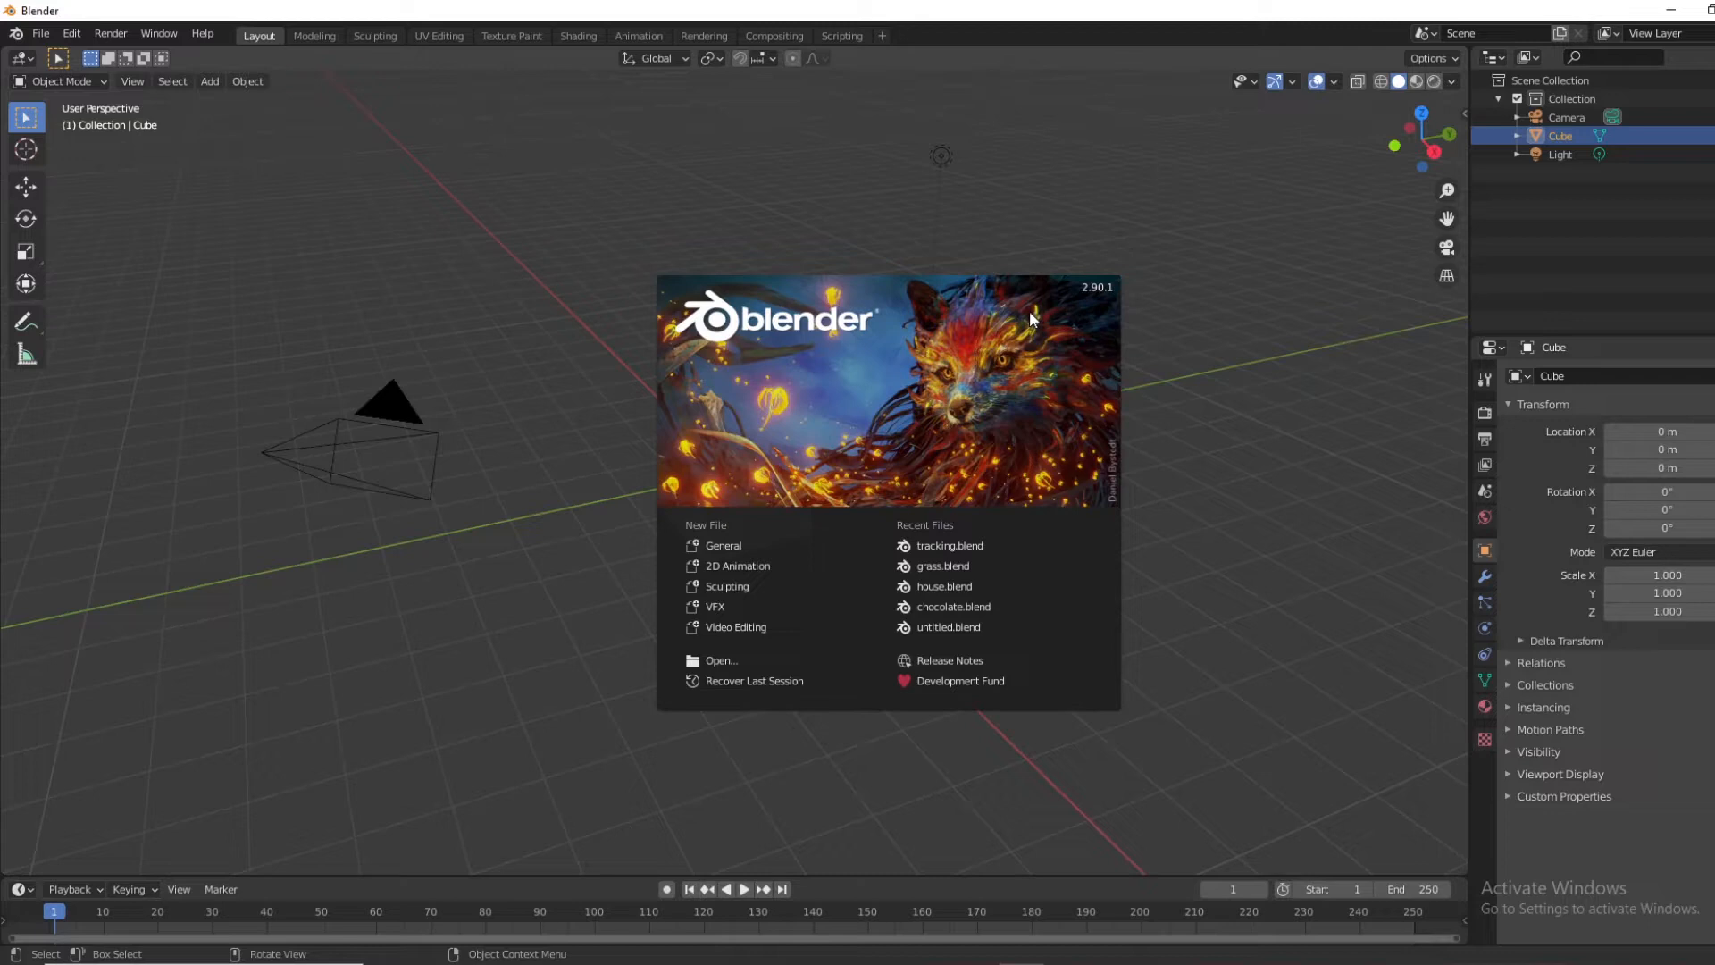
Dismiss the splash screen and view the available interaction modes, keeping Object Mode
click(555, 186)
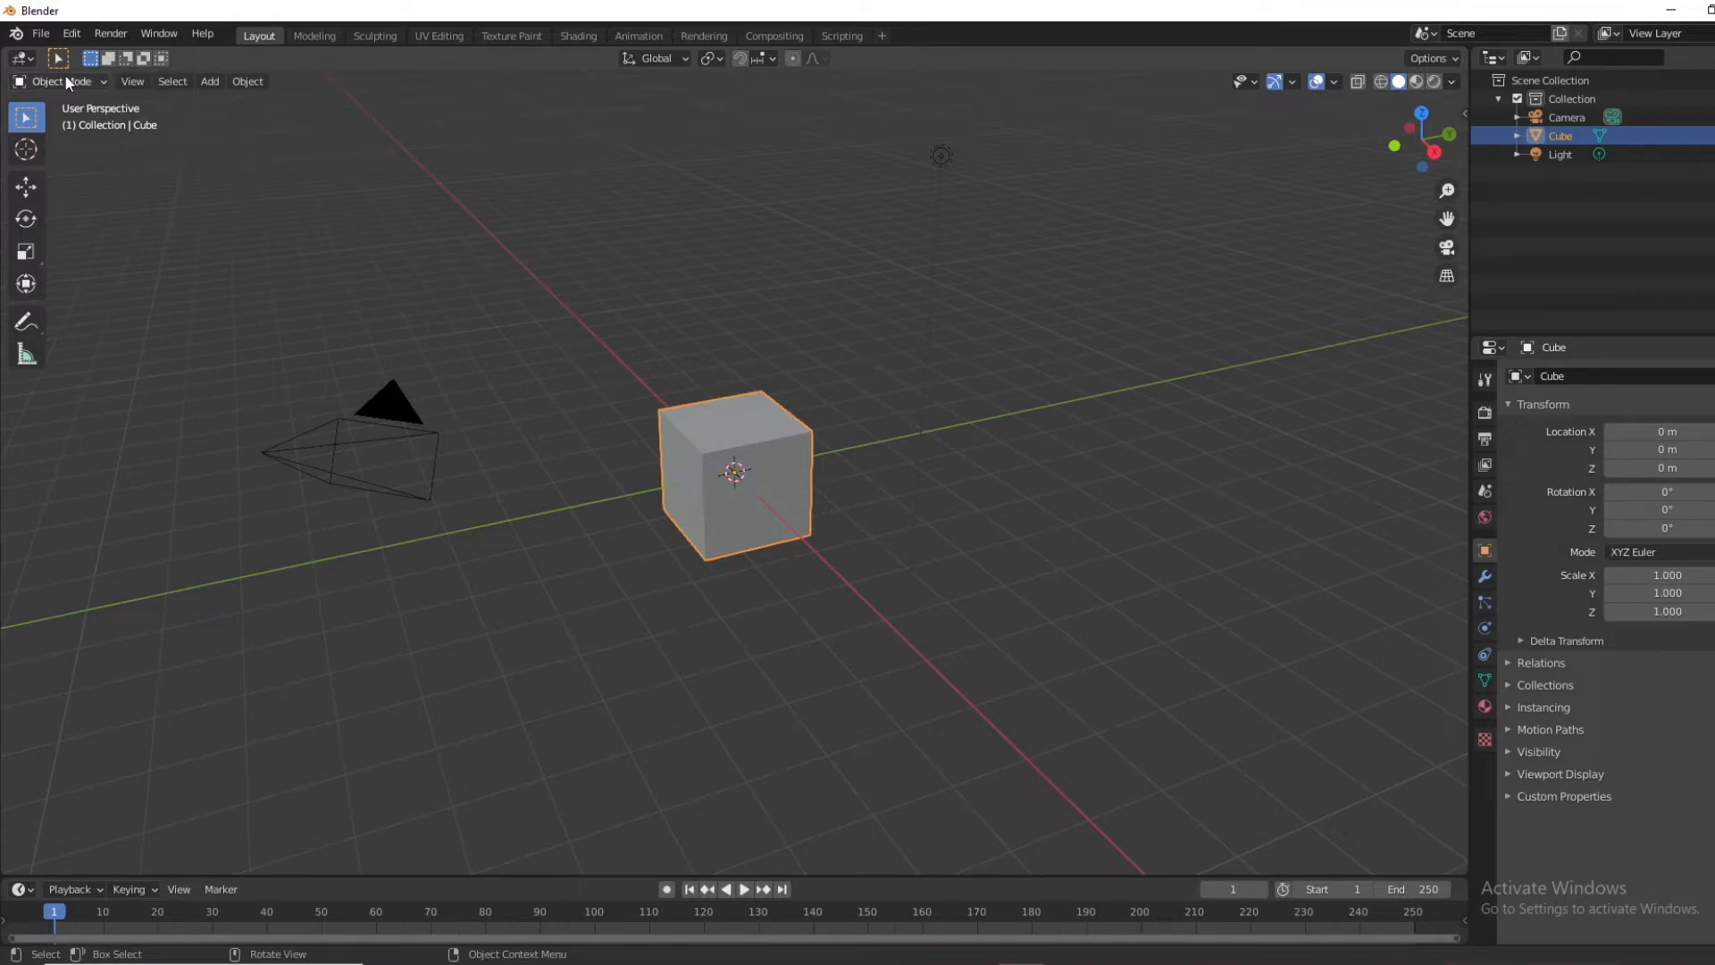
click(100, 79)
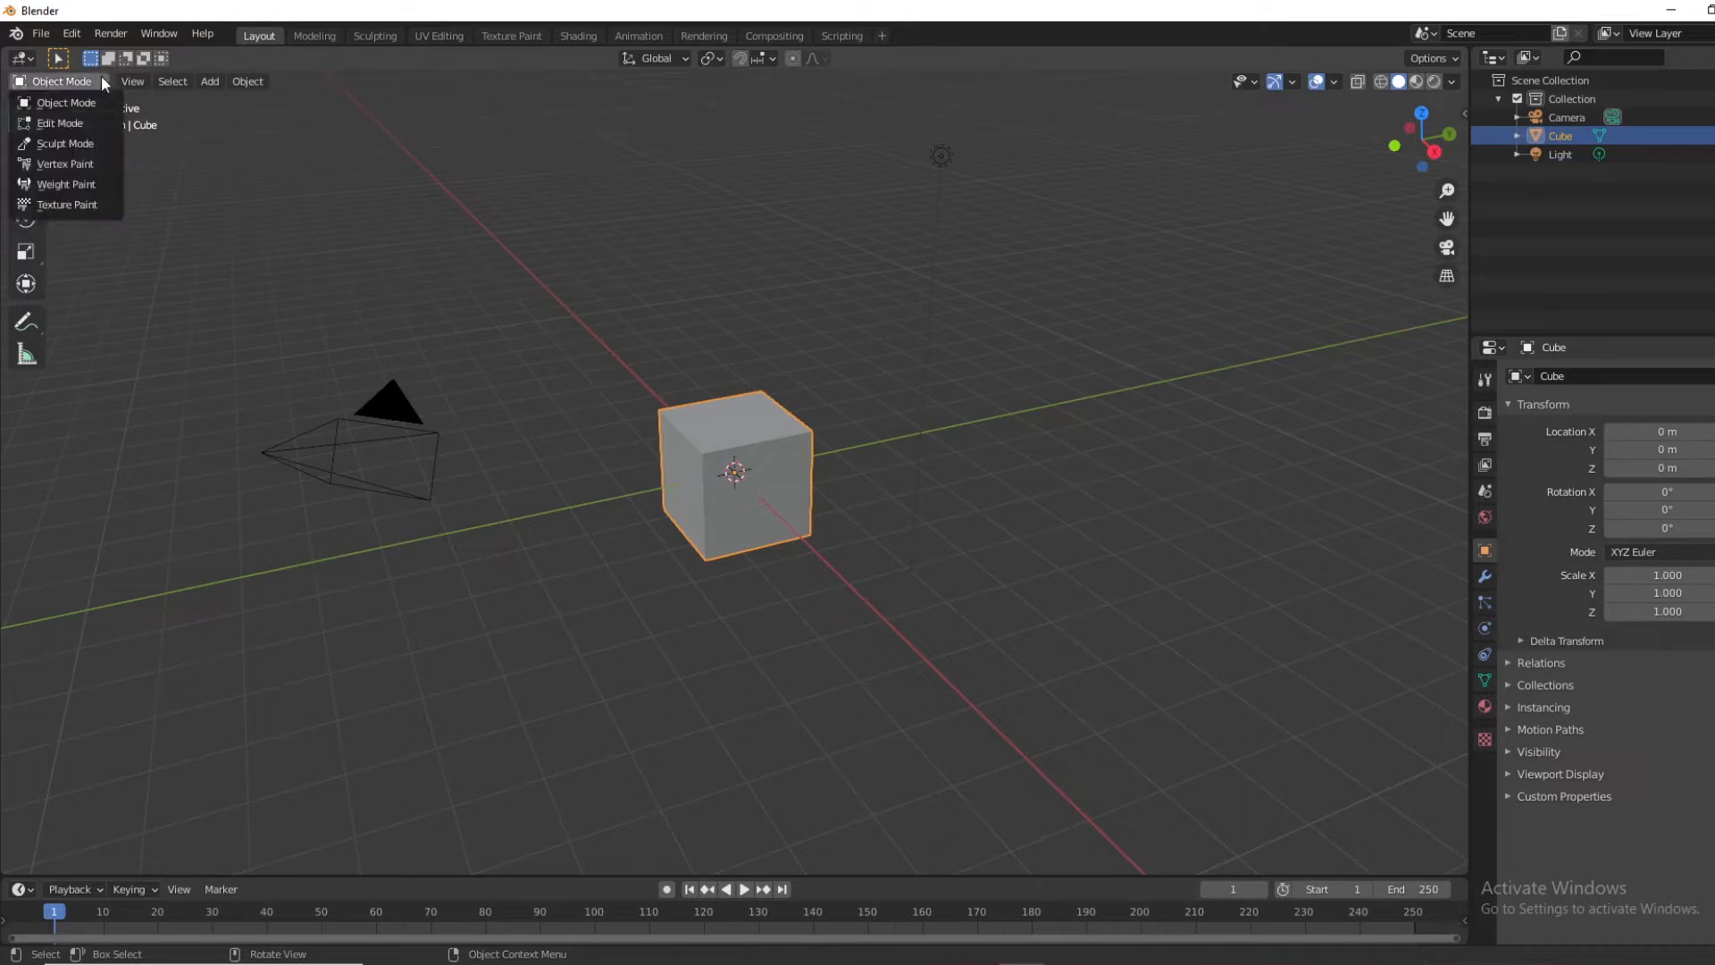
click(93, 79)
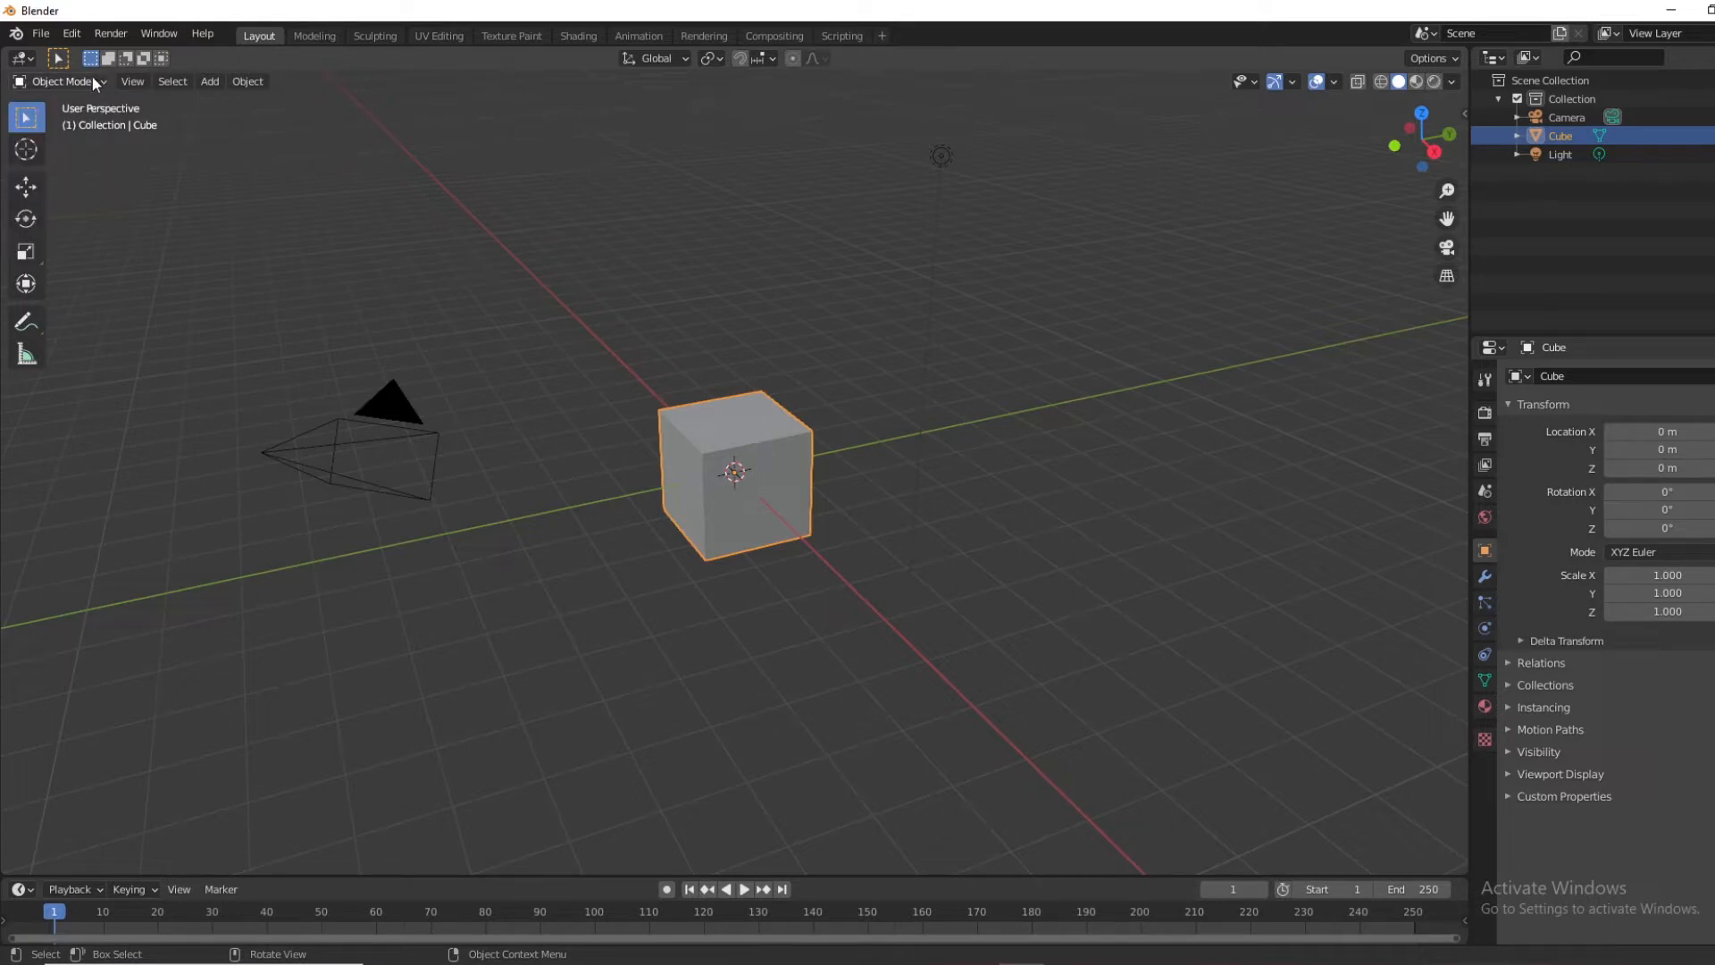
Practise deselecting and reselecting the default cube, ending with the cube selected
click(888, 489)
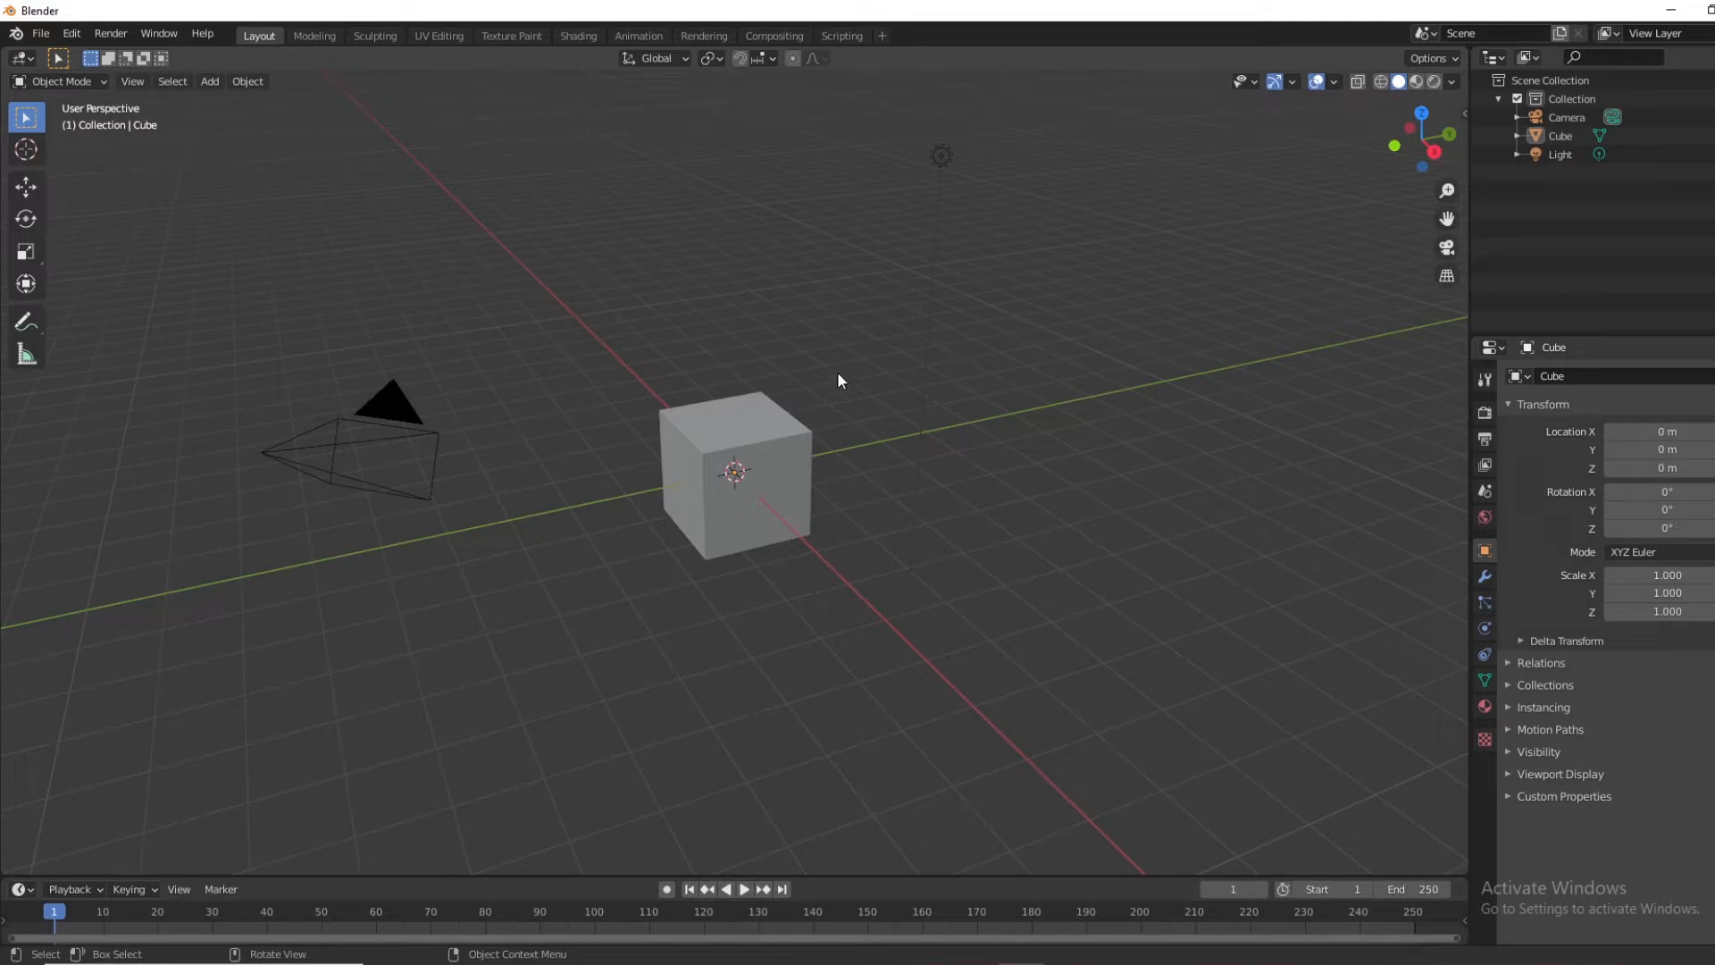
right_click(743, 448)
right_click(755, 455)
click(802, 441)
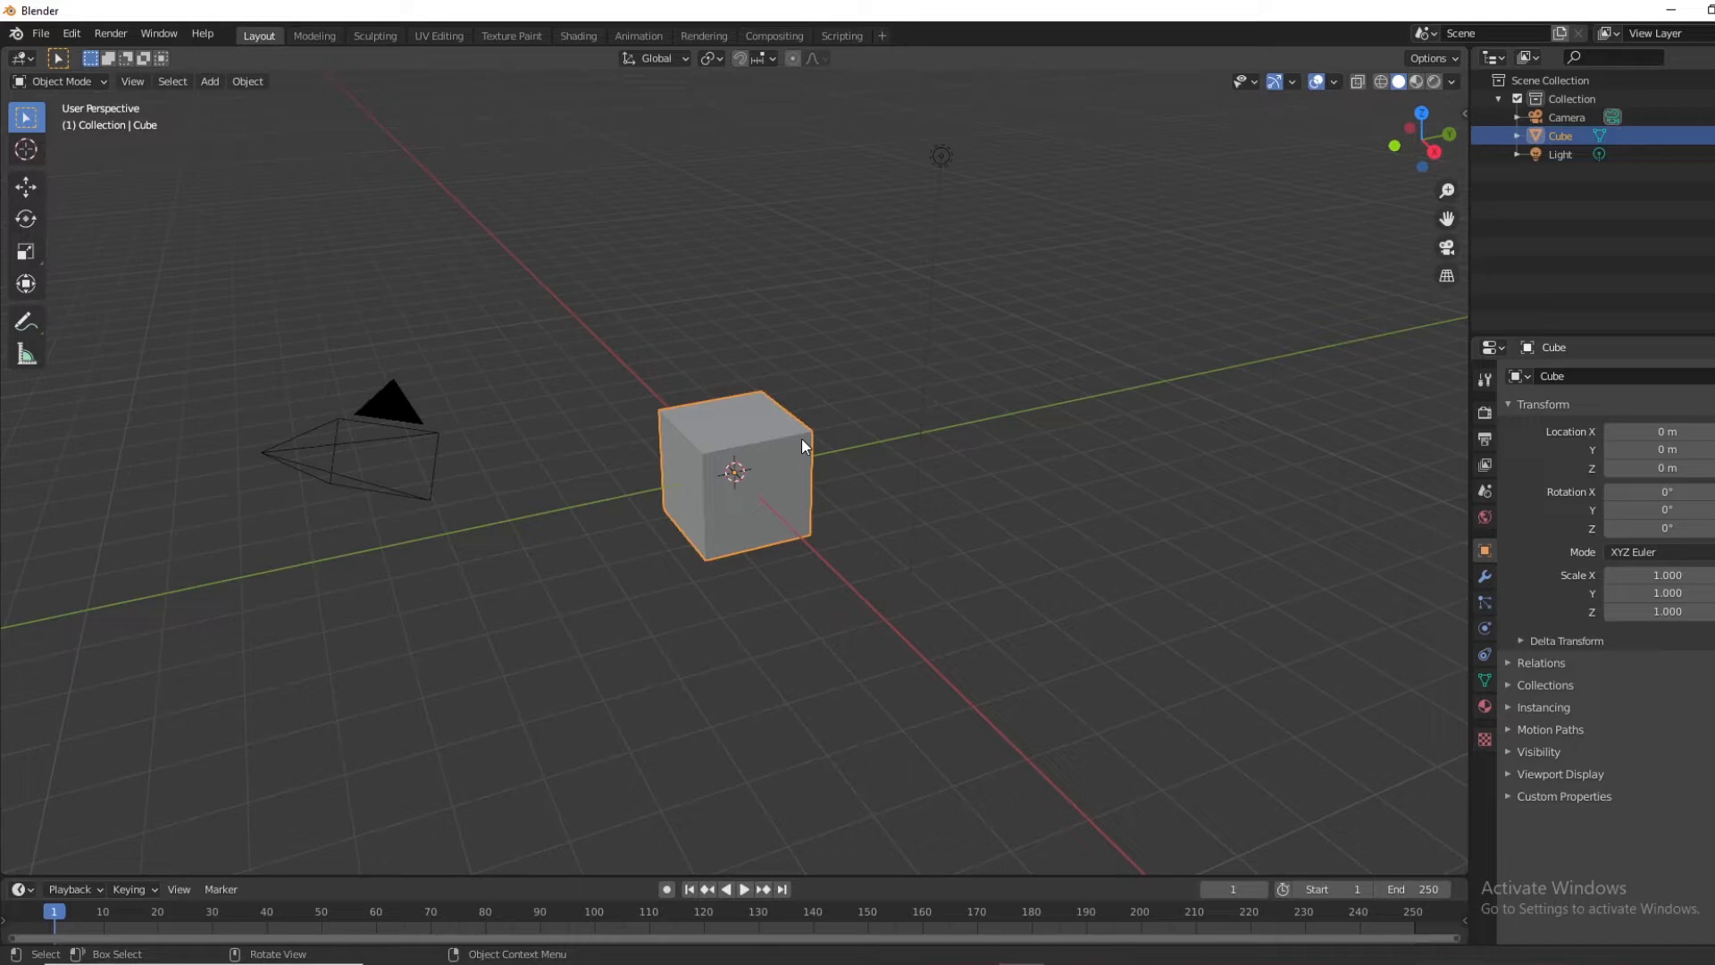
click(576, 315)
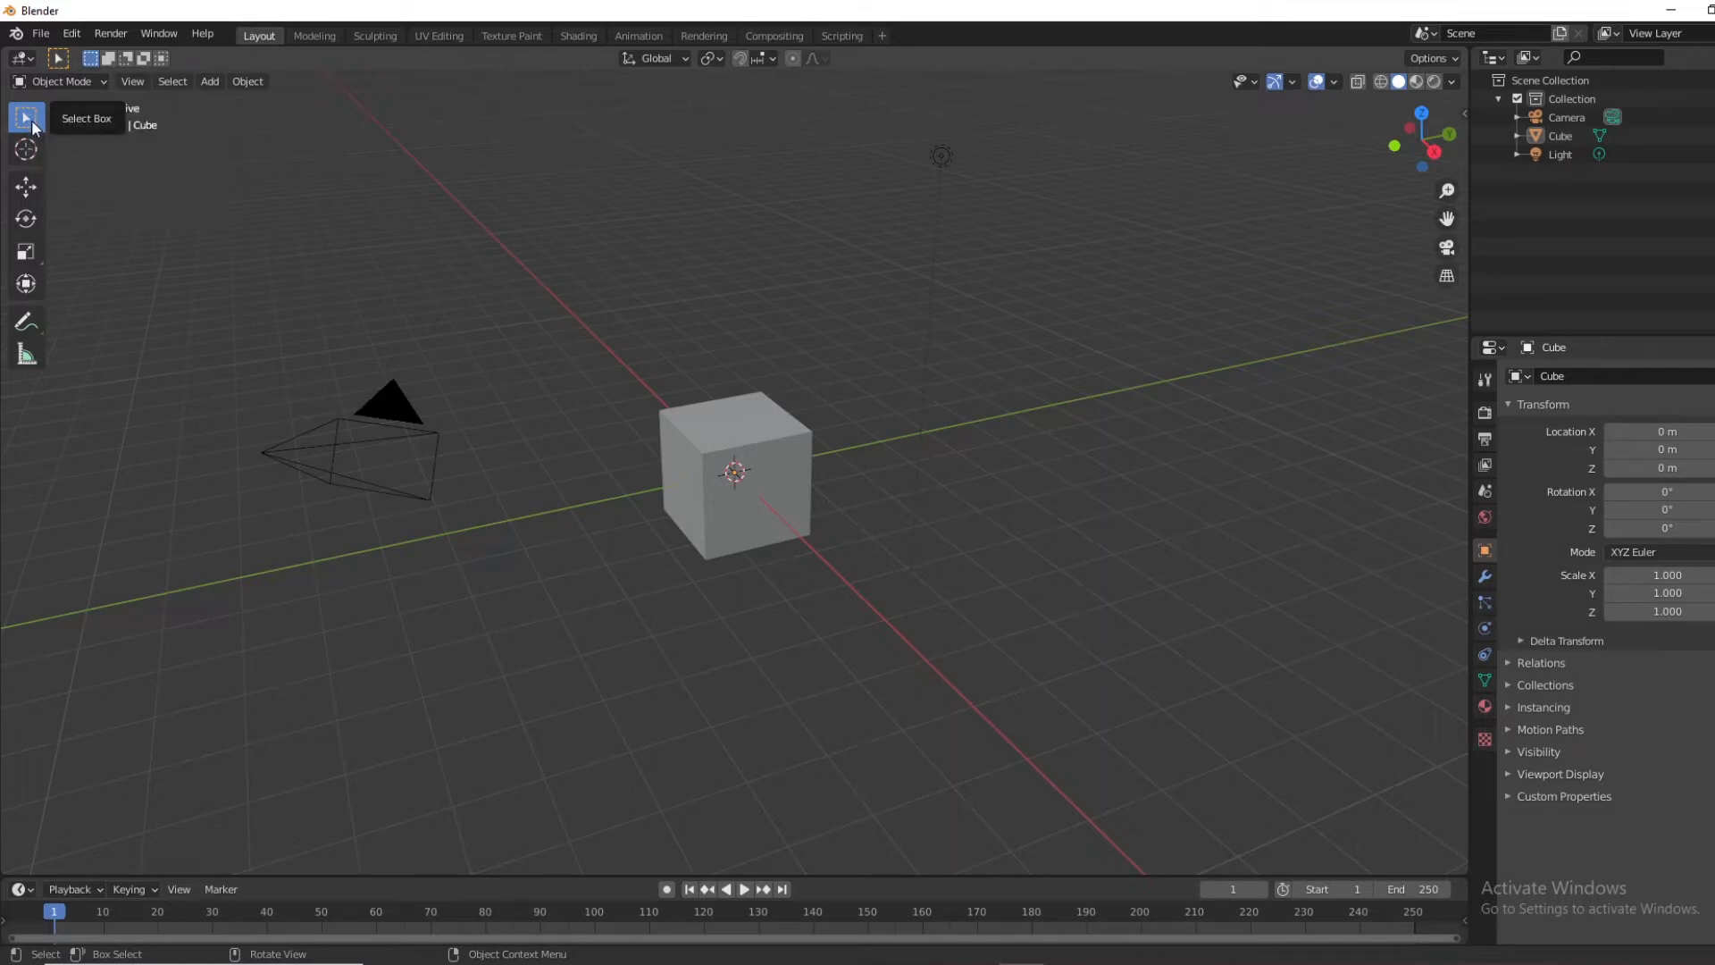
click(707, 436)
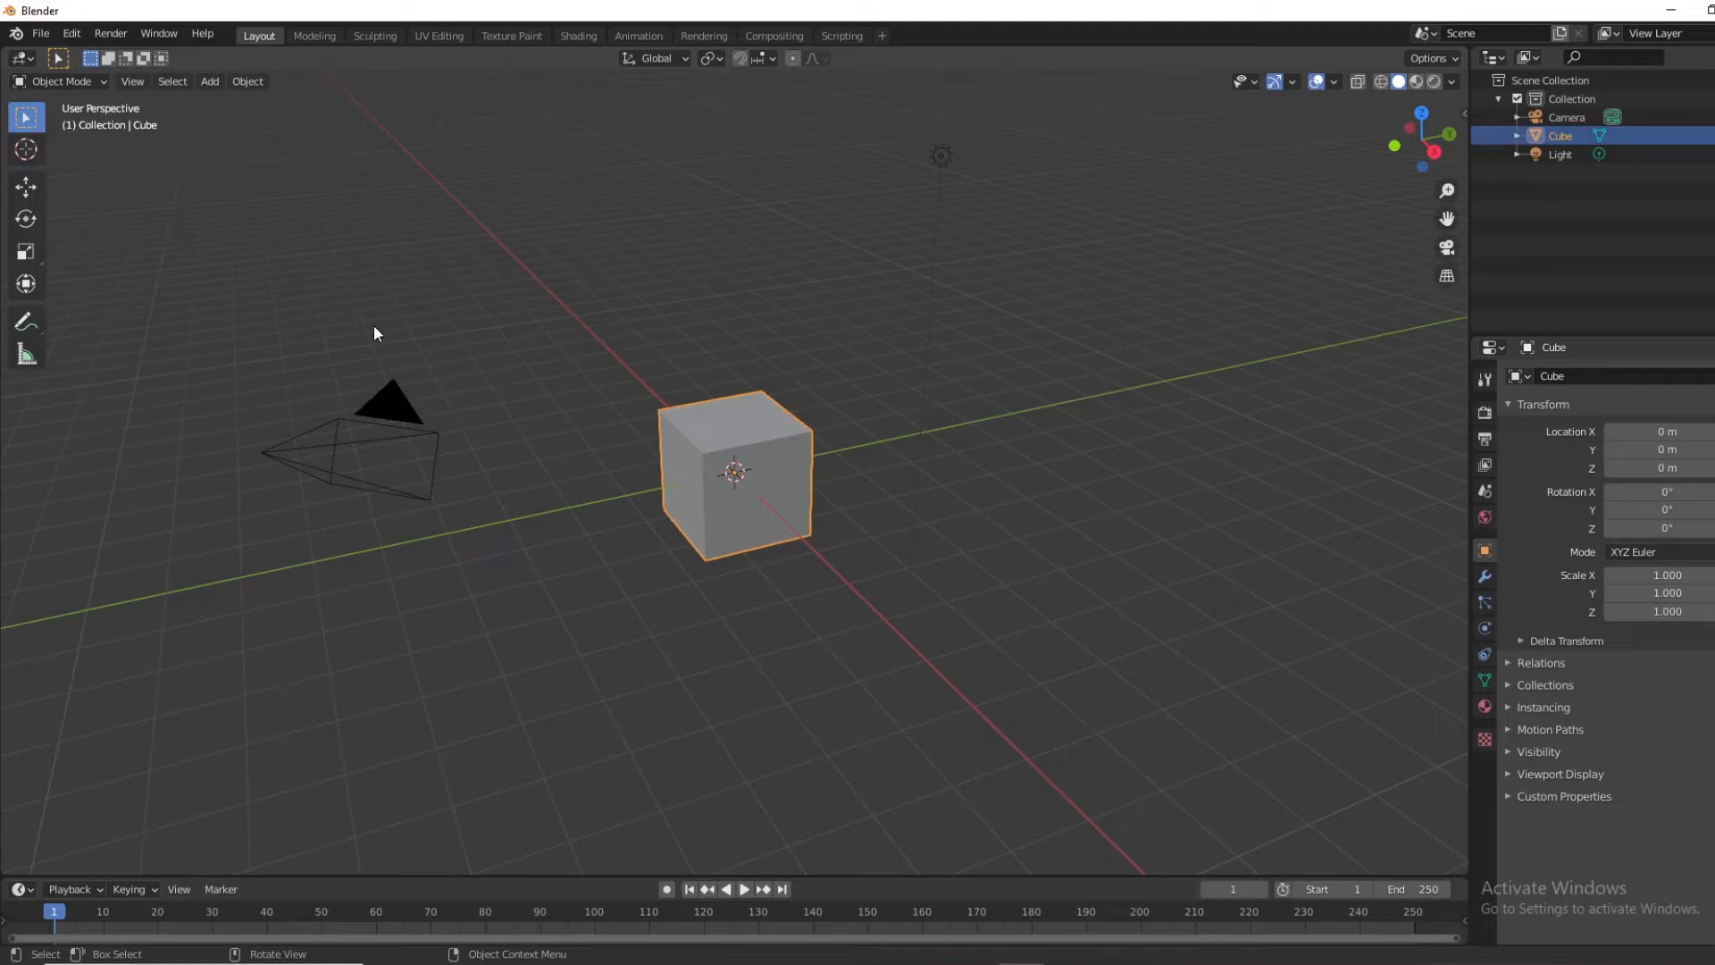
Place the 3D cursor at several spots around the scene, ending on the cube's surface
click(24, 154)
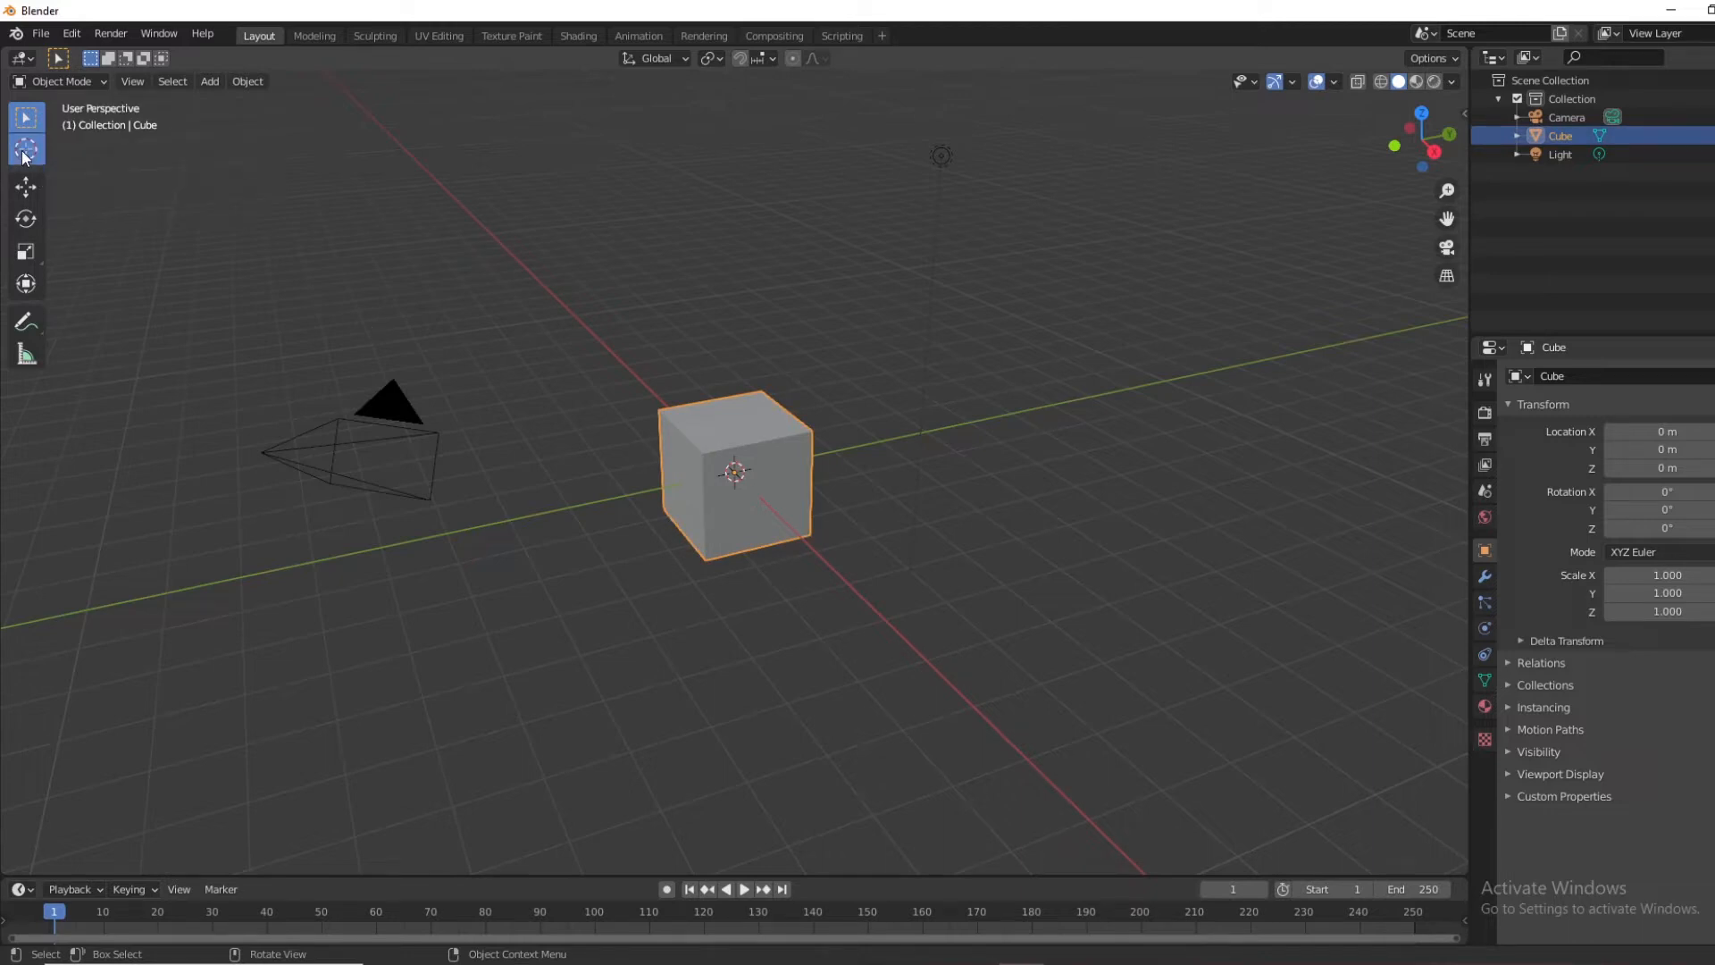
click(496, 293)
click(322, 189)
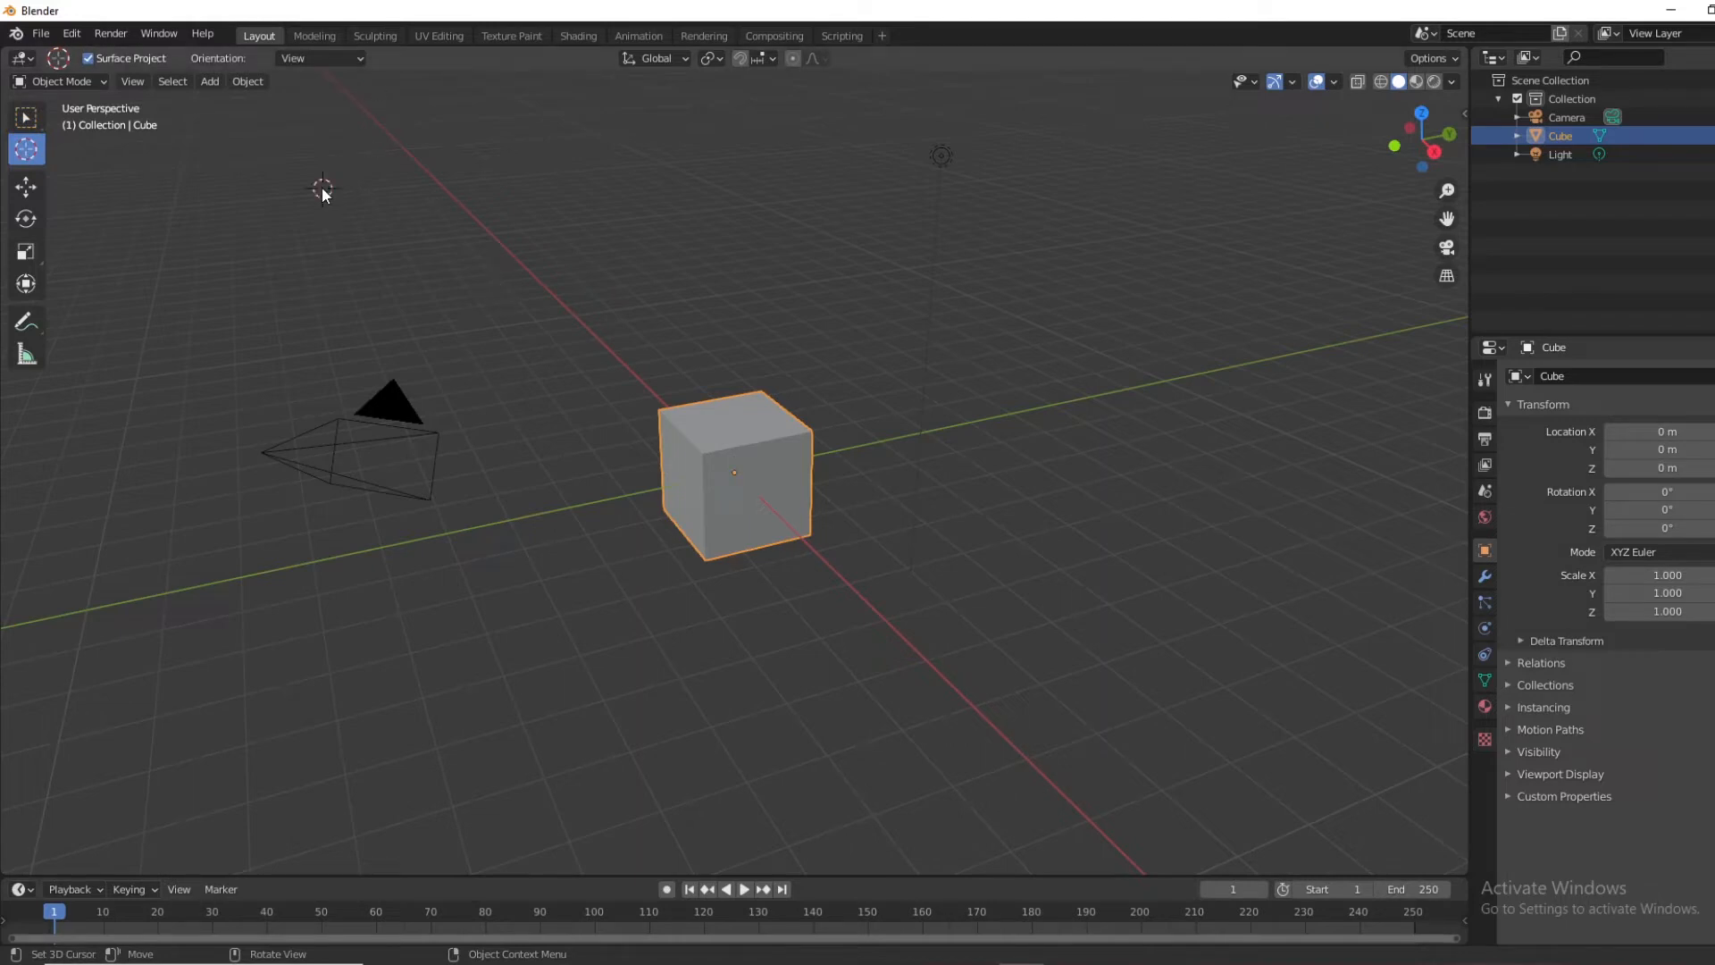
click(1225, 264)
click(1207, 400)
click(502, 506)
click(752, 462)
Raise the cube about 2.27 m along the Z axis with the Move tool
click(25, 188)
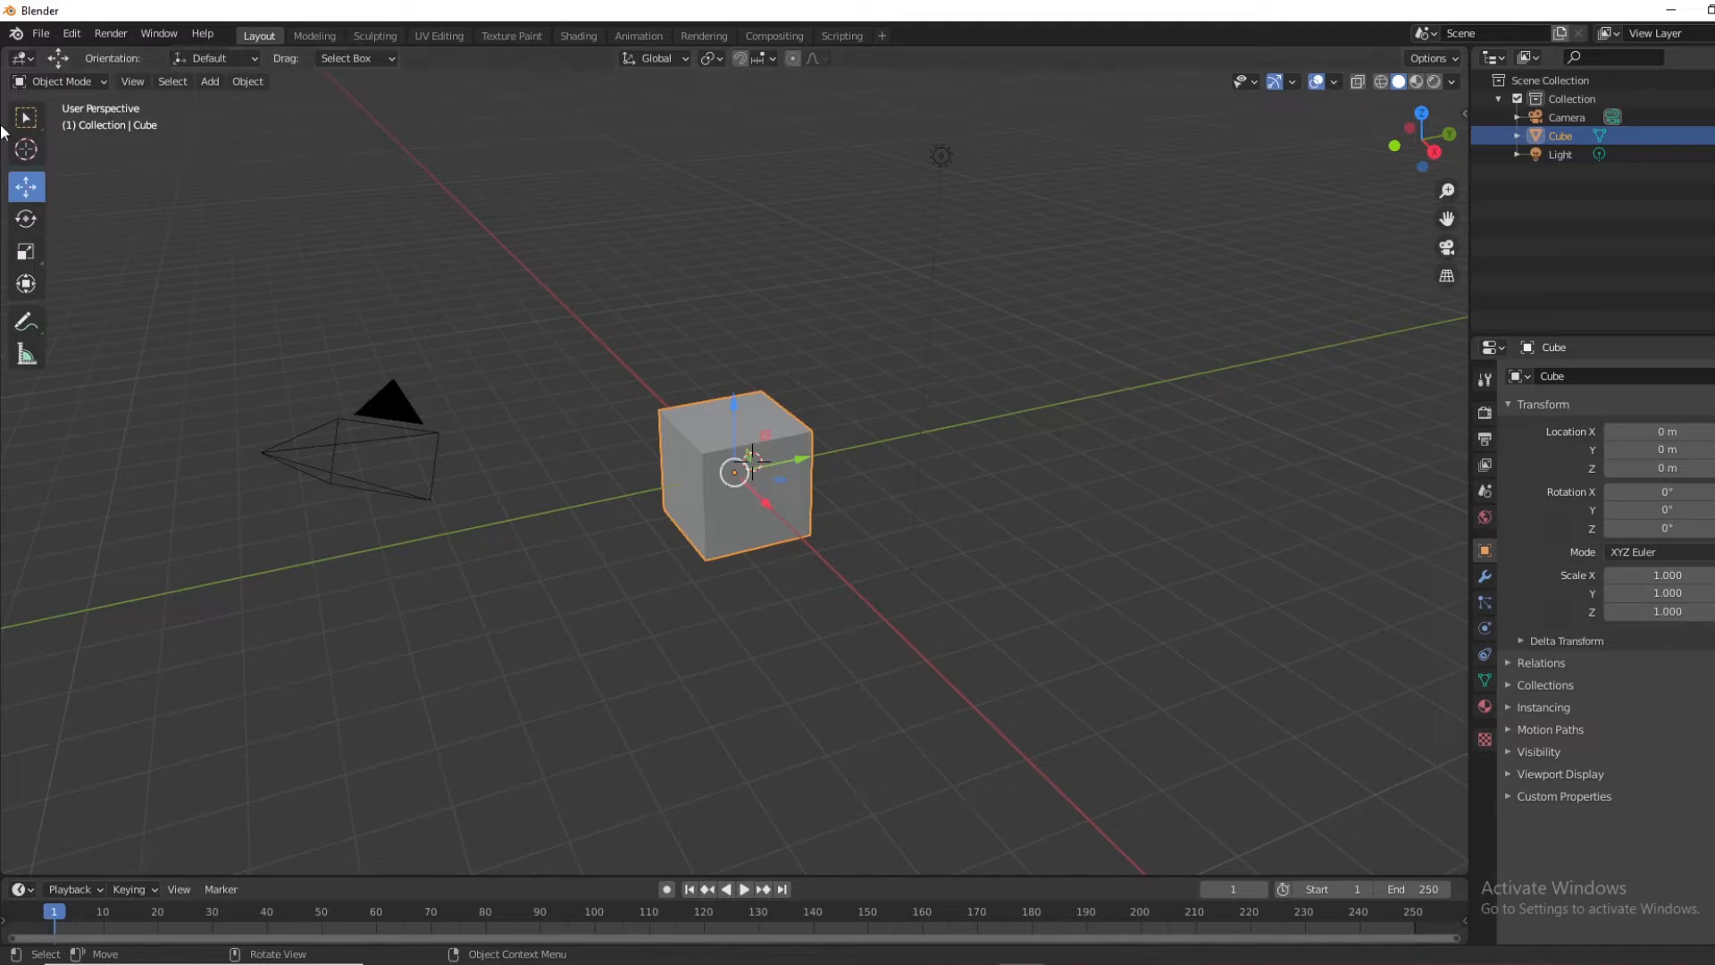
click(28, 114)
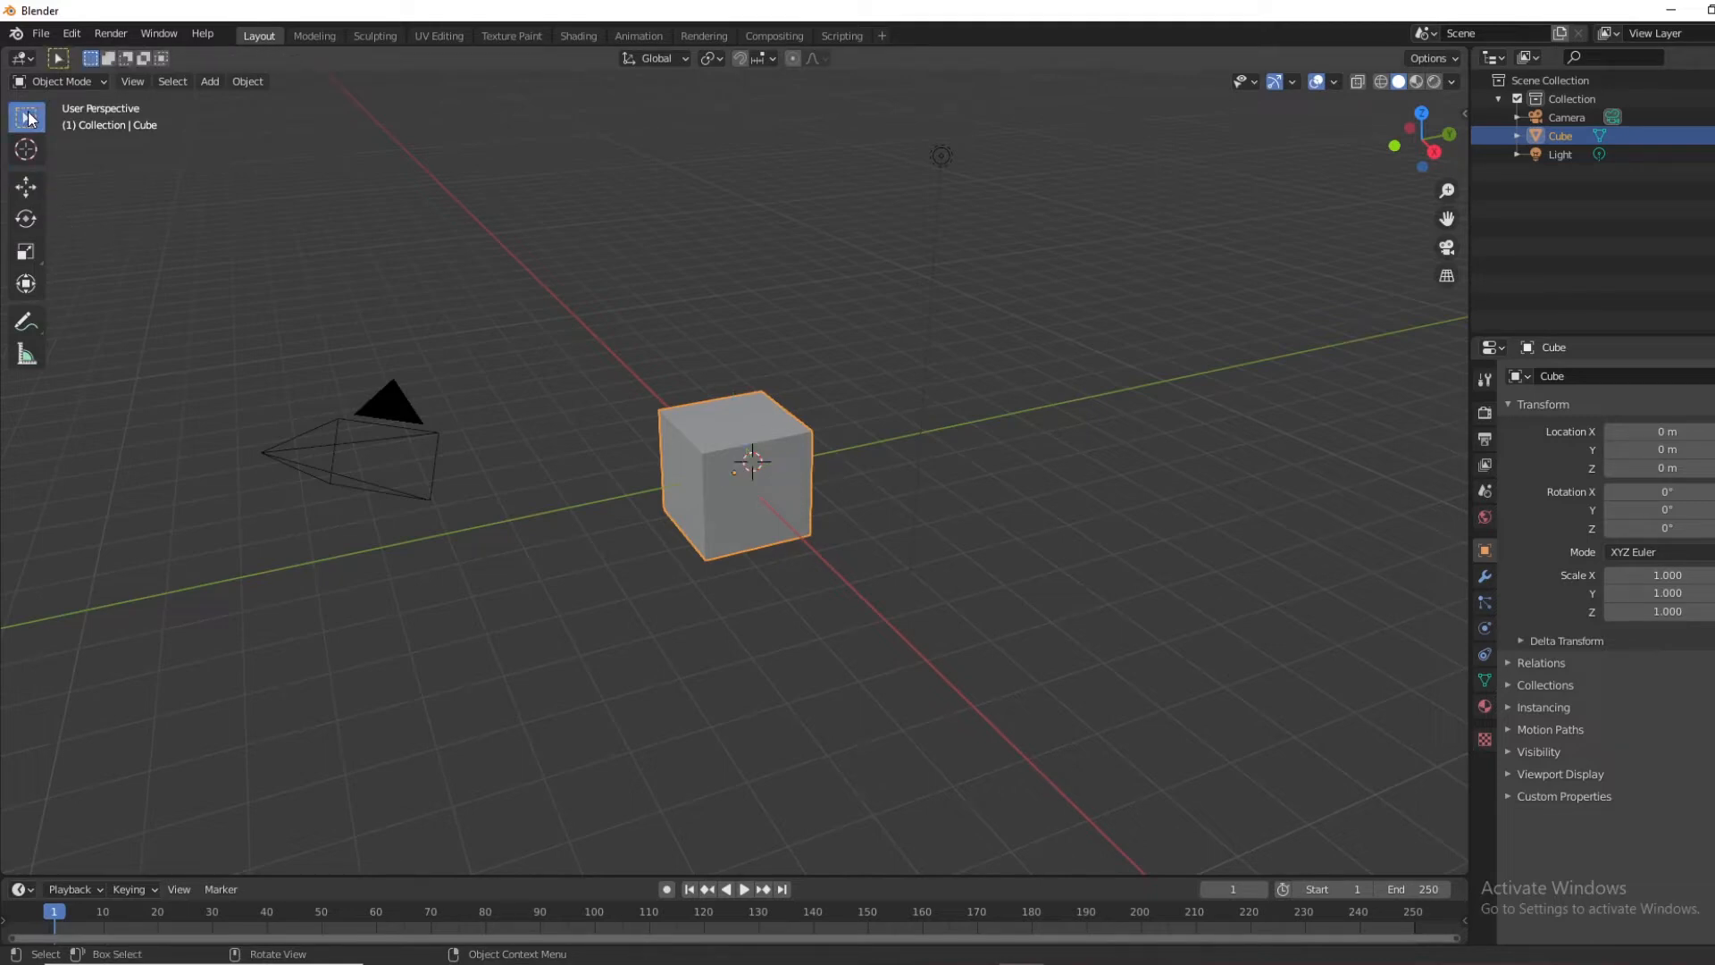
click(30, 185)
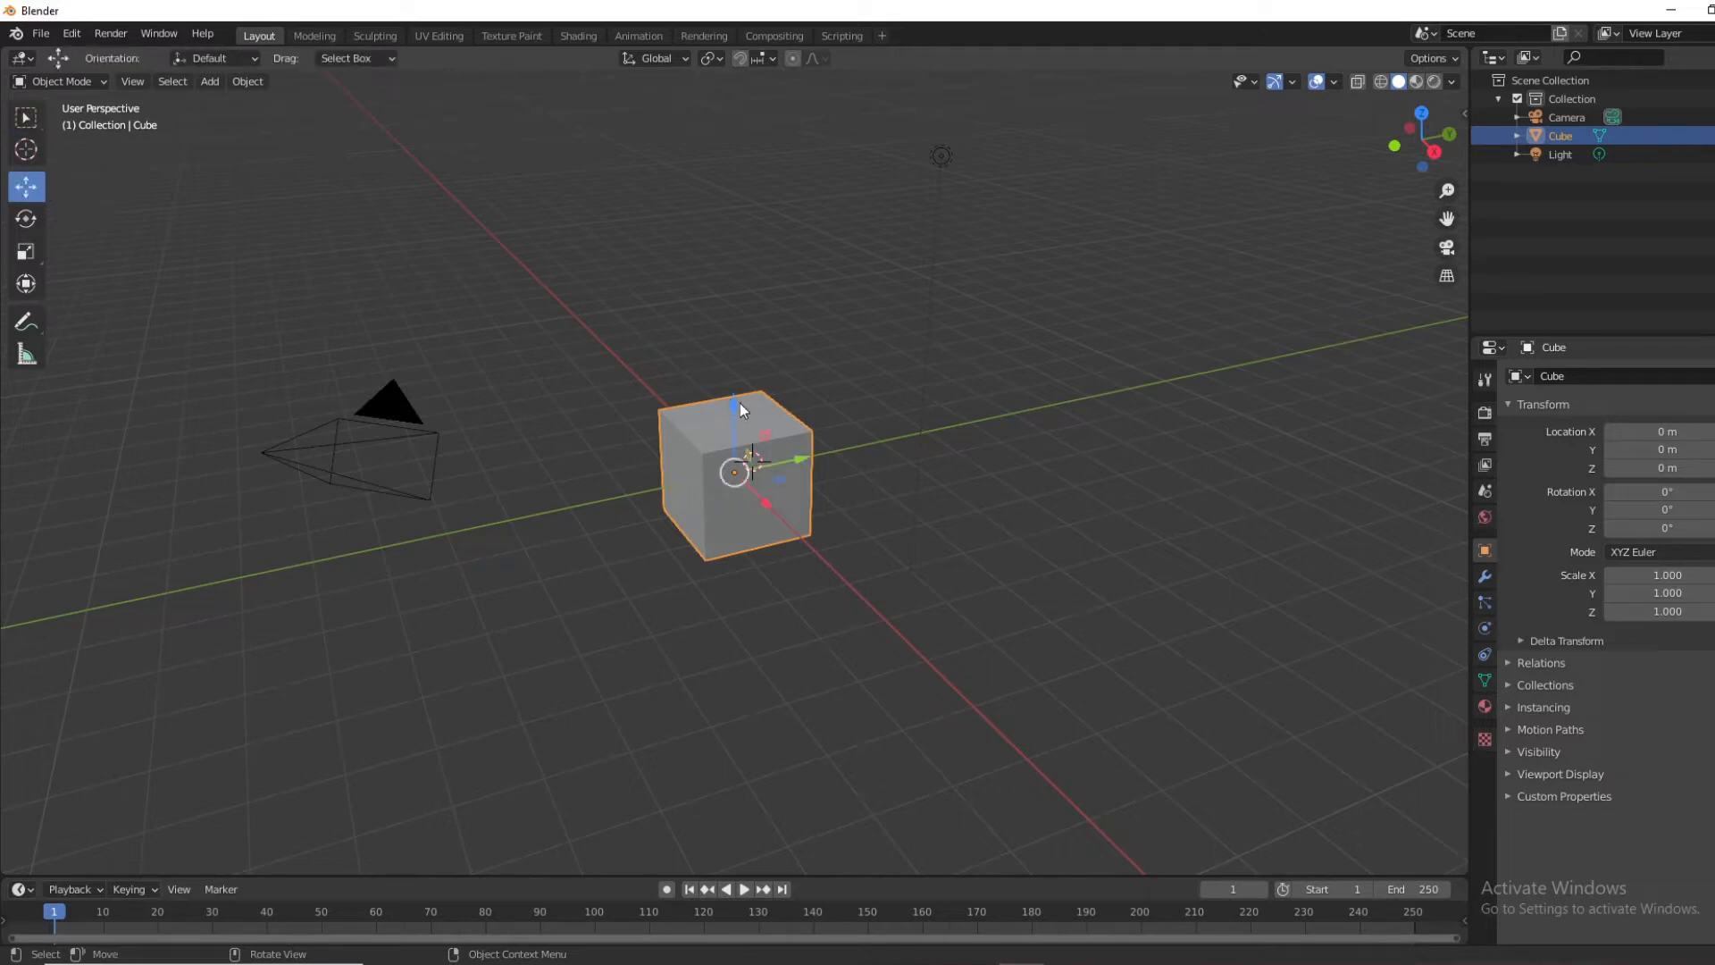
drag(733, 387, 775, 350)
Move the cube along Y to about -0.58 m and along X to about -0.09 m
key(g)
key(y)
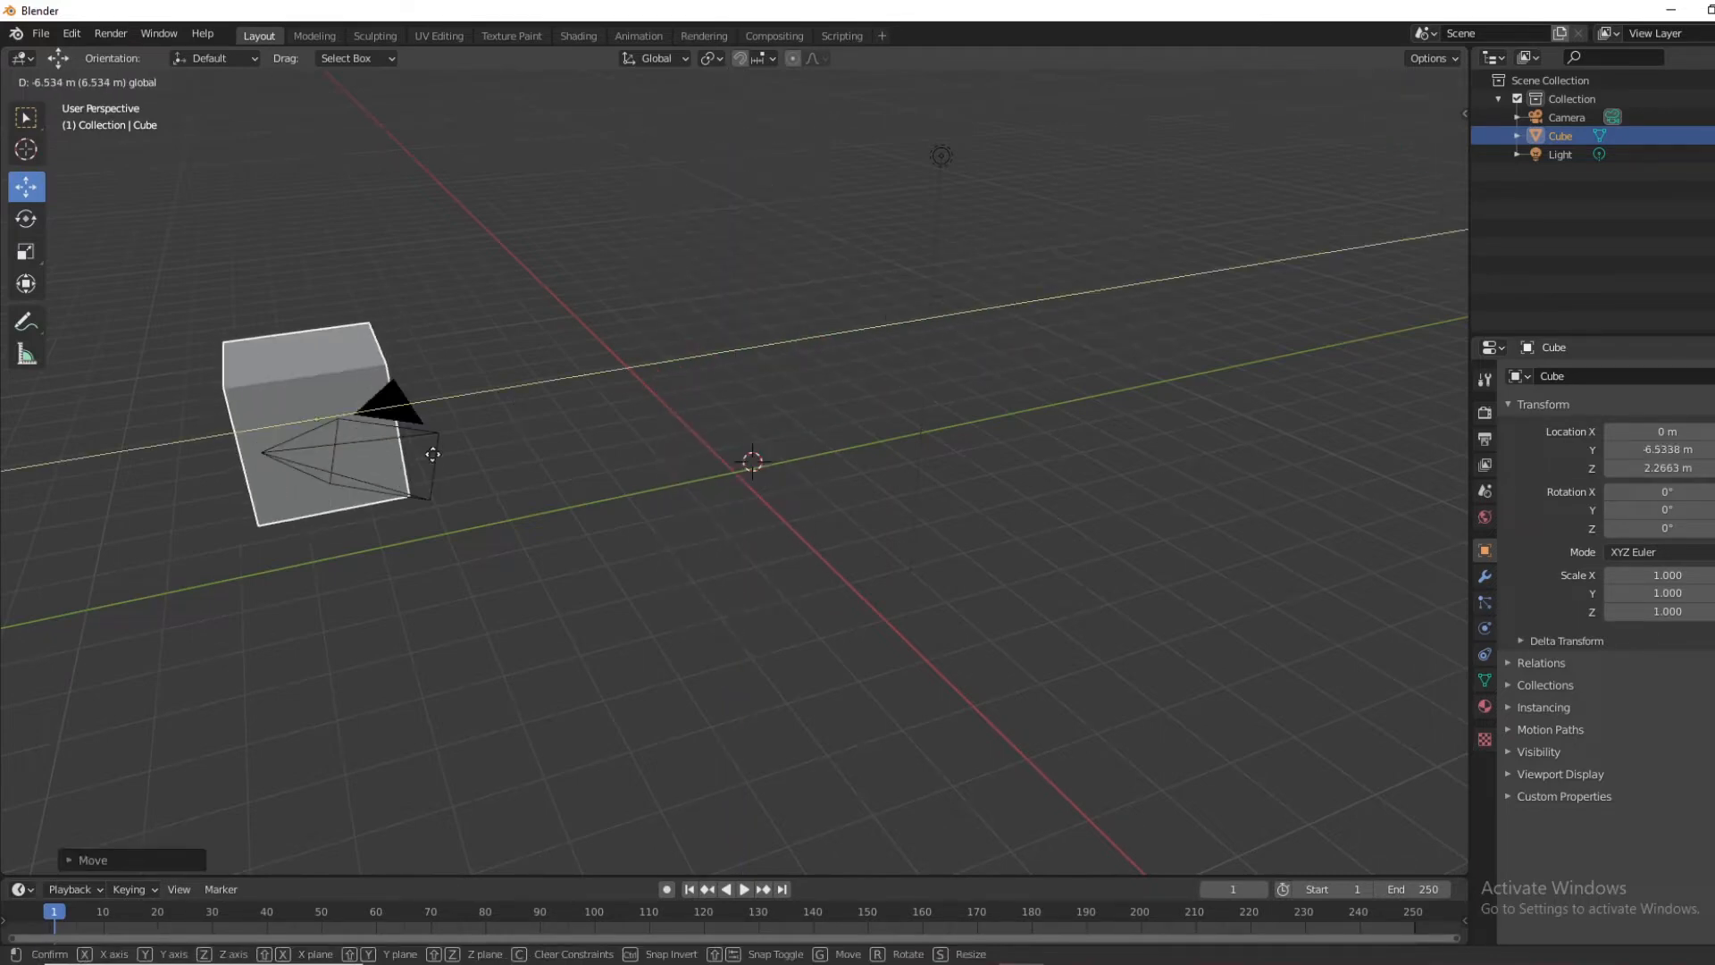
click(777, 472)
key(g)
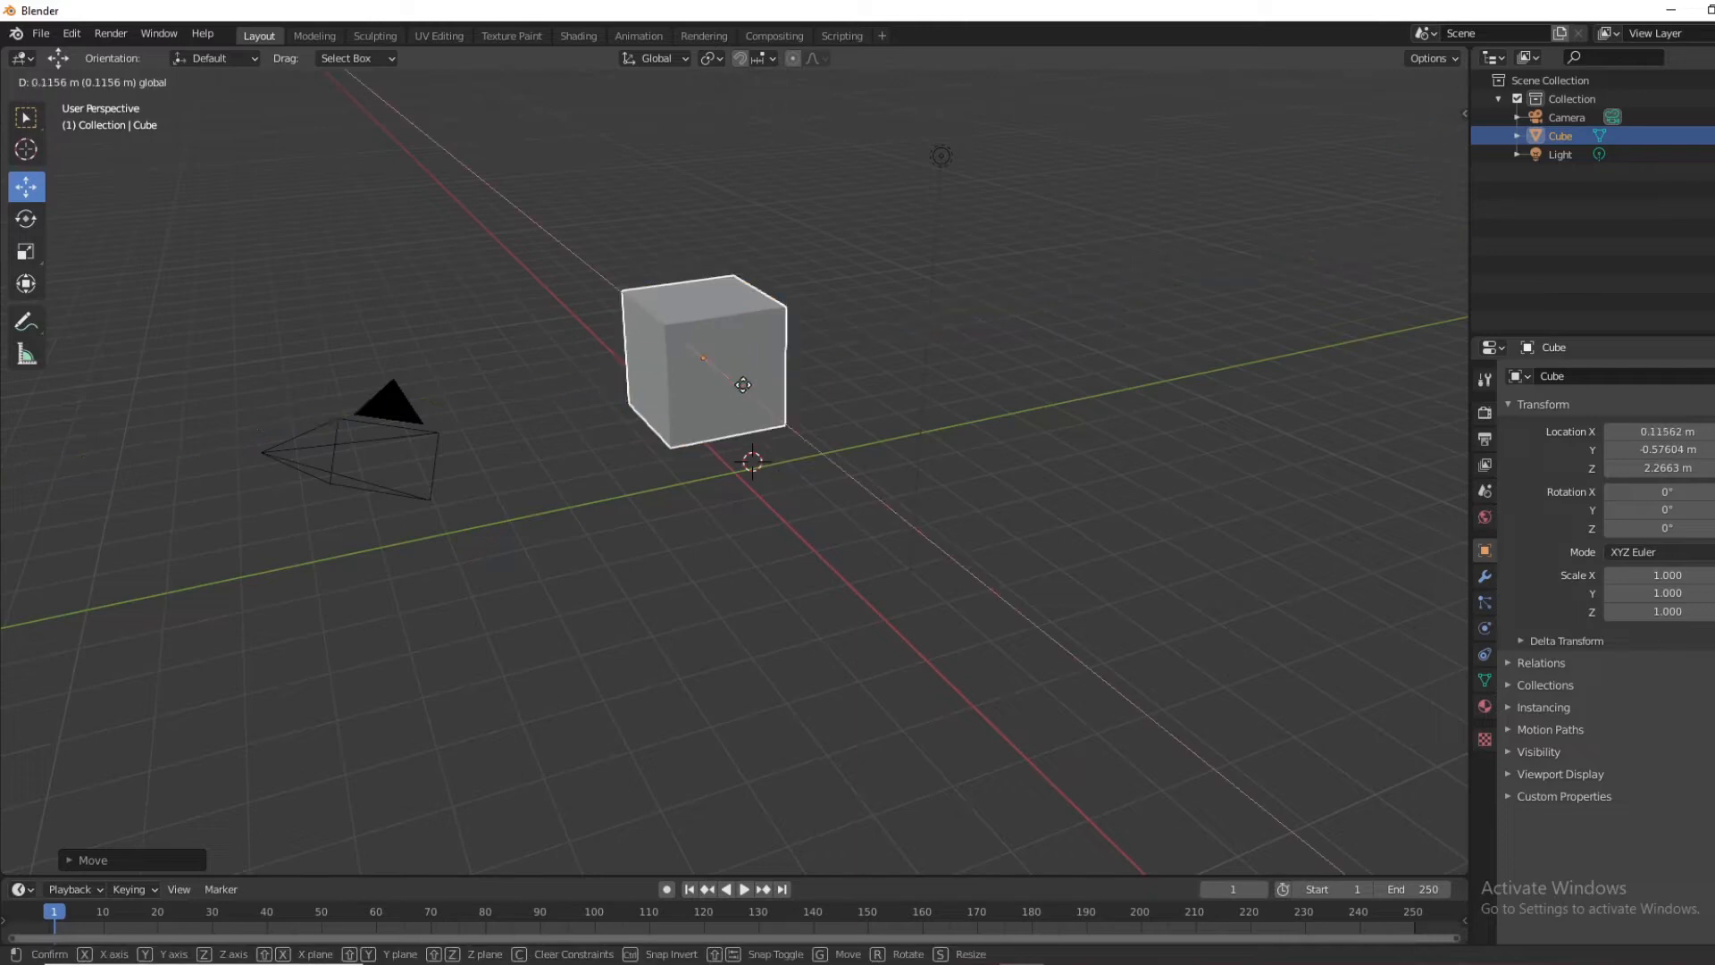
key(x)
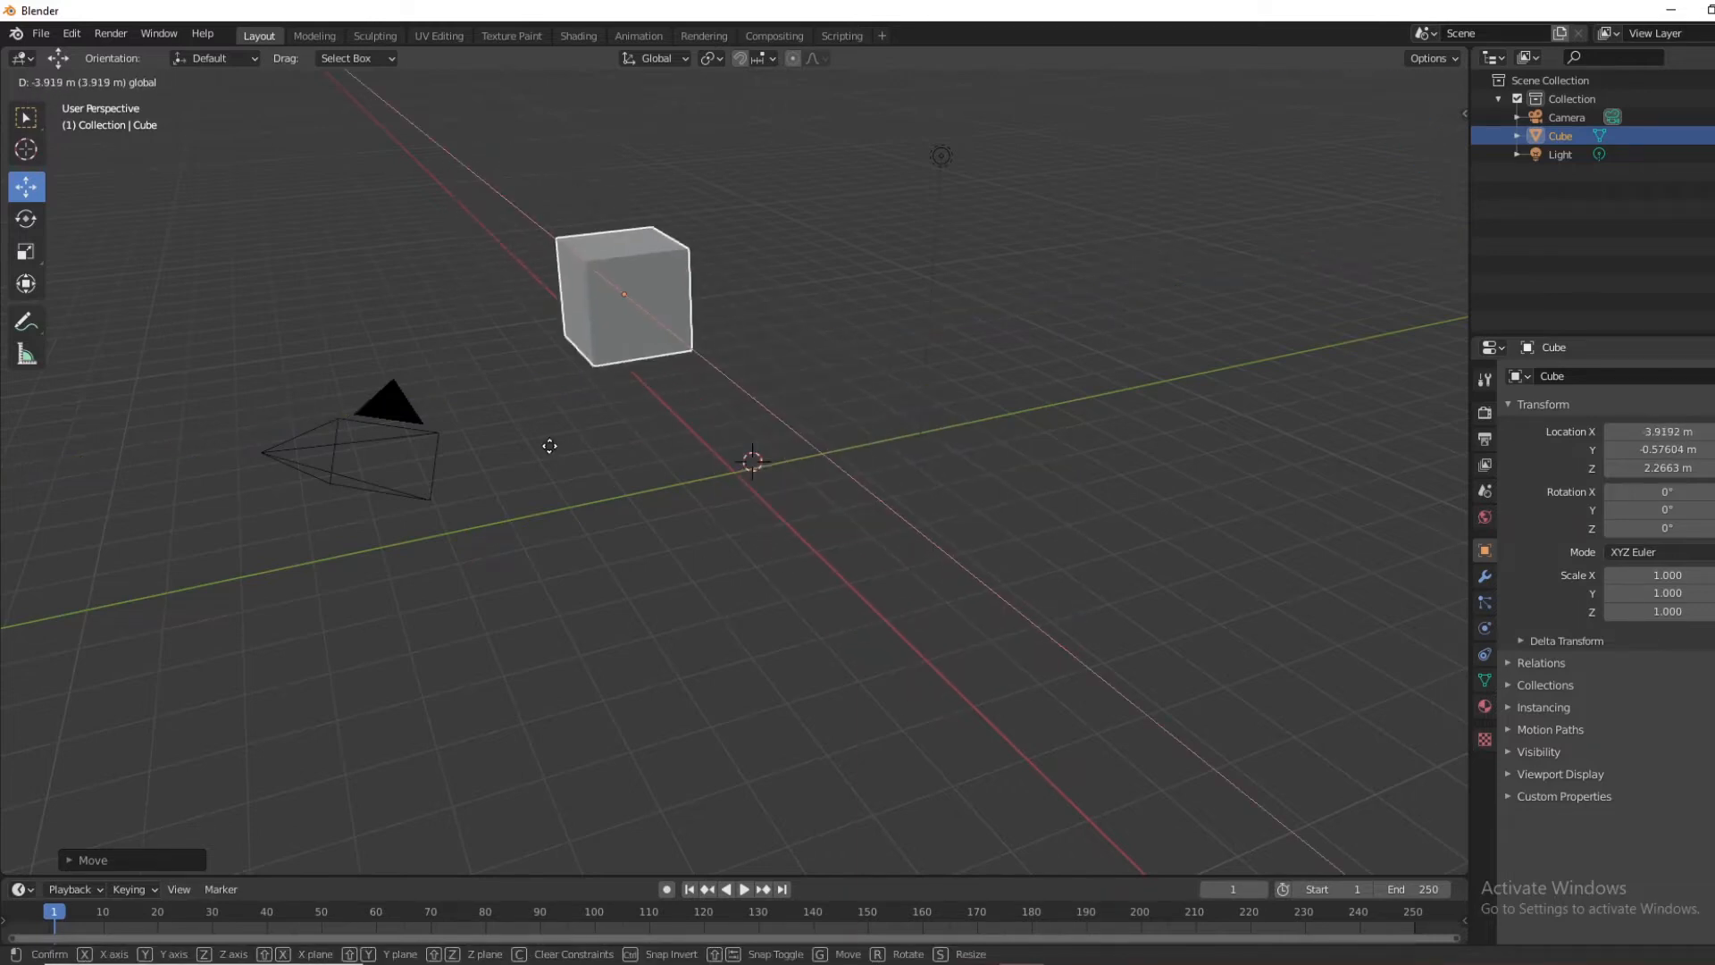
click(593, 542)
Reposition the cube along Y to about -0.54 m and along Z to about 0.84 m
drag(698, 271, 702, 379)
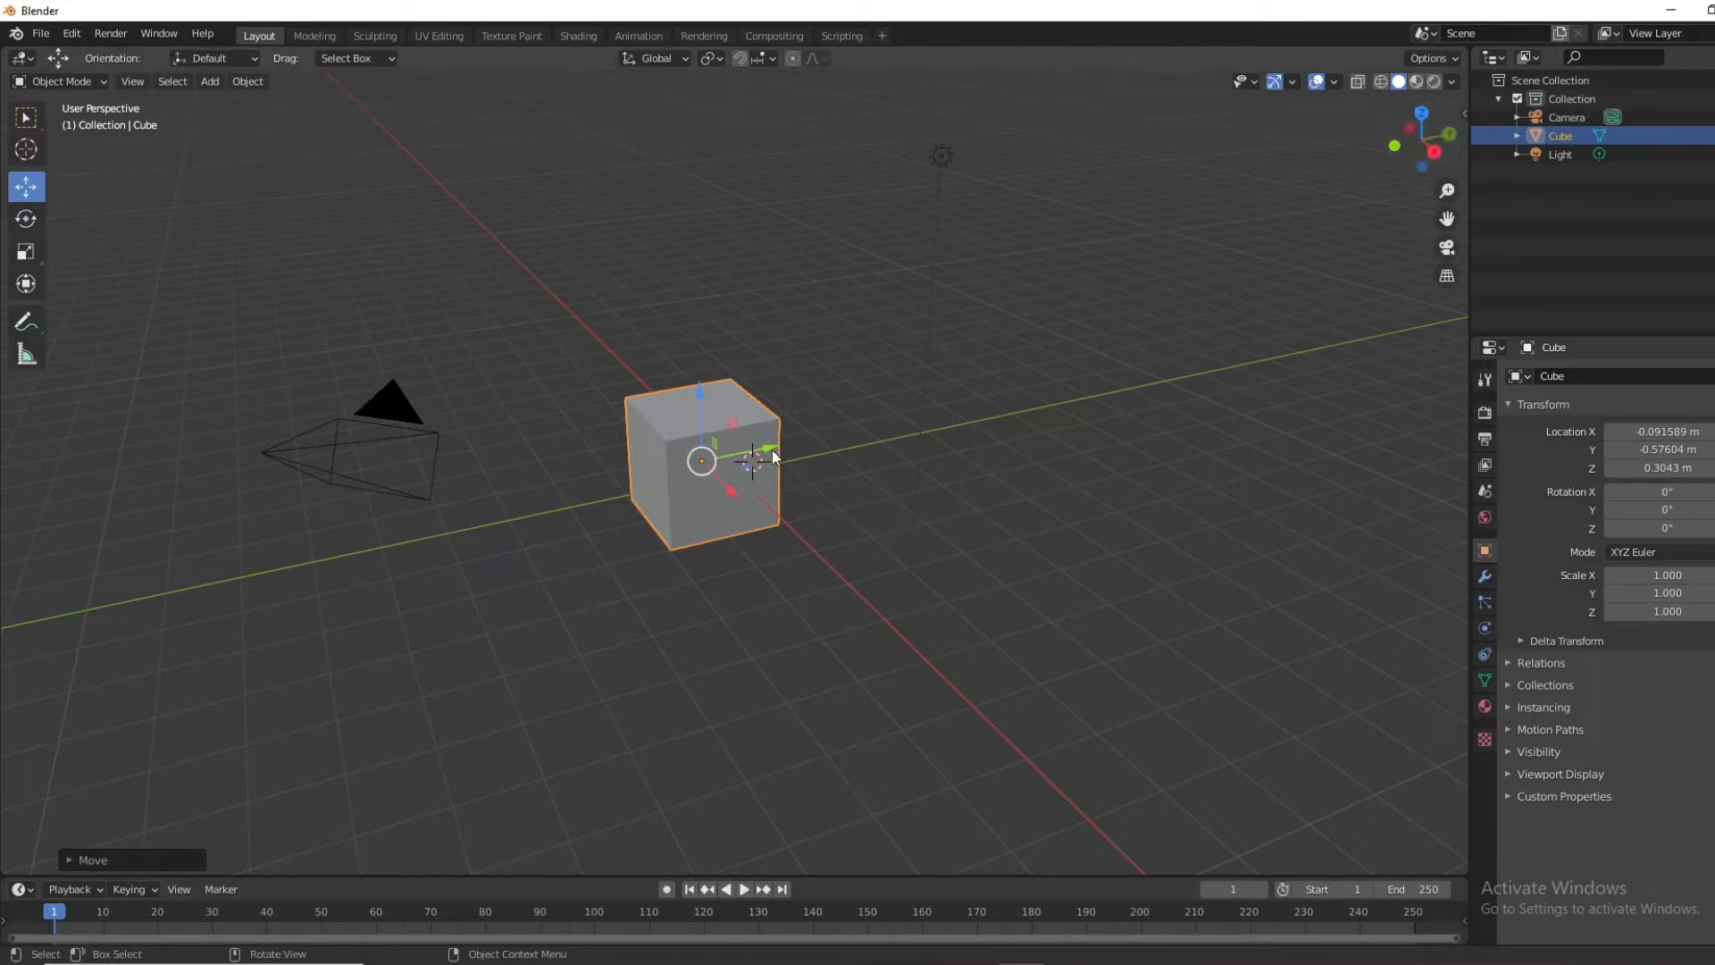
drag(772, 448, 1058, 490)
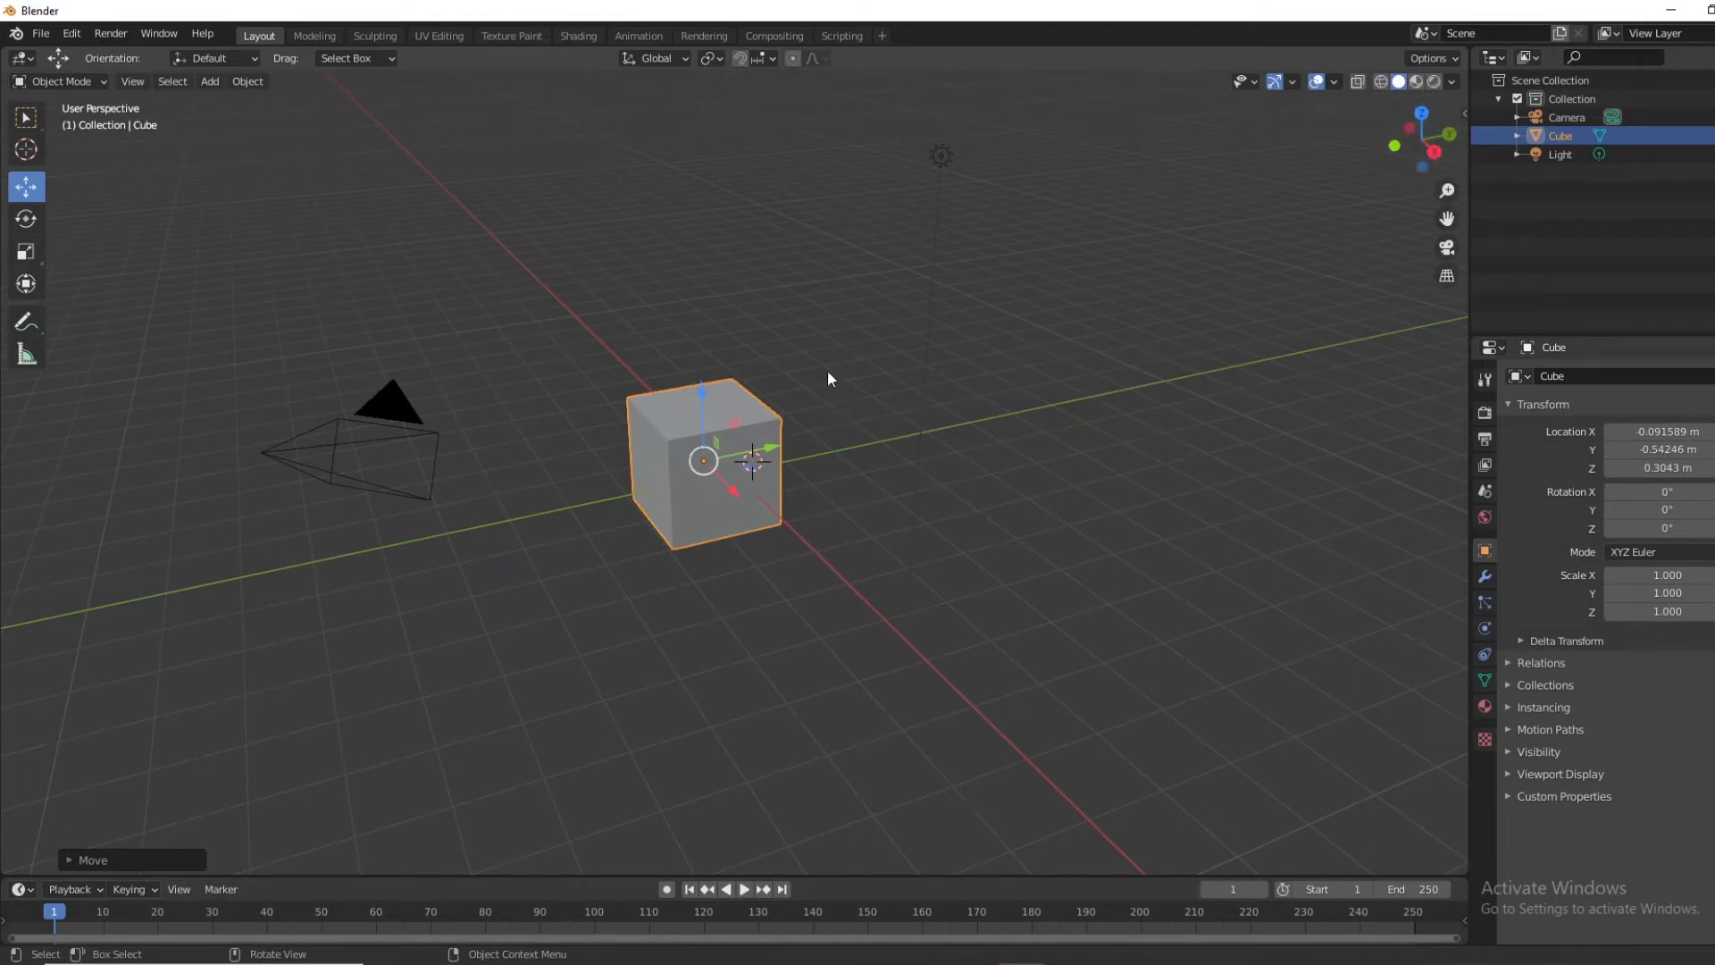
drag(702, 390, 719, 295)
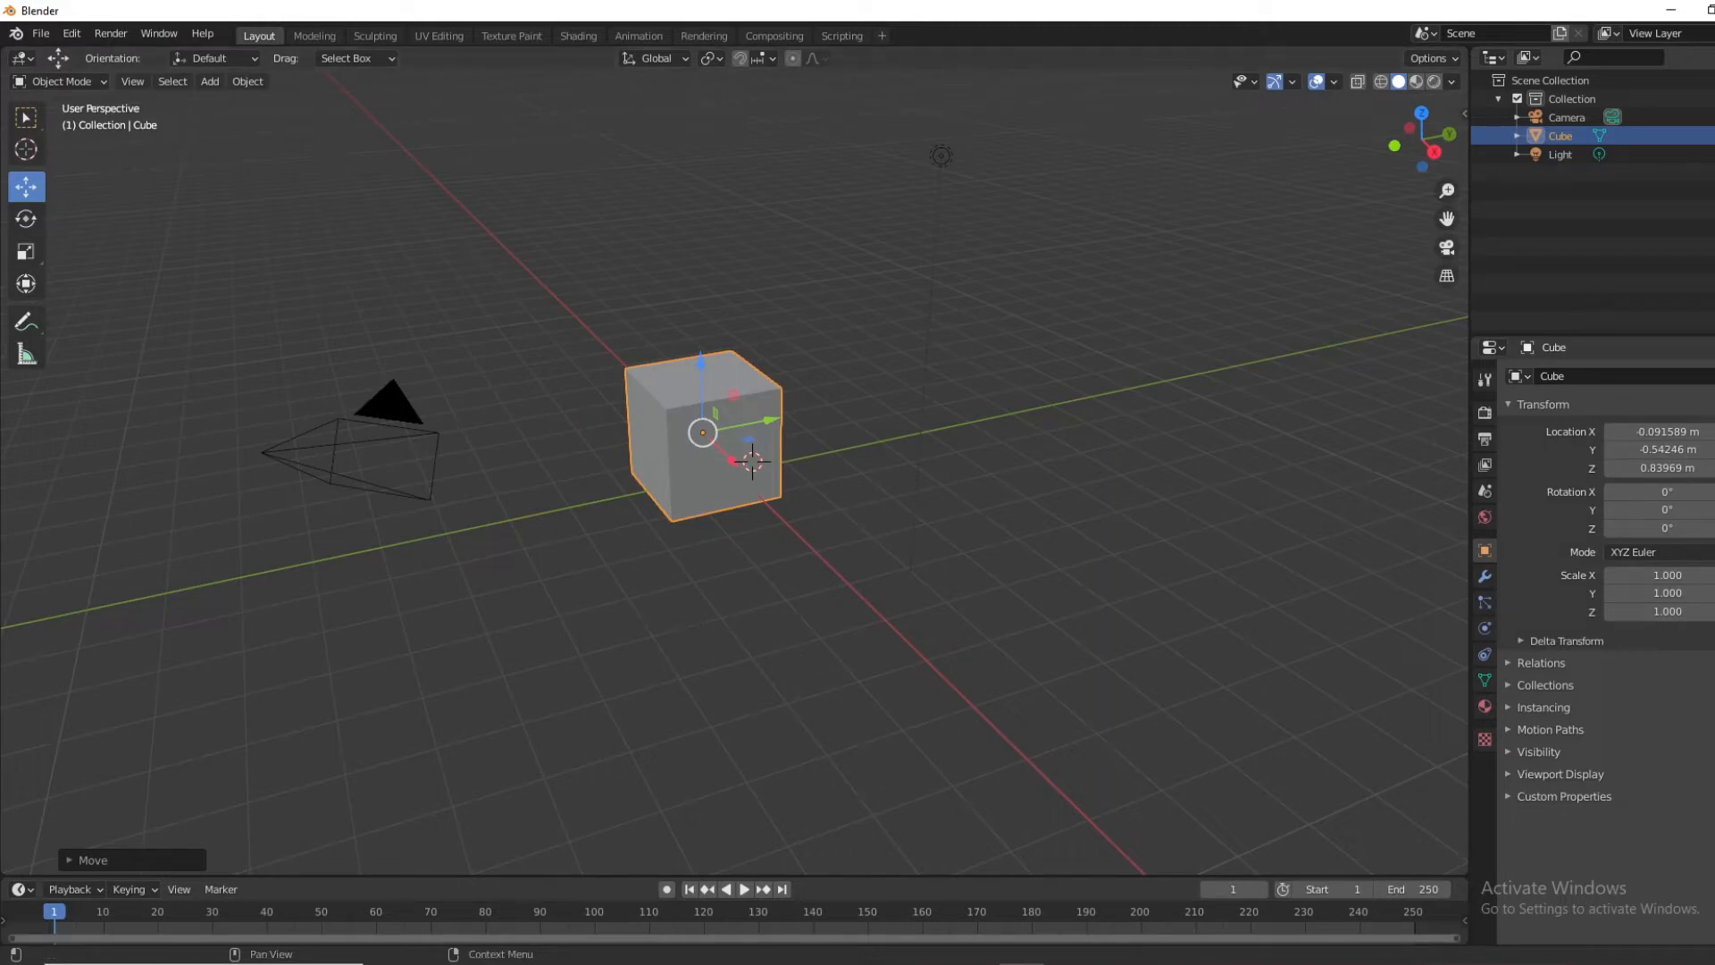
Move the cube along the X axis to about -0.45 m
middle_drag(1258, 470, 896, 334)
middle_drag(748, 280, 866, 380)
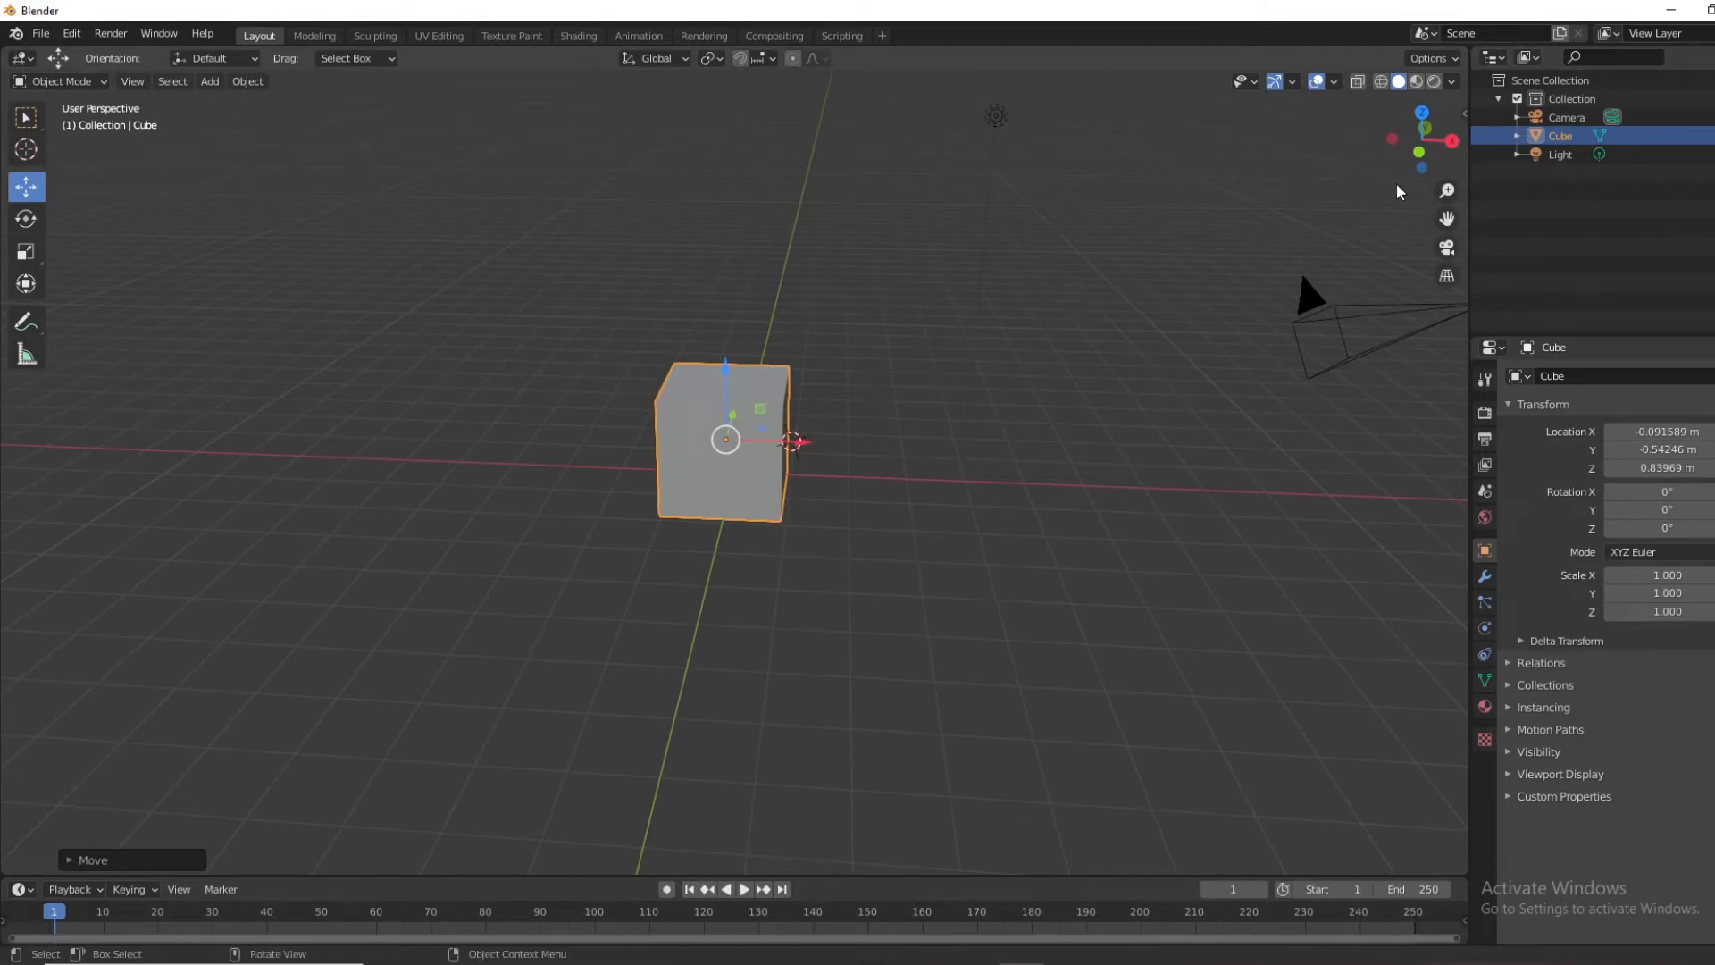
mouse_move(792, 443)
mouse_down()
mouse_move(853, 444)
mouse_move(794, 453)
mouse_up()
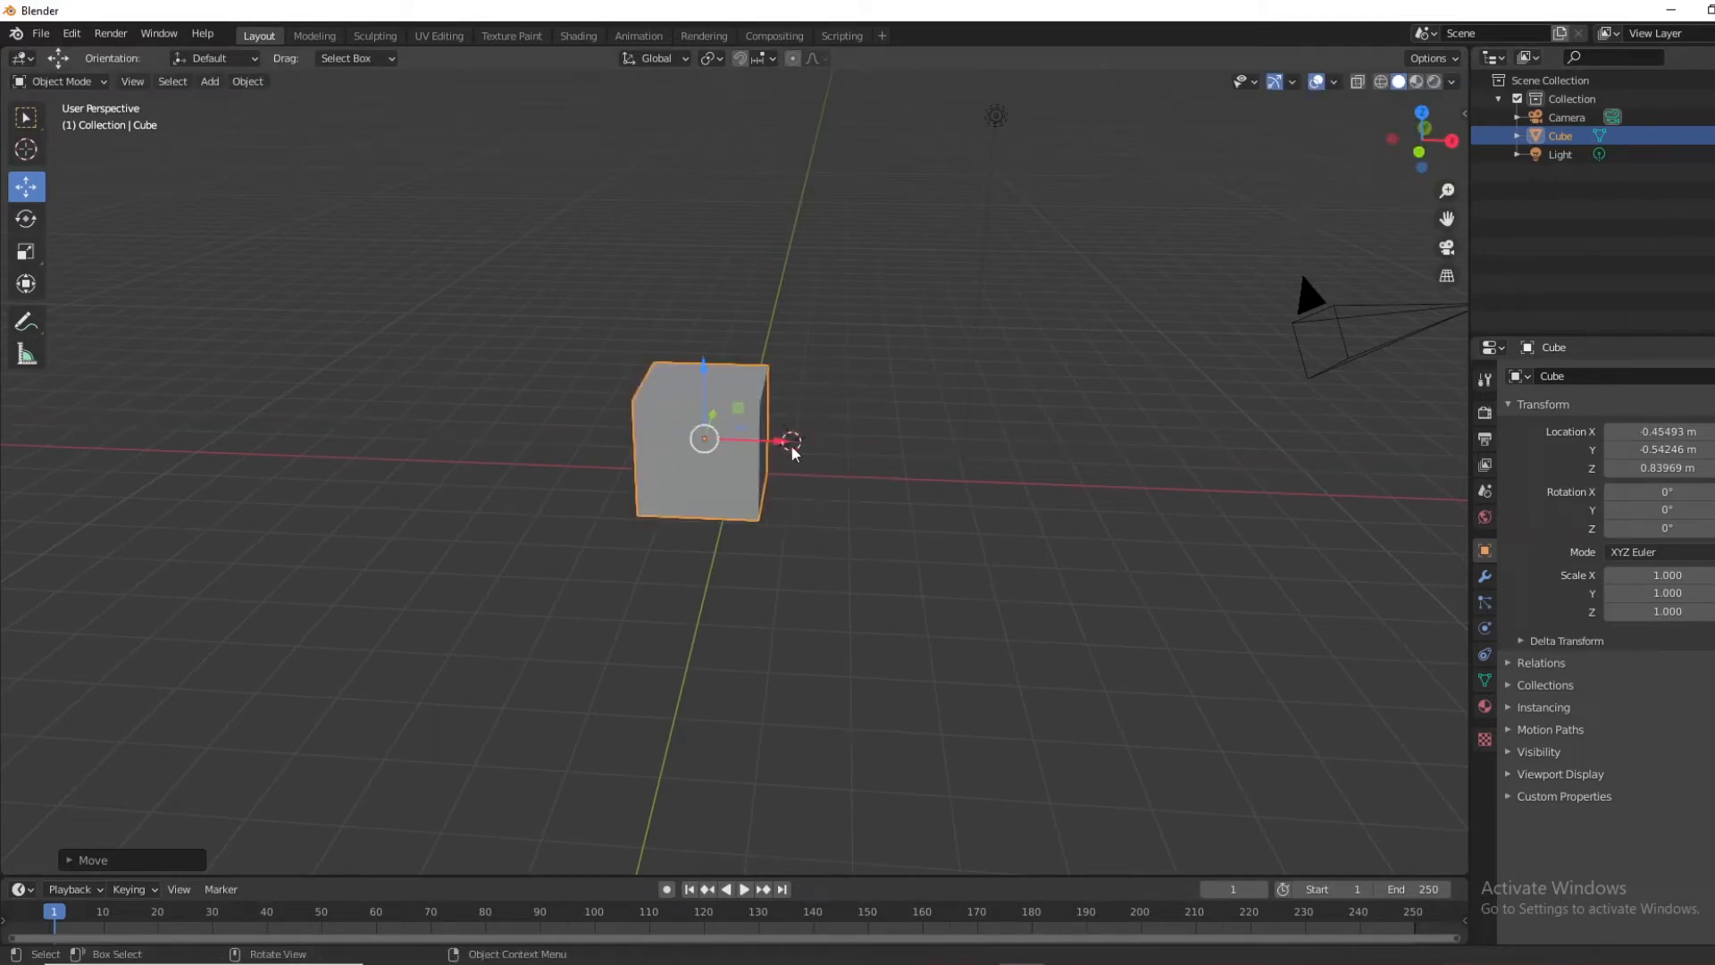
Rotate the cube freely to about 44.9° on X, -194° on Y and -407° on Z
click(25, 220)
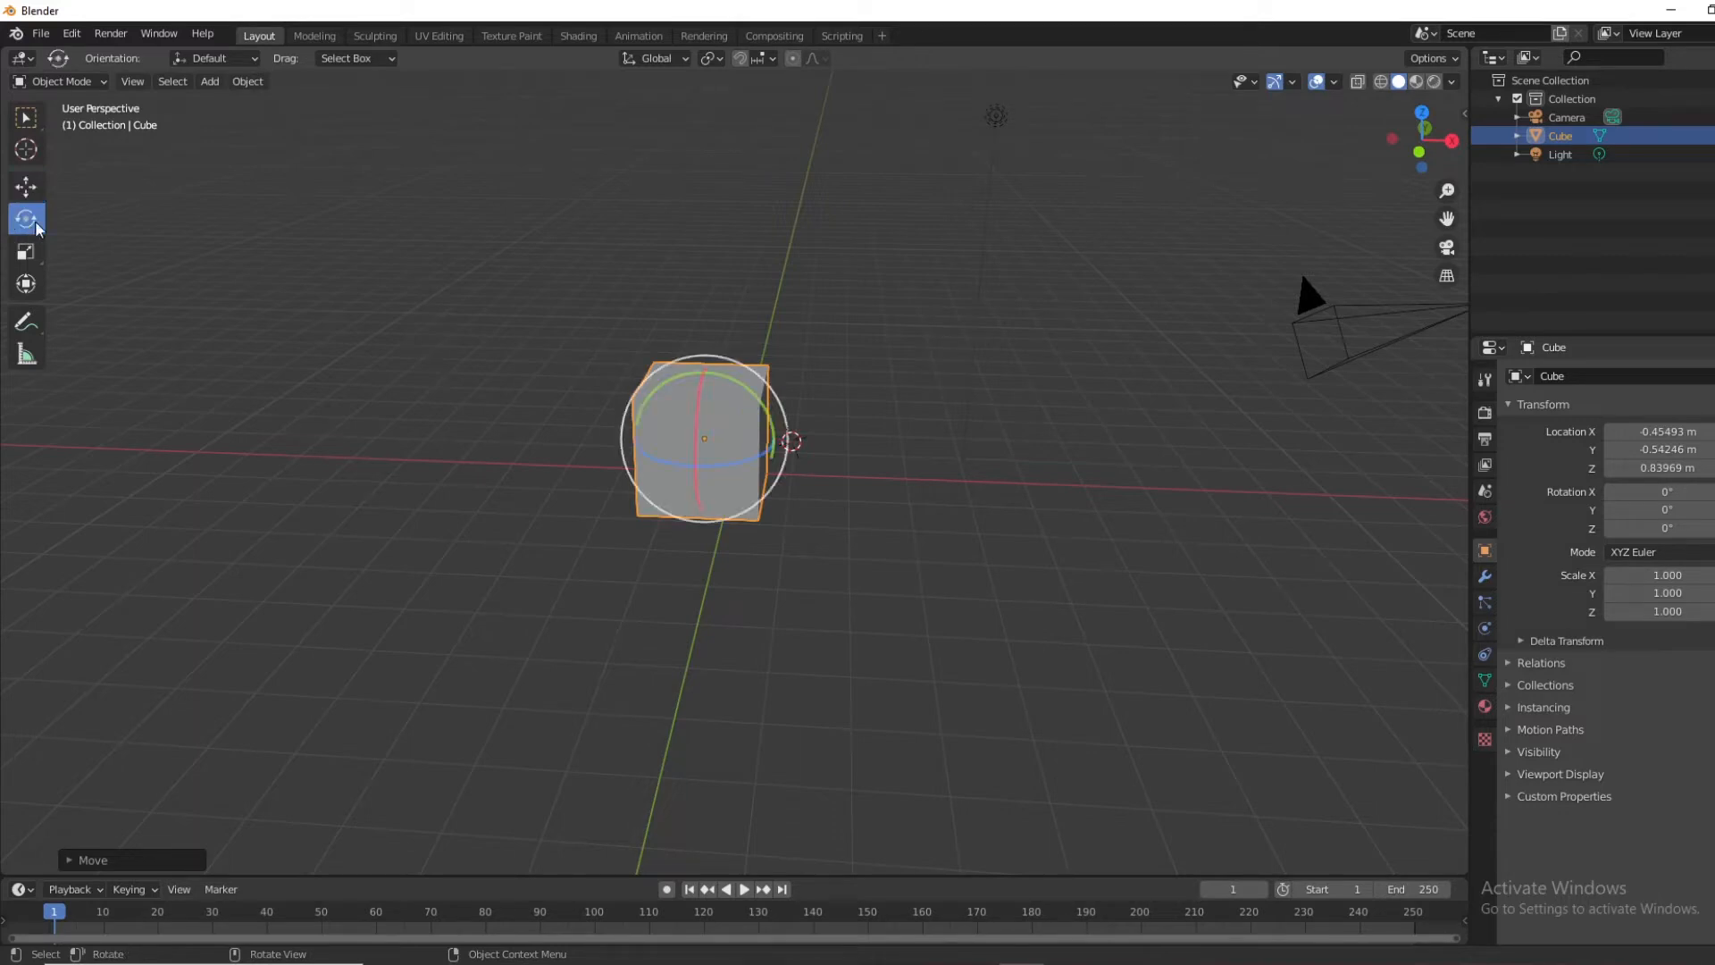
drag(769, 429, 602, 503)
drag(688, 415, 831, 473)
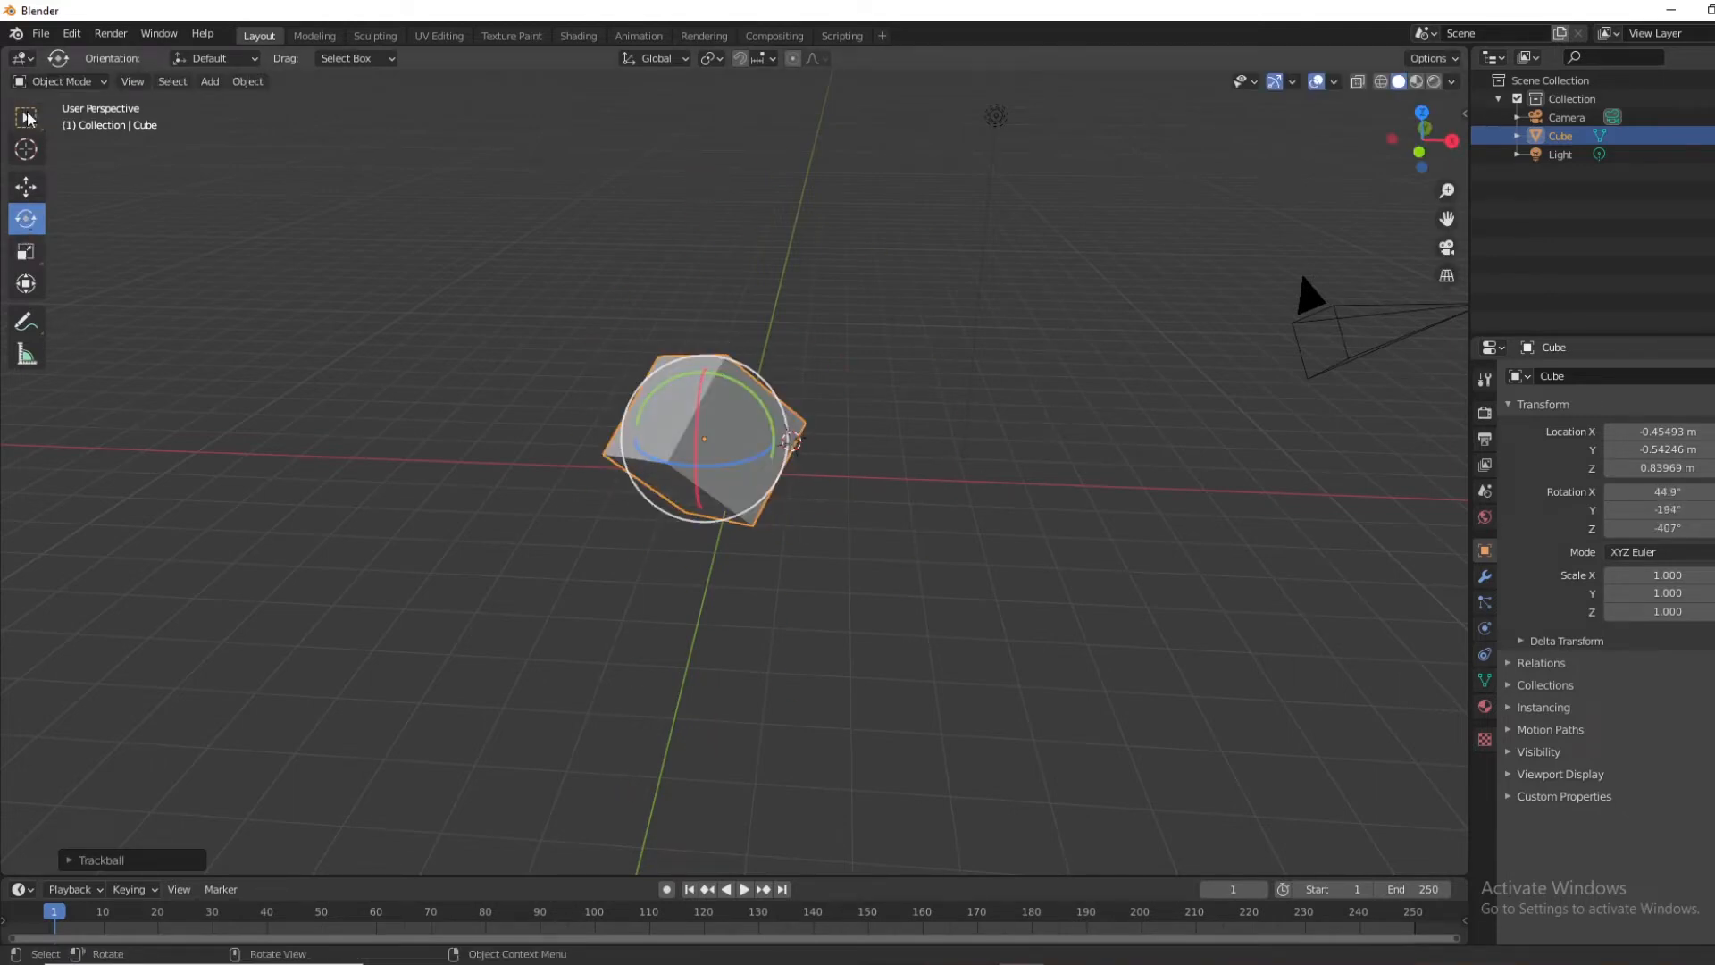
Use the Transform tool to move the cube to about X -3.28 m, Z 1.55 m, and scale it larger along global Y
click(29, 284)
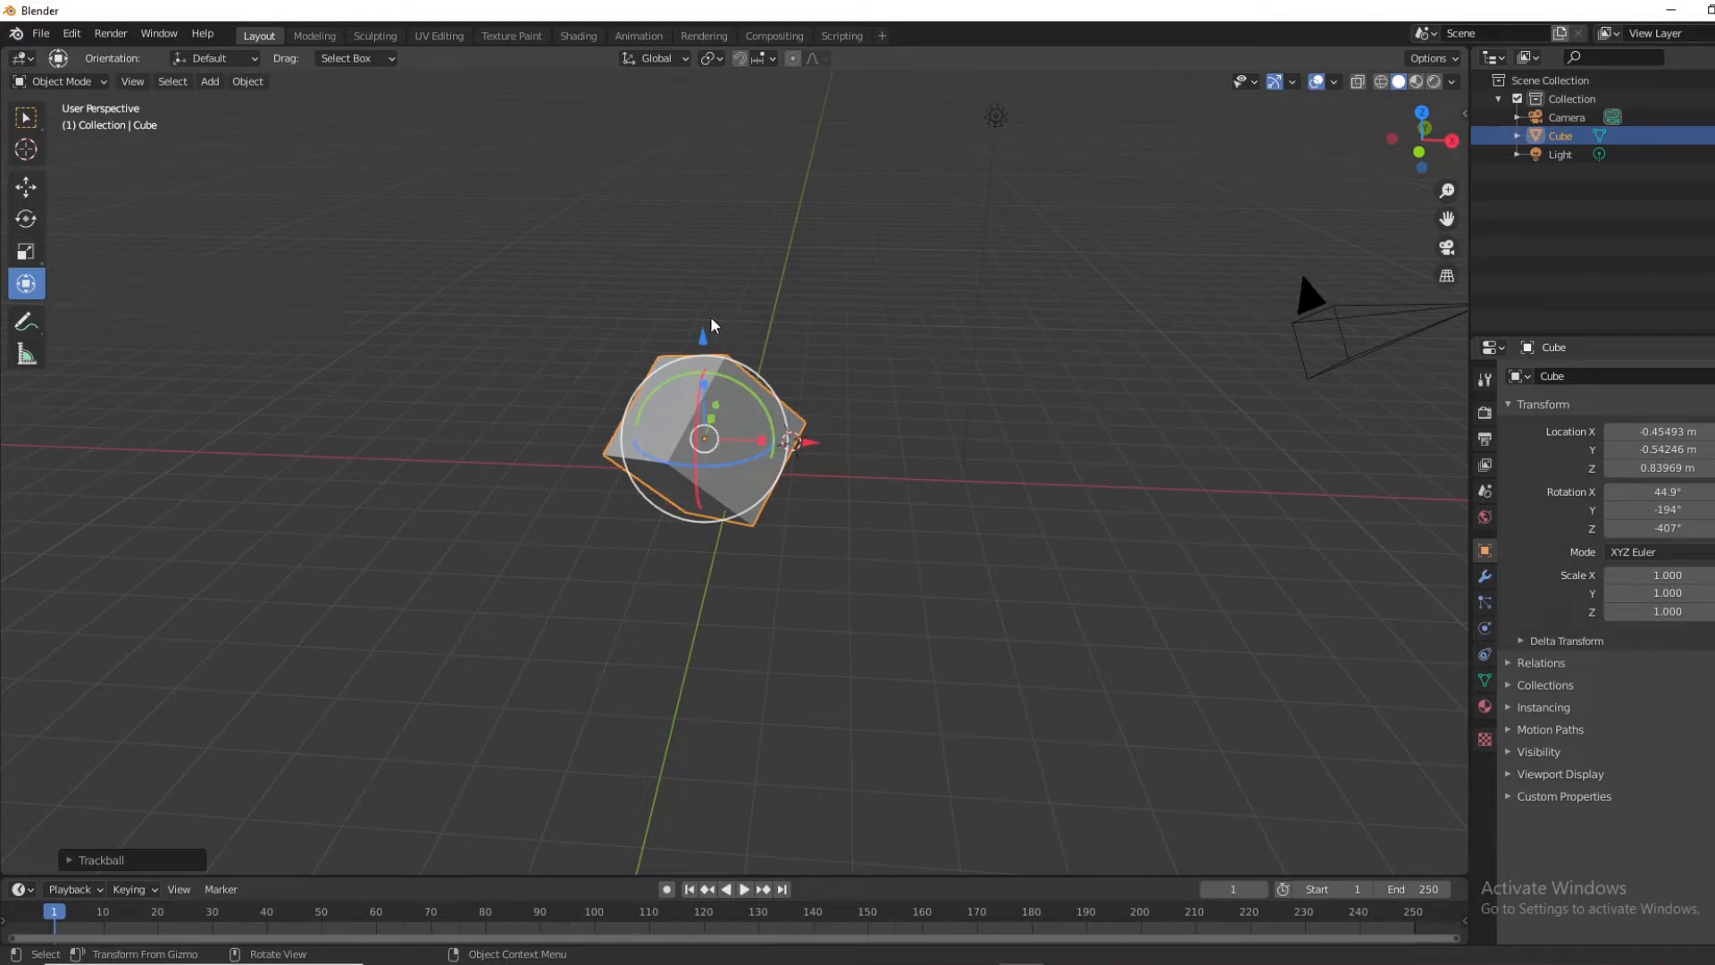
drag(702, 338, 702, 292)
drag(824, 404, 561, 390)
key(s)
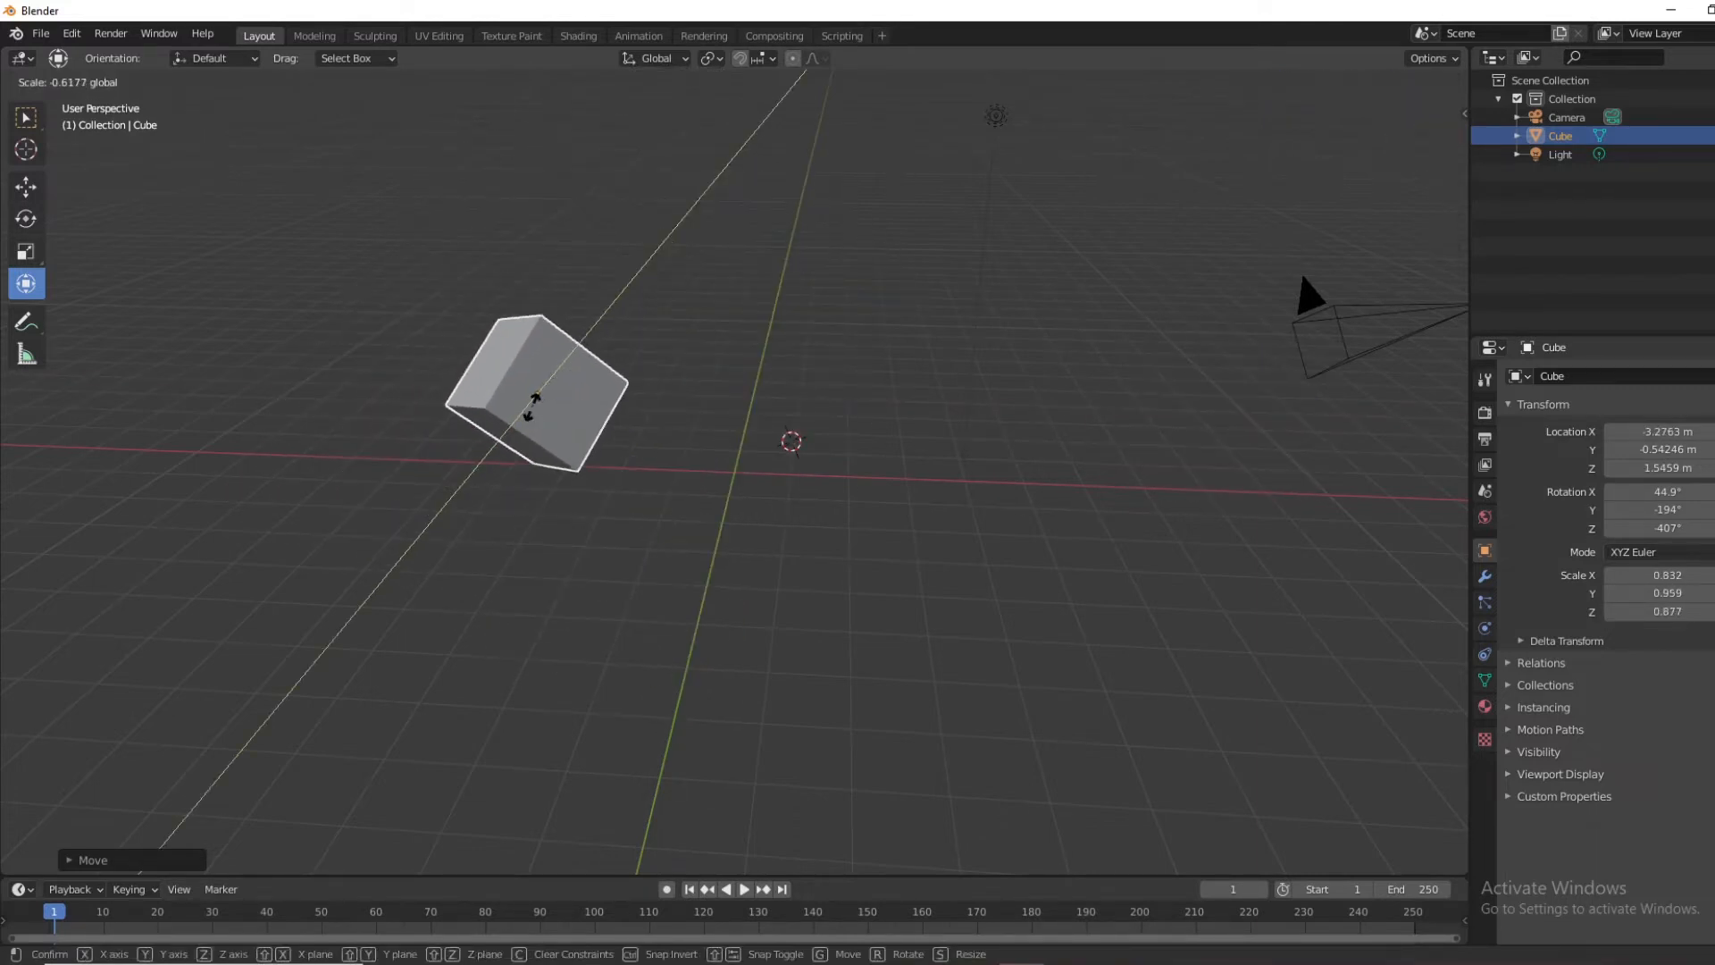
click(586, 371)
Move the cube along Y to about -2.53 m and along X to about 0 m
key(g)
key(y)
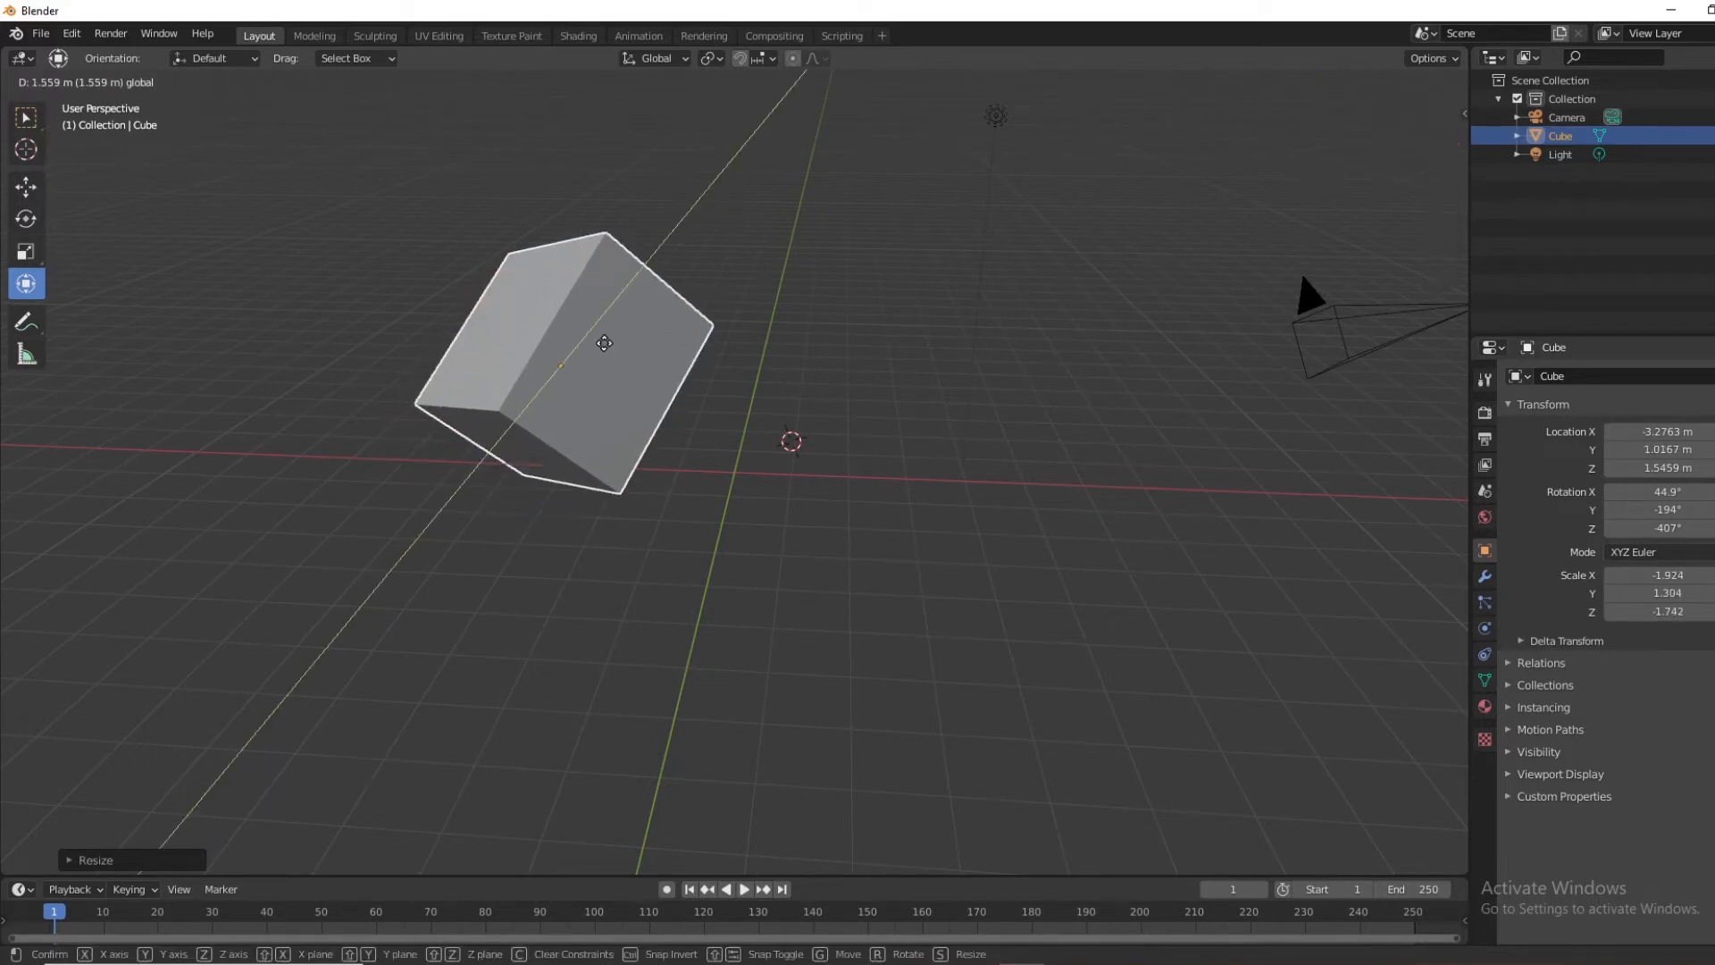
click(691, 529)
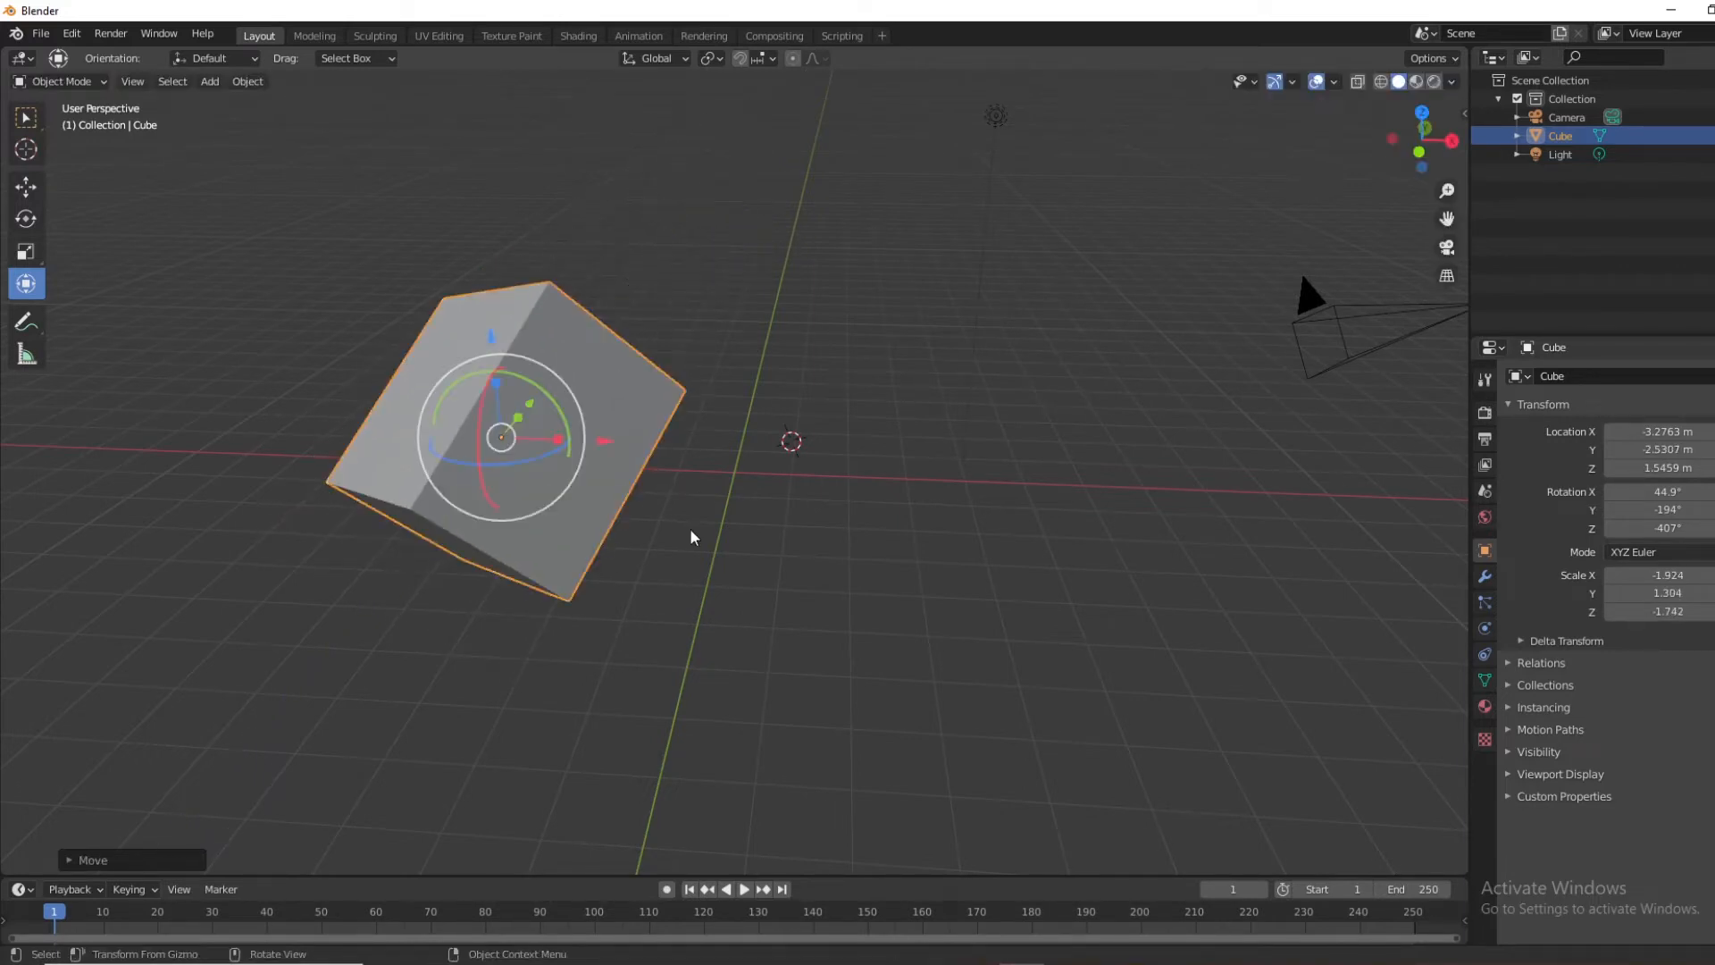
drag(604, 447, 826, 447)
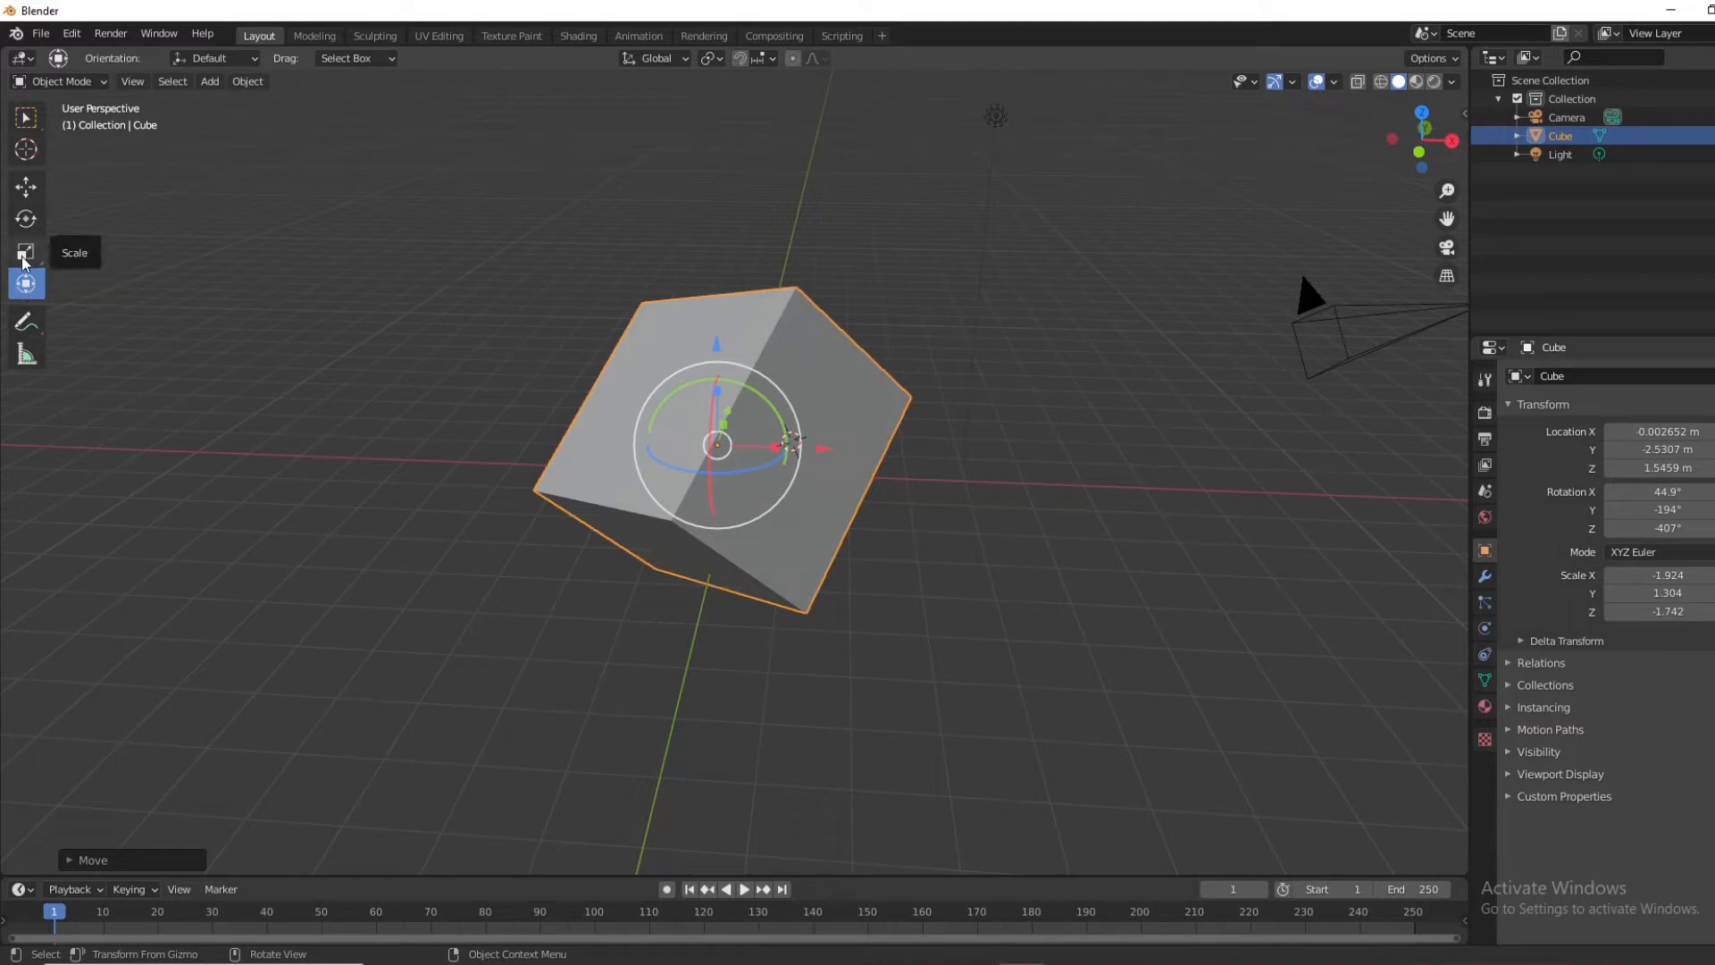
Switch back to the Select Box tool and delete the cube
click(25, 117)
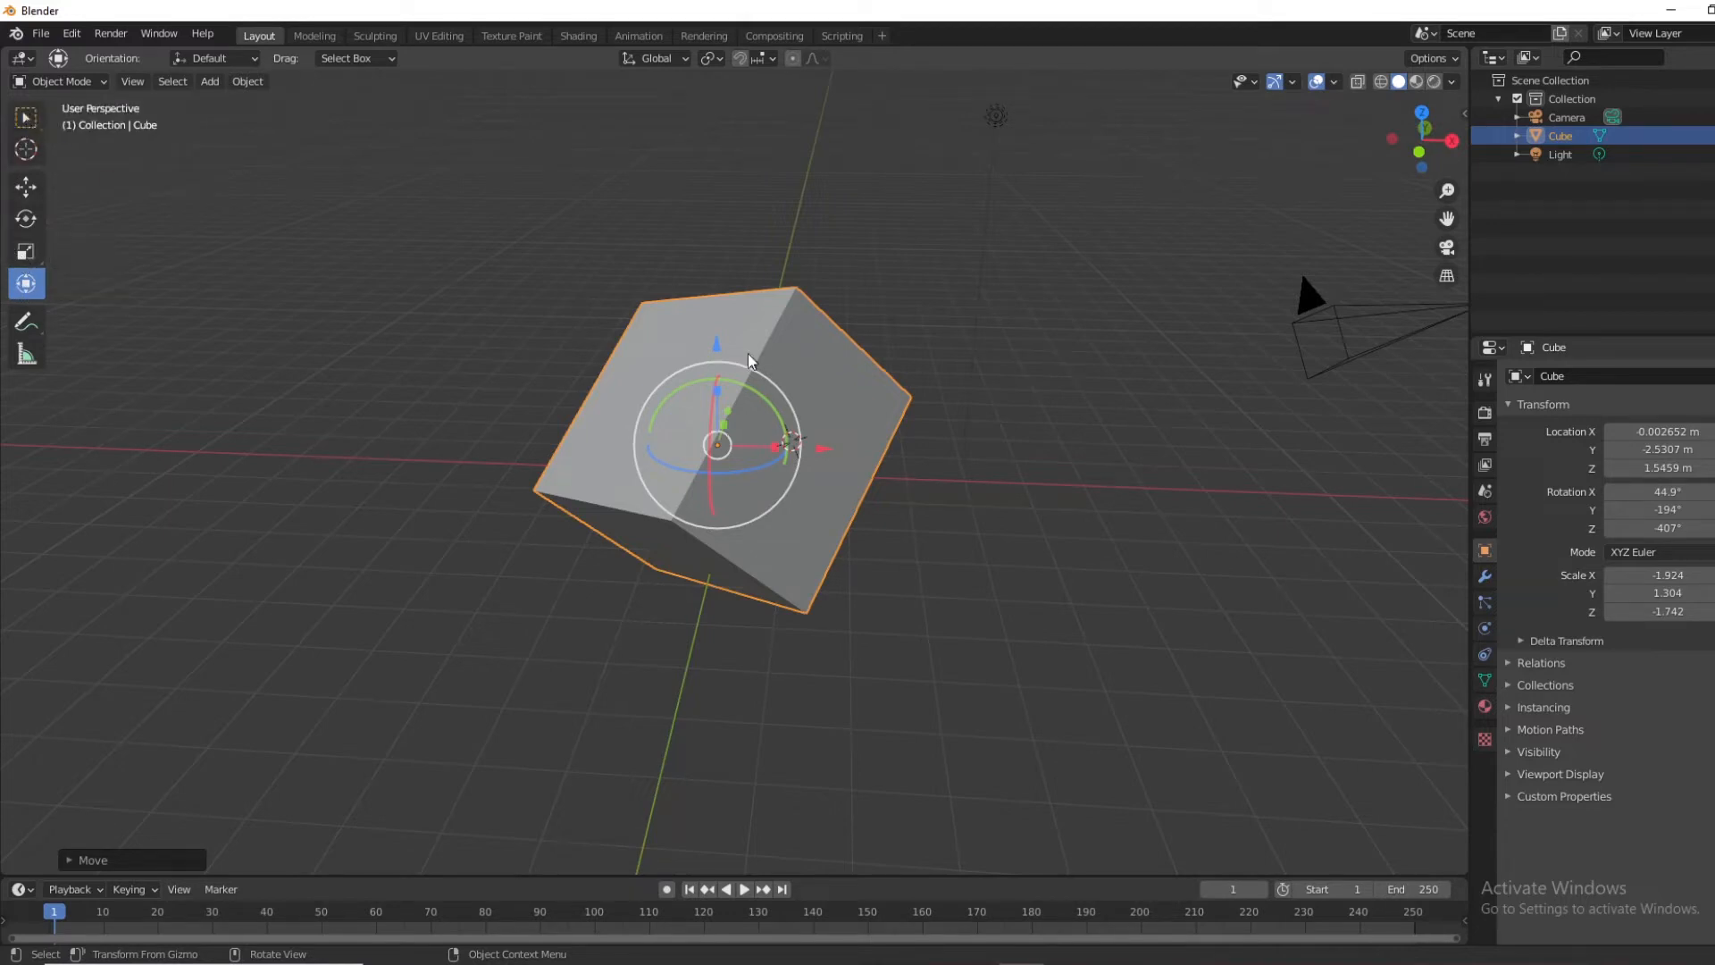
click(34, 121)
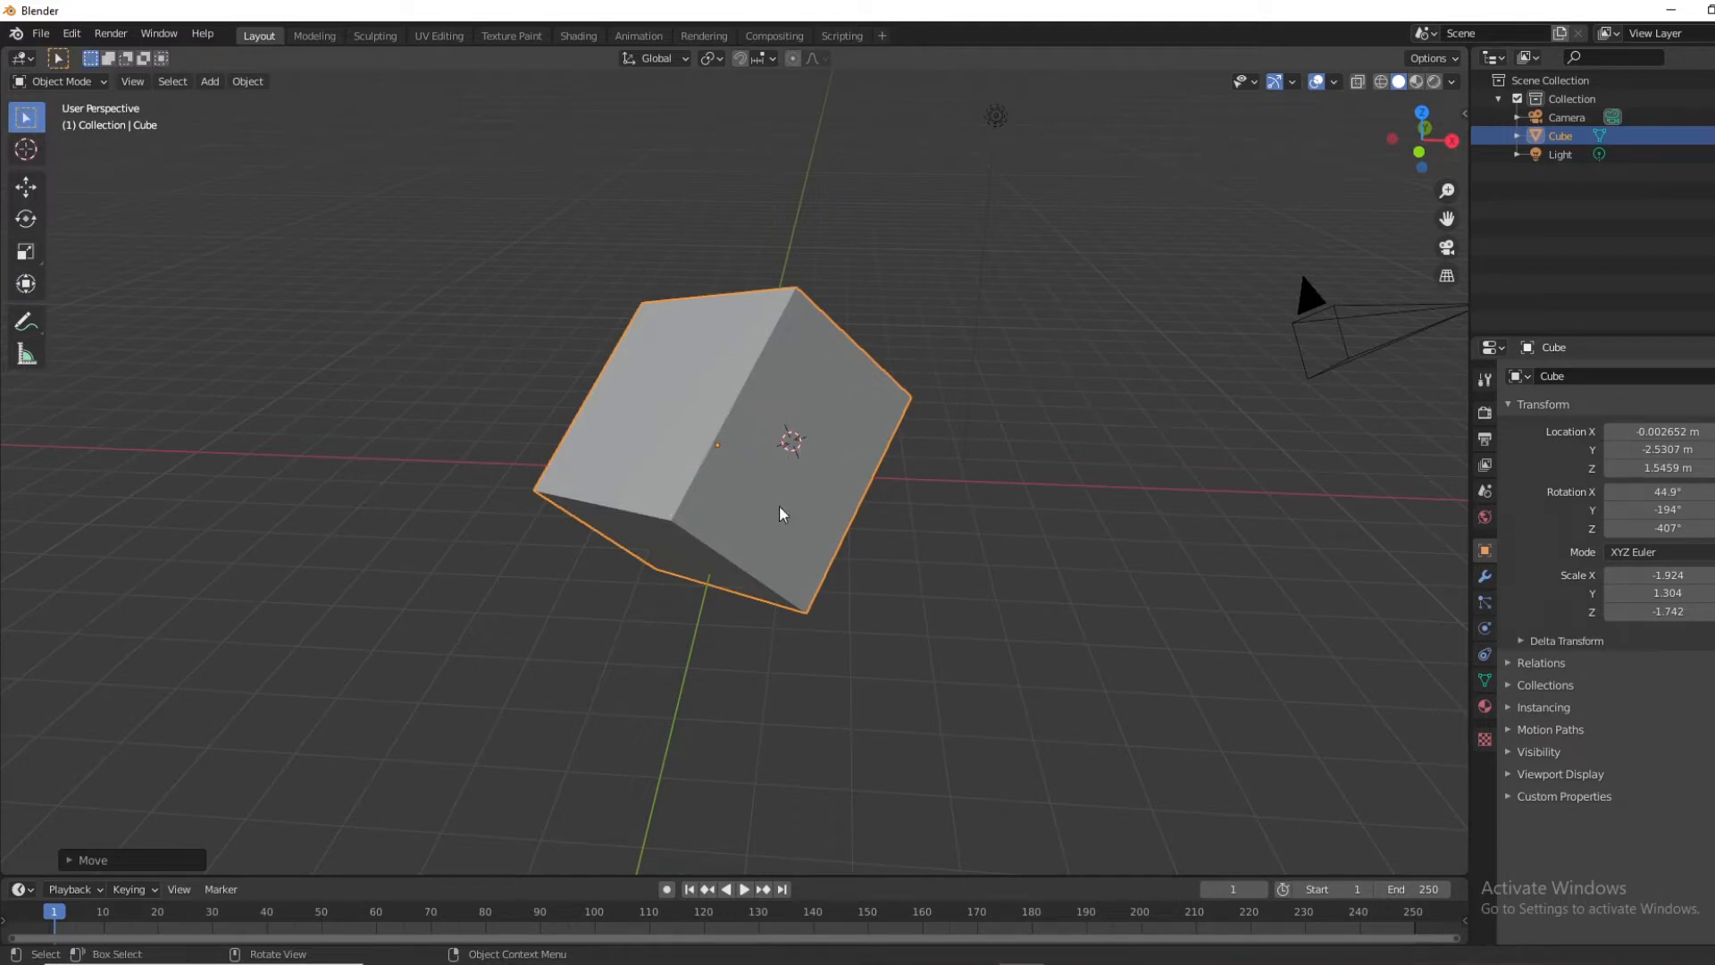
click(786, 445)
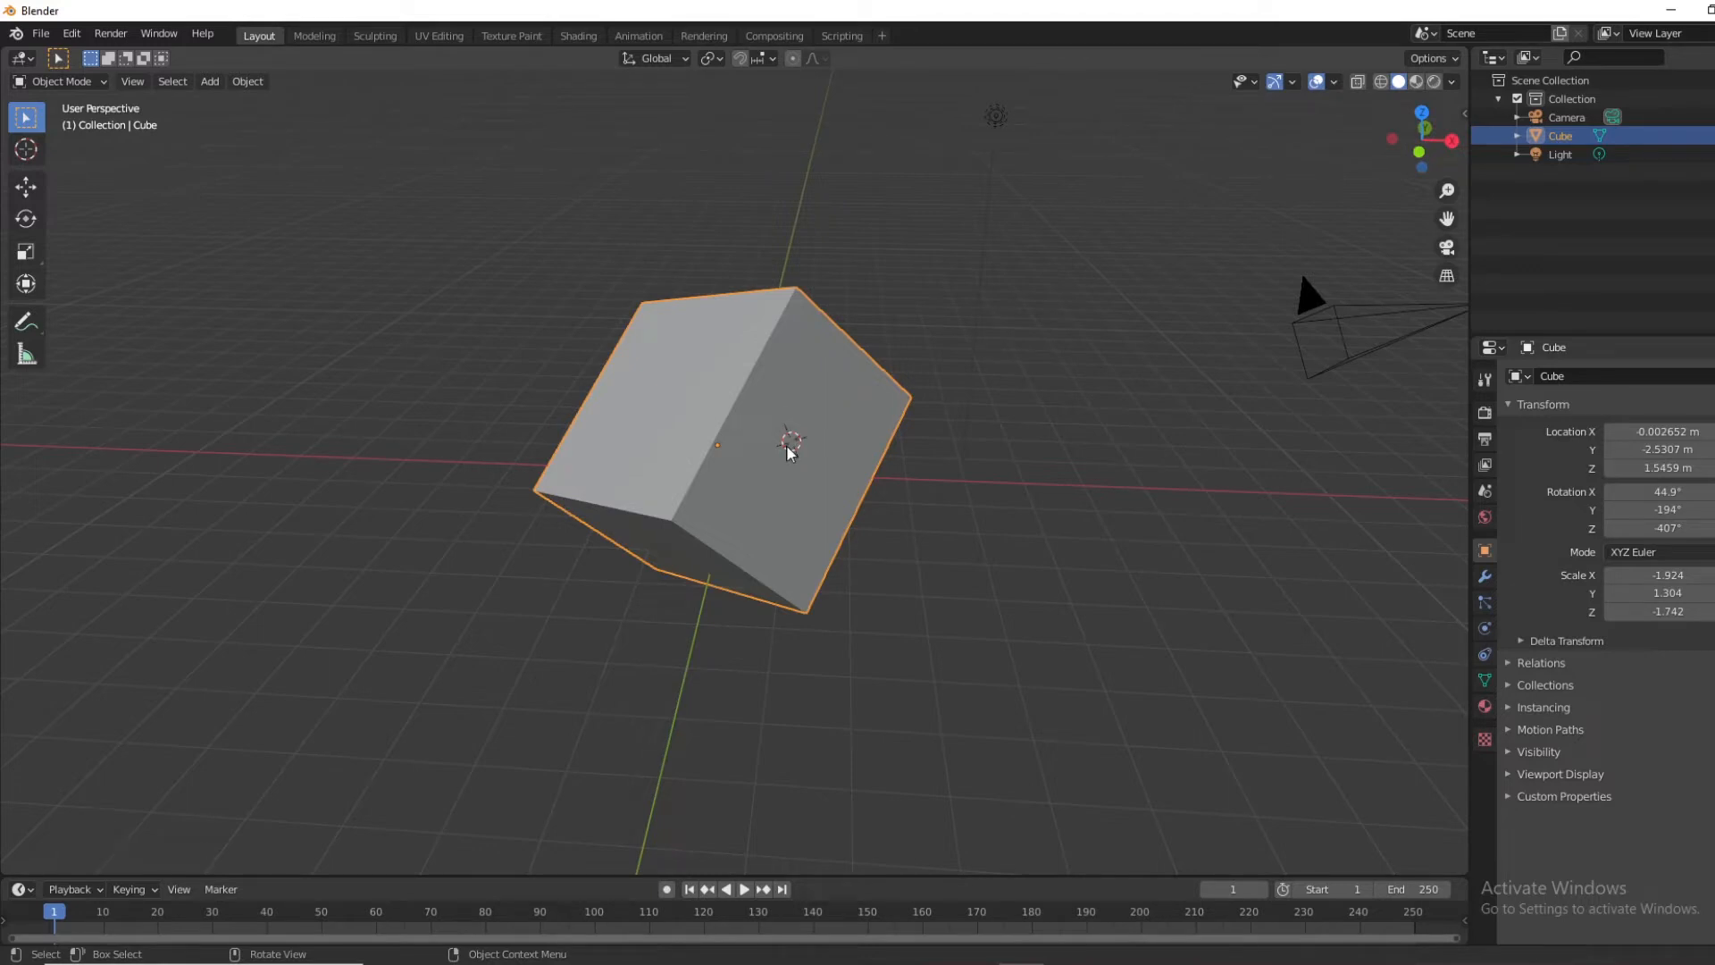
key(Delete)
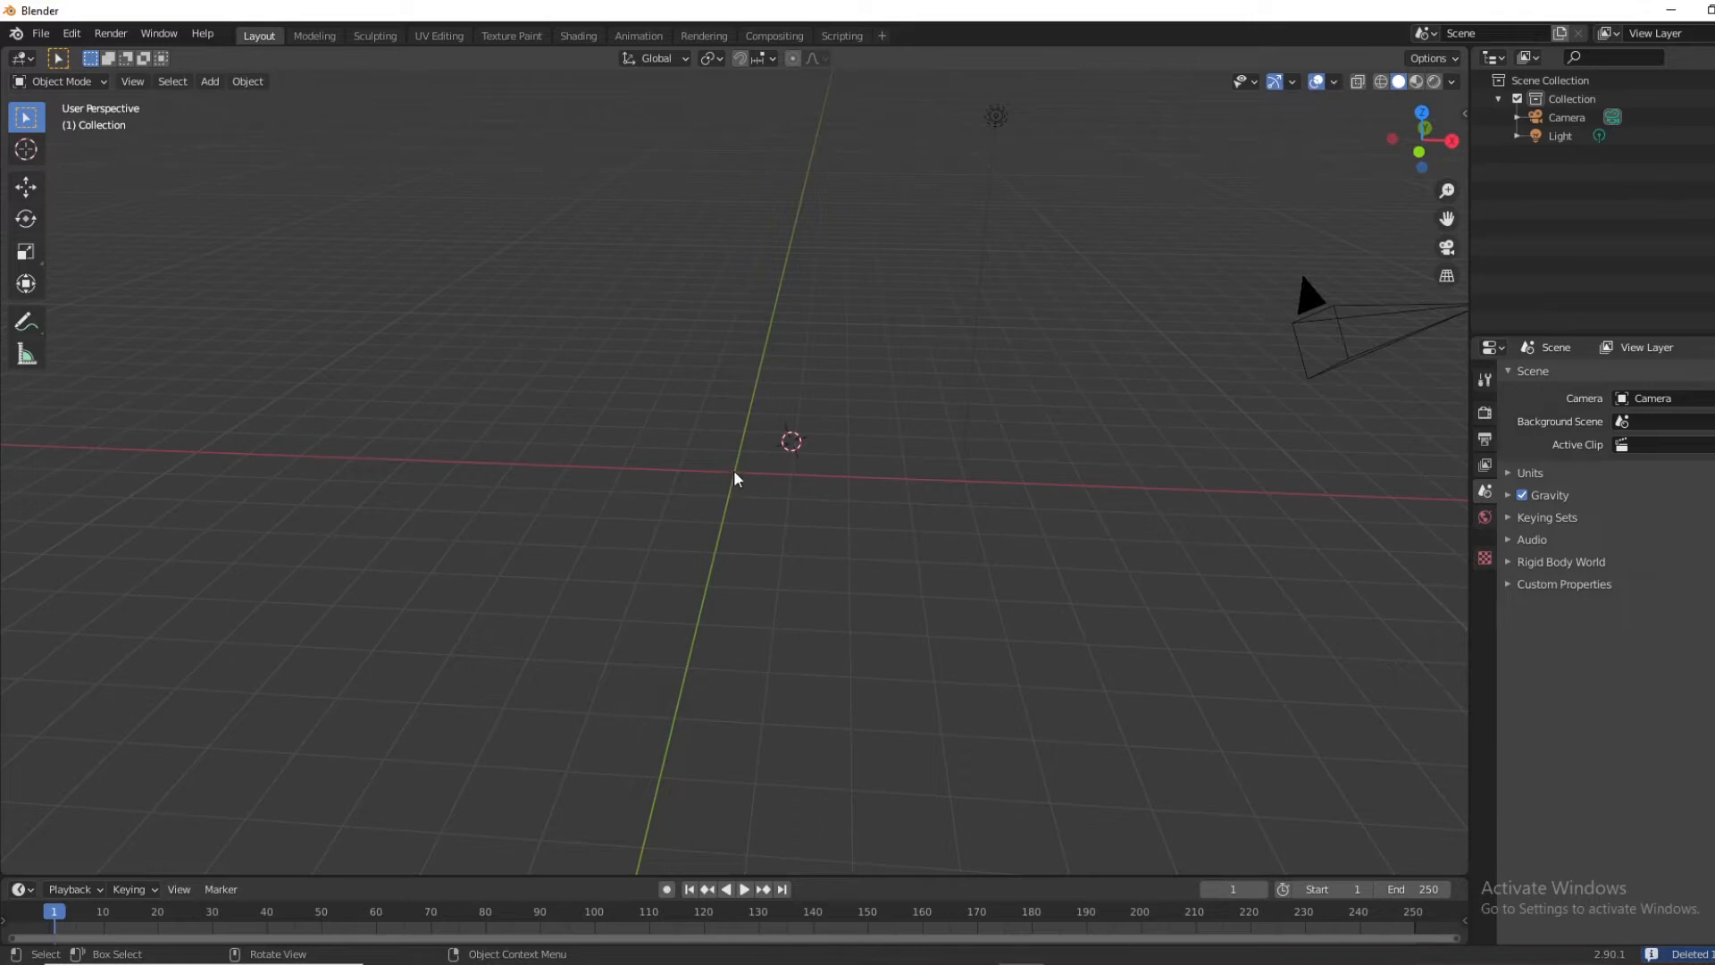
Reposition the 3D cursor at the intersection of the red and green world axes
drag(786, 444, 730, 487)
click(26, 149)
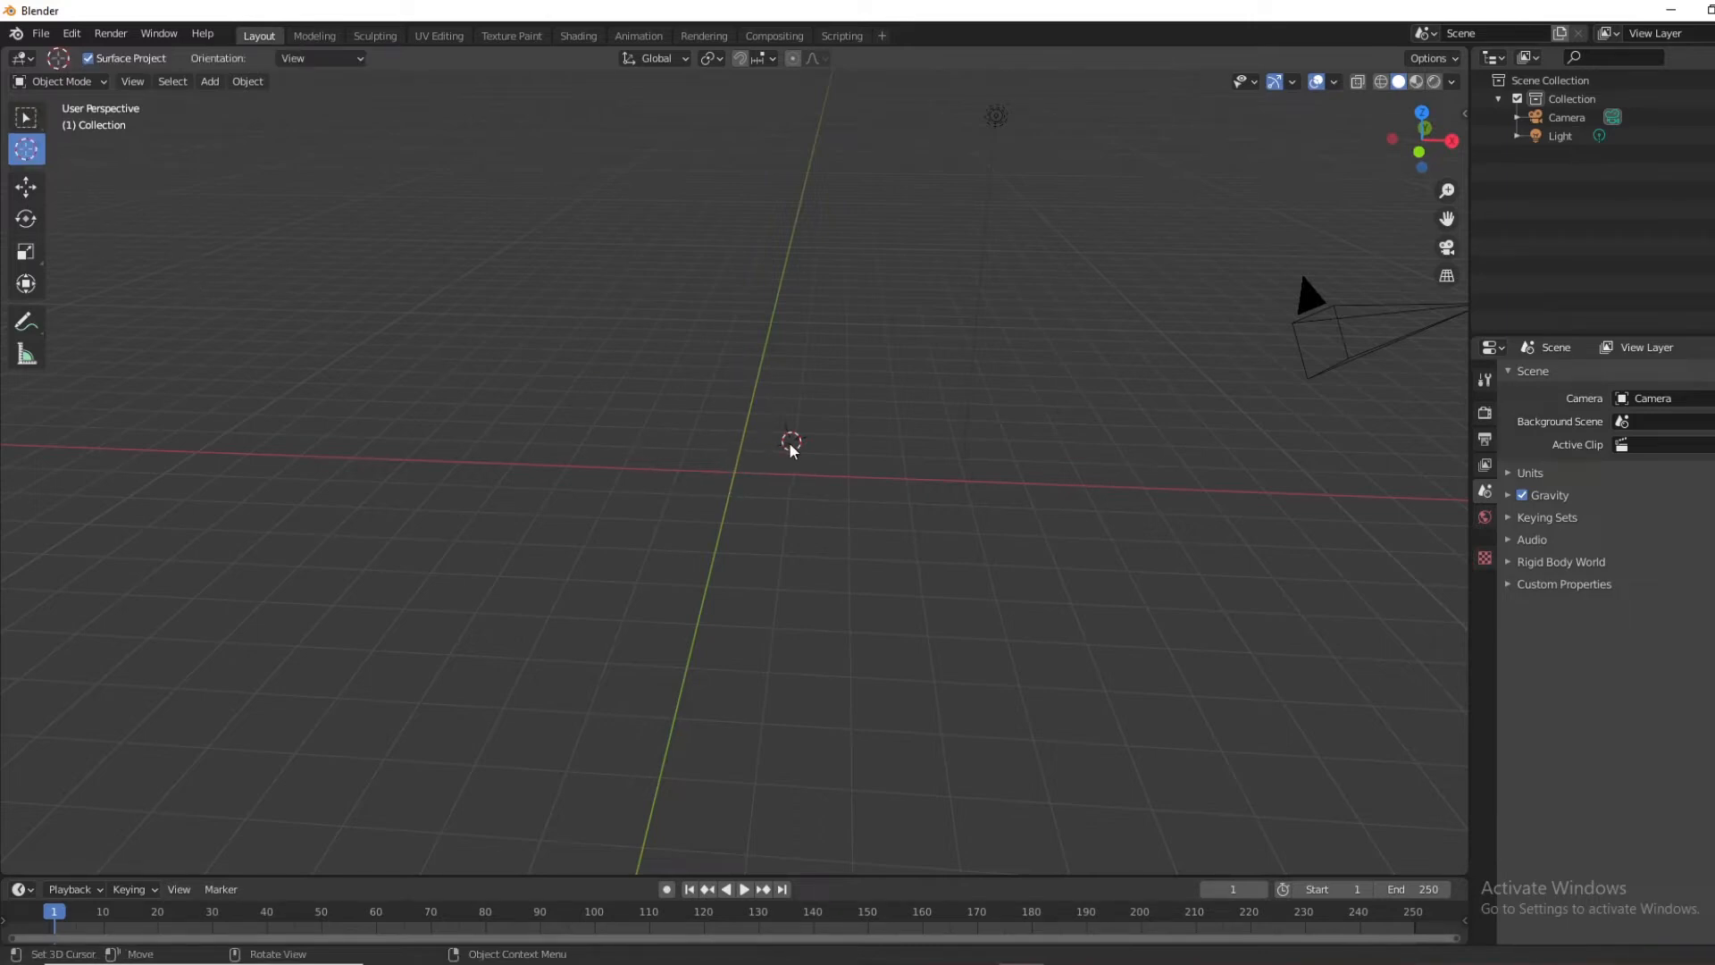
drag(790, 443, 733, 471)
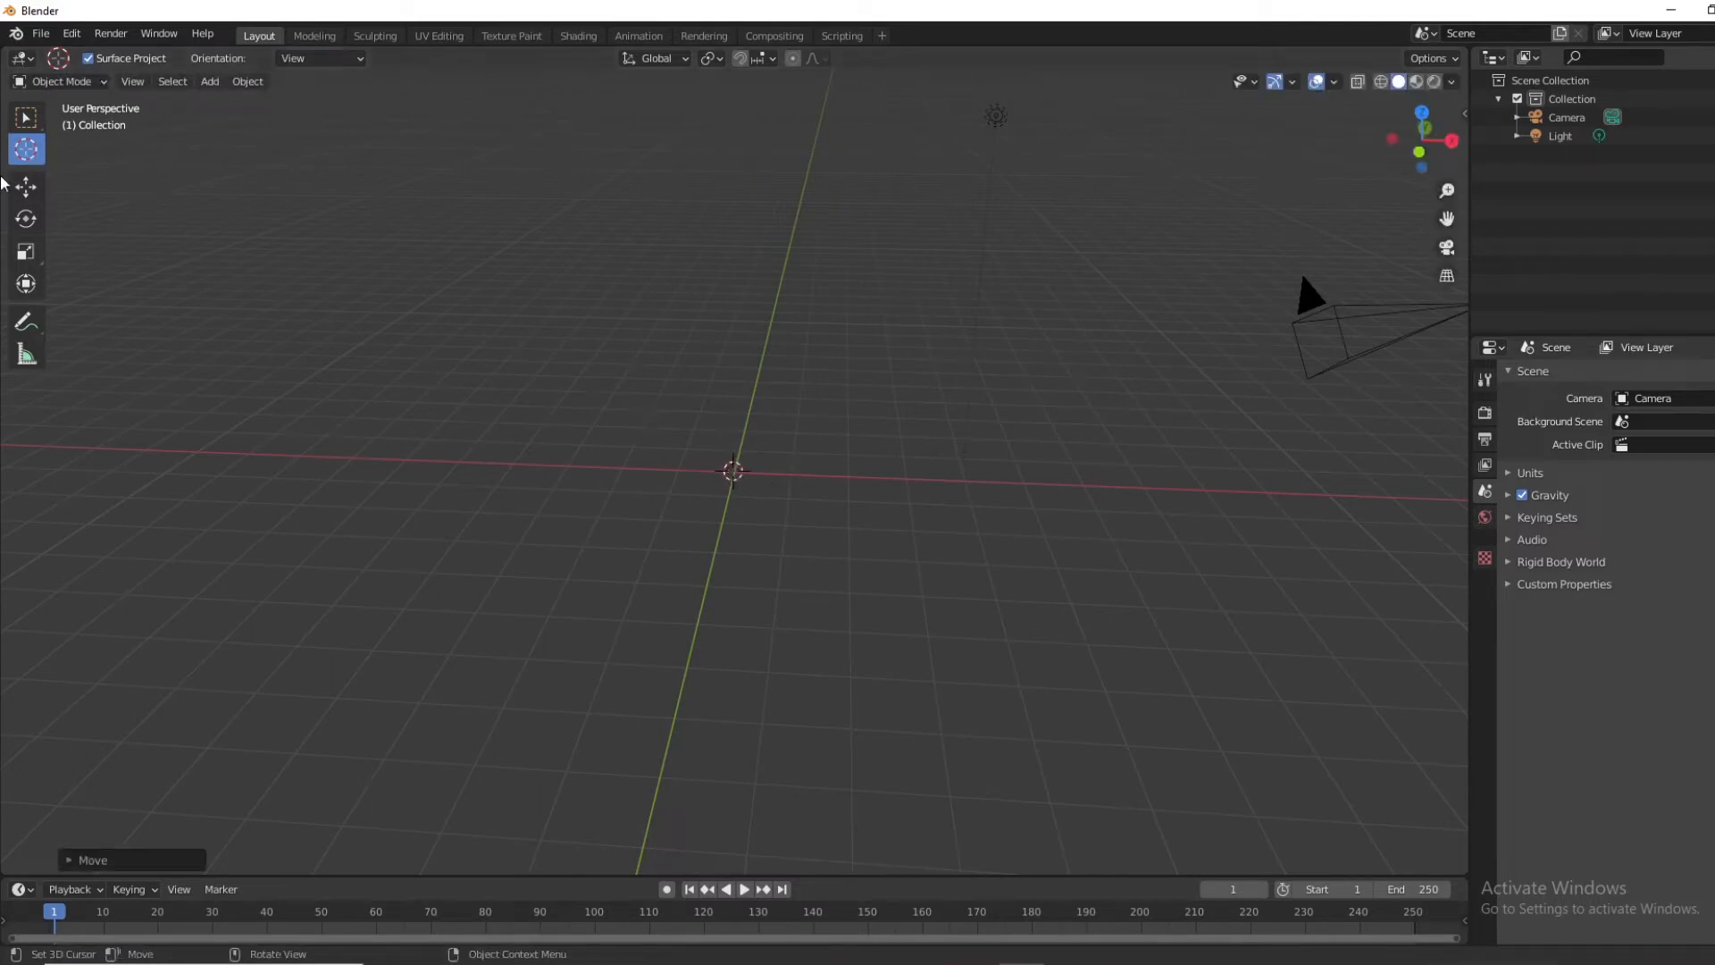
Switch to the Select Box tool and add a cylinder mesh at the 3D cursor
click(26, 120)
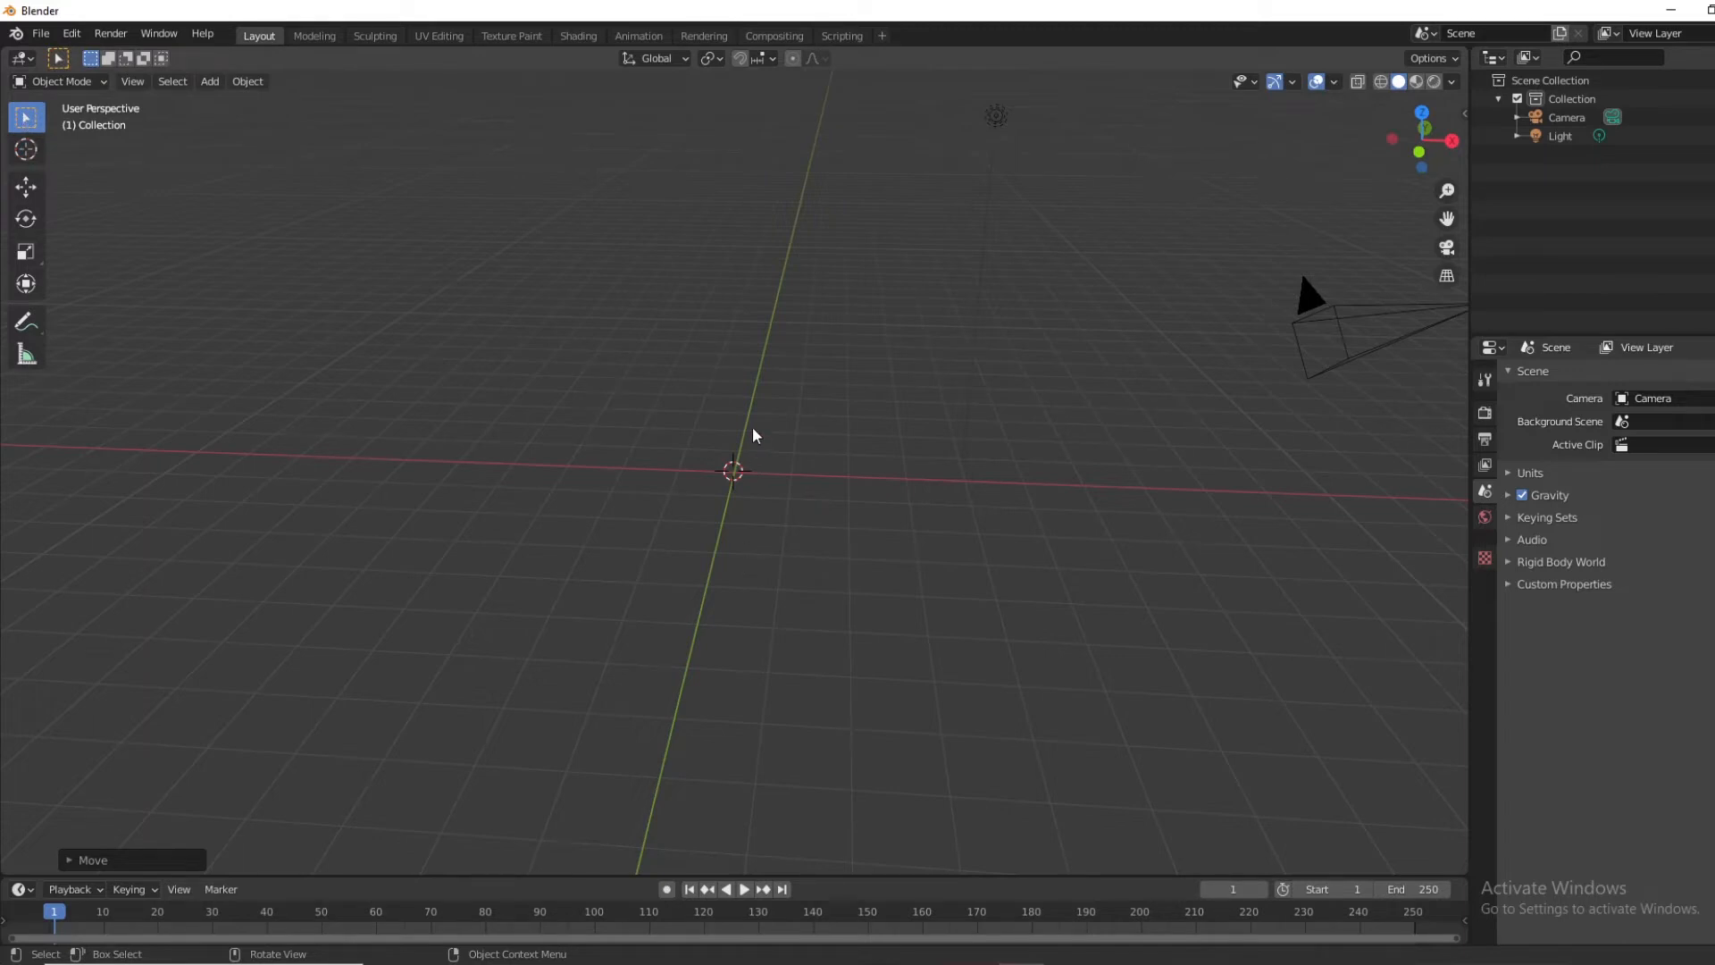
key(shift)
key(shift+a)
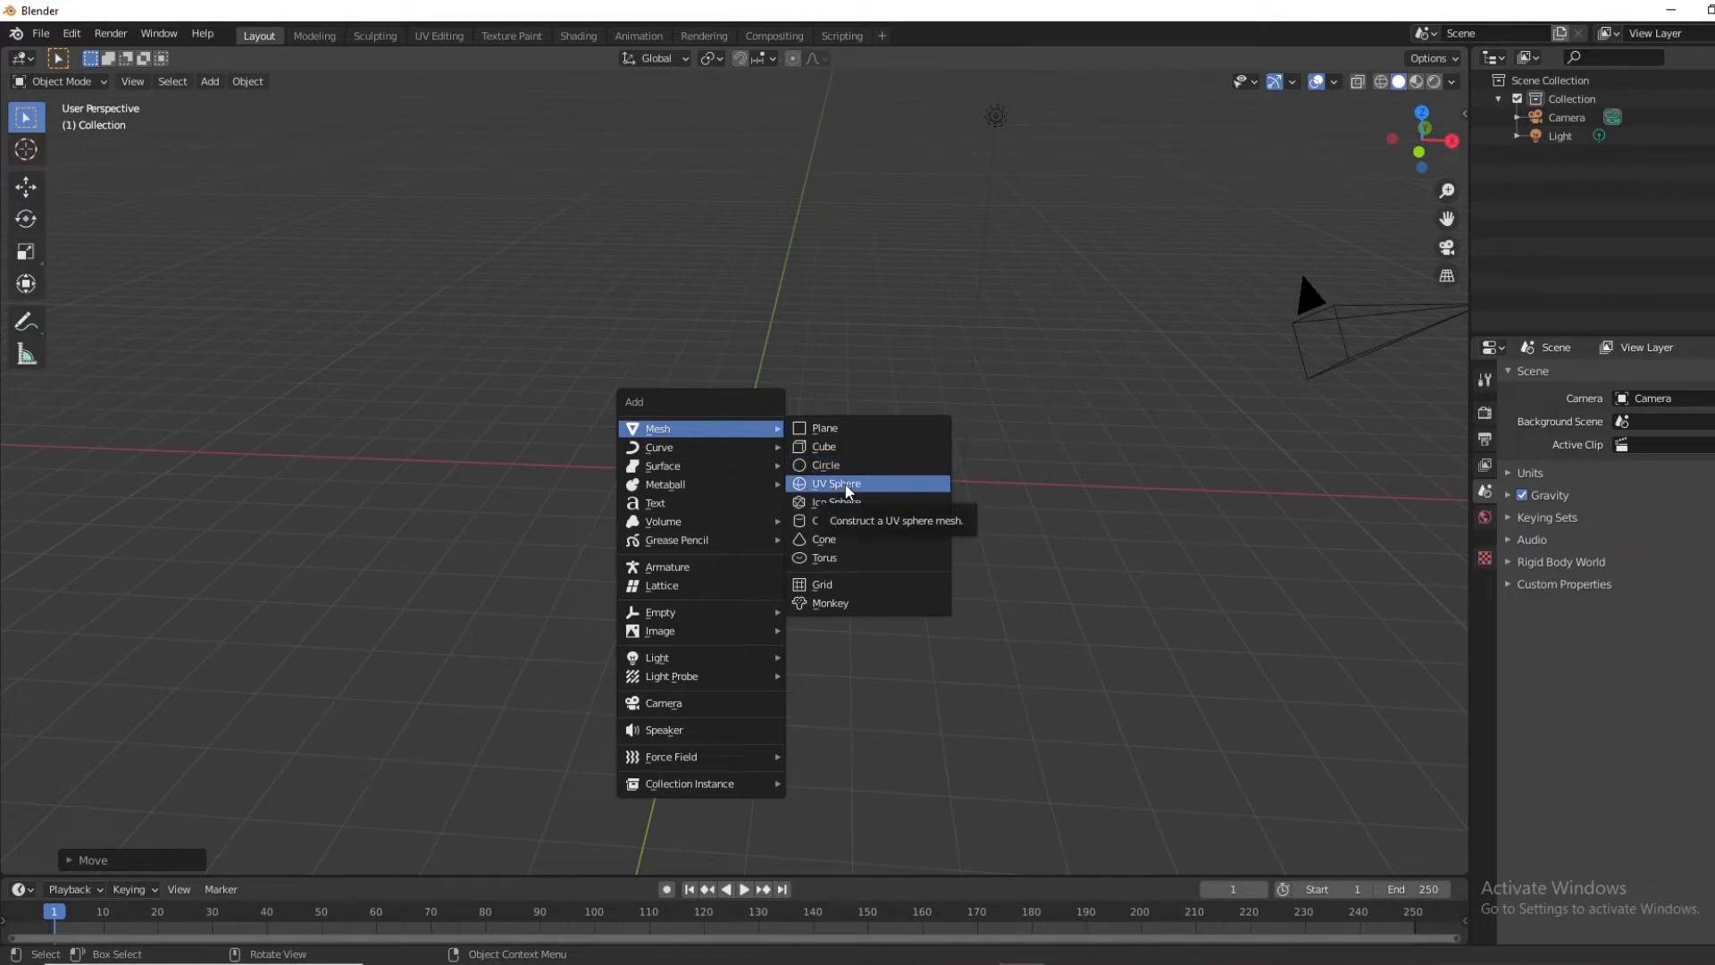
click(843, 522)
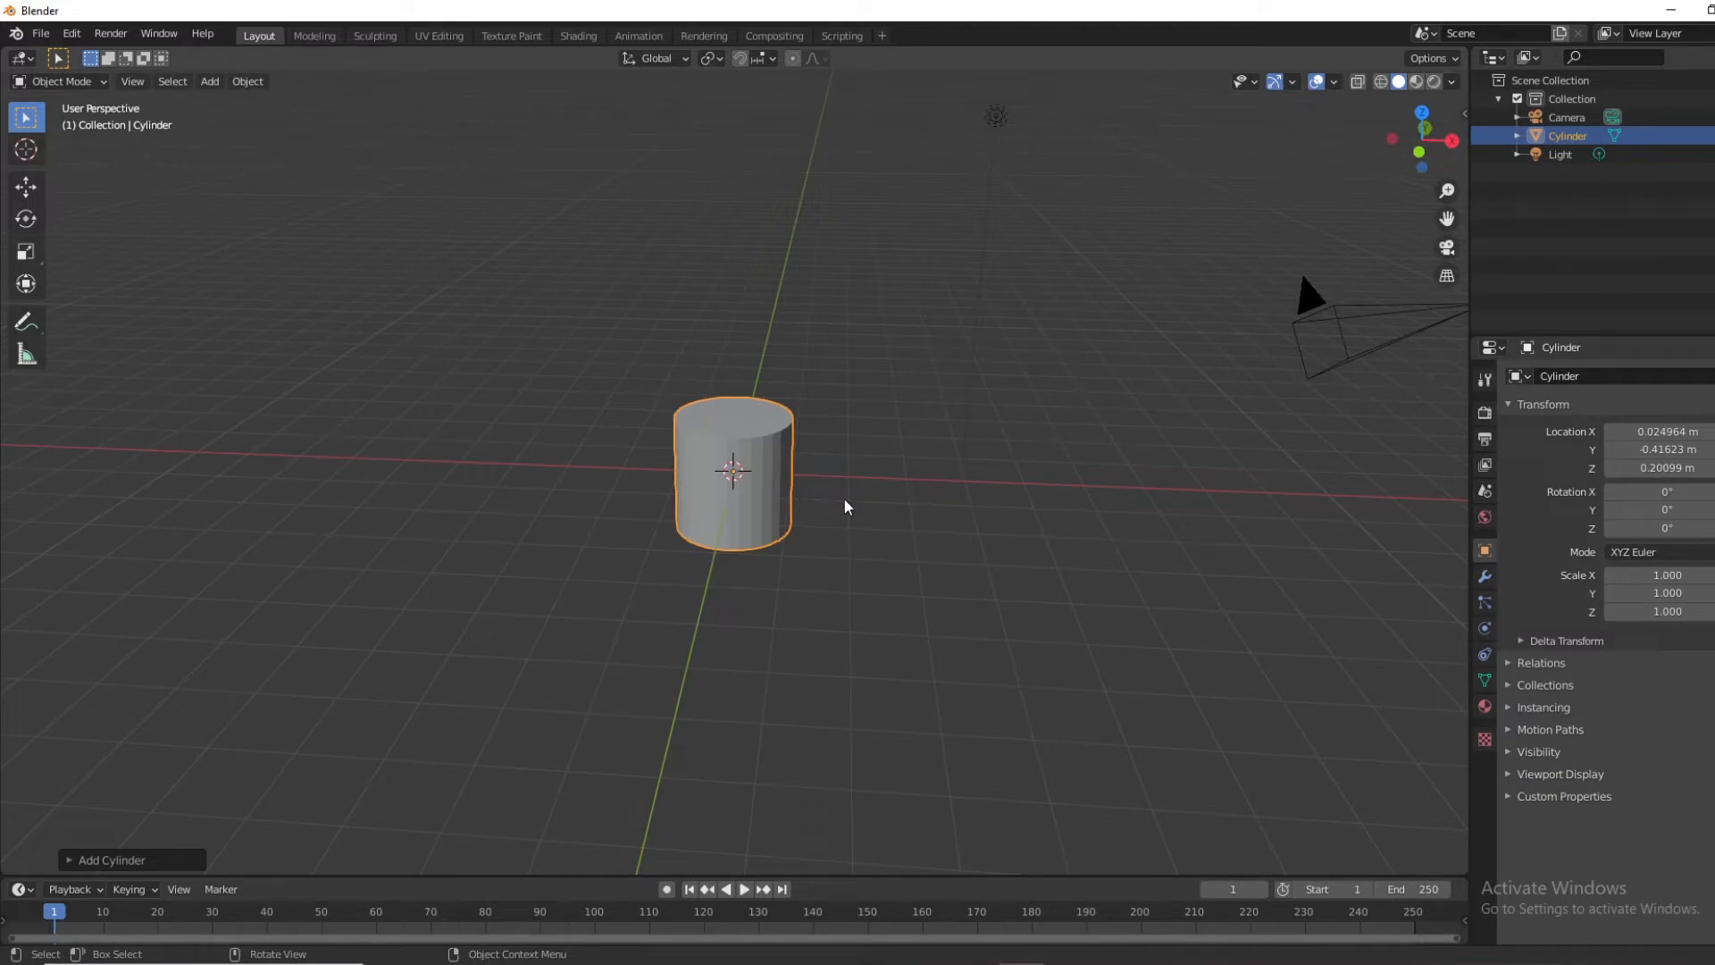
Scale the cylinder along the global Z axis to about 1.047
mouse_move(815, 505)
middle_down()
mouse_move(804, 442)
mouse_move(863, 476)
mouse_move(869, 561)
mouse_move(907, 601)
mouse_move(965, 479)
mouse_move(1026, 413)
mouse_move(916, 449)
mouse_move(823, 509)
mouse_move(806, 477)
middle_up()
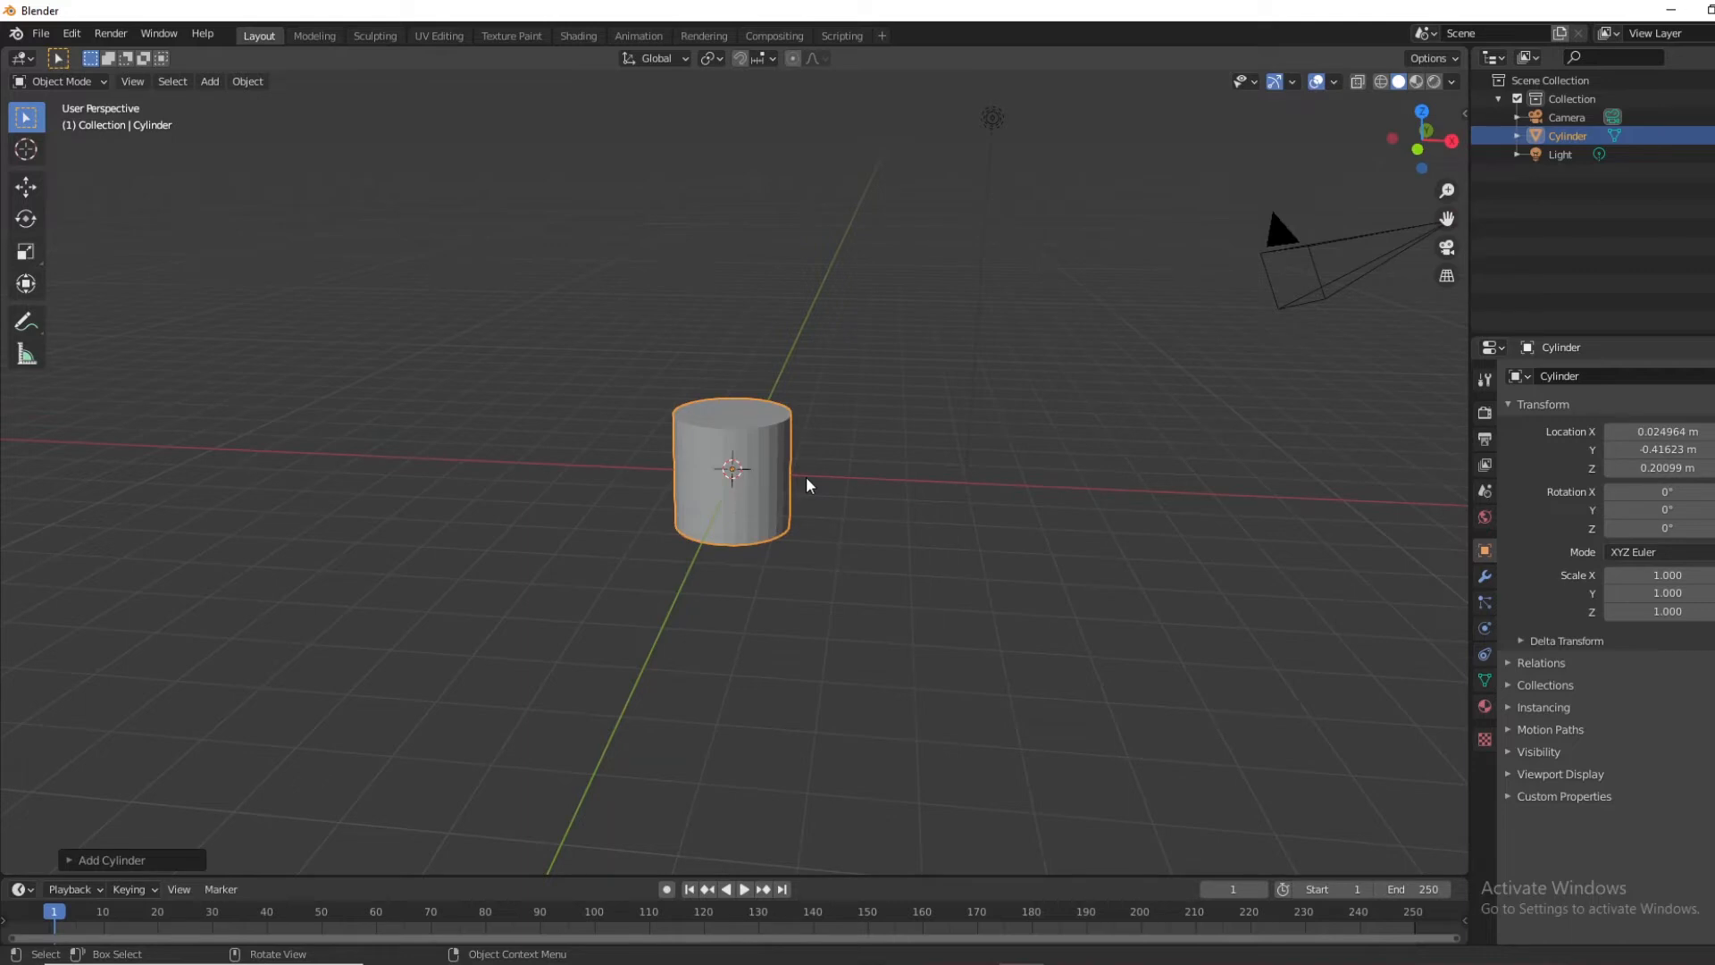
scroll(771, 469, up, 7)
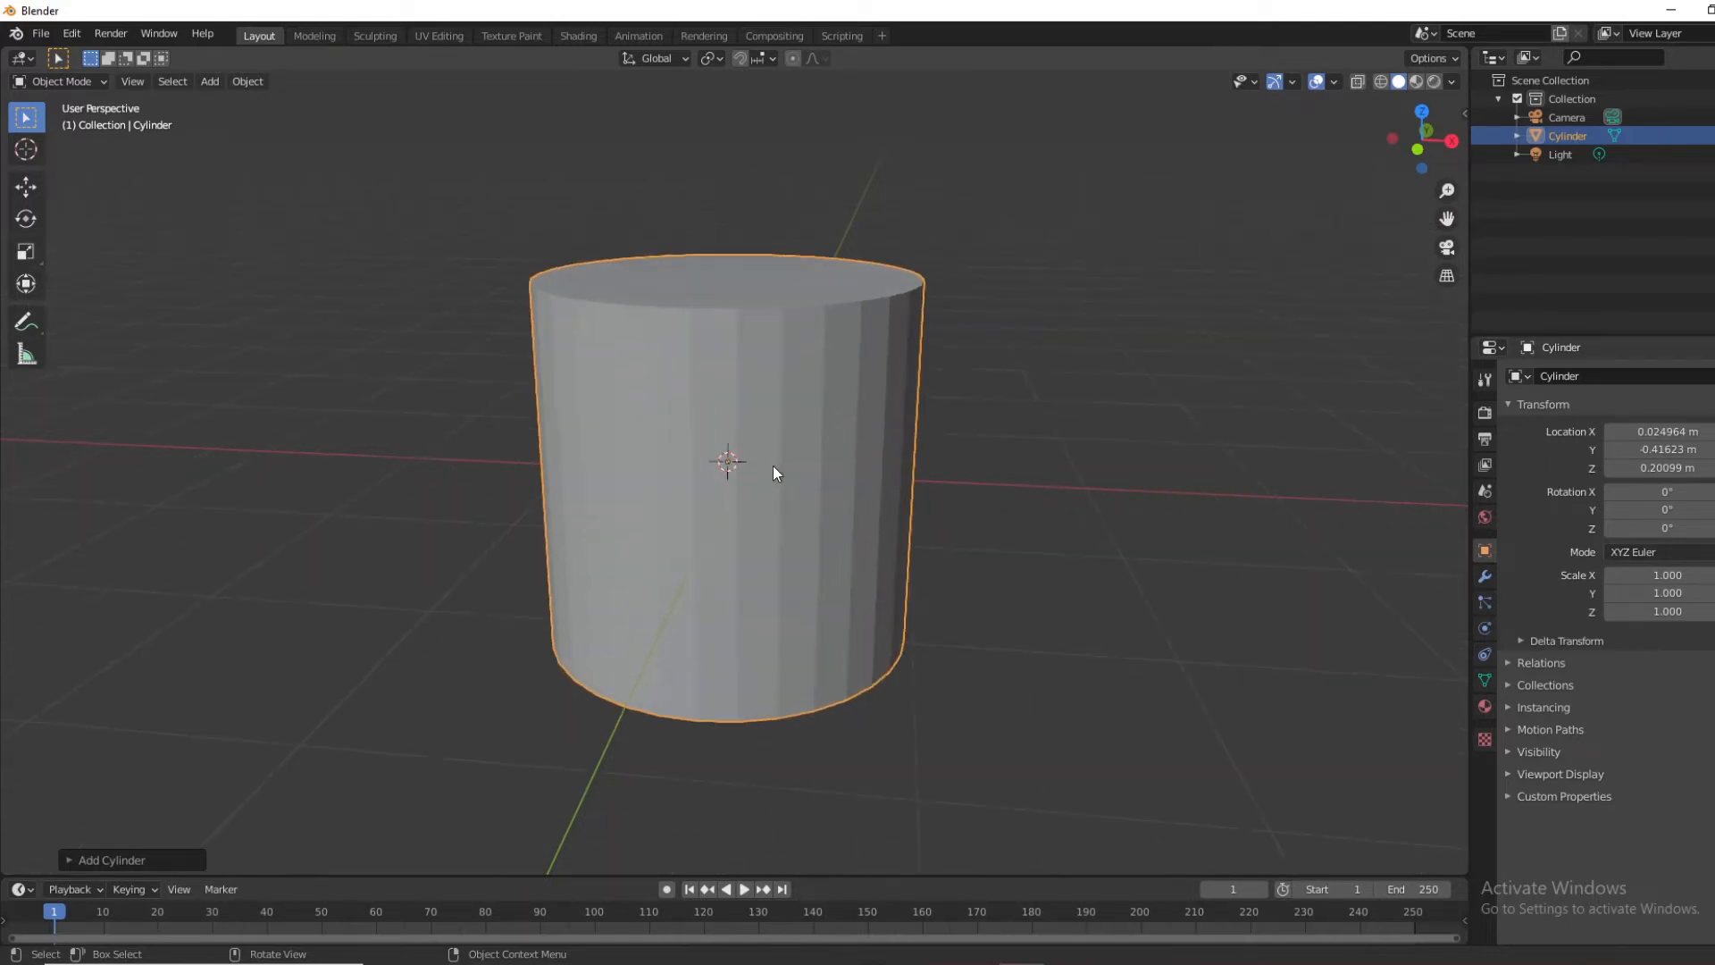
scroll(773, 462, up, 4)
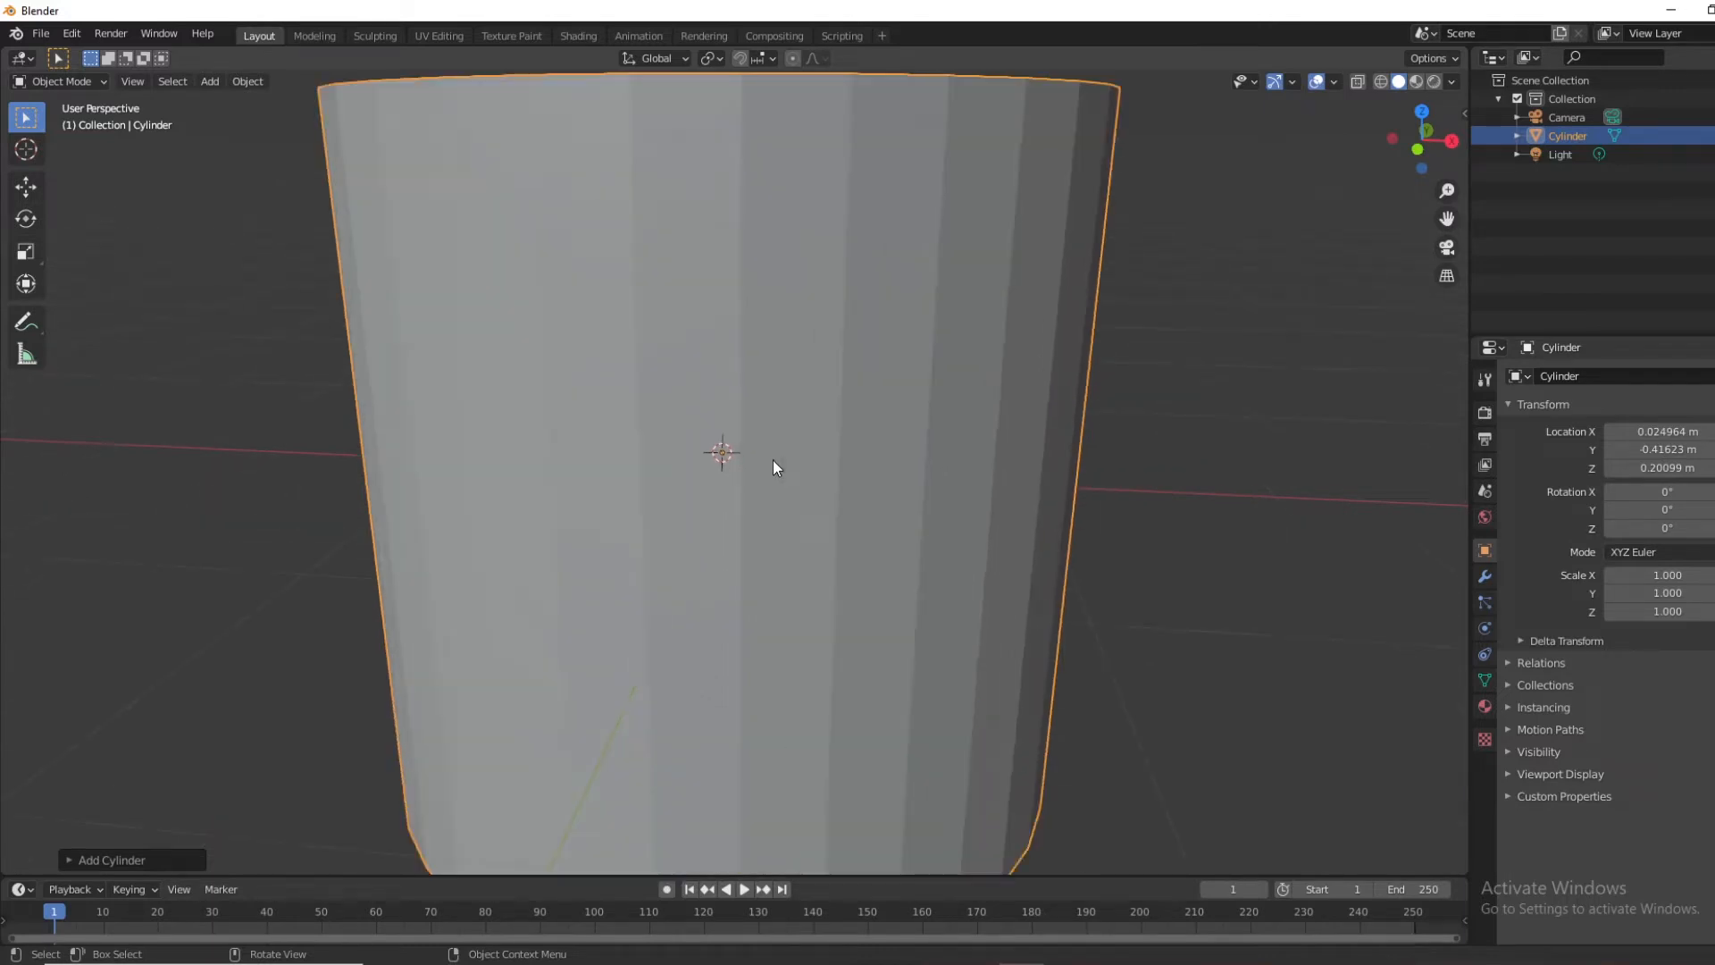
scroll(771, 460, down, 6)
scroll(768, 454, up, 3)
scroll(768, 450, down, 2)
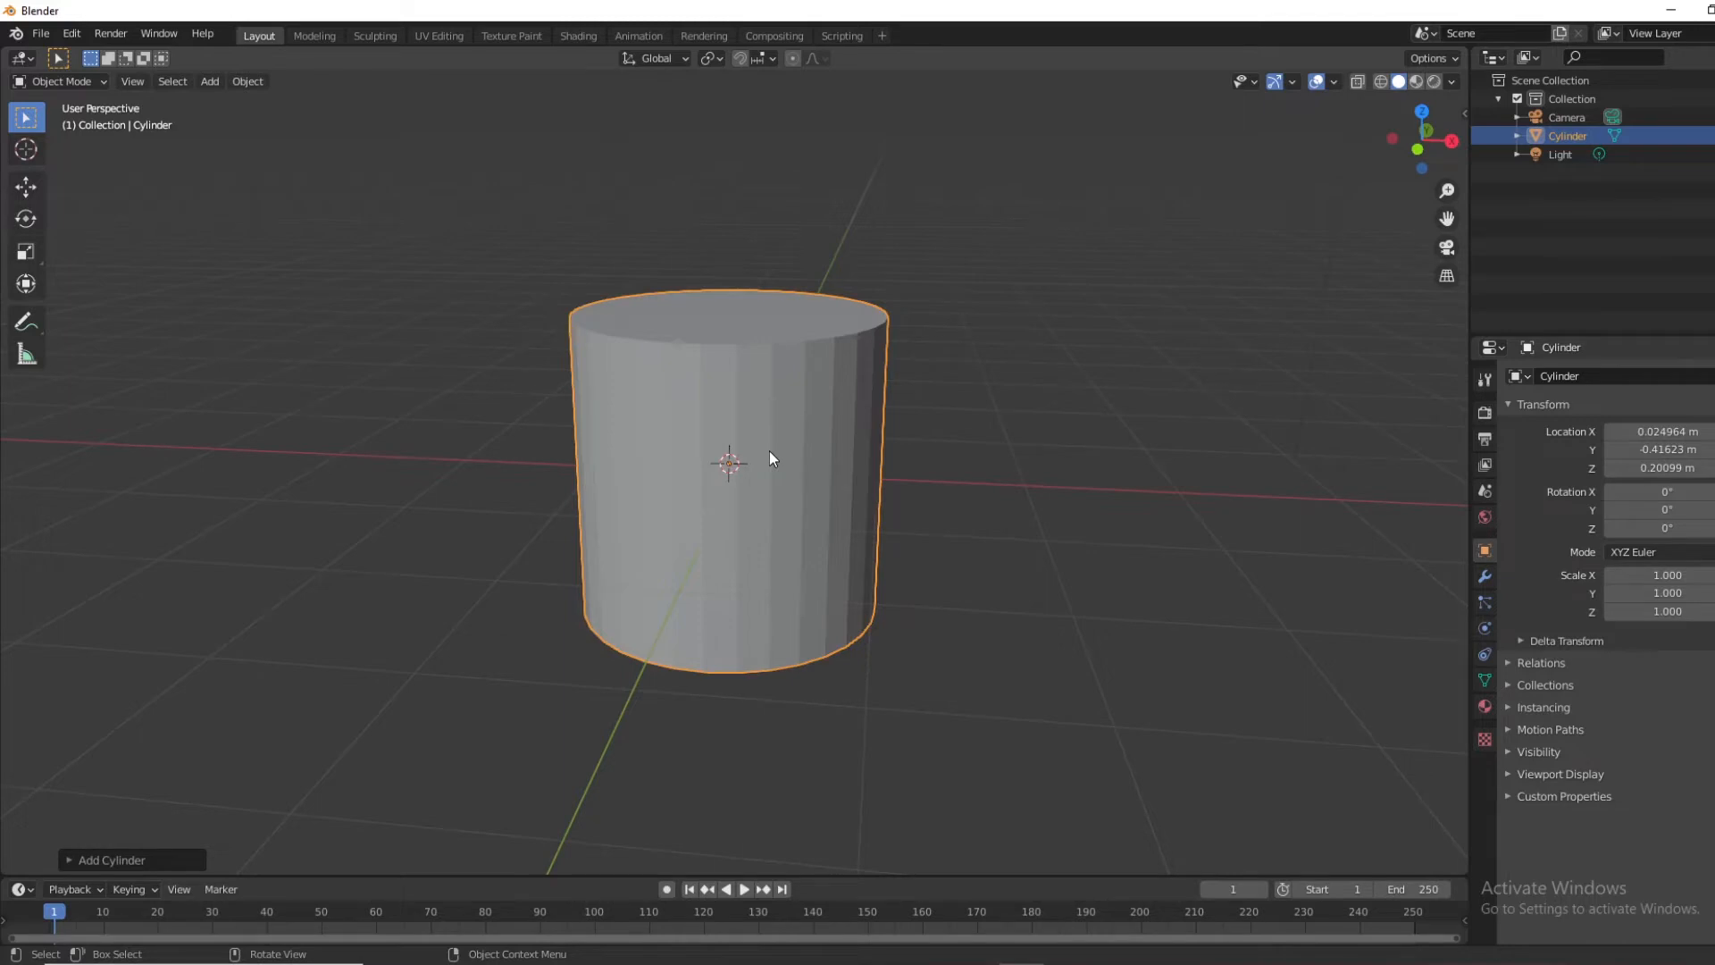
scroll(769, 451, up, 4)
scroll(770, 448, down, 4)
key(s)
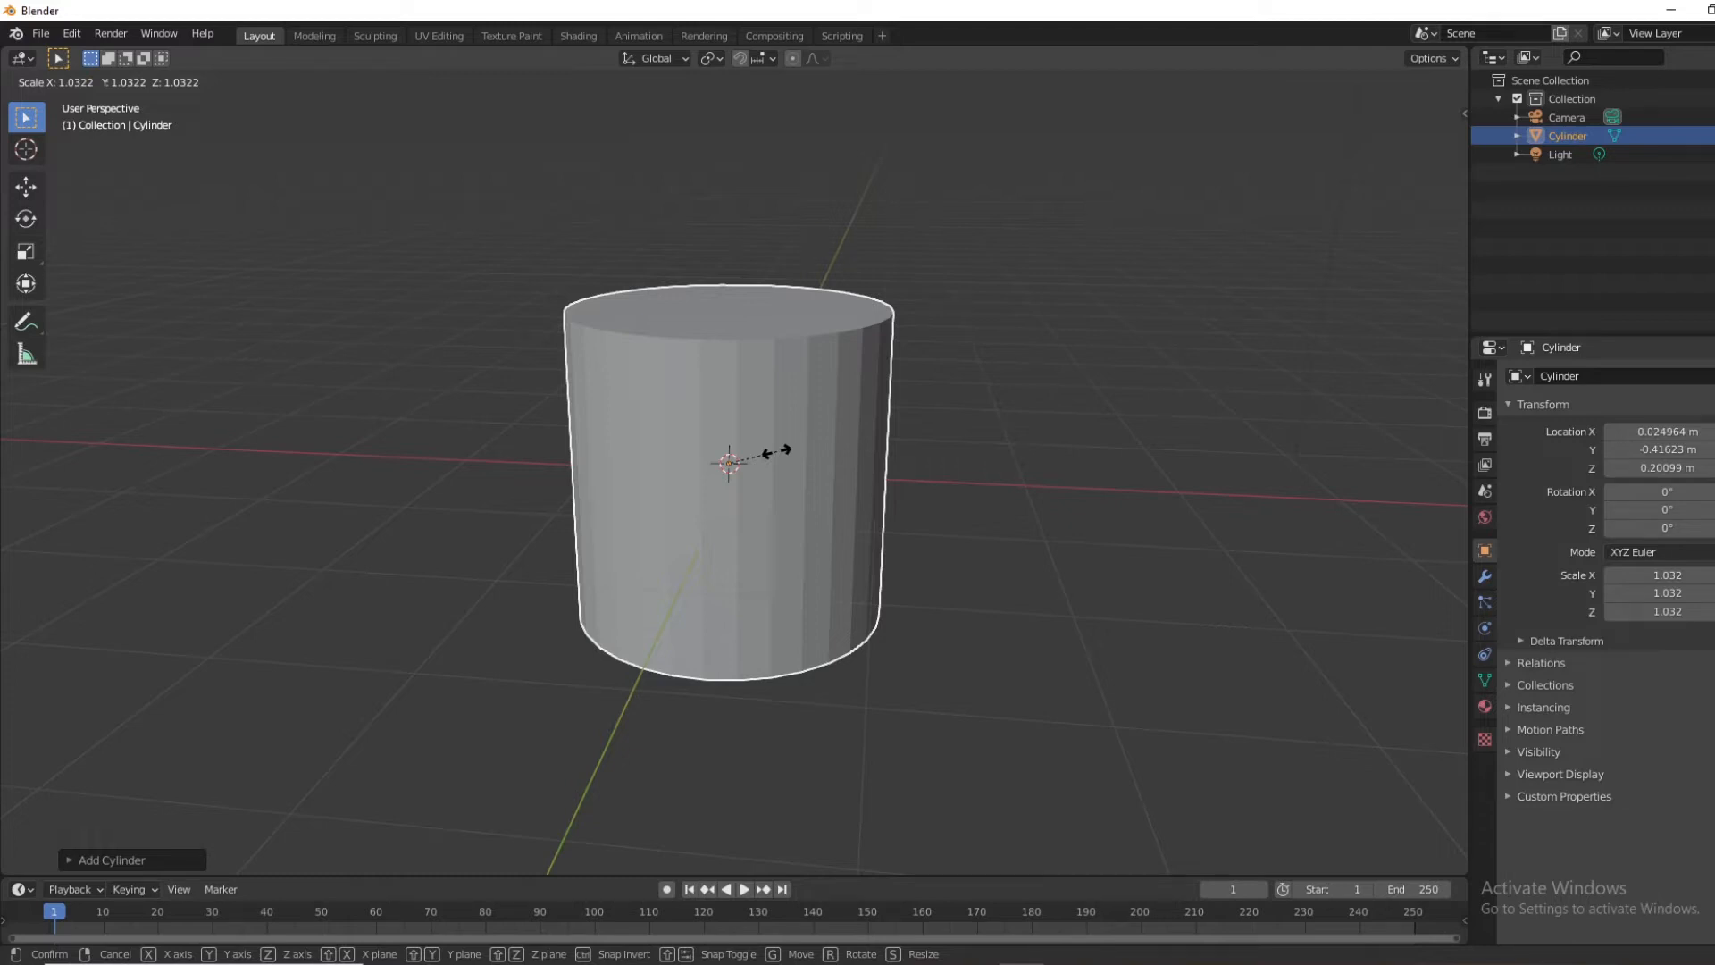
key(z)
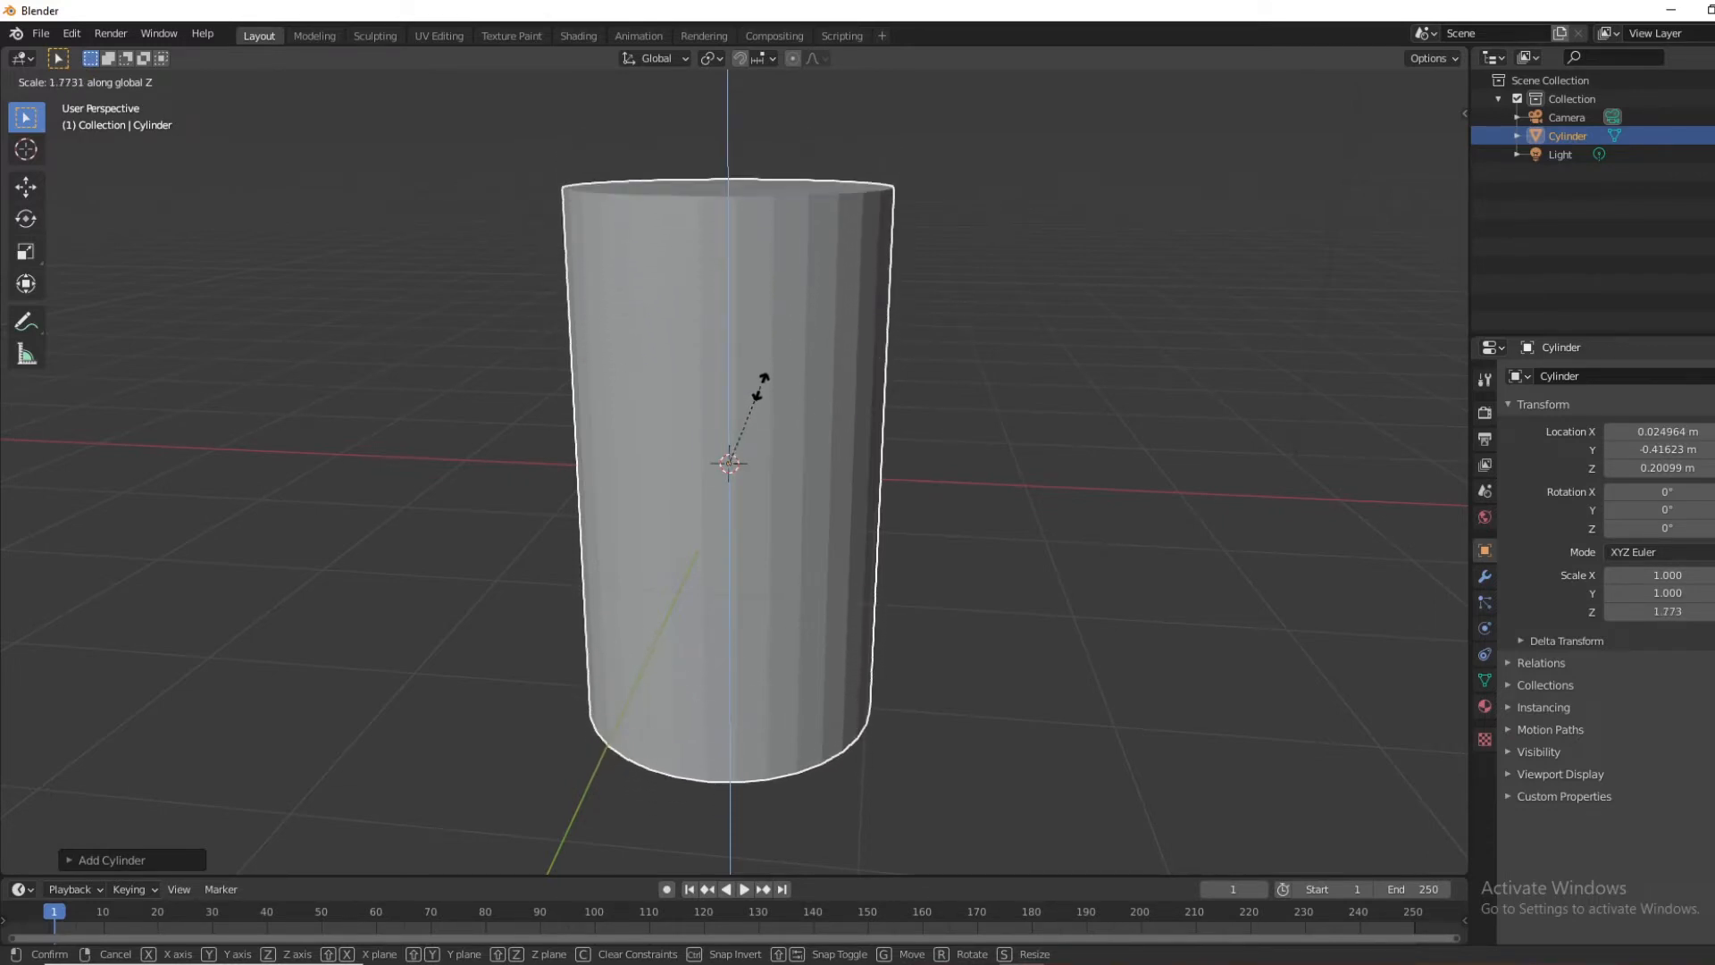
click(754, 422)
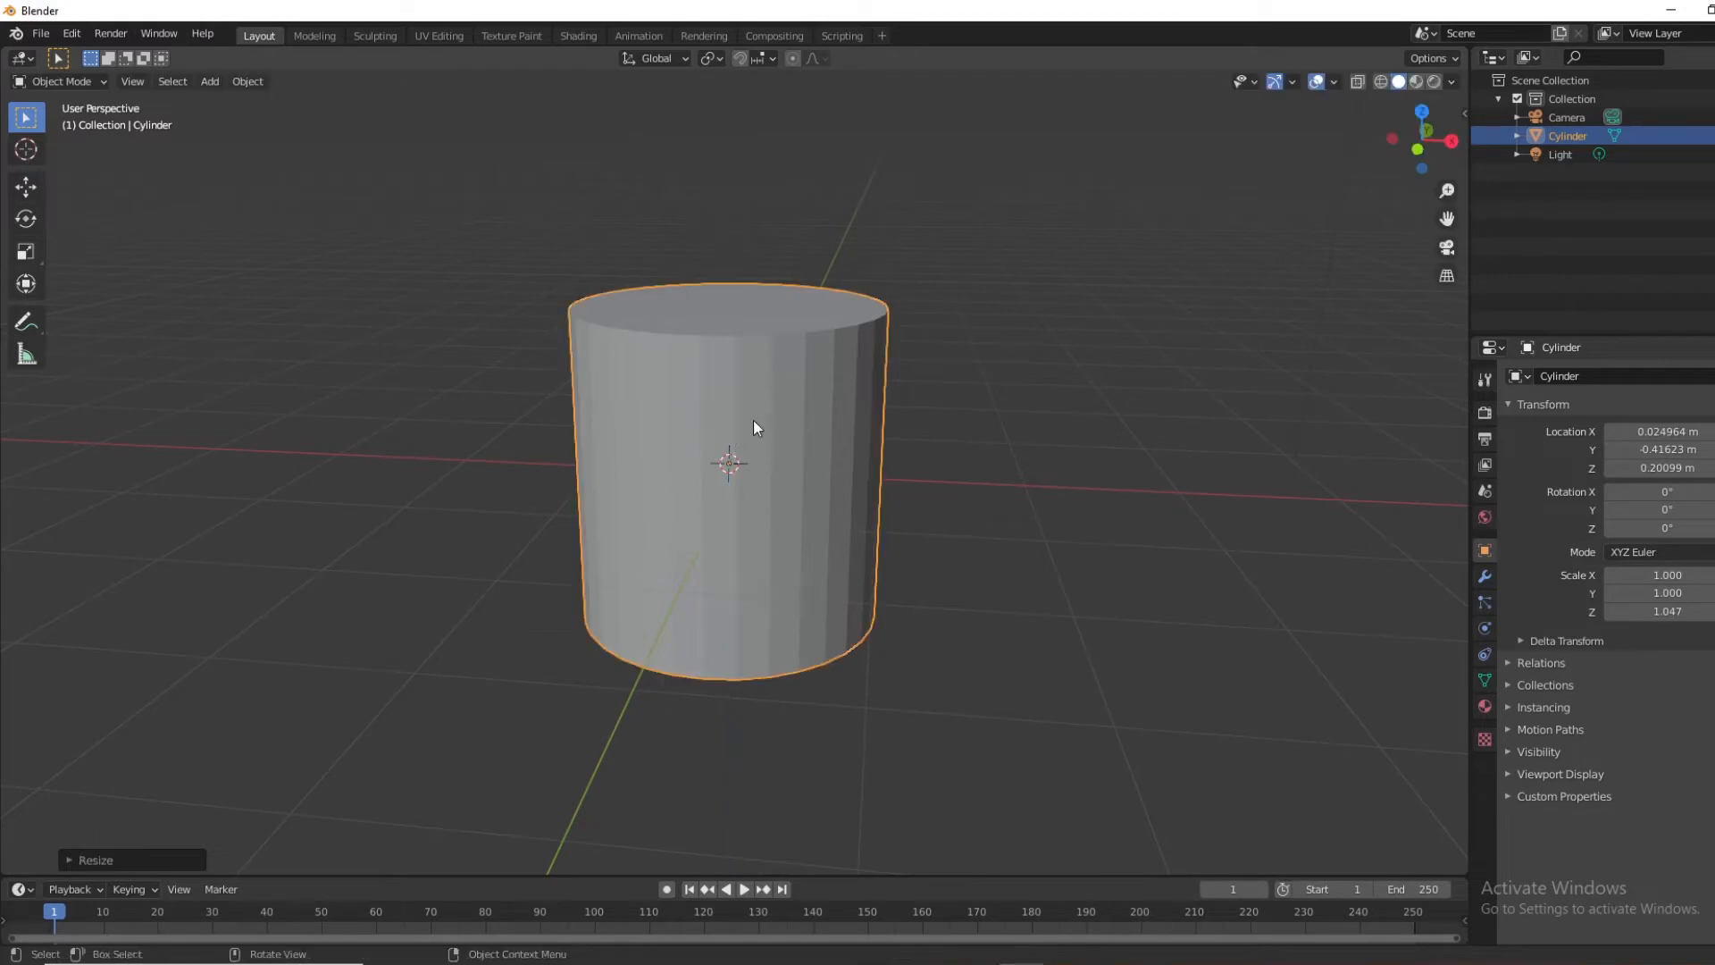
Scale the cylinder to about 0.792 along global X and about 0.933 along global Y
key(s)
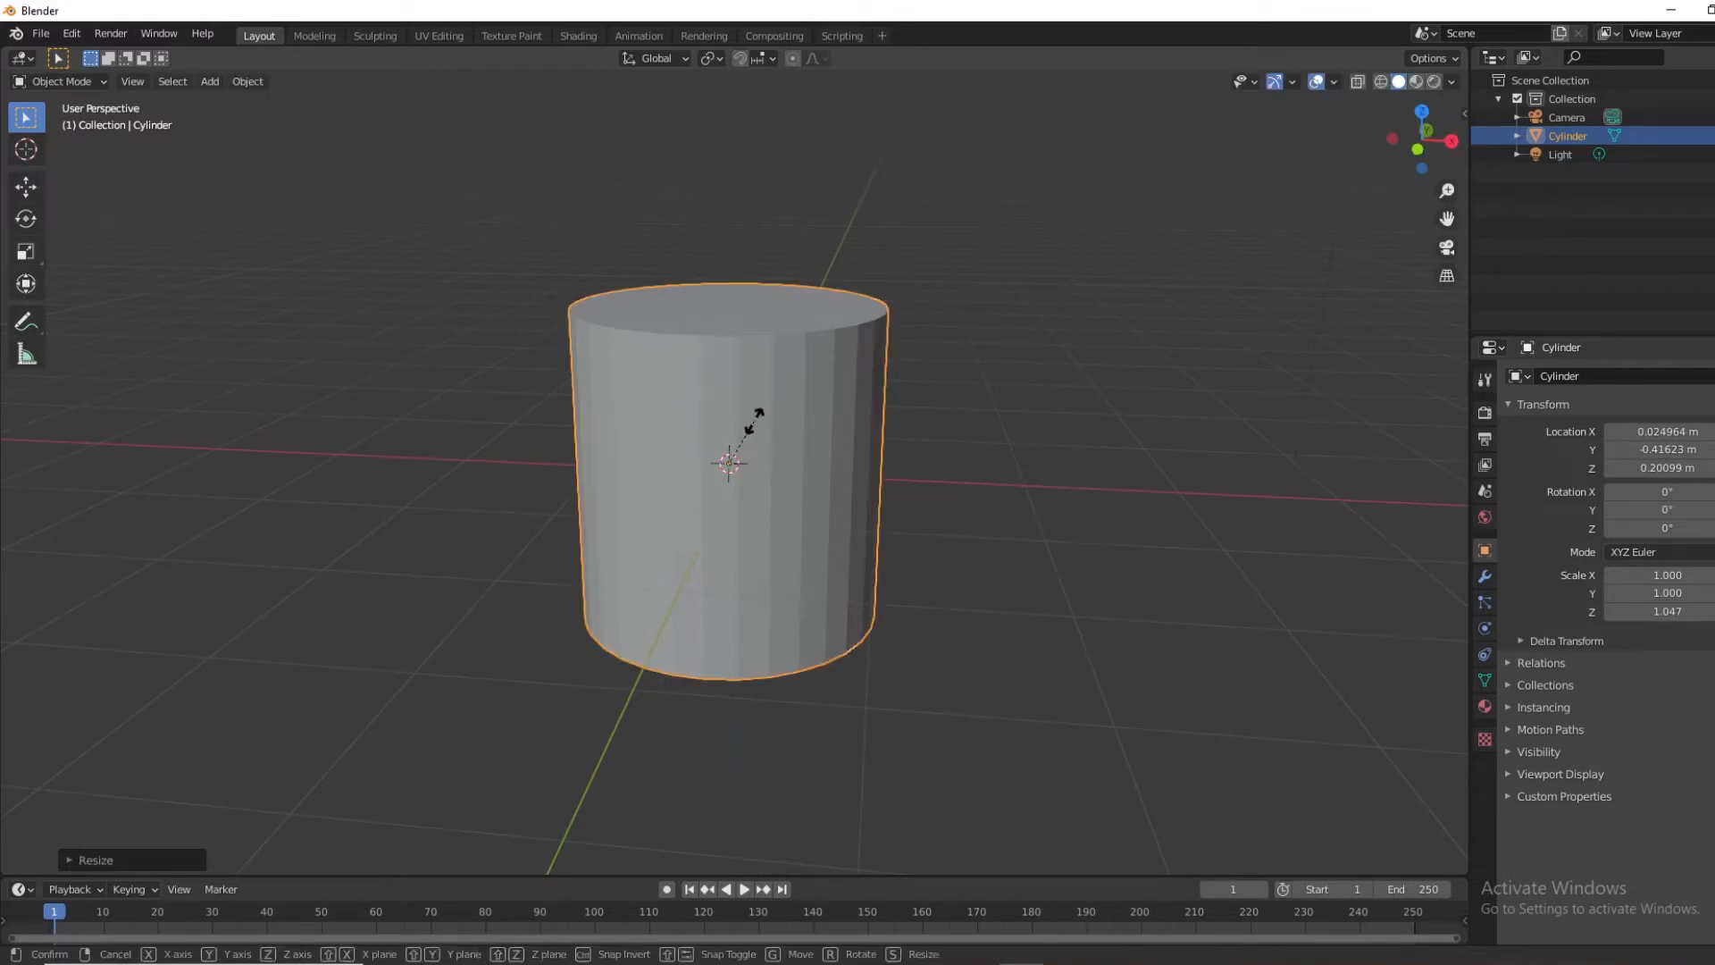
key(x)
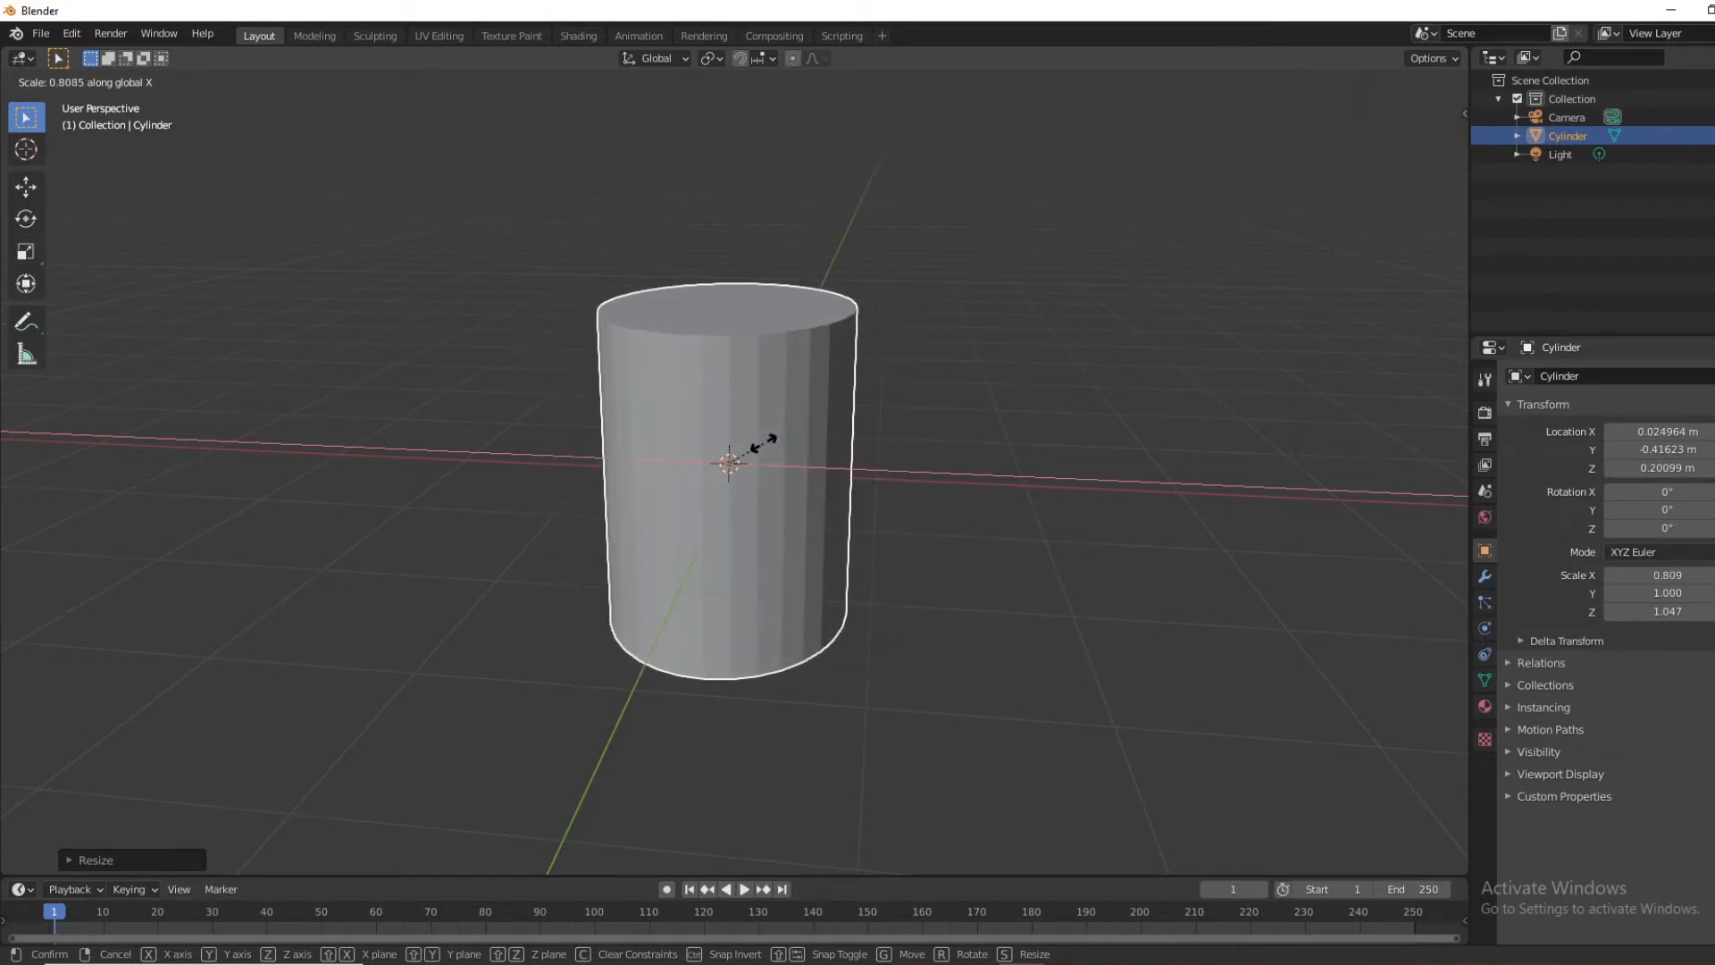
click(764, 444)
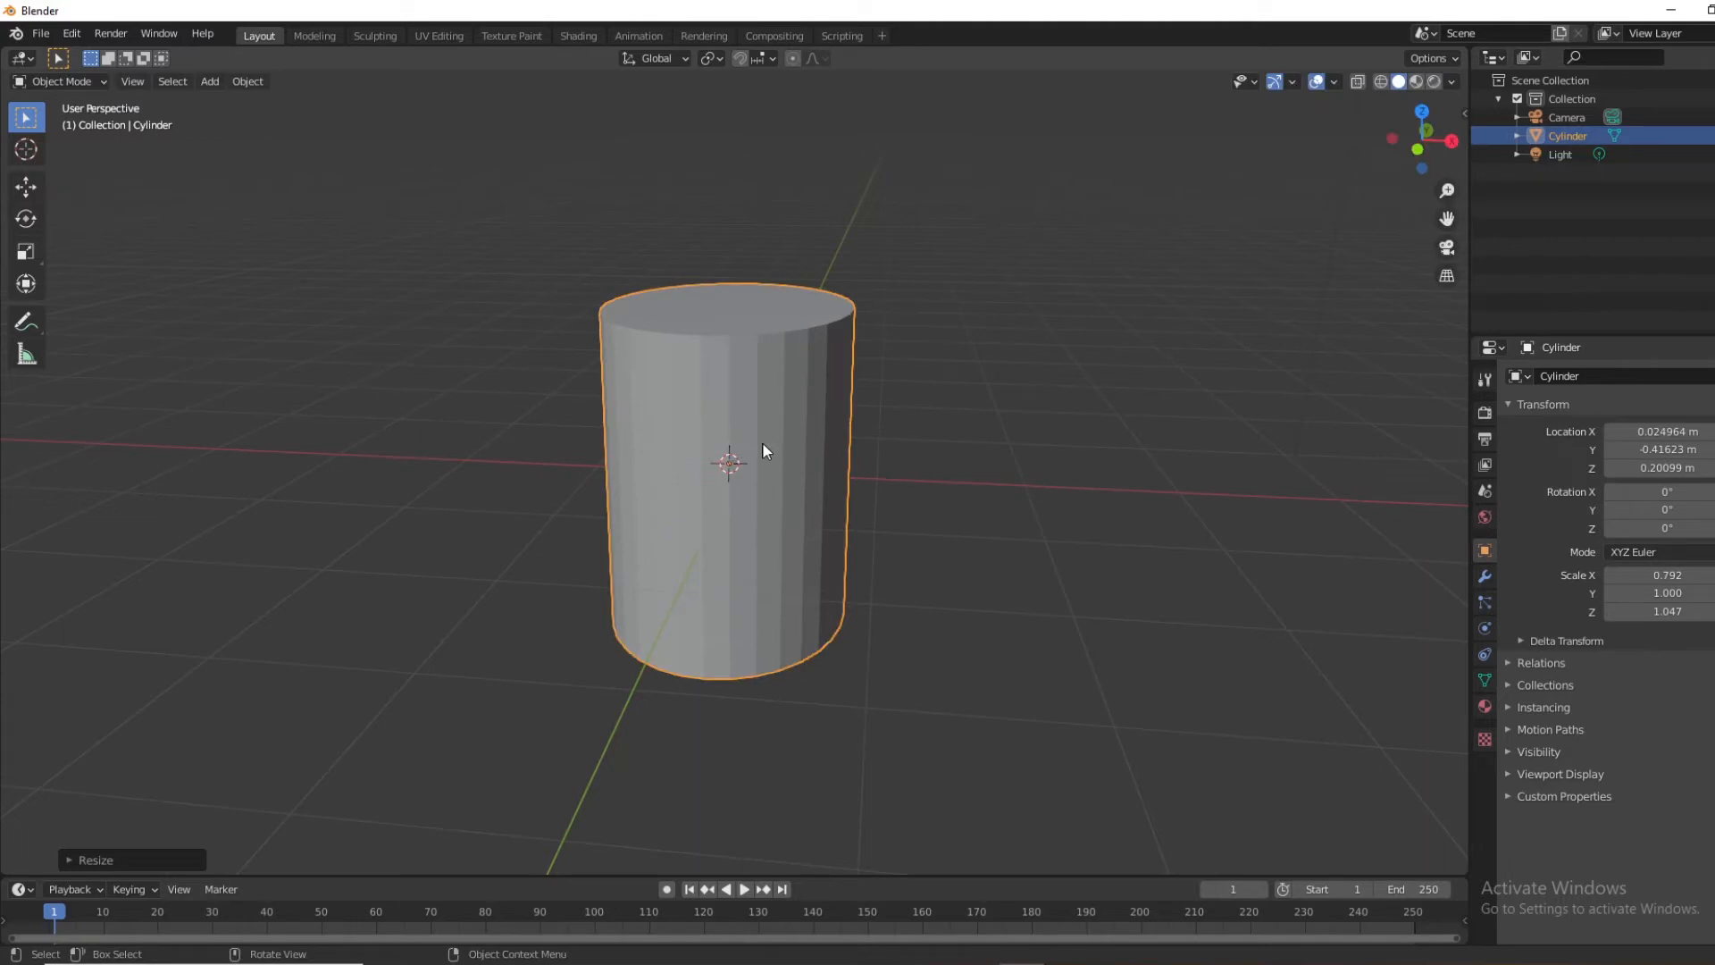
key(s)
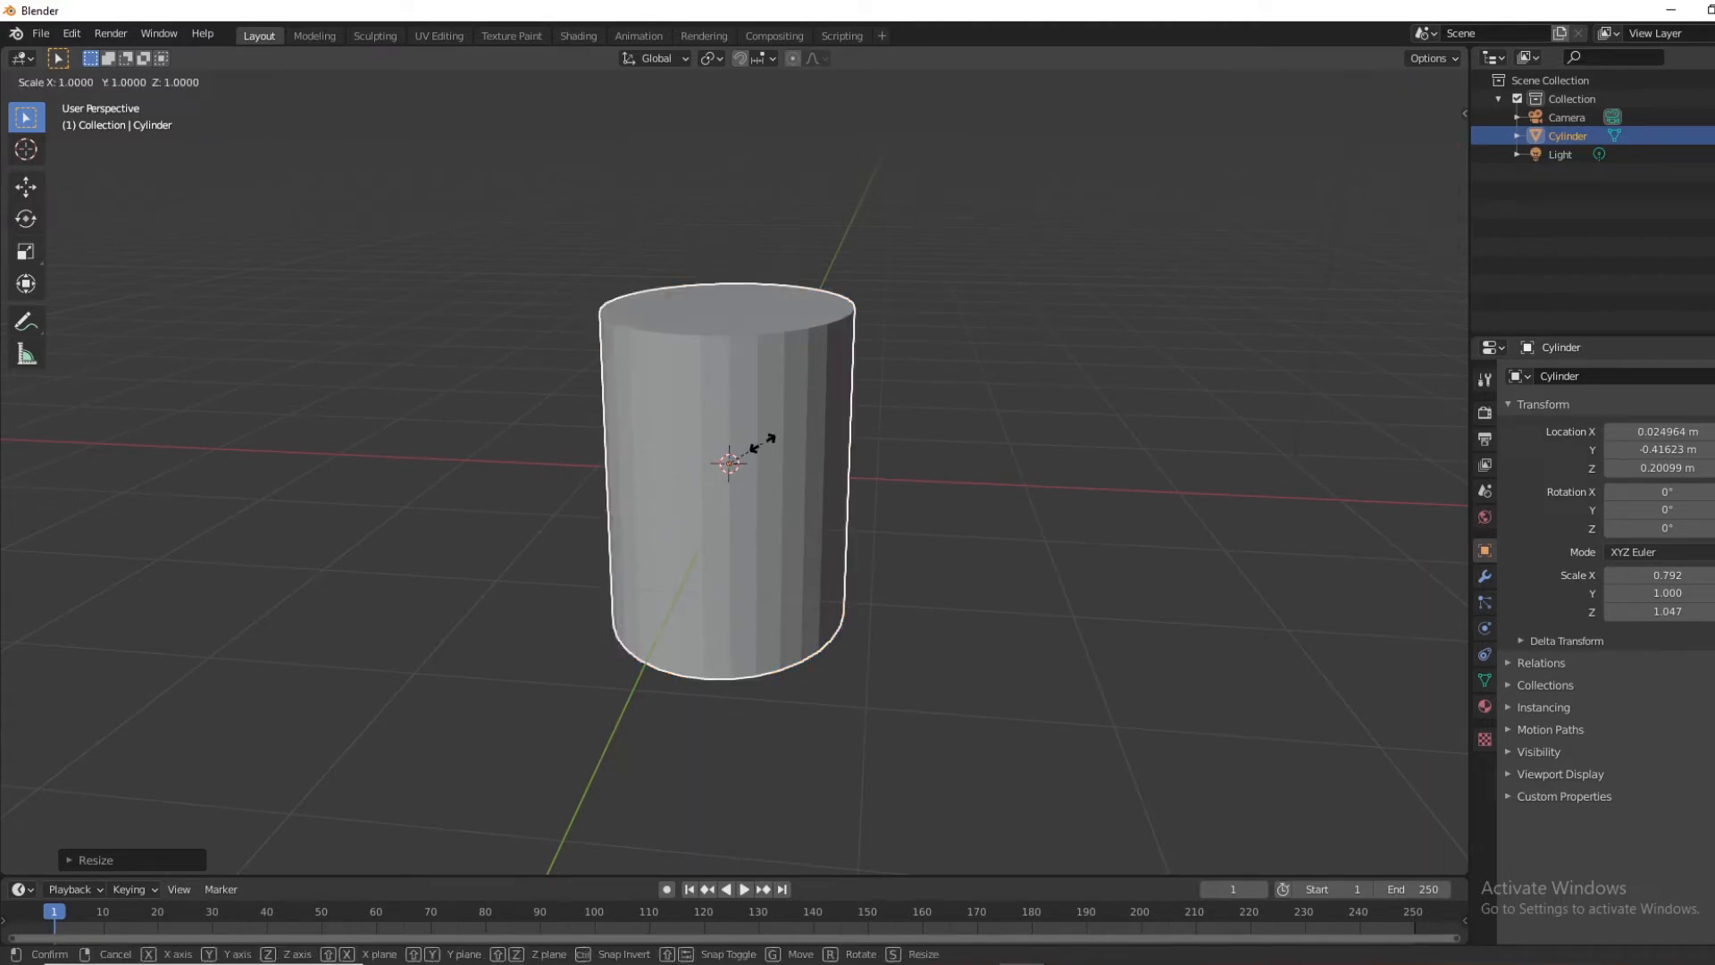
key(y)
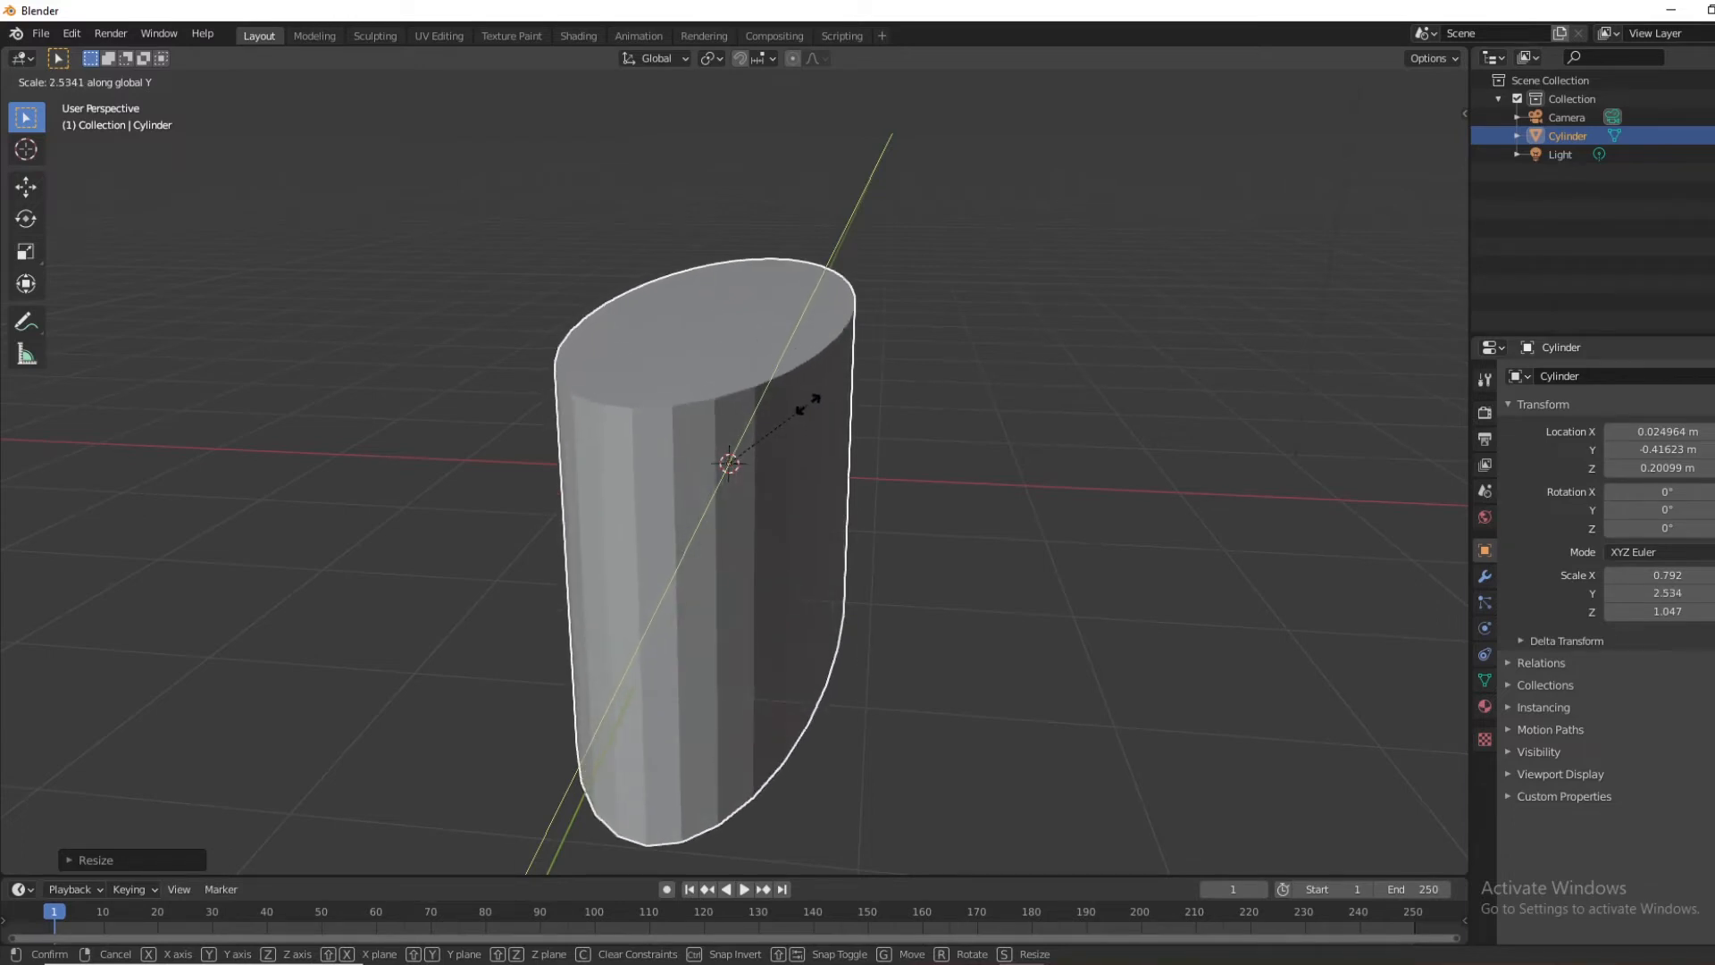
click(758, 442)
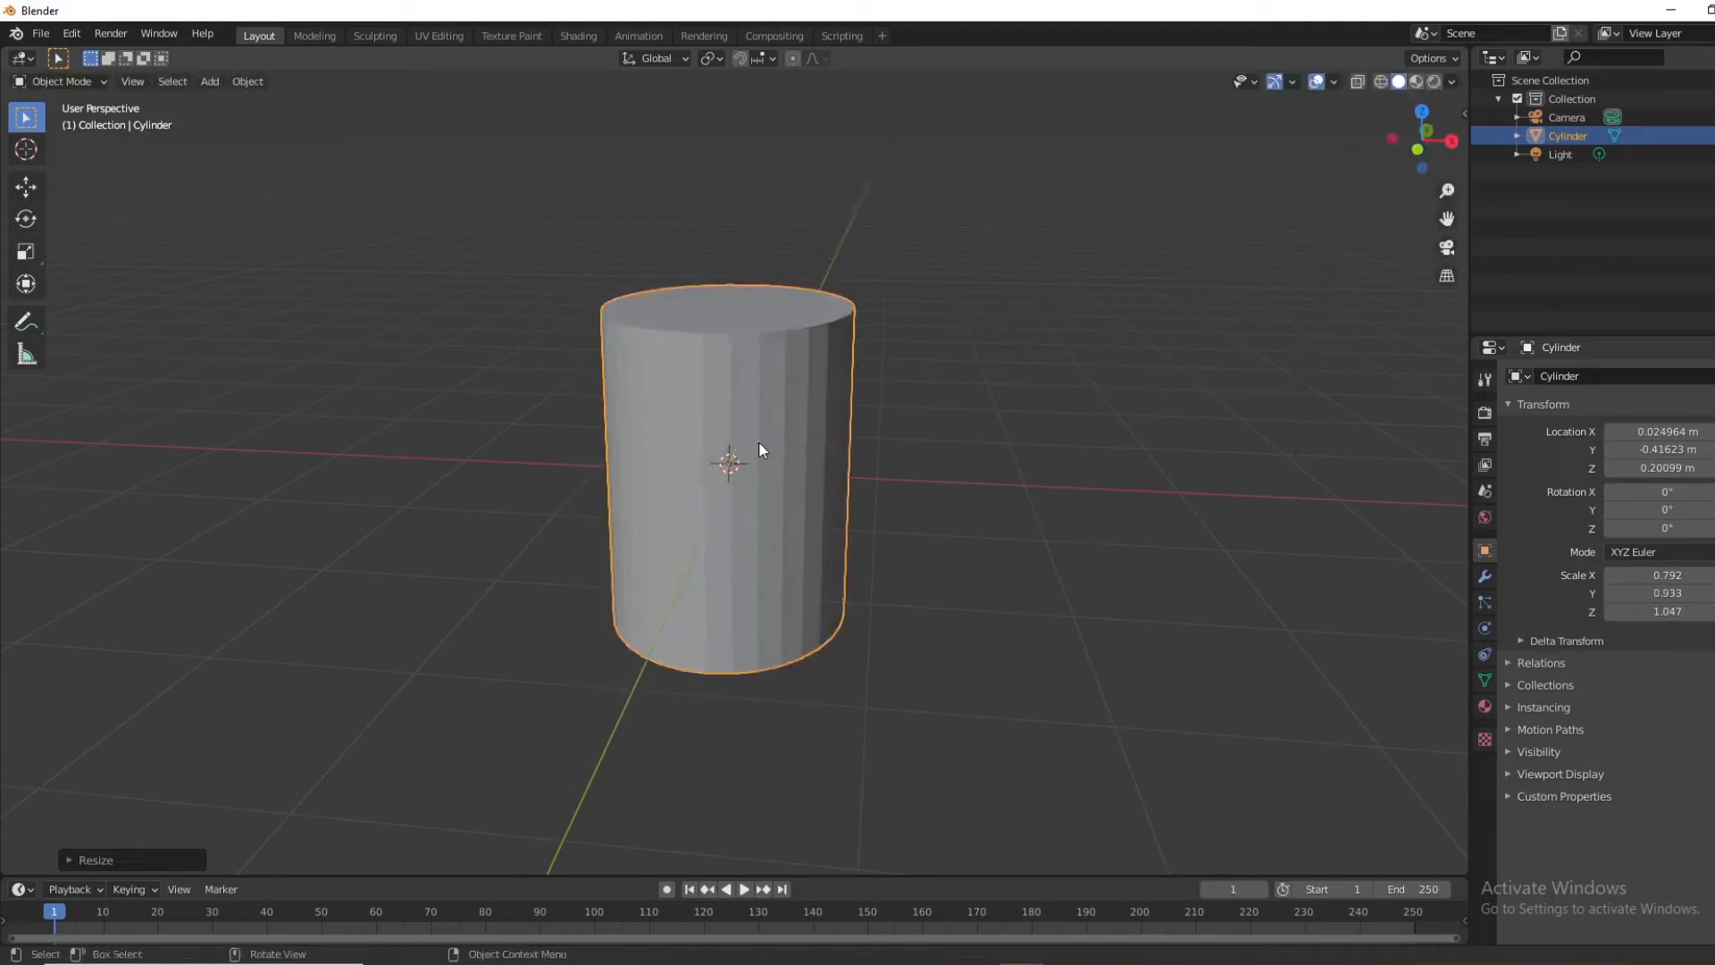
Undo the scaling of the cylinder along all three axes
scroll(760, 442, down, 2)
scroll(808, 385, up, 2)
scroll(795, 404, down, 2)
scroll(792, 400, up, 4)
scroll(794, 403, down, 5)
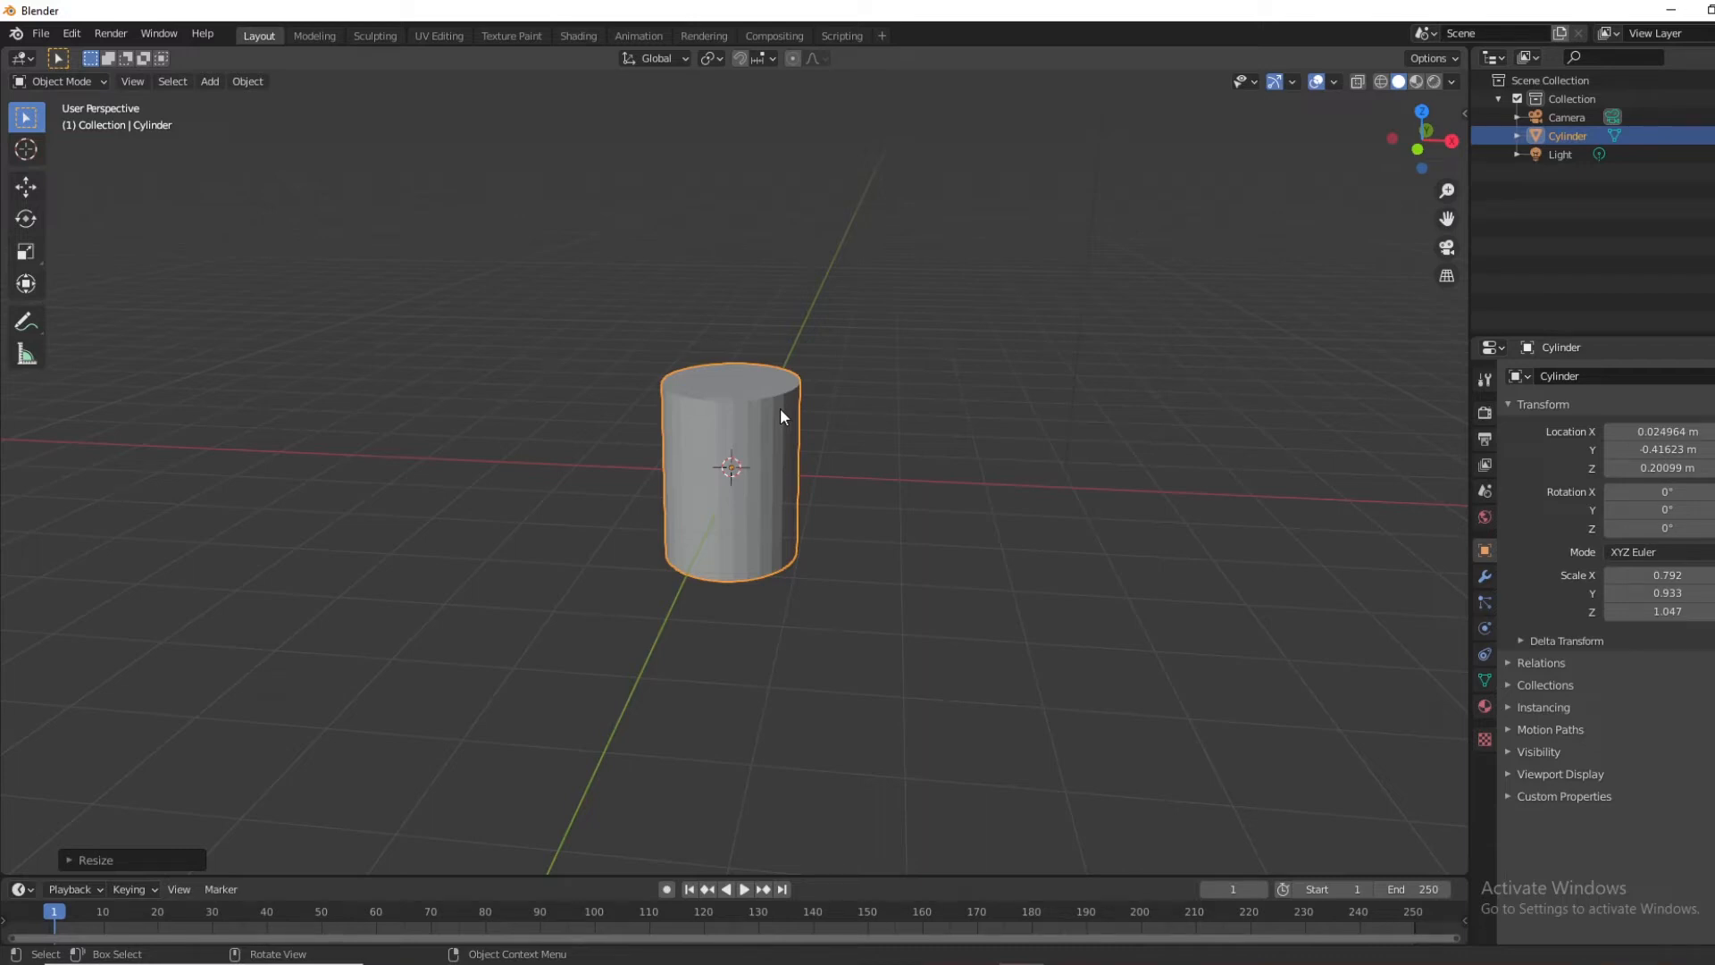
key(ctrl+z)
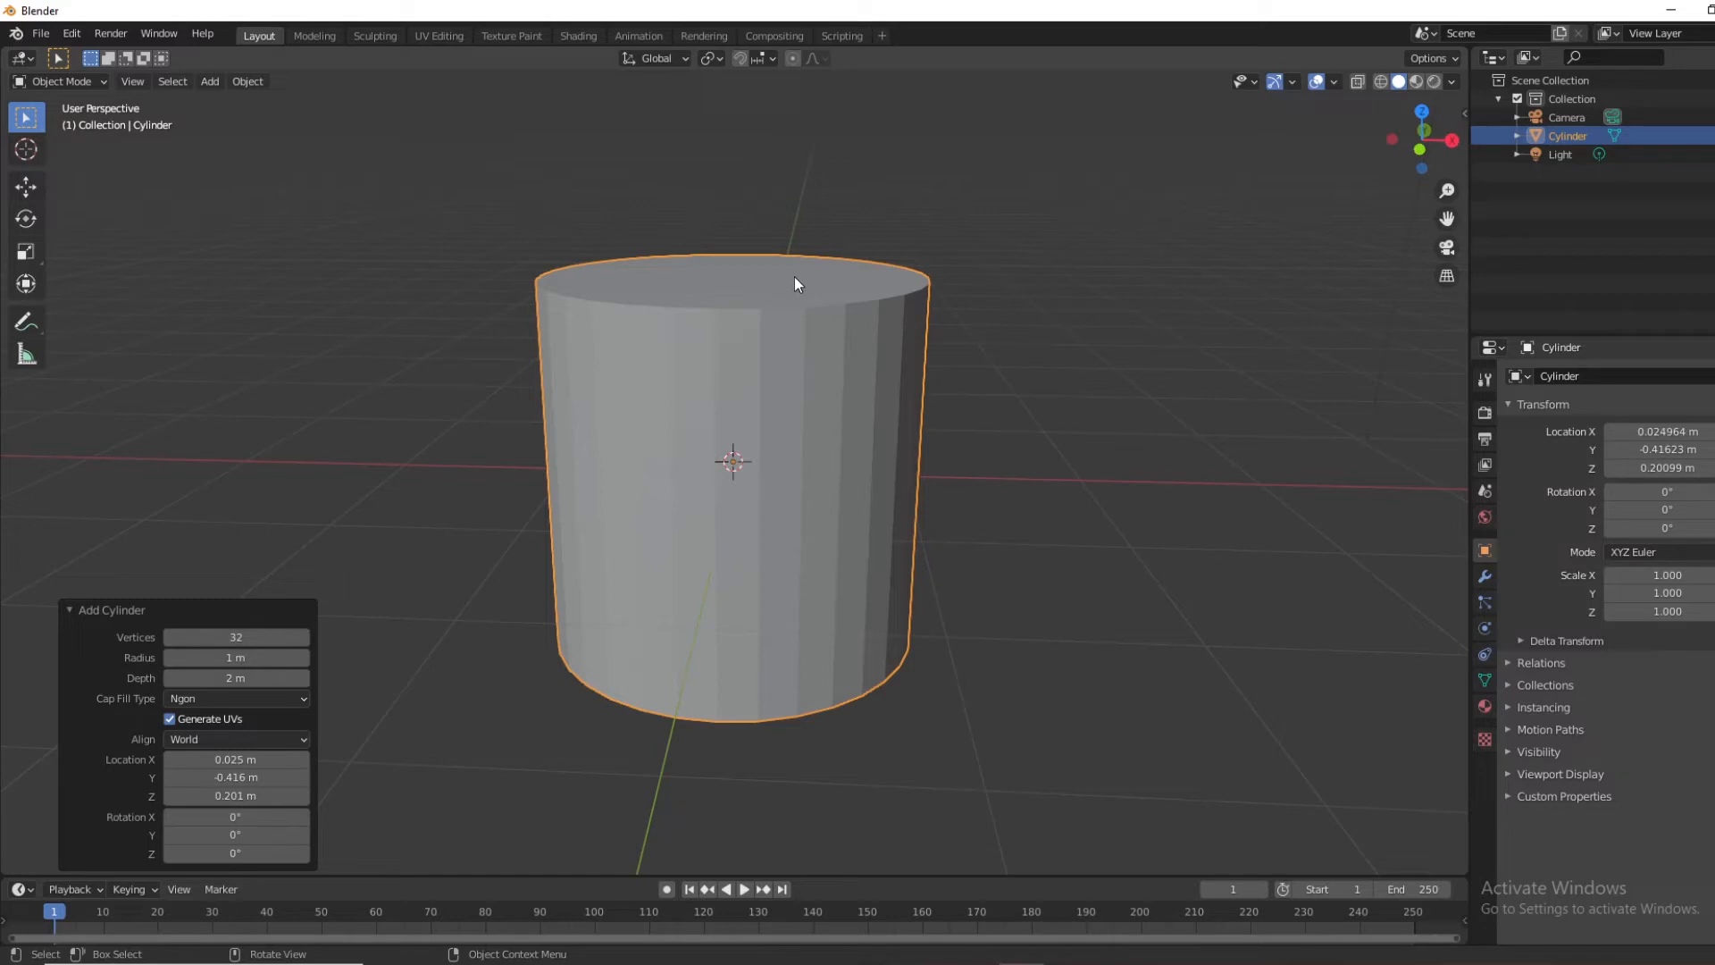
Set the new cylinder's vertex count to 42
middle_drag(757, 362, 753, 322)
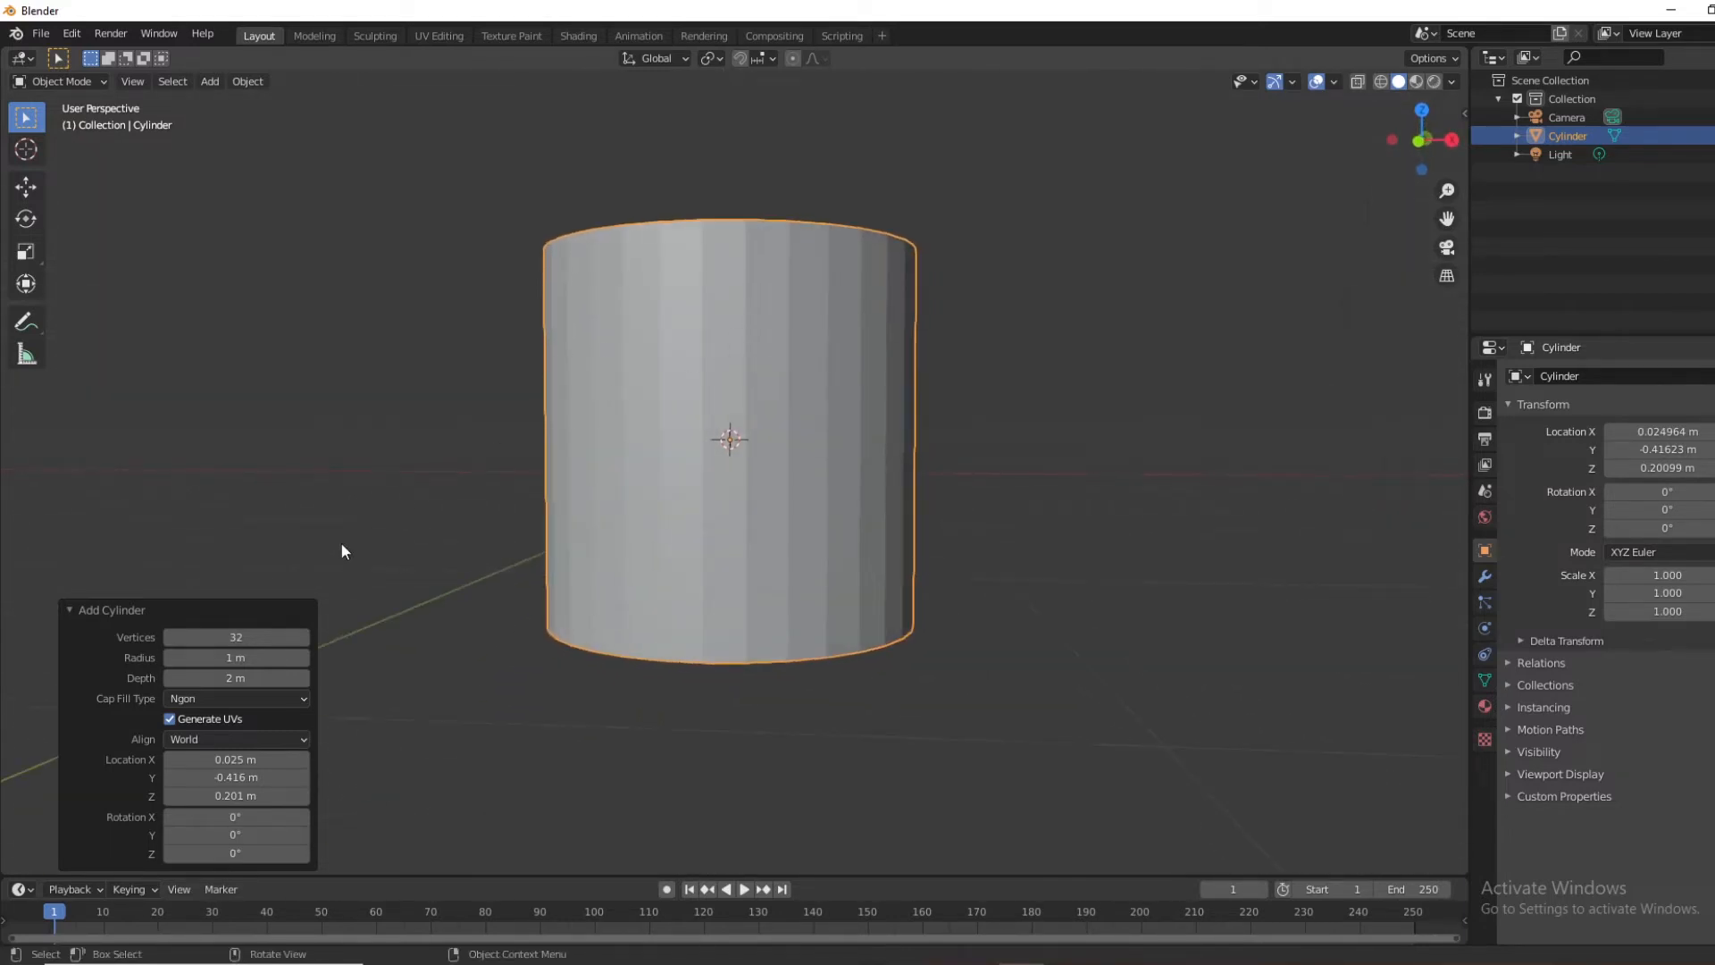
click(304, 636)
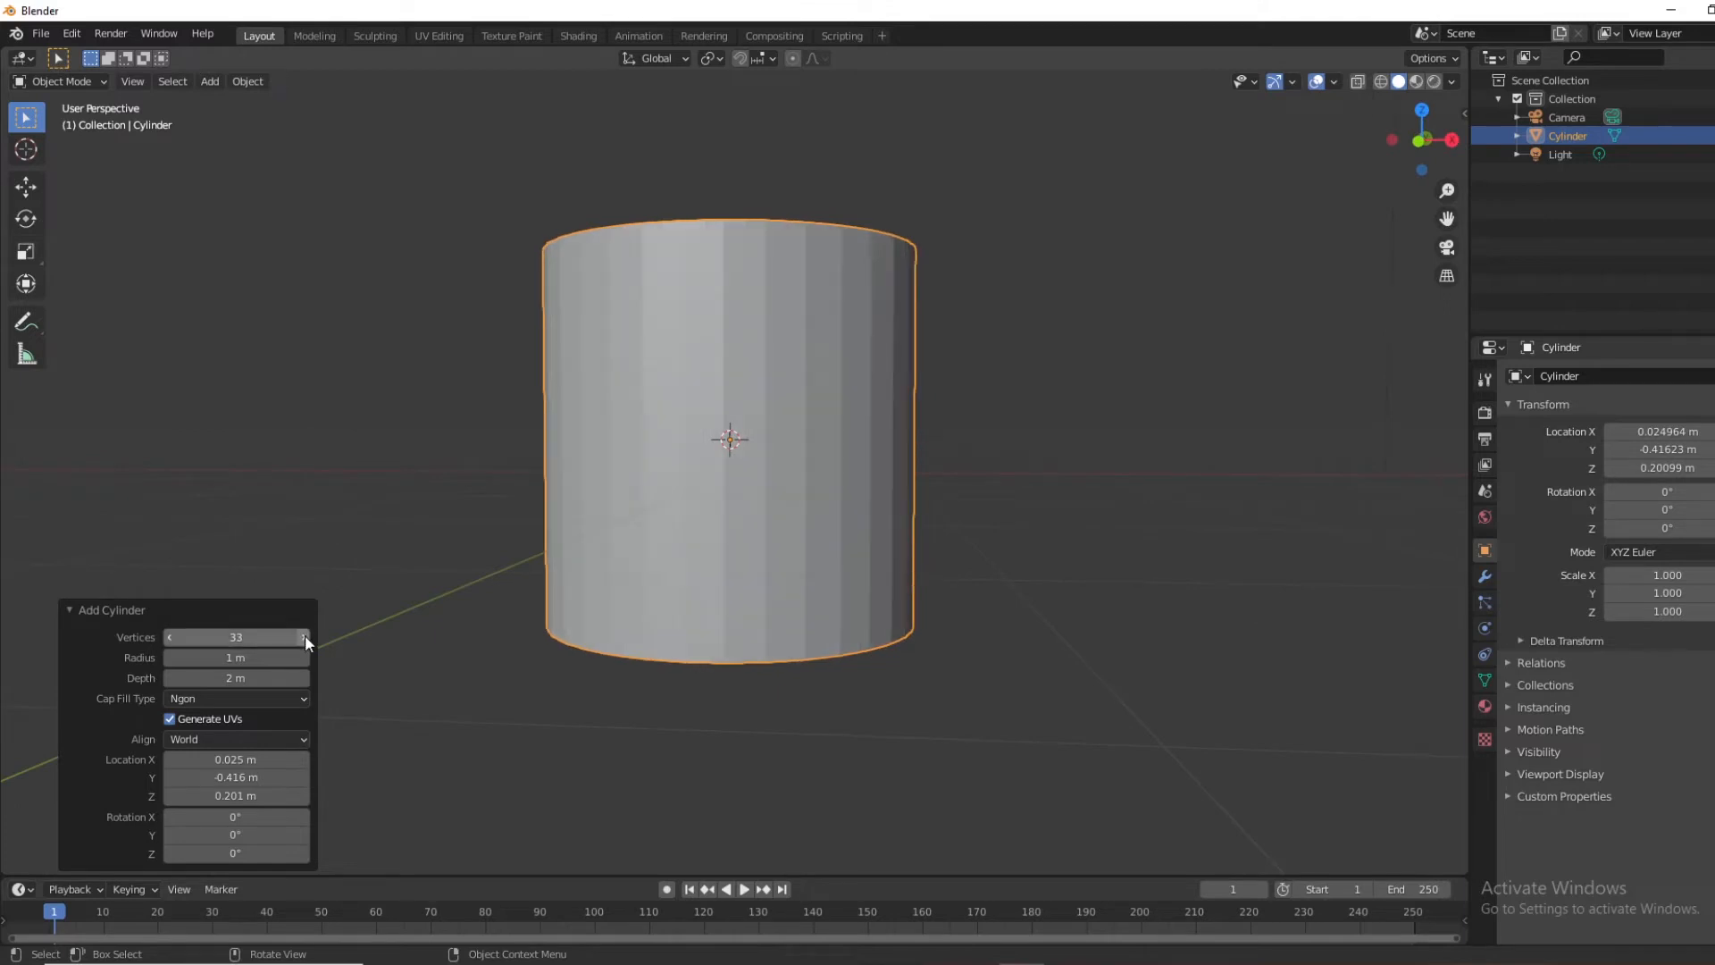
click(303, 636)
click(304, 636)
click(304, 636)
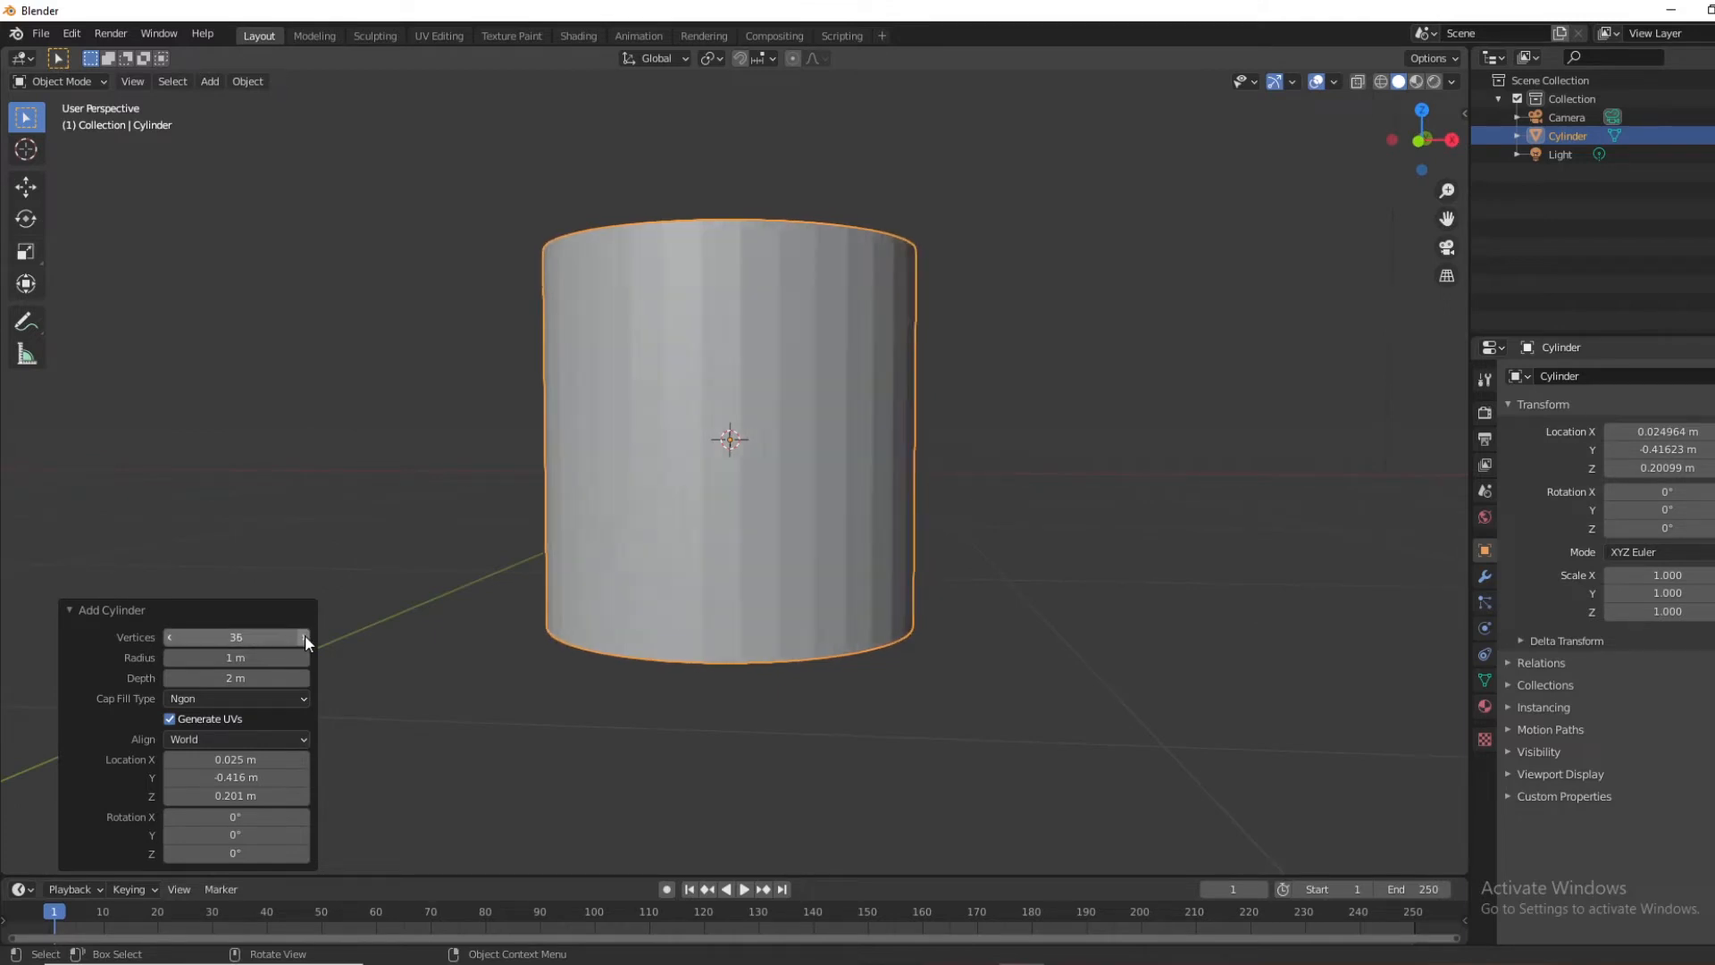
click(303, 636)
click(304, 635)
click(303, 636)
click(304, 636)
click(304, 636)
click(304, 636)
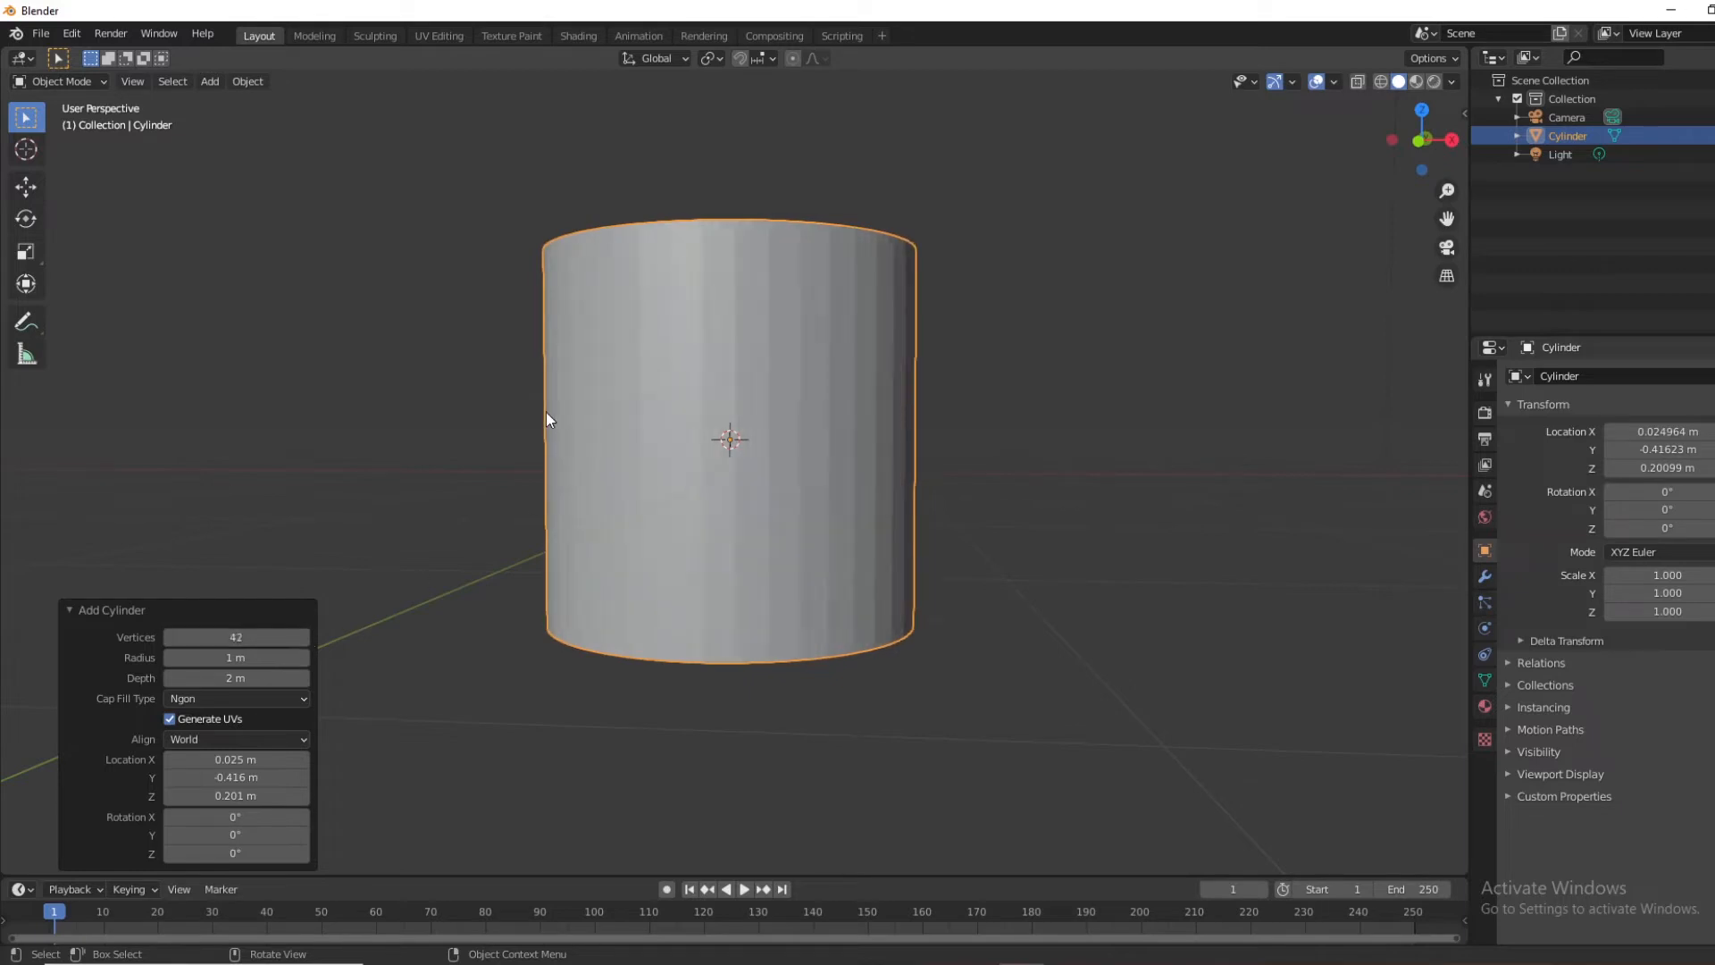
Increase the cylinder's radius to 1.04 m
middle_drag(544, 411, 548, 484)
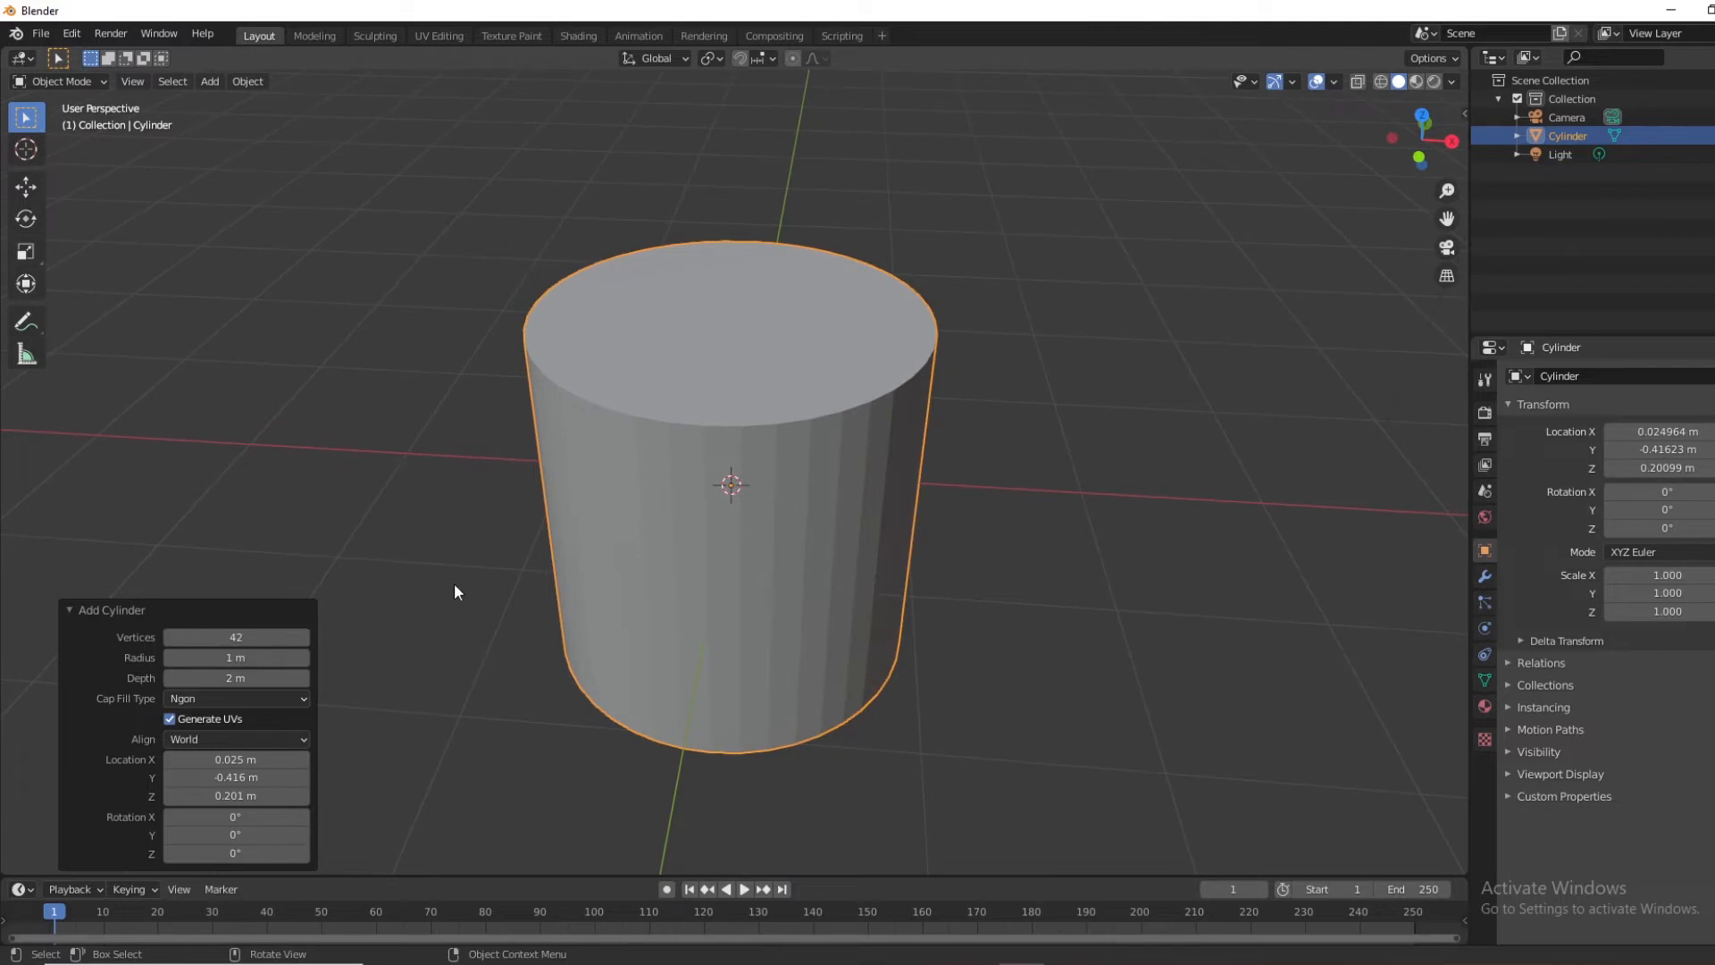
click(304, 657)
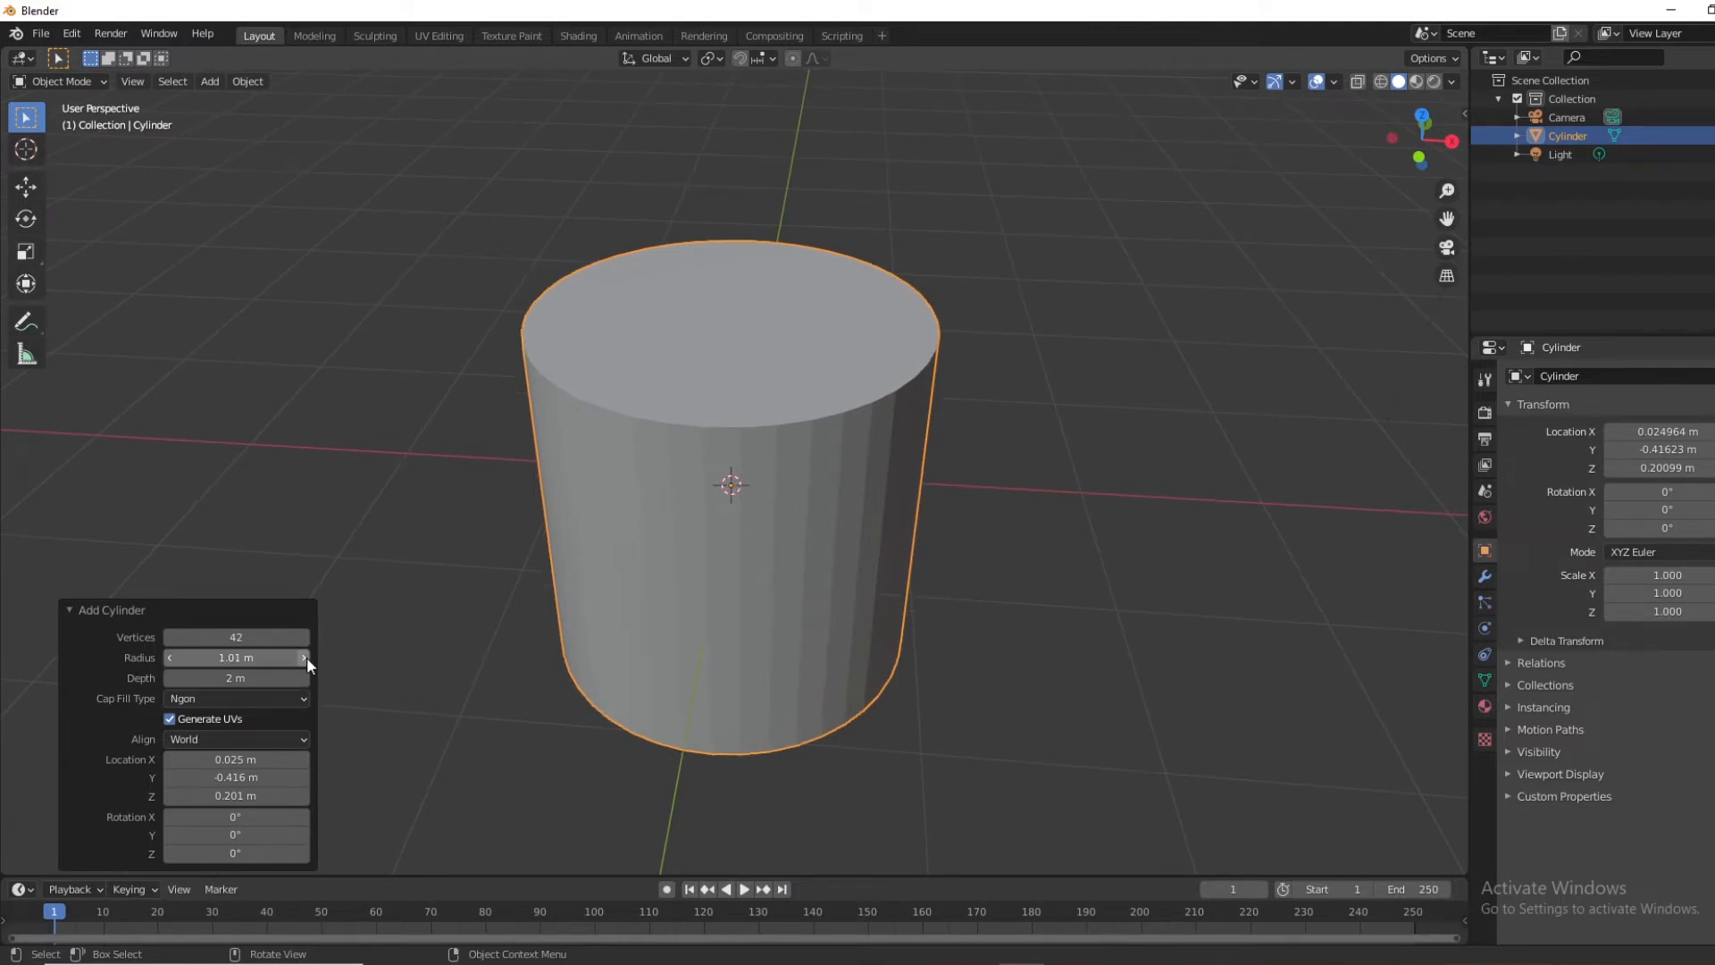
click(305, 658)
click(304, 658)
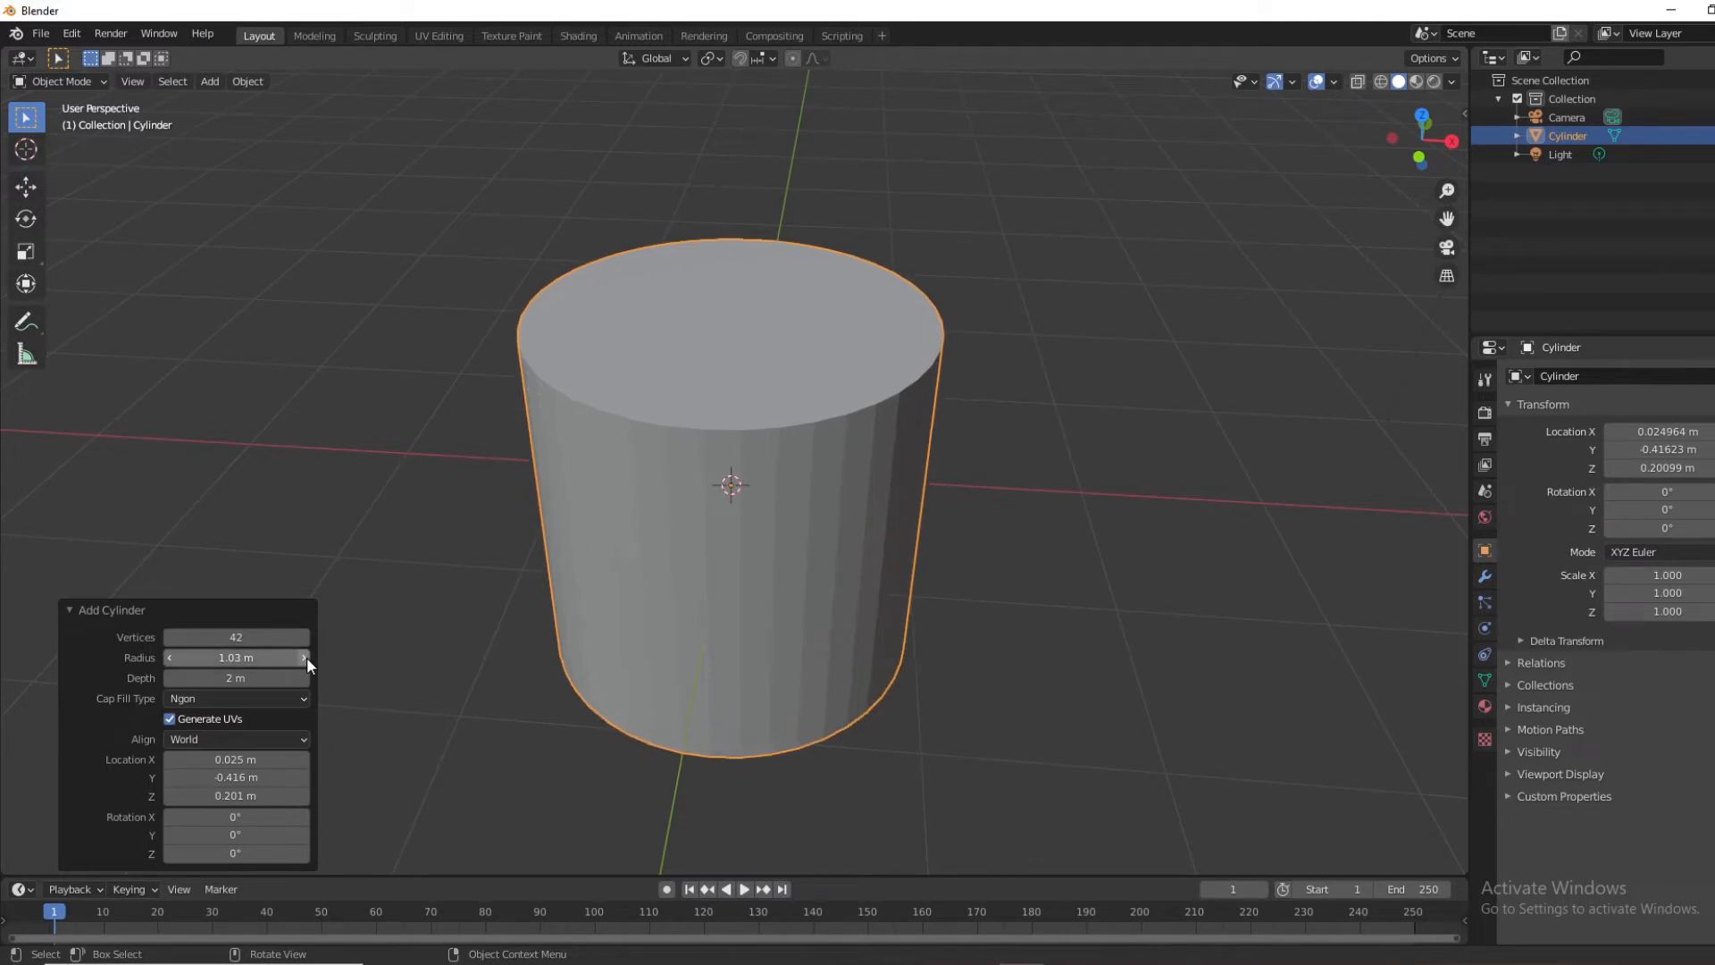
click(305, 657)
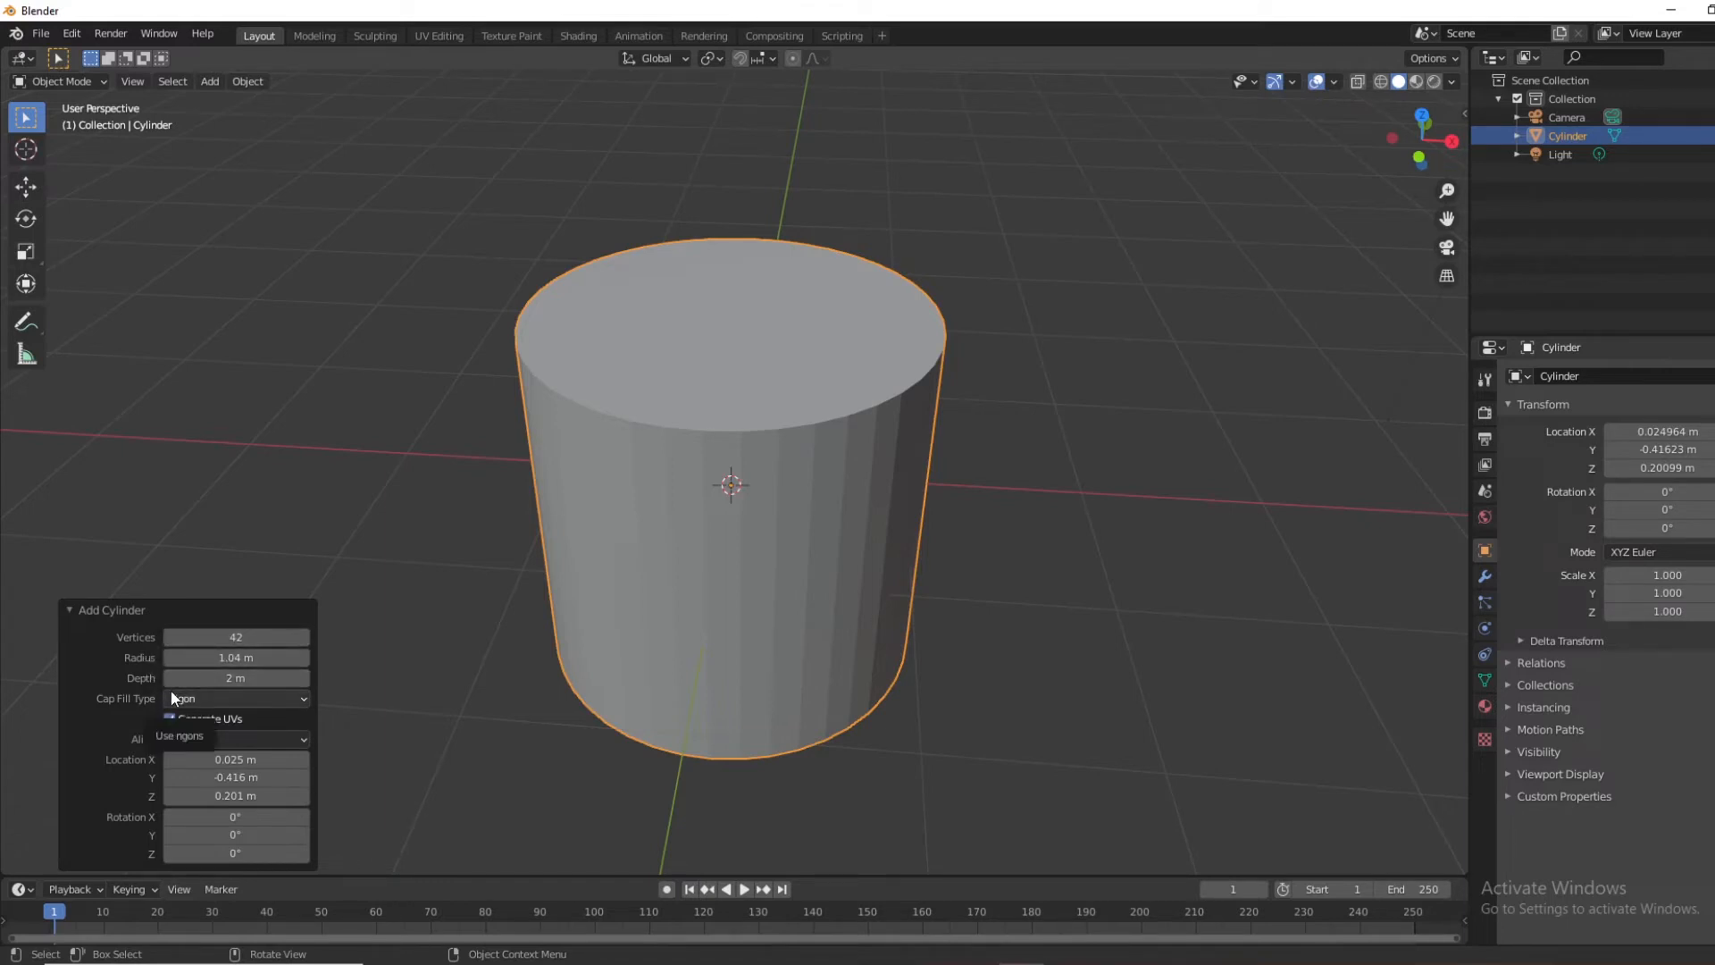
Switch the cylinder to Edit Mode and return it to Object Mode
middle_drag(925, 534, 1032, 475)
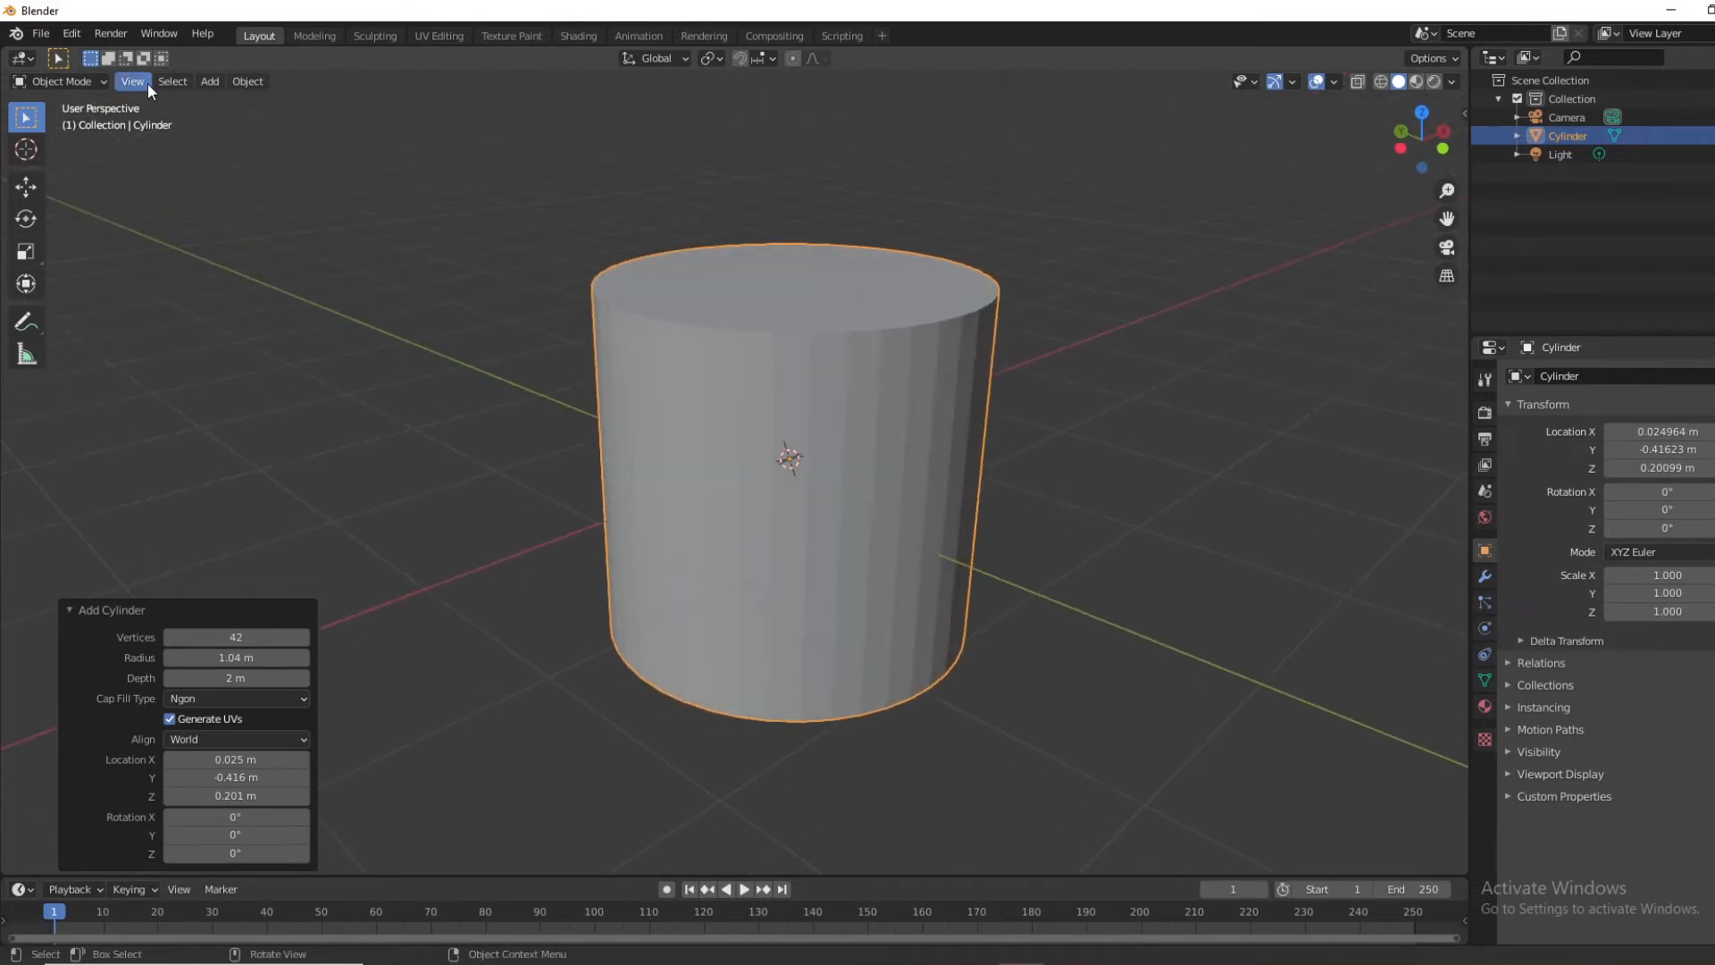
click(94, 81)
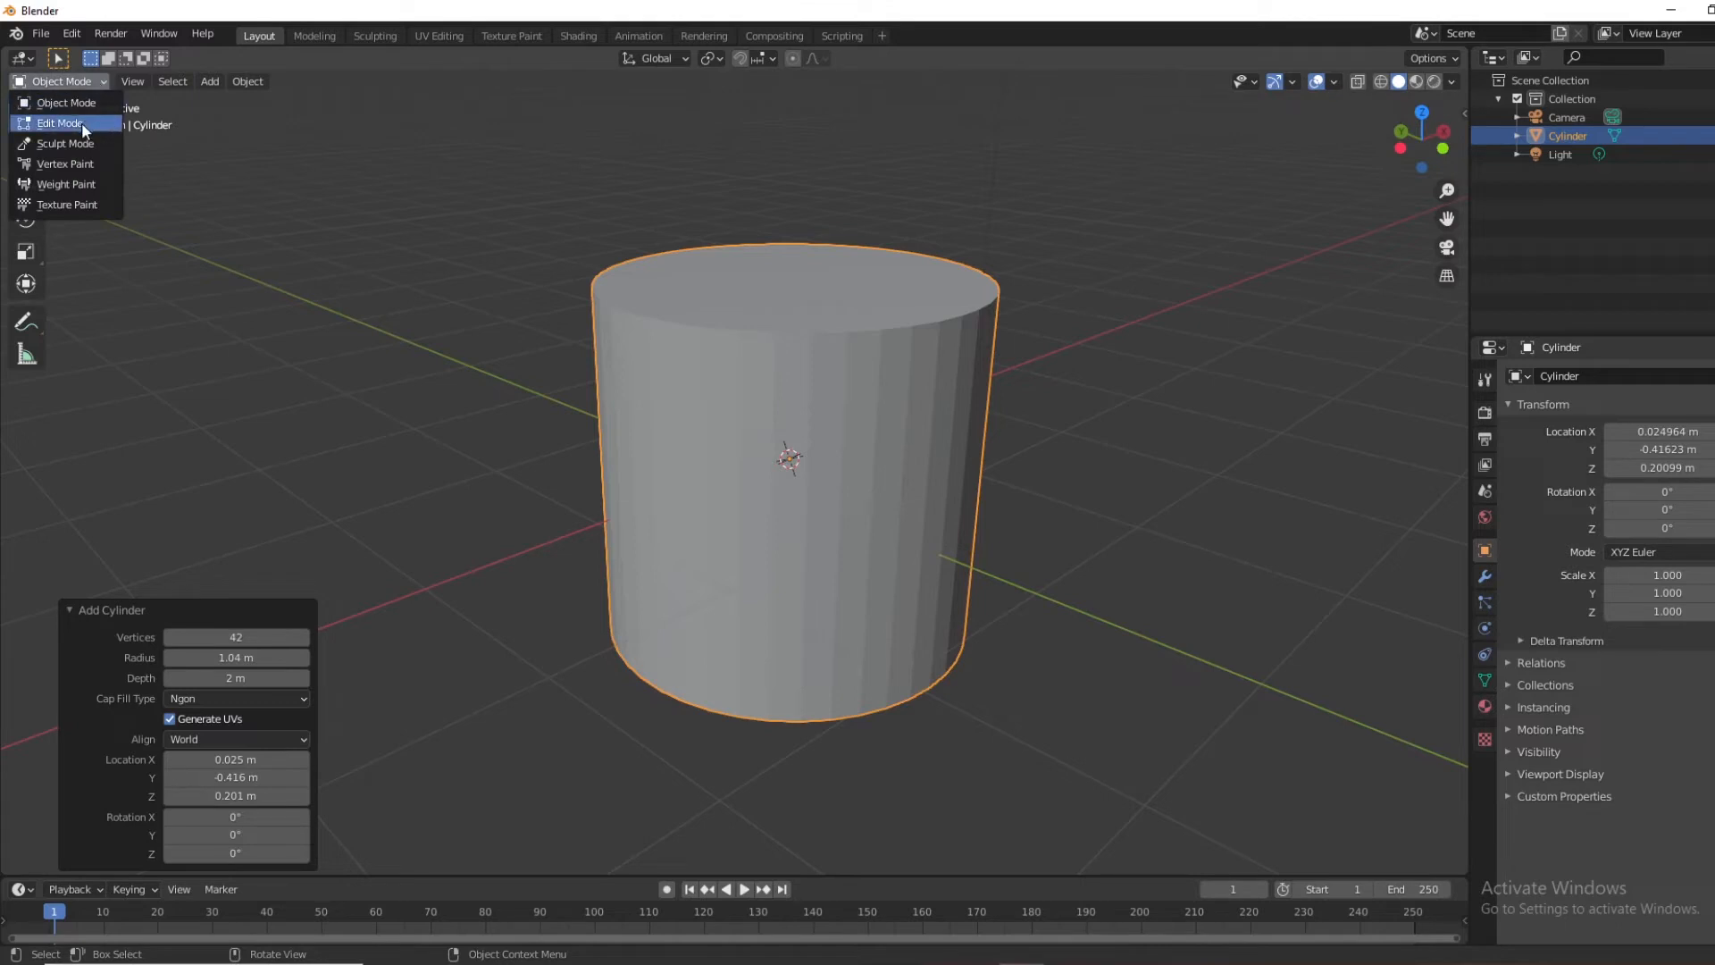
click(82, 122)
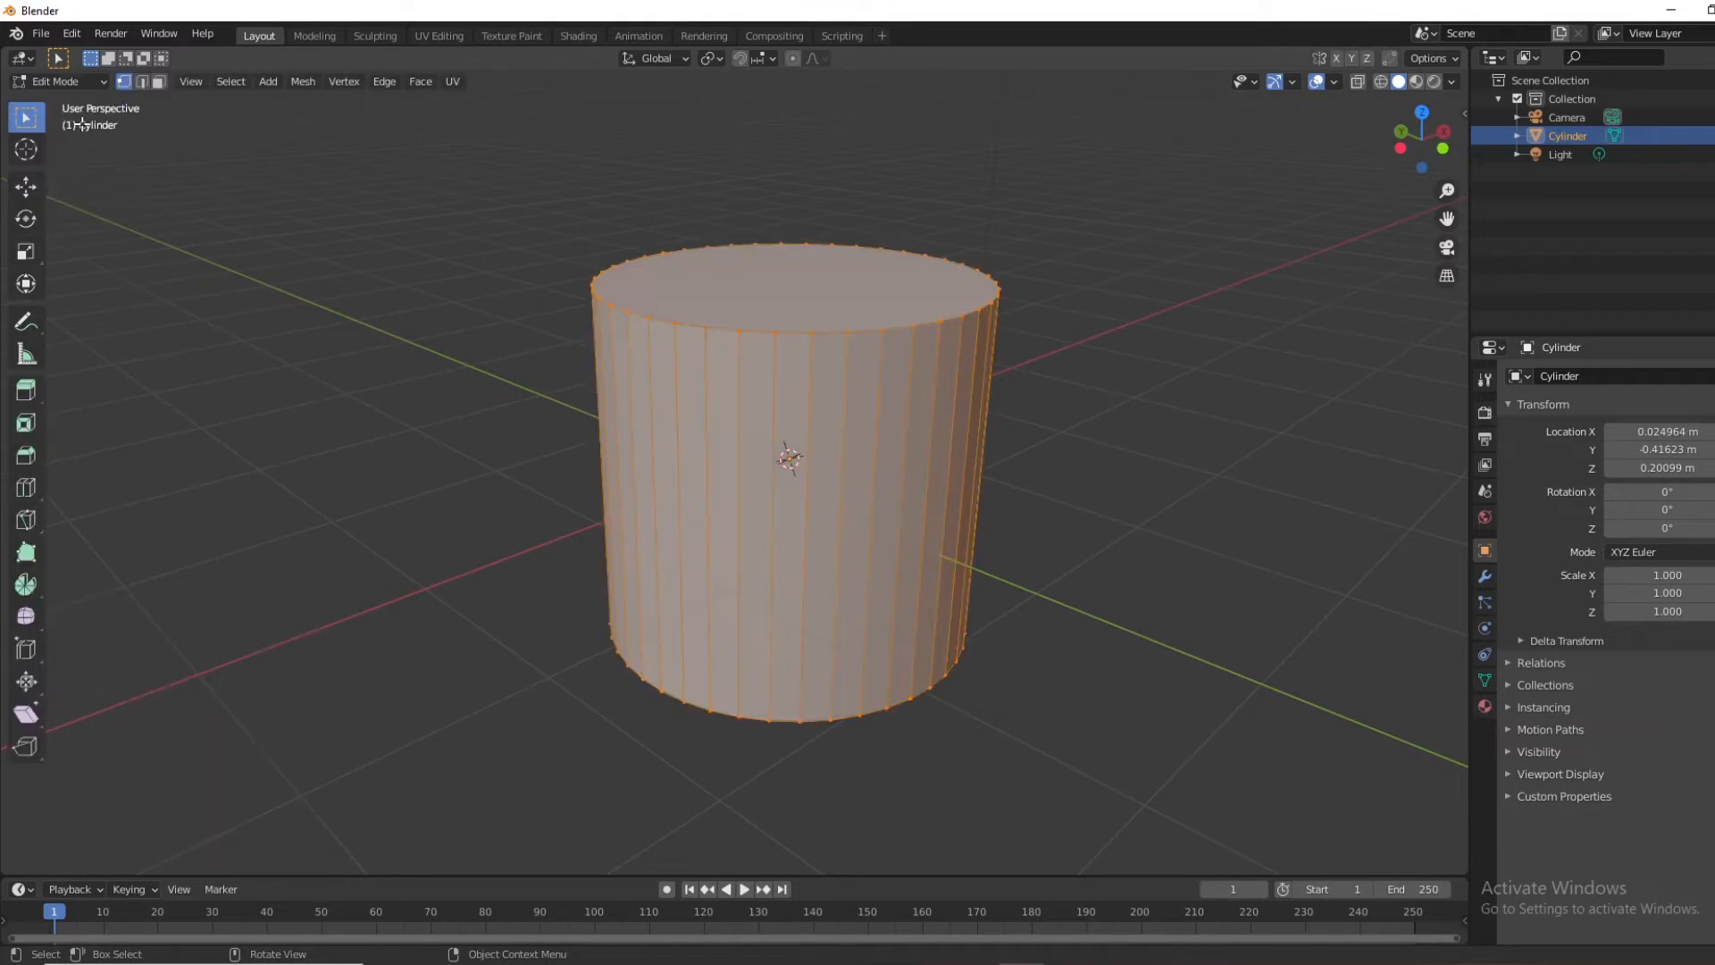
click(94, 79)
click(89, 103)
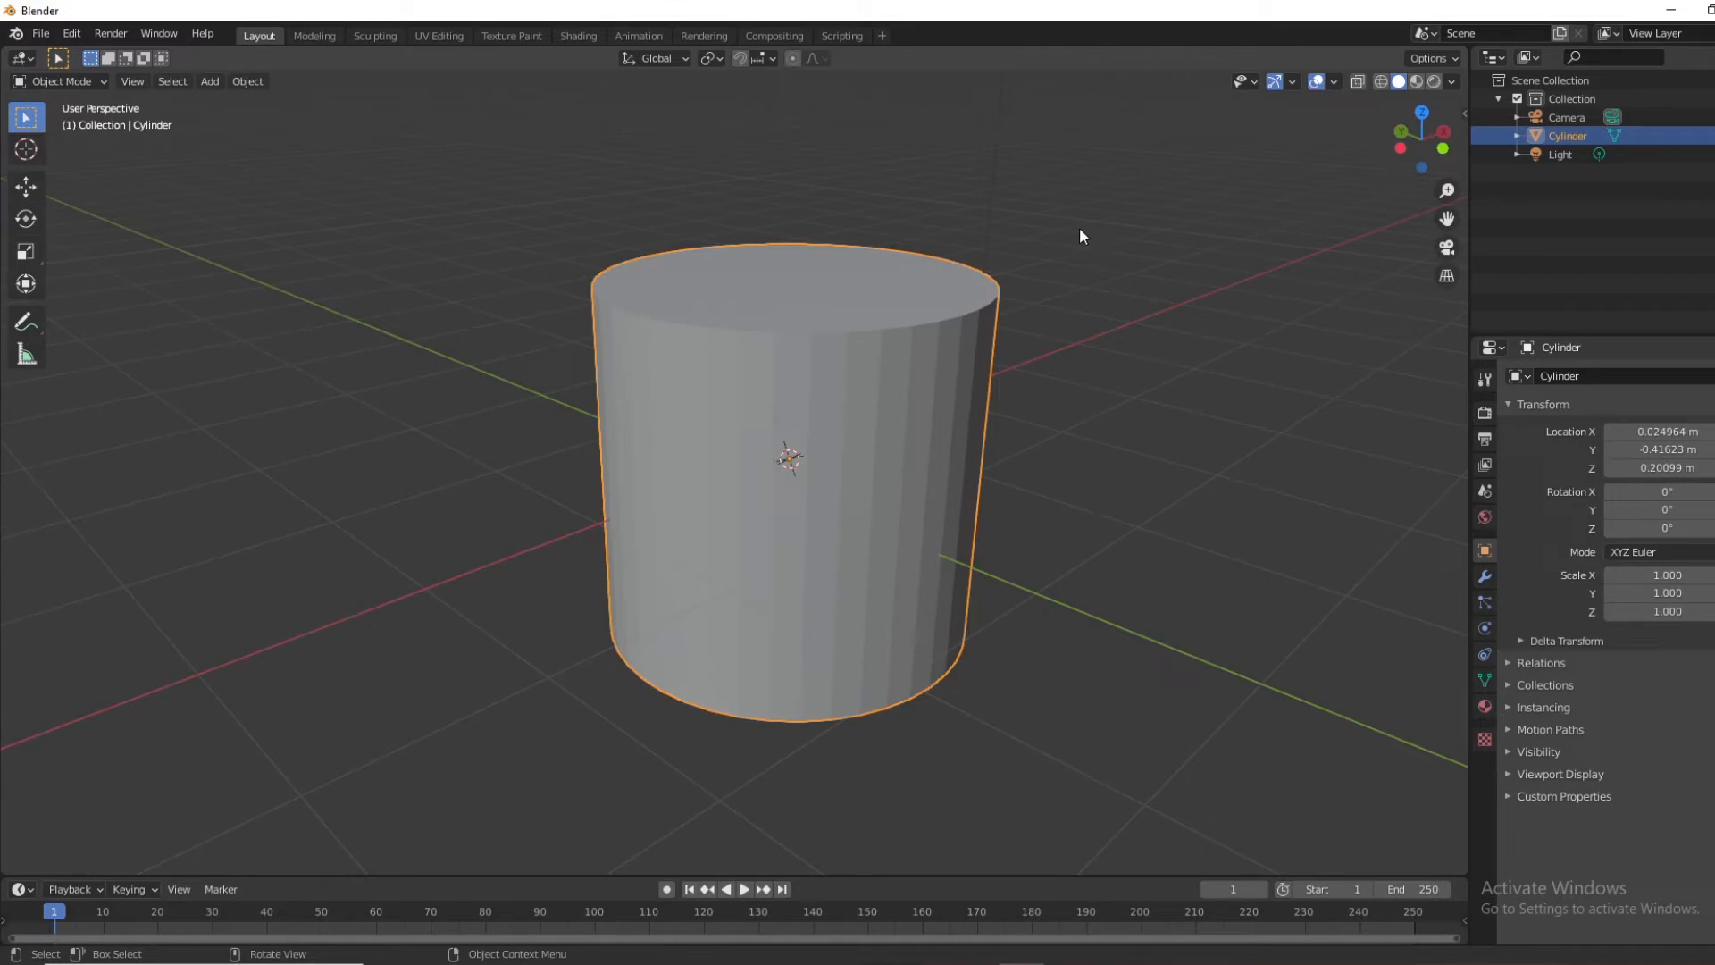
Enter Edit Mode on the cylinder and view it from the bottom, front and right, ending in a slightly rotated view
key(Tab)
key(grave)
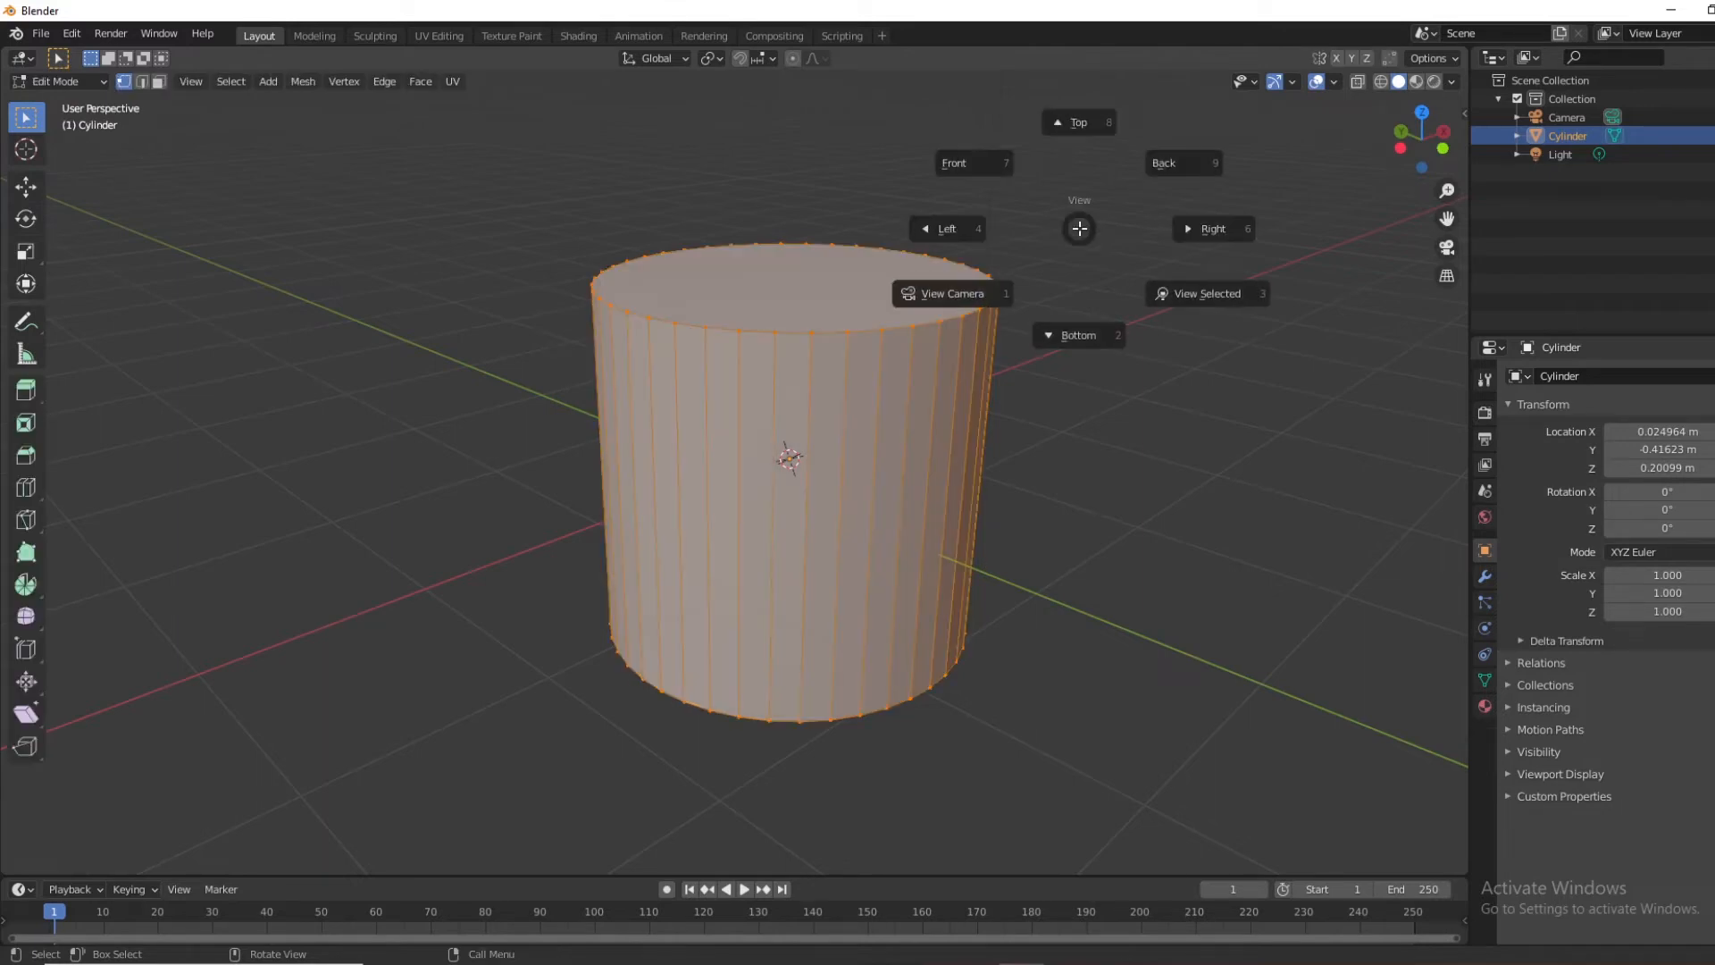
click(1125, 461)
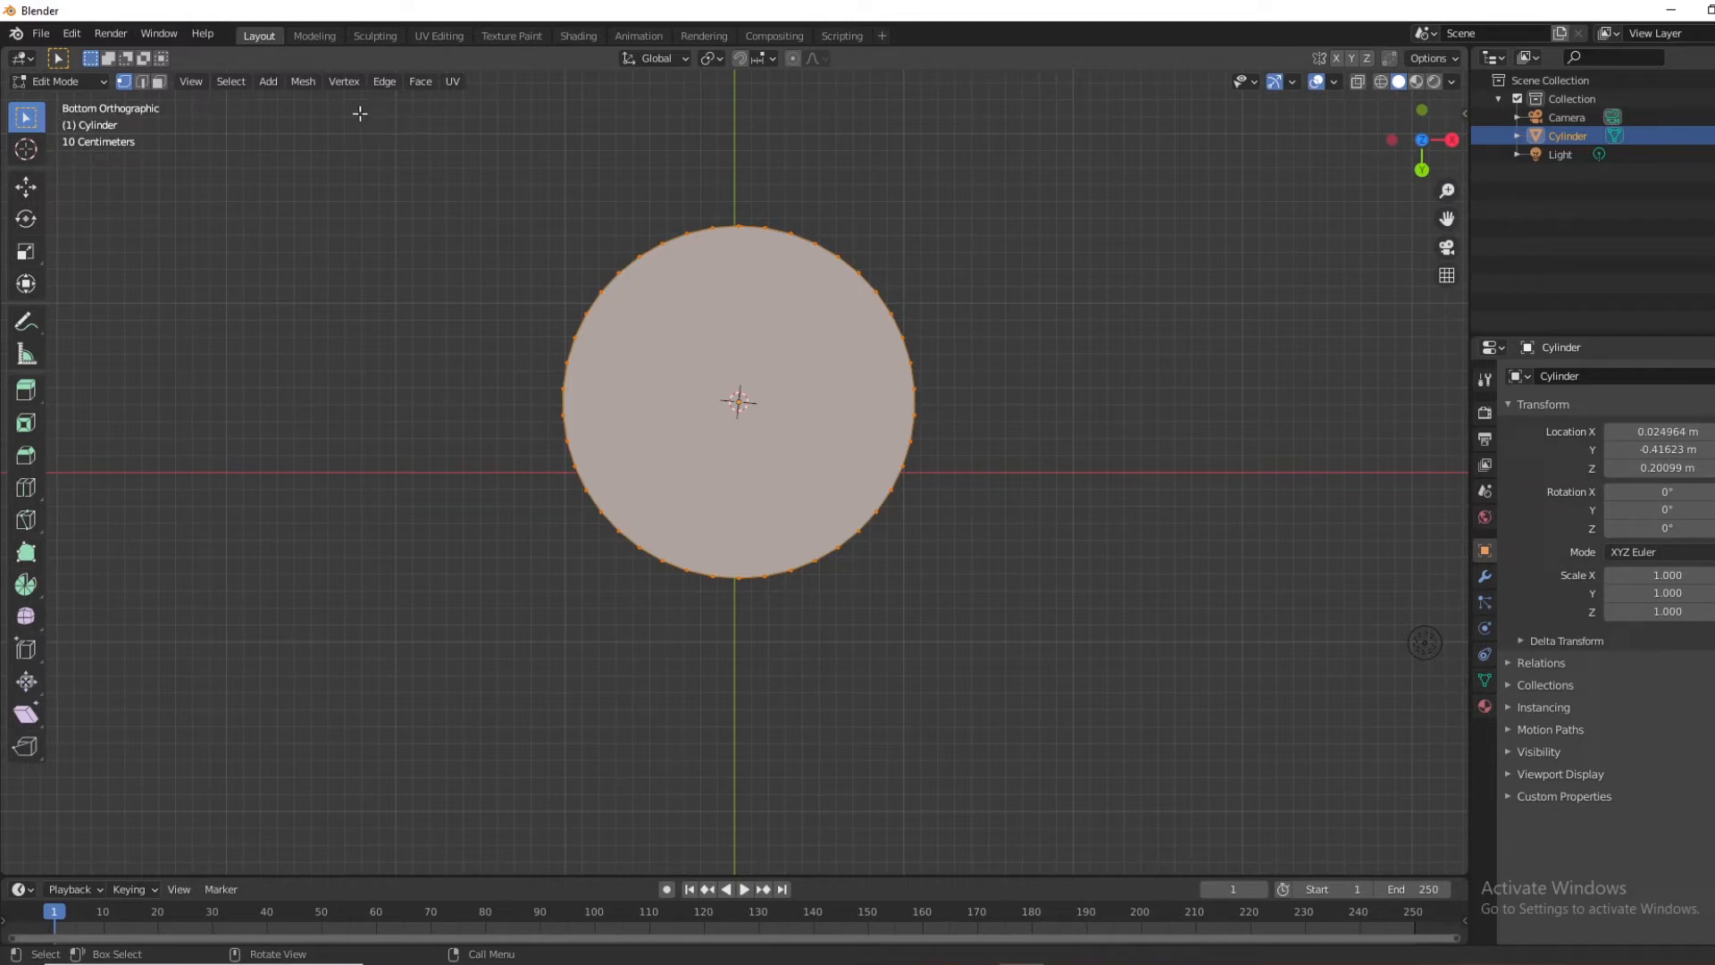
key(KP_1)
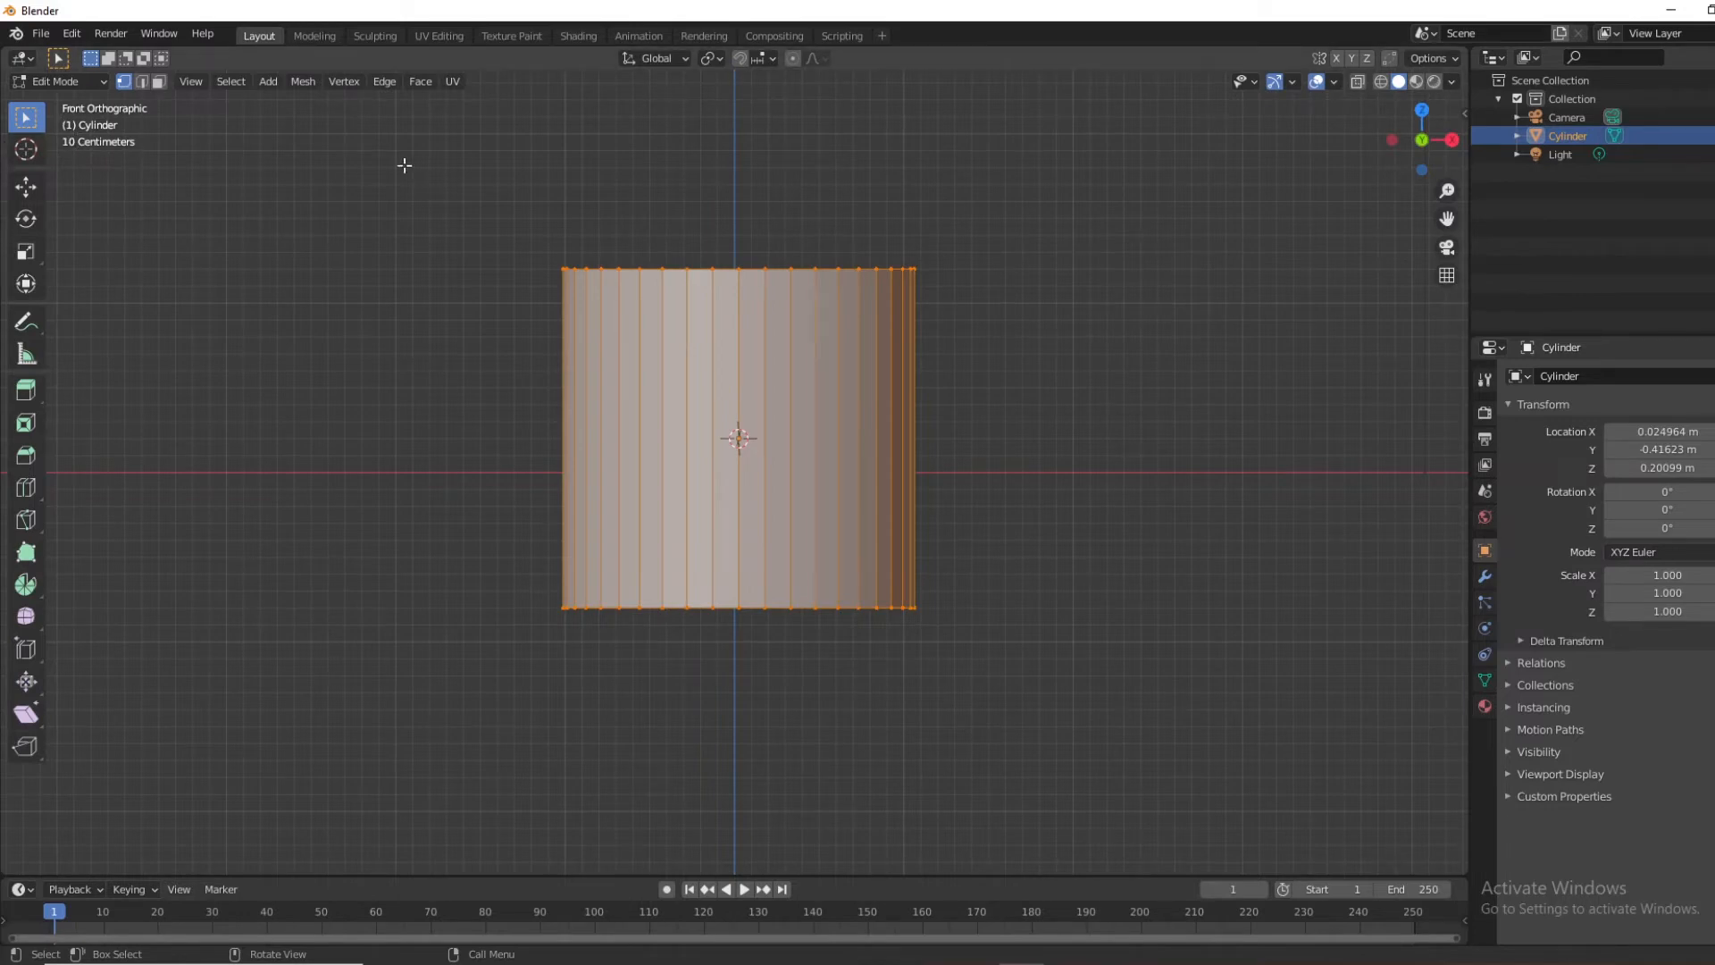
key(KP_3)
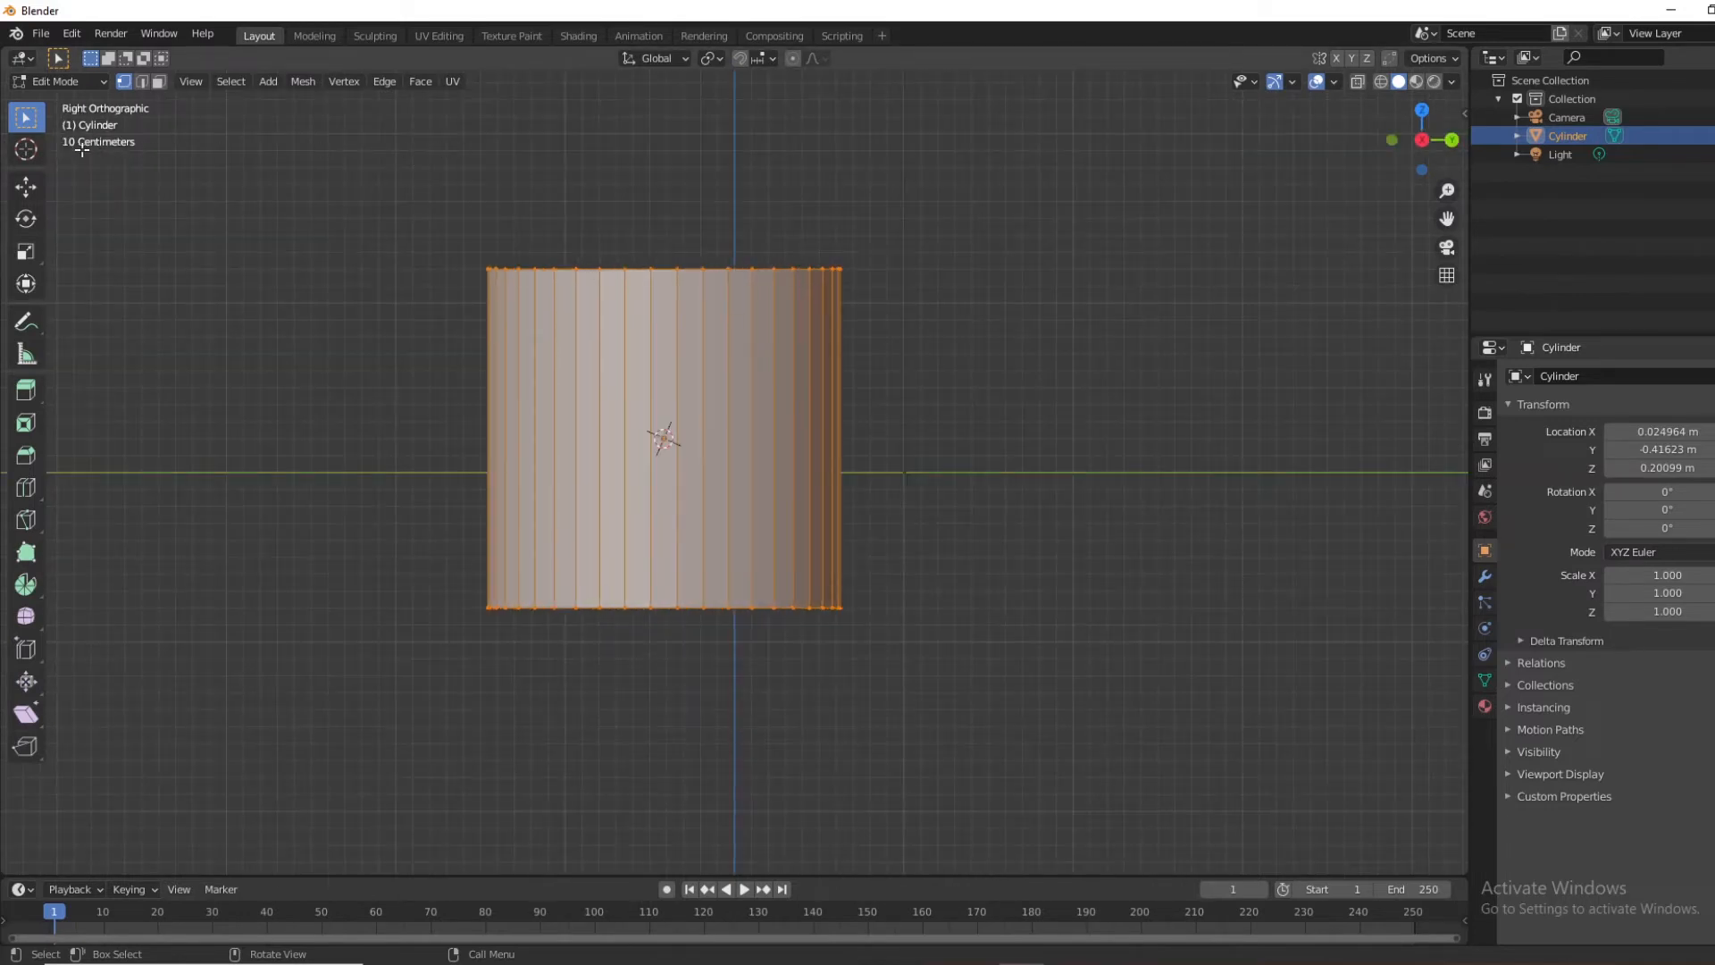
key(KP_4)
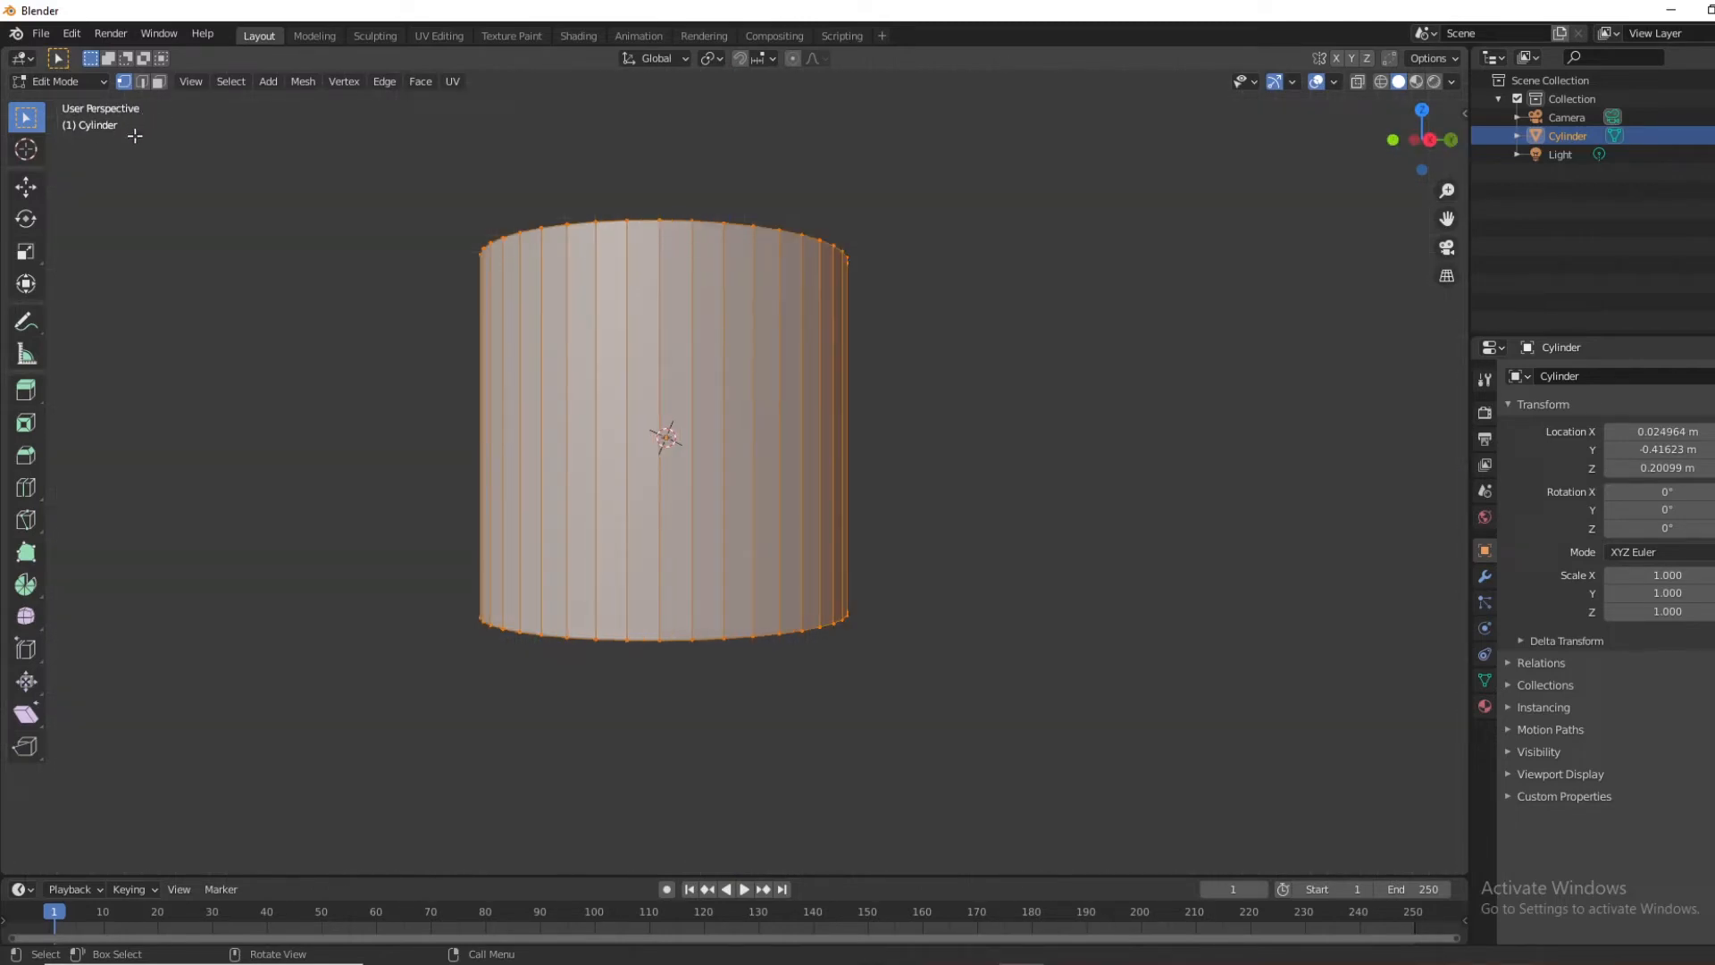
View the cylinder from the top and the front, ending in a zoomed-out angled perspective
key(KP_7)
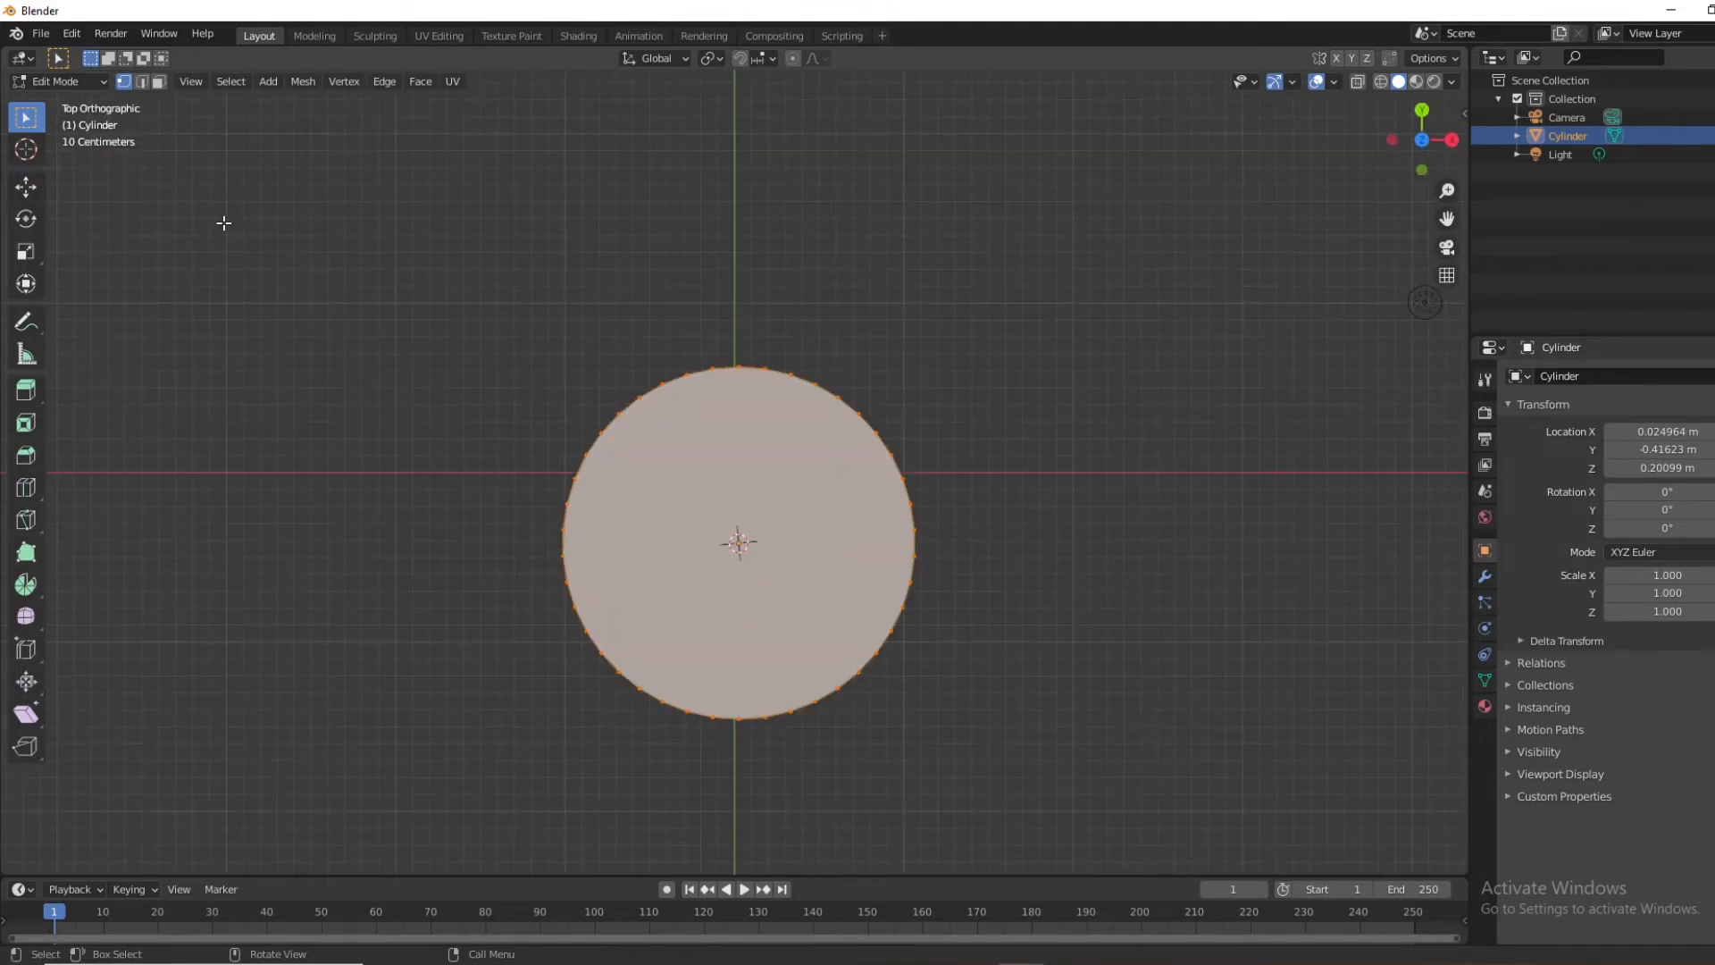
key(KP_1)
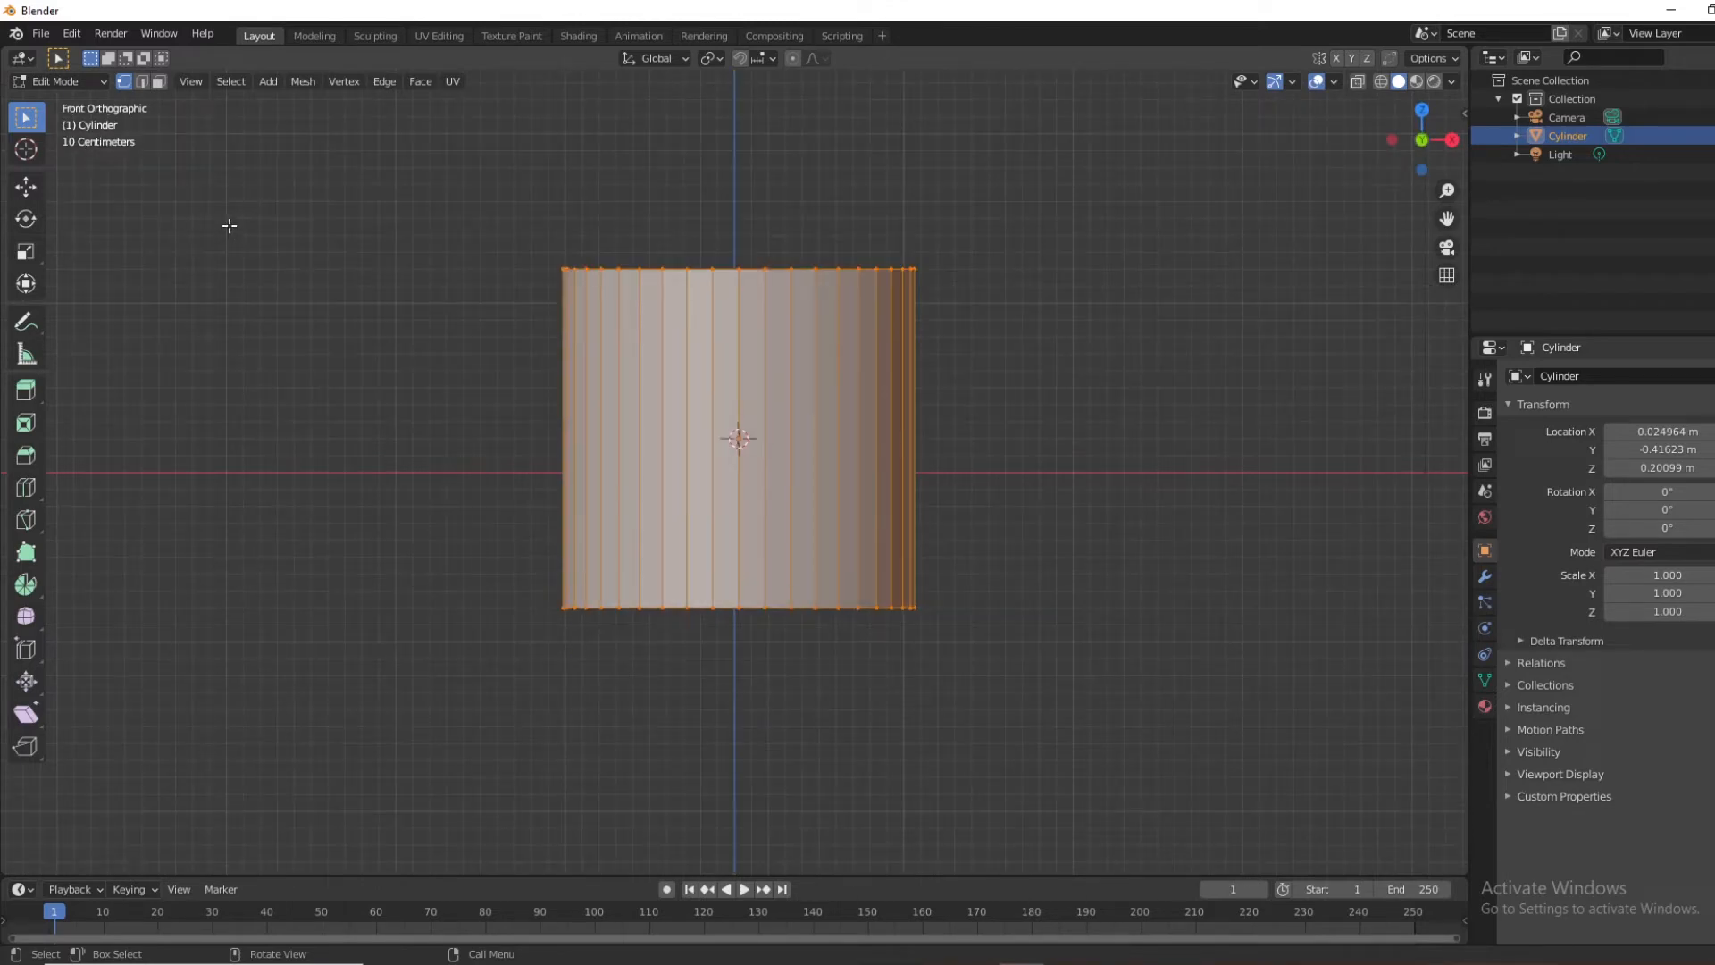
middle_drag(229, 226, 233, 230)
middle_drag(367, 252, 333, 310)
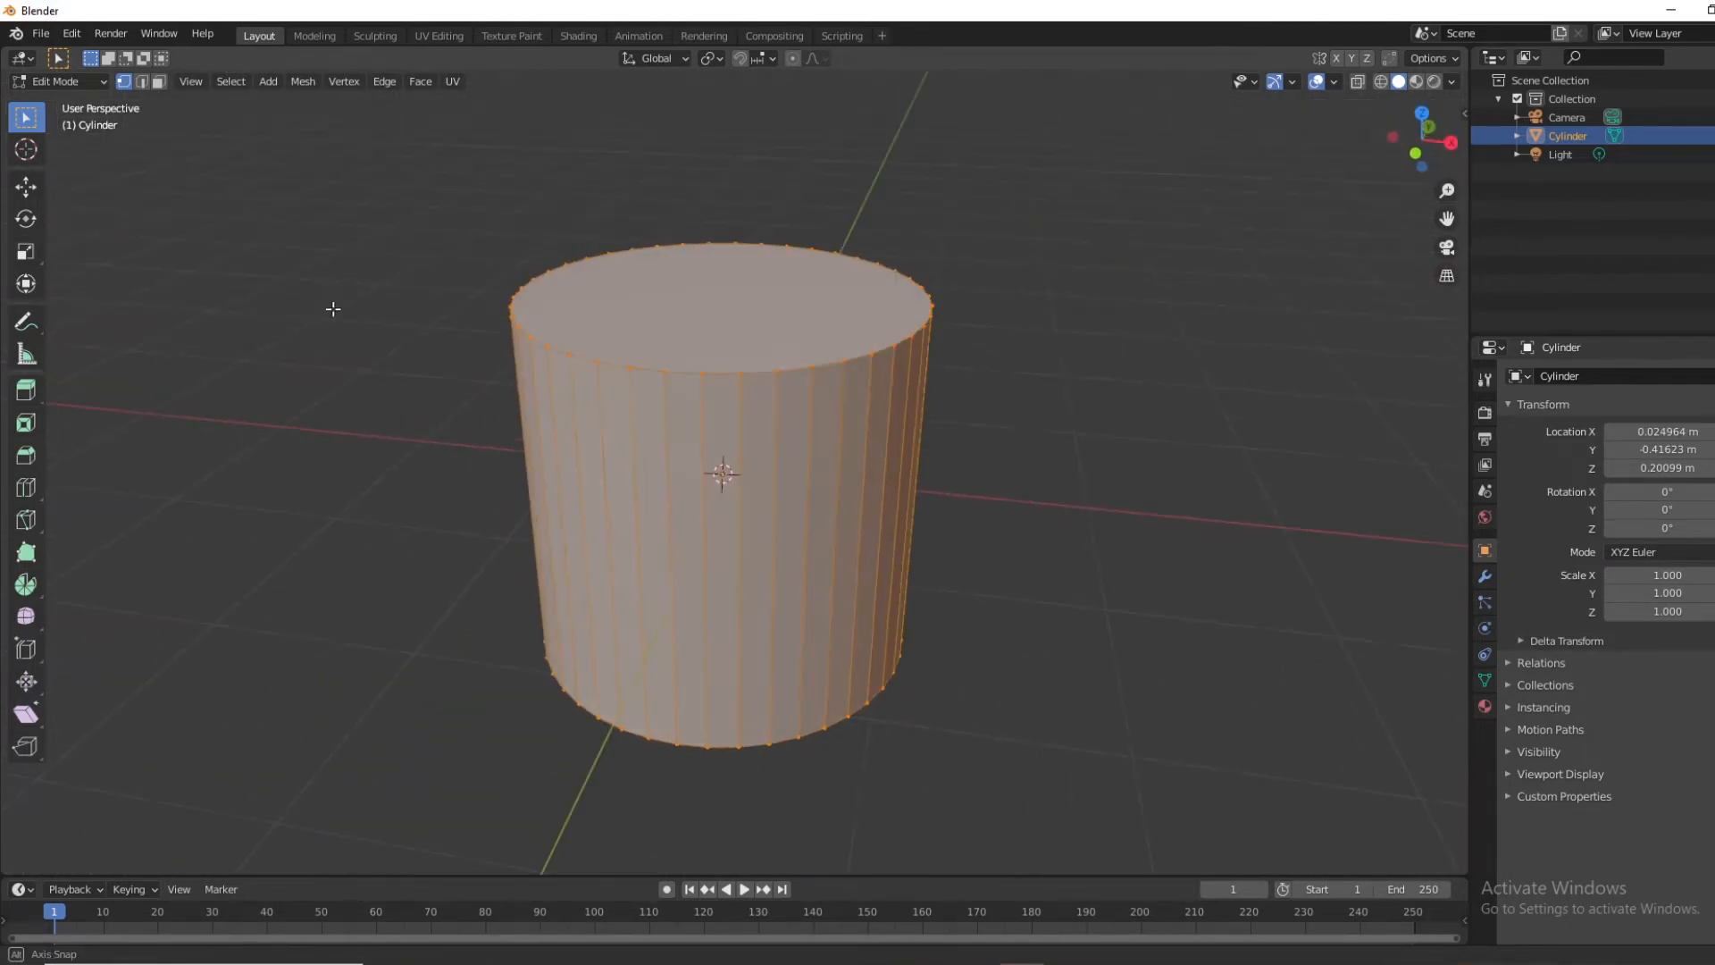
middle_drag(406, 387, 388, 427)
scroll(384, 357, down, 5)
scroll(379, 357, up, 1)
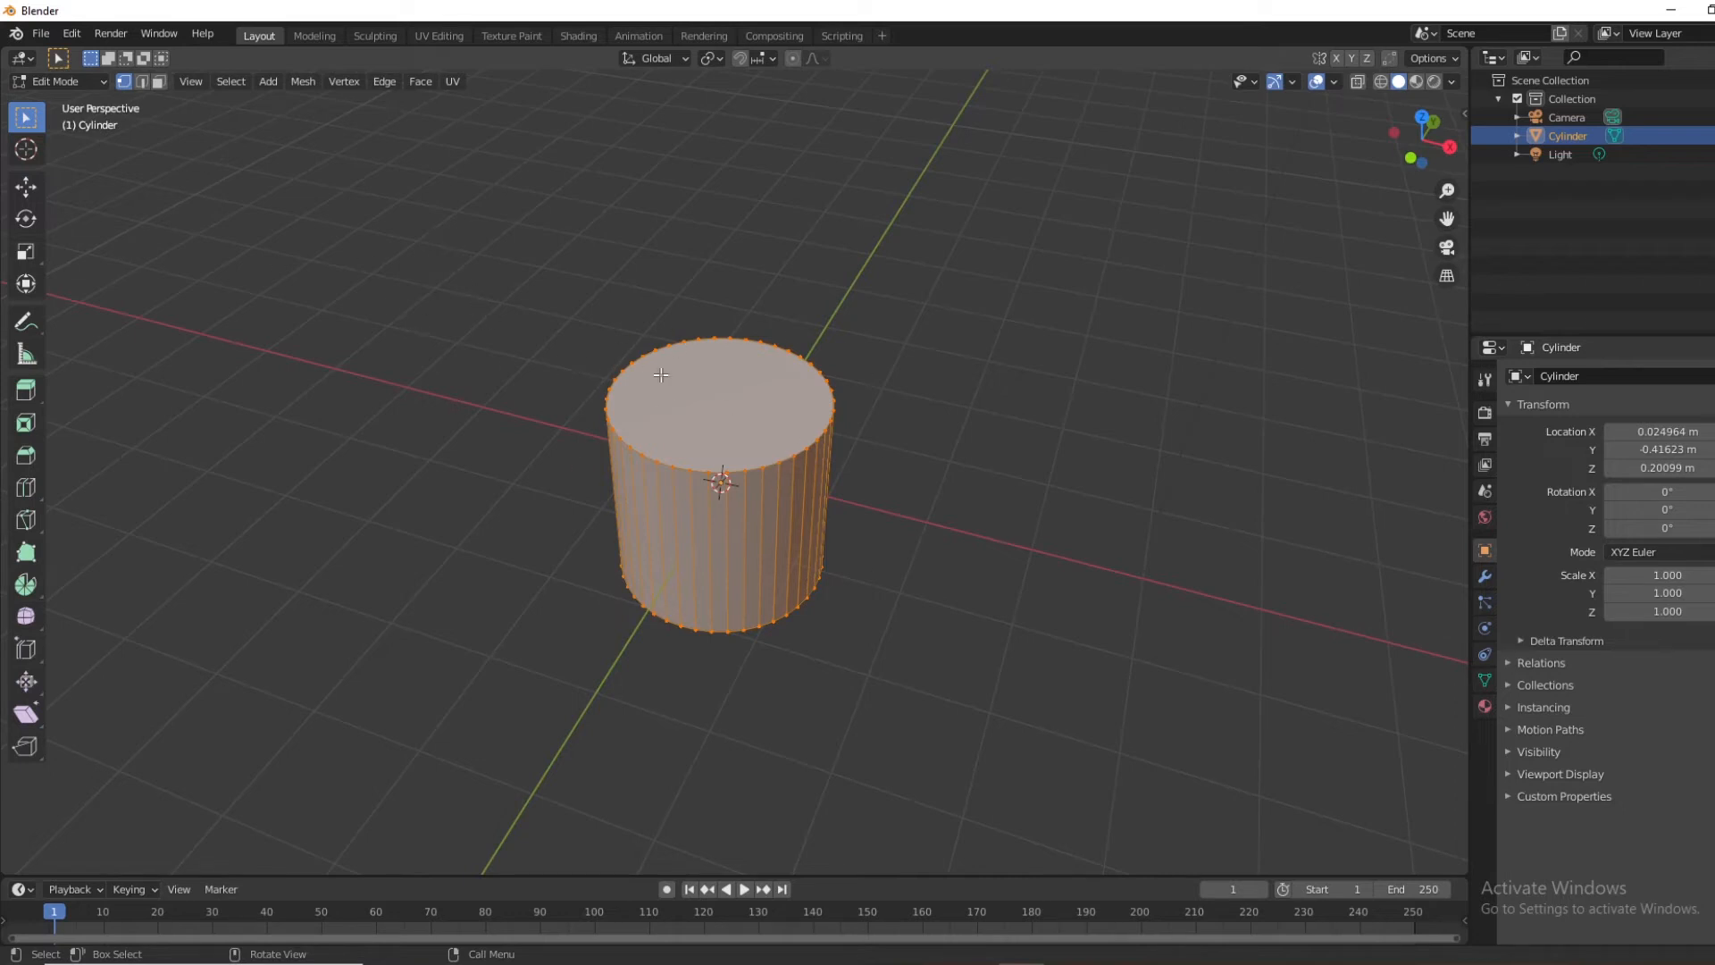
Deselect the whole mesh and pick individual vertices along the front of the cylinder's top rim
click(488, 332)
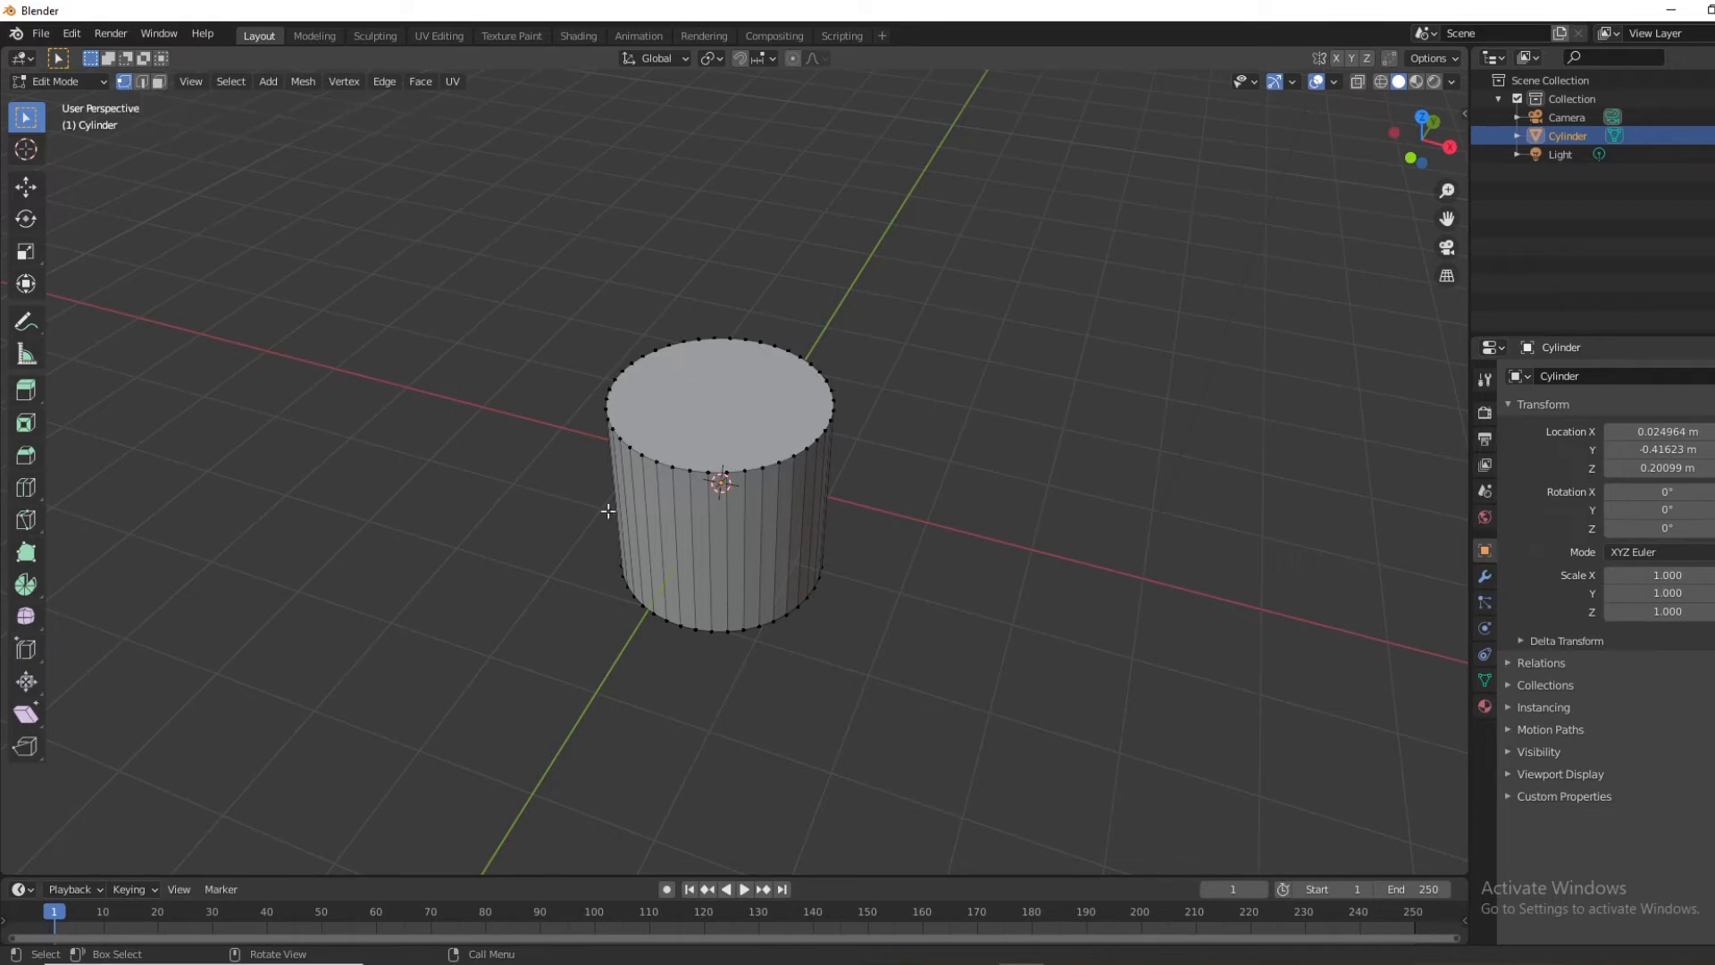
click(666, 464)
click(690, 470)
click(710, 474)
click(728, 475)
click(748, 472)
click(763, 471)
Switch to edge selection, select several neighbouring vertical edges on the cylinder's side, and clear the selection
click(138, 87)
click(753, 467)
click(728, 518)
click(744, 514)
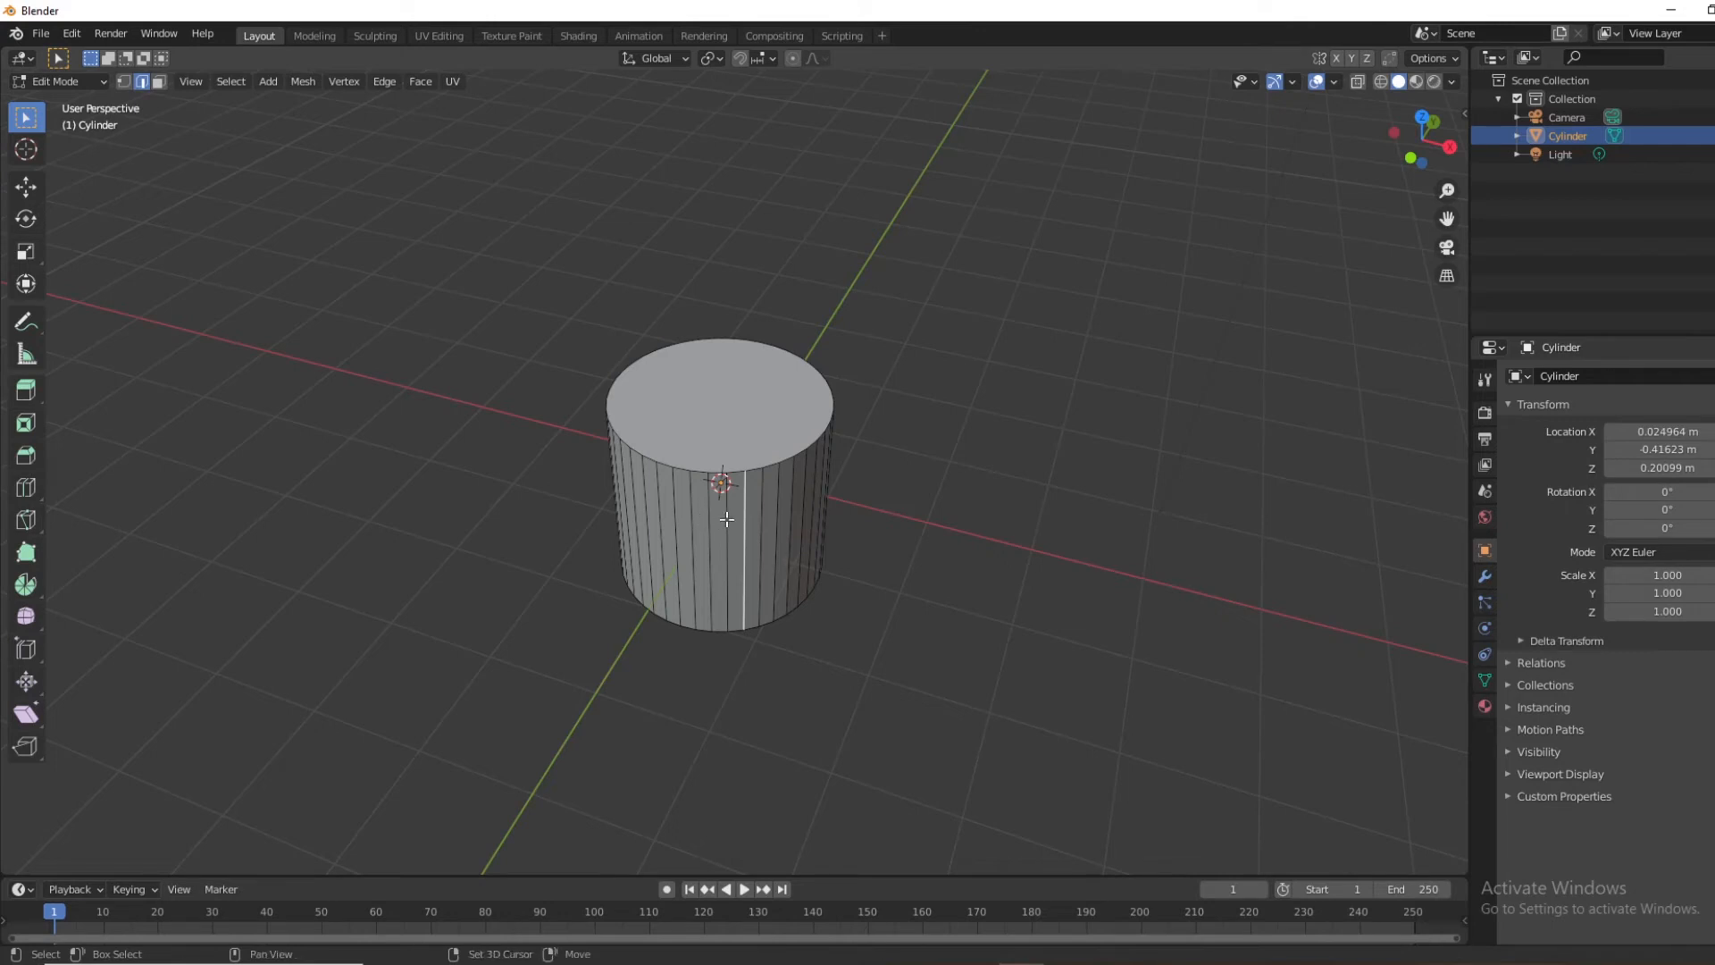
shift+click(727, 520)
shift+click(762, 517)
shift+click(777, 517)
shift+click(791, 506)
shift+click(803, 501)
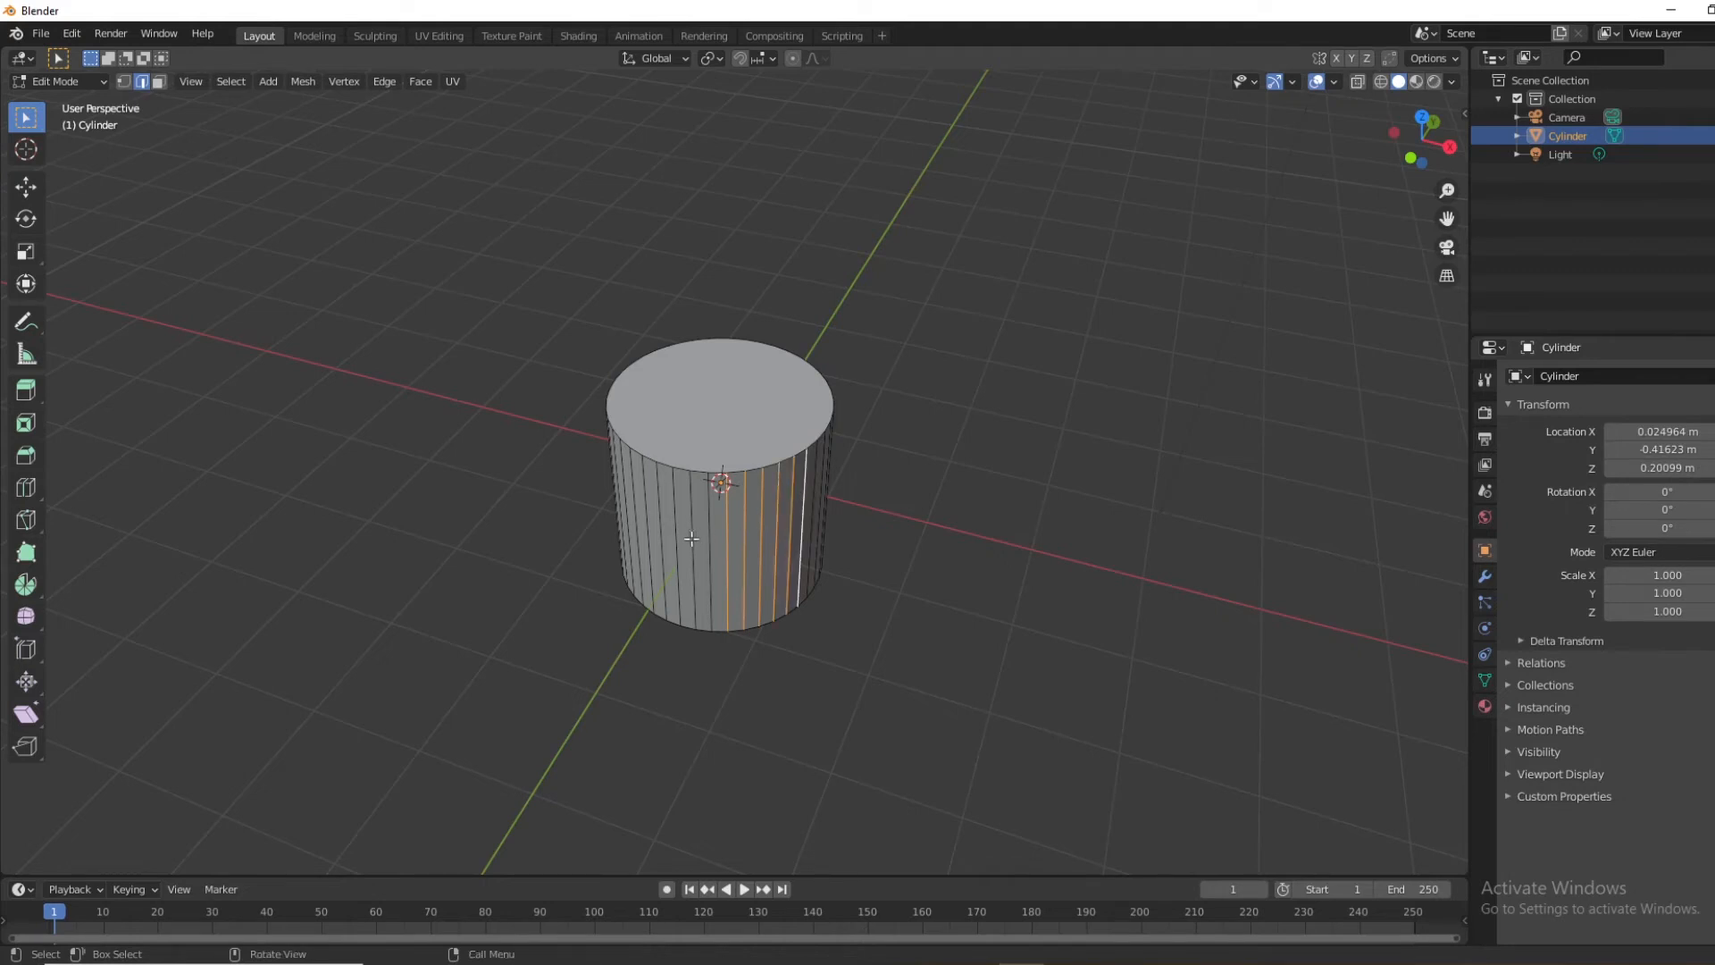
click(574, 195)
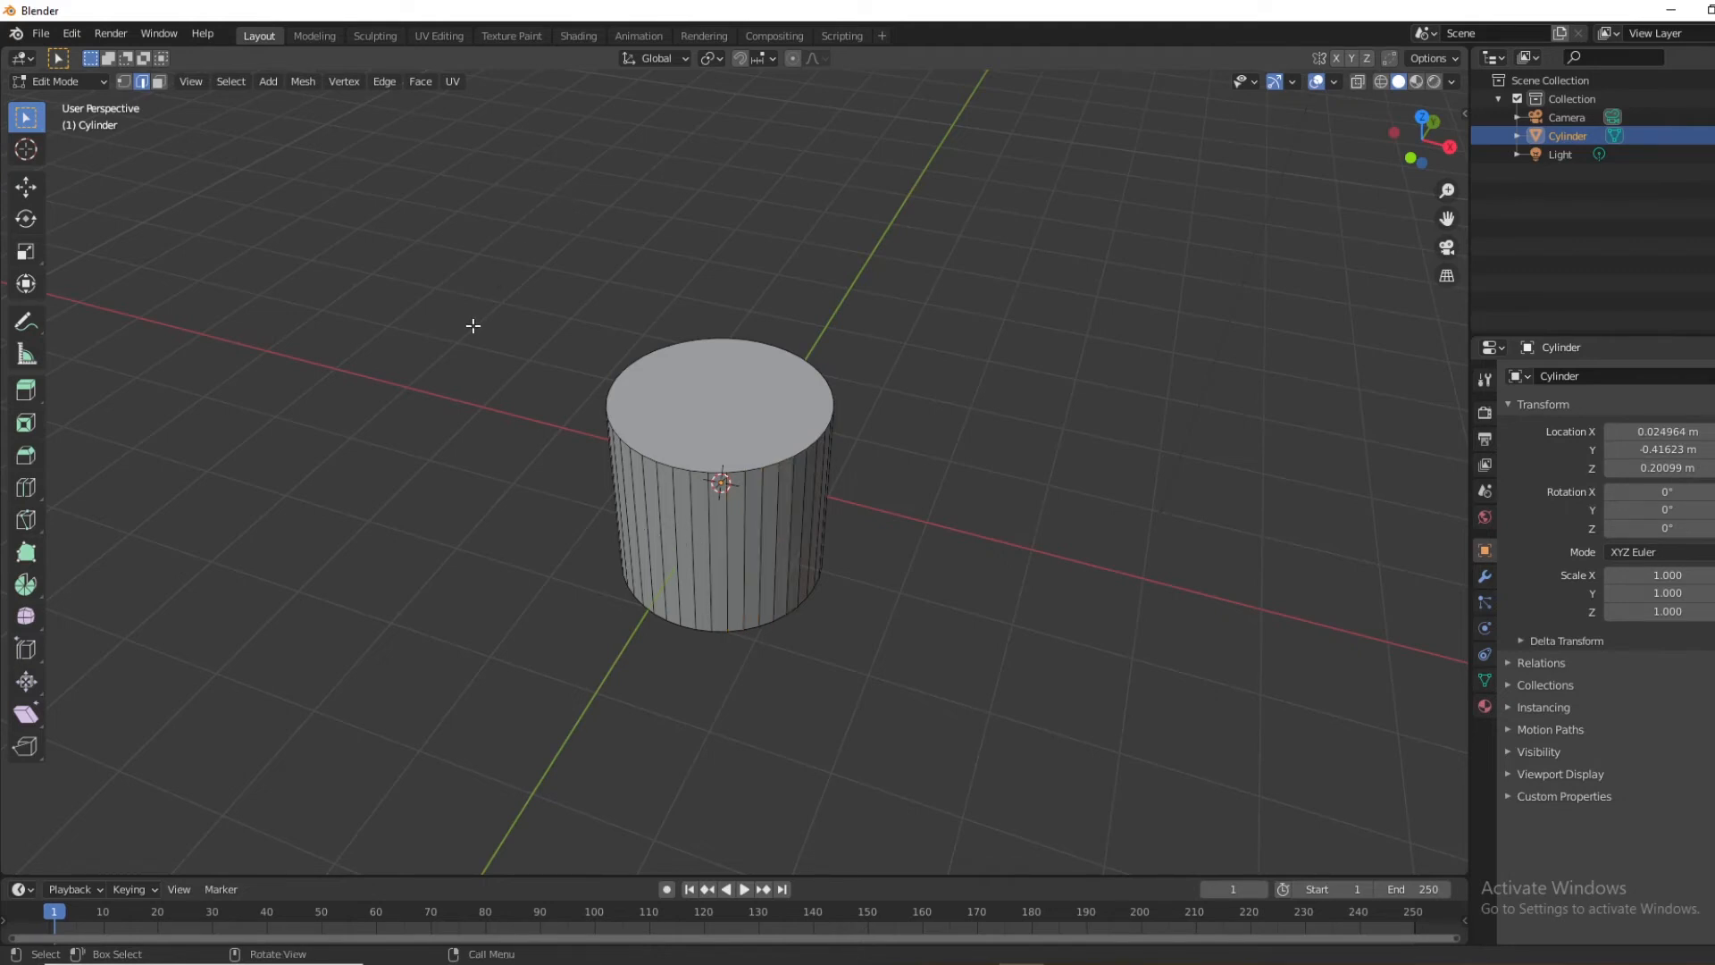
Switch to face selection and select the cylinder's top face
middle_drag(473, 335, 479, 264)
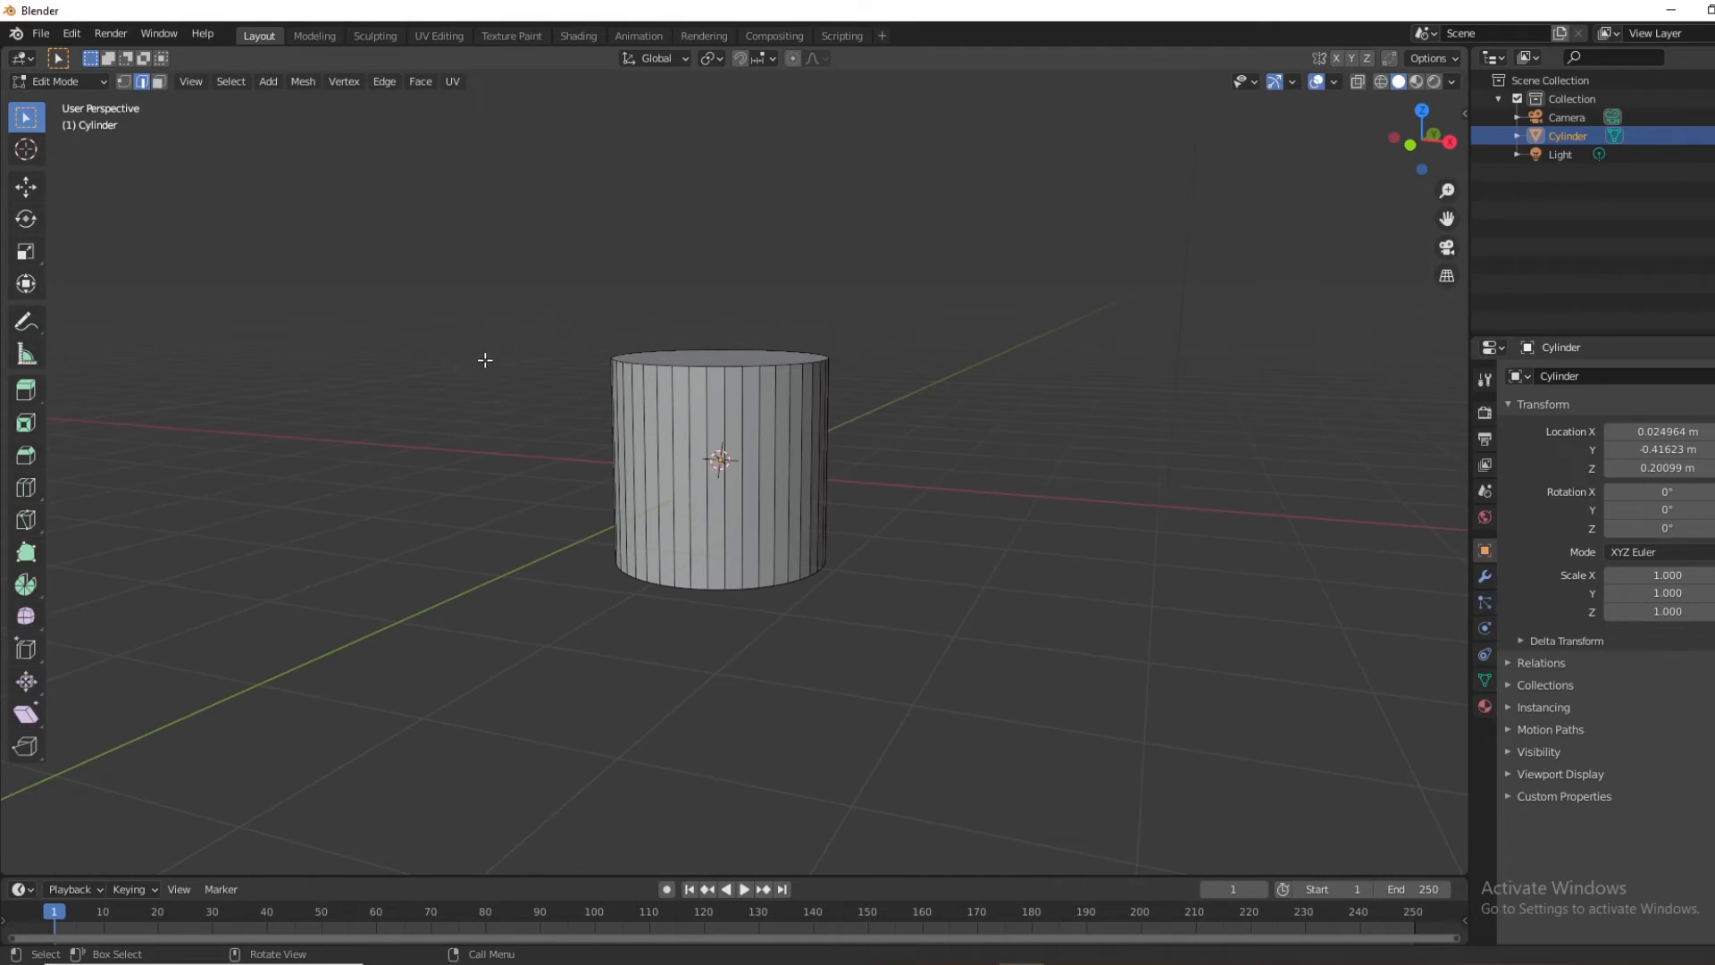
middle_drag(482, 360, 536, 452)
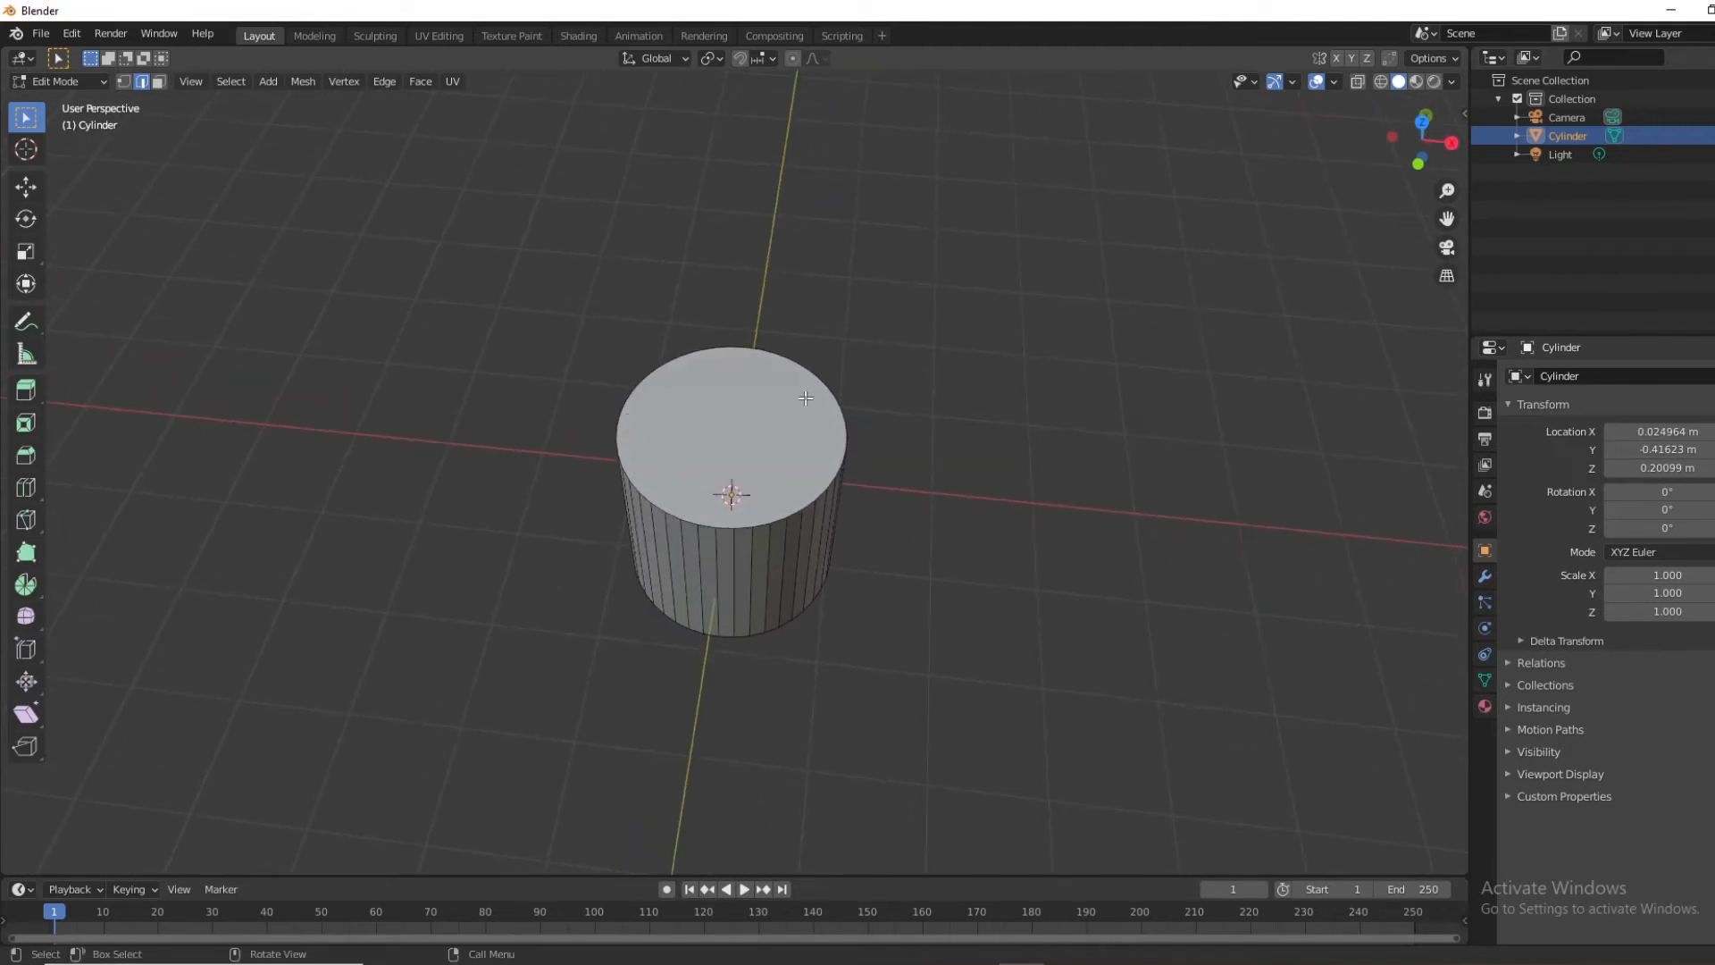
click(158, 82)
click(745, 432)
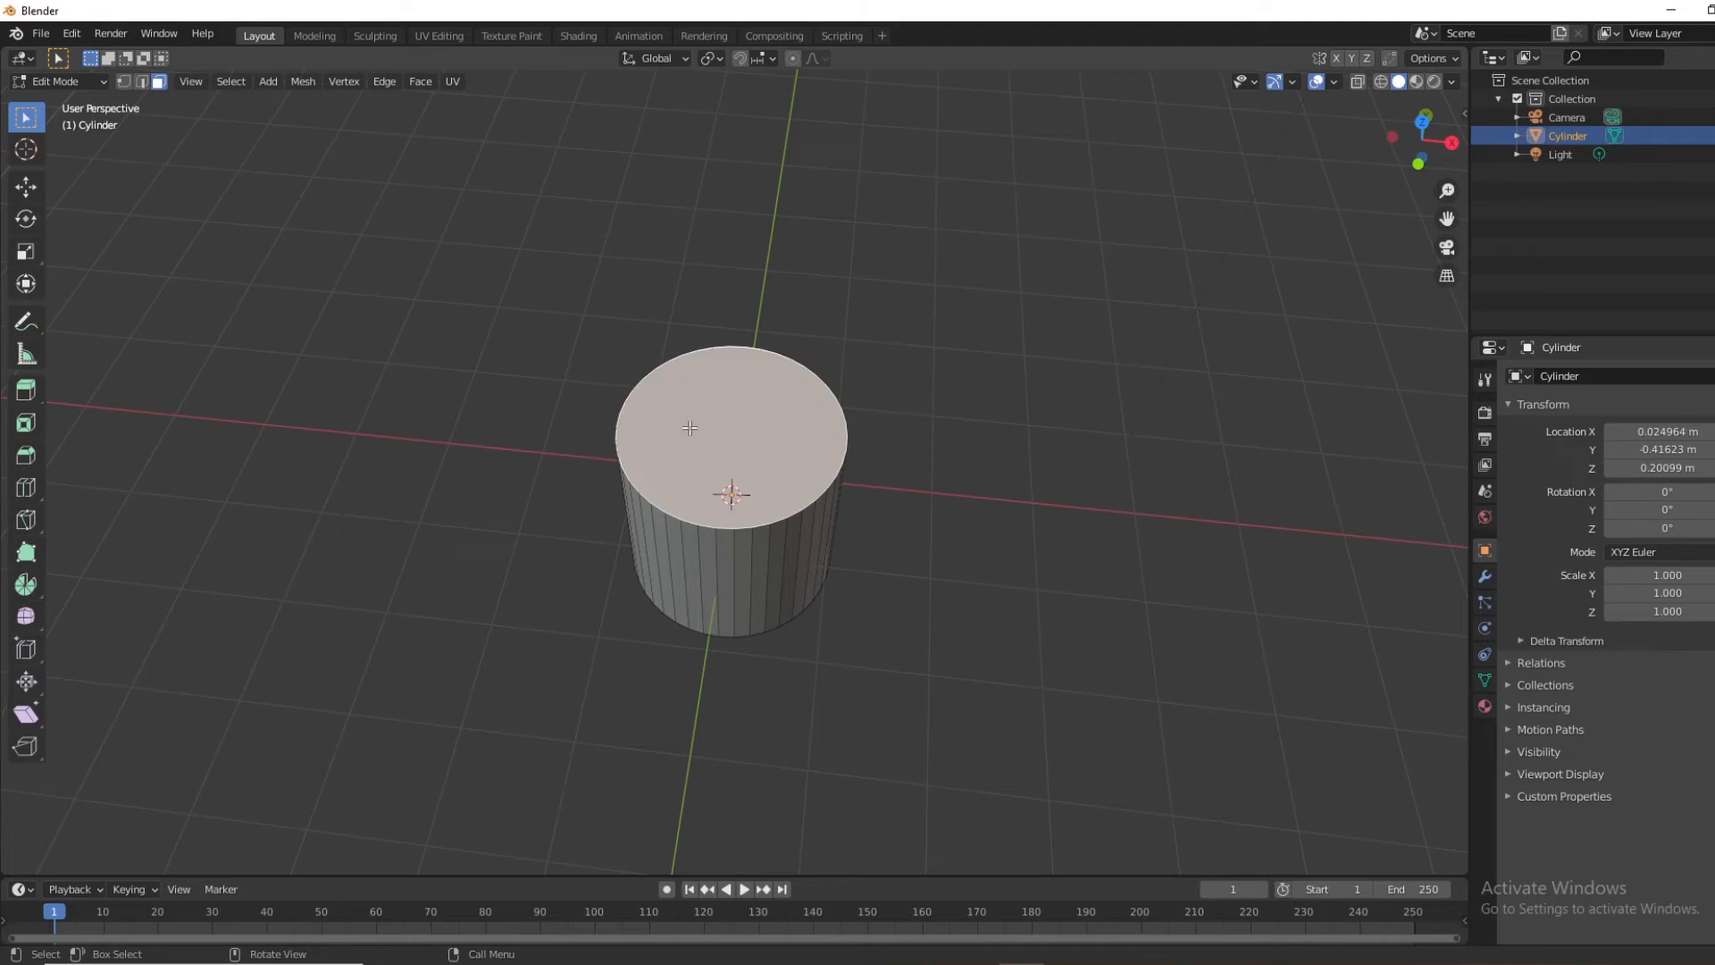
Try extruding the top face upward by about 1.96 m, and undo the extrusion
key(e)
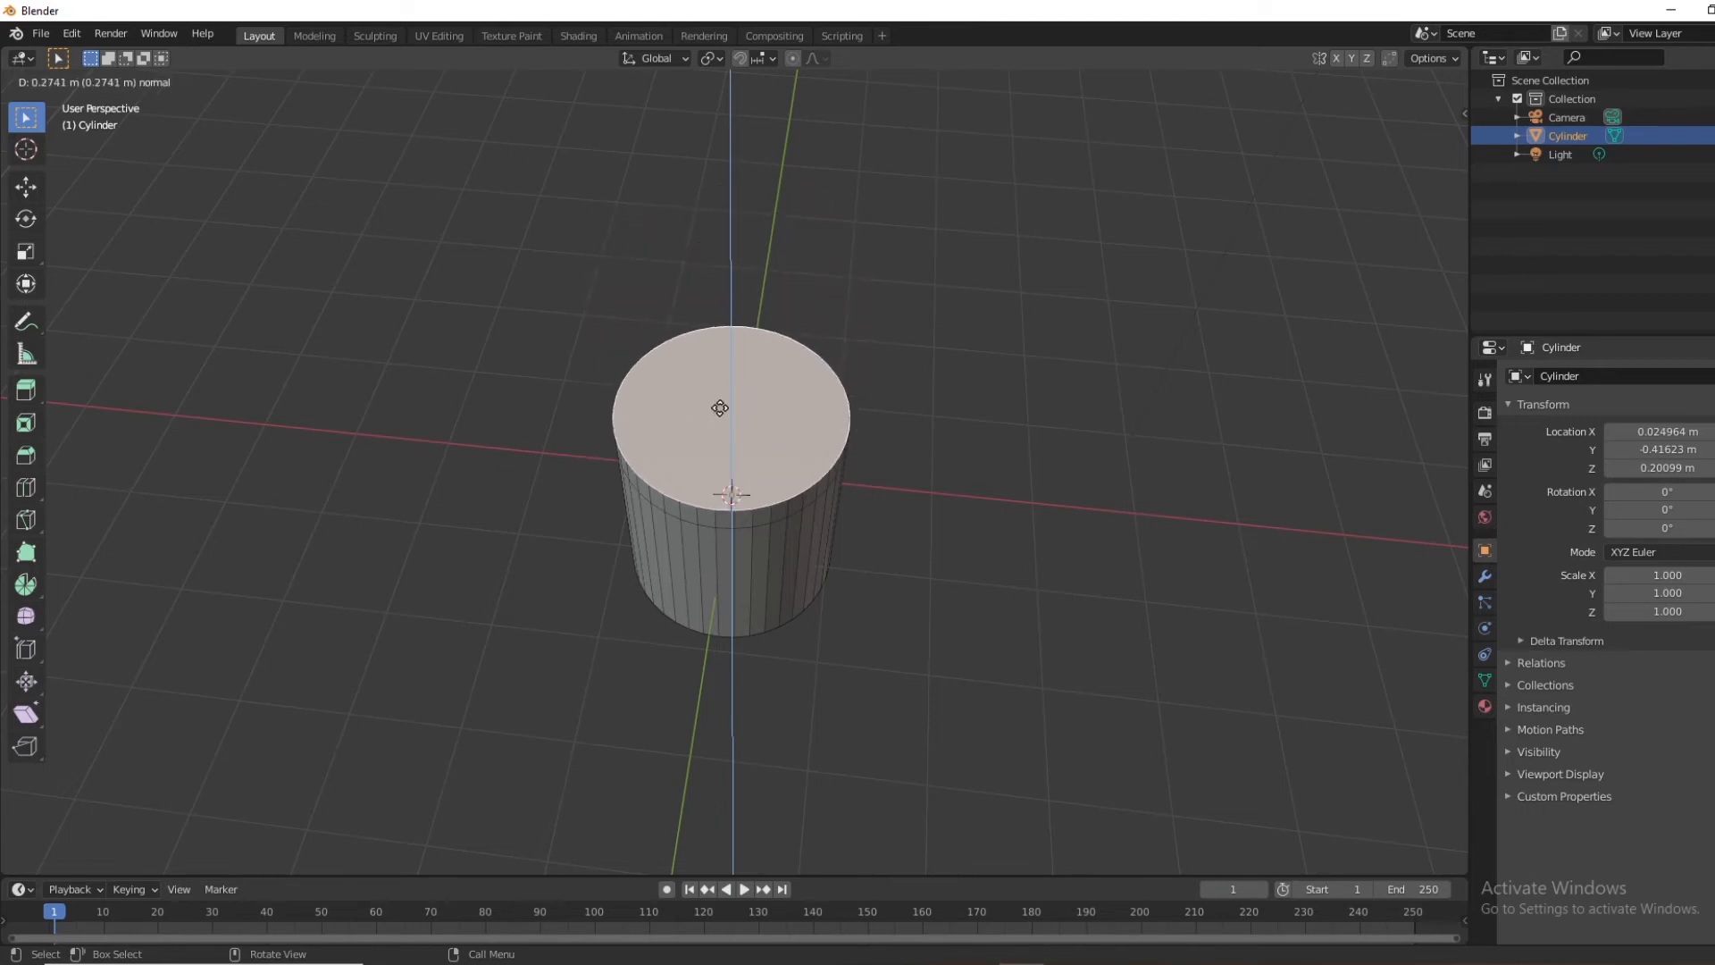
click(705, 264)
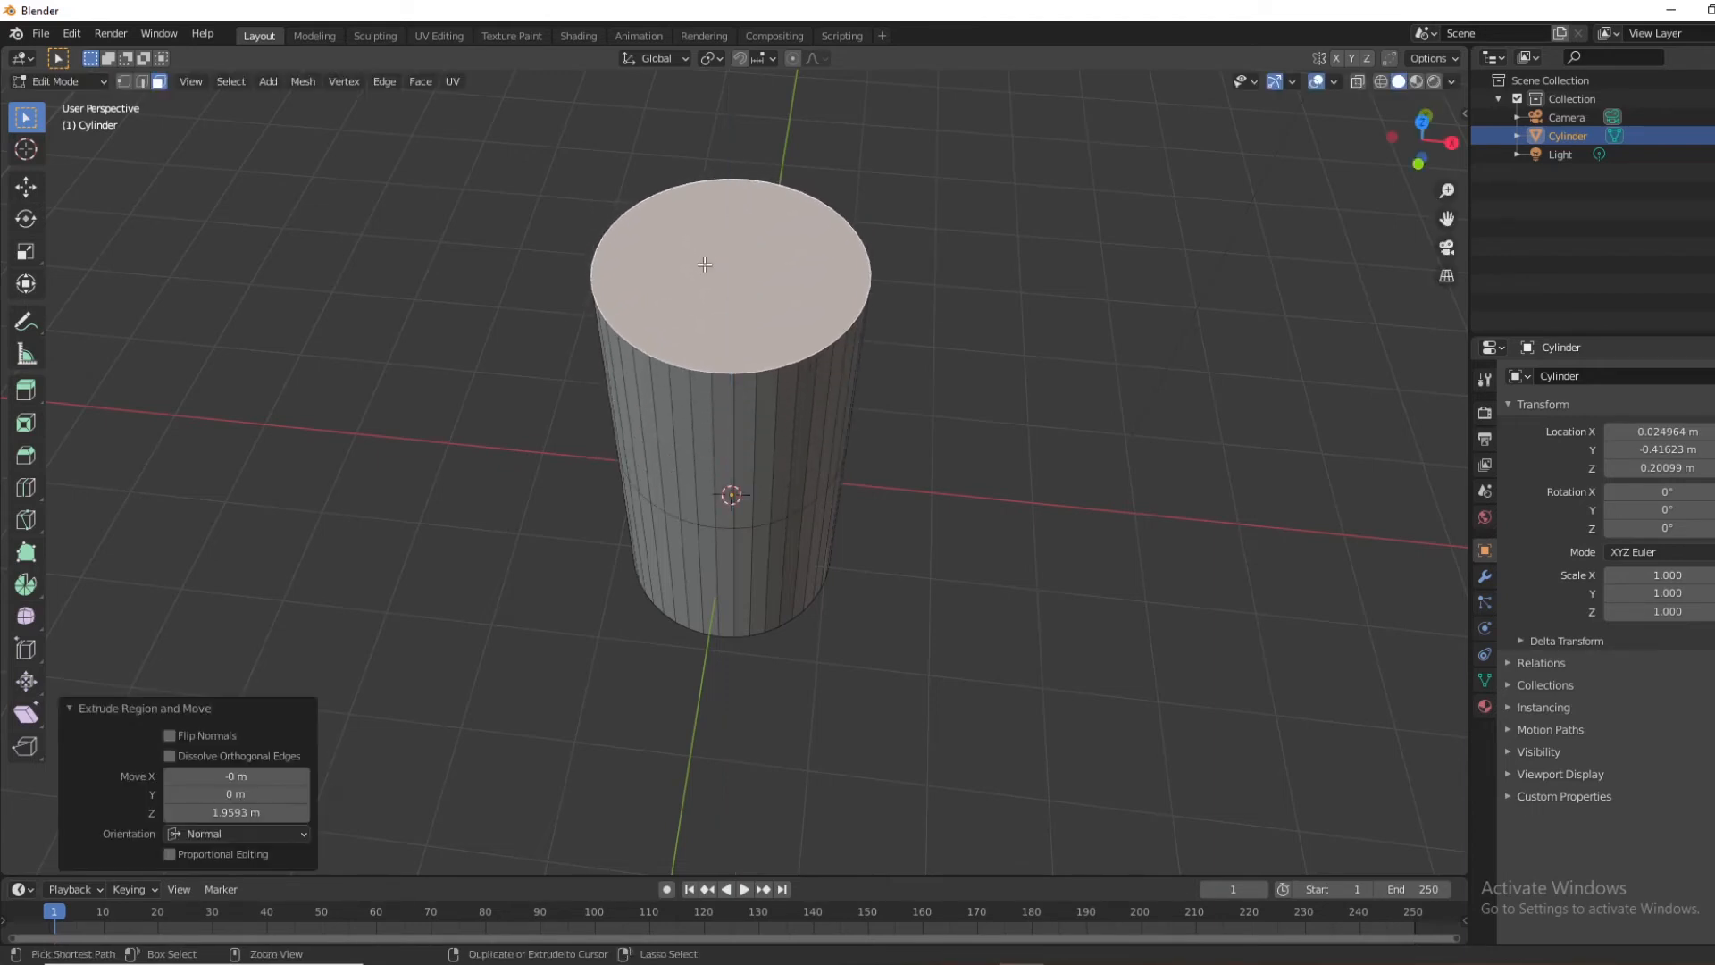
key(ctrl+z)
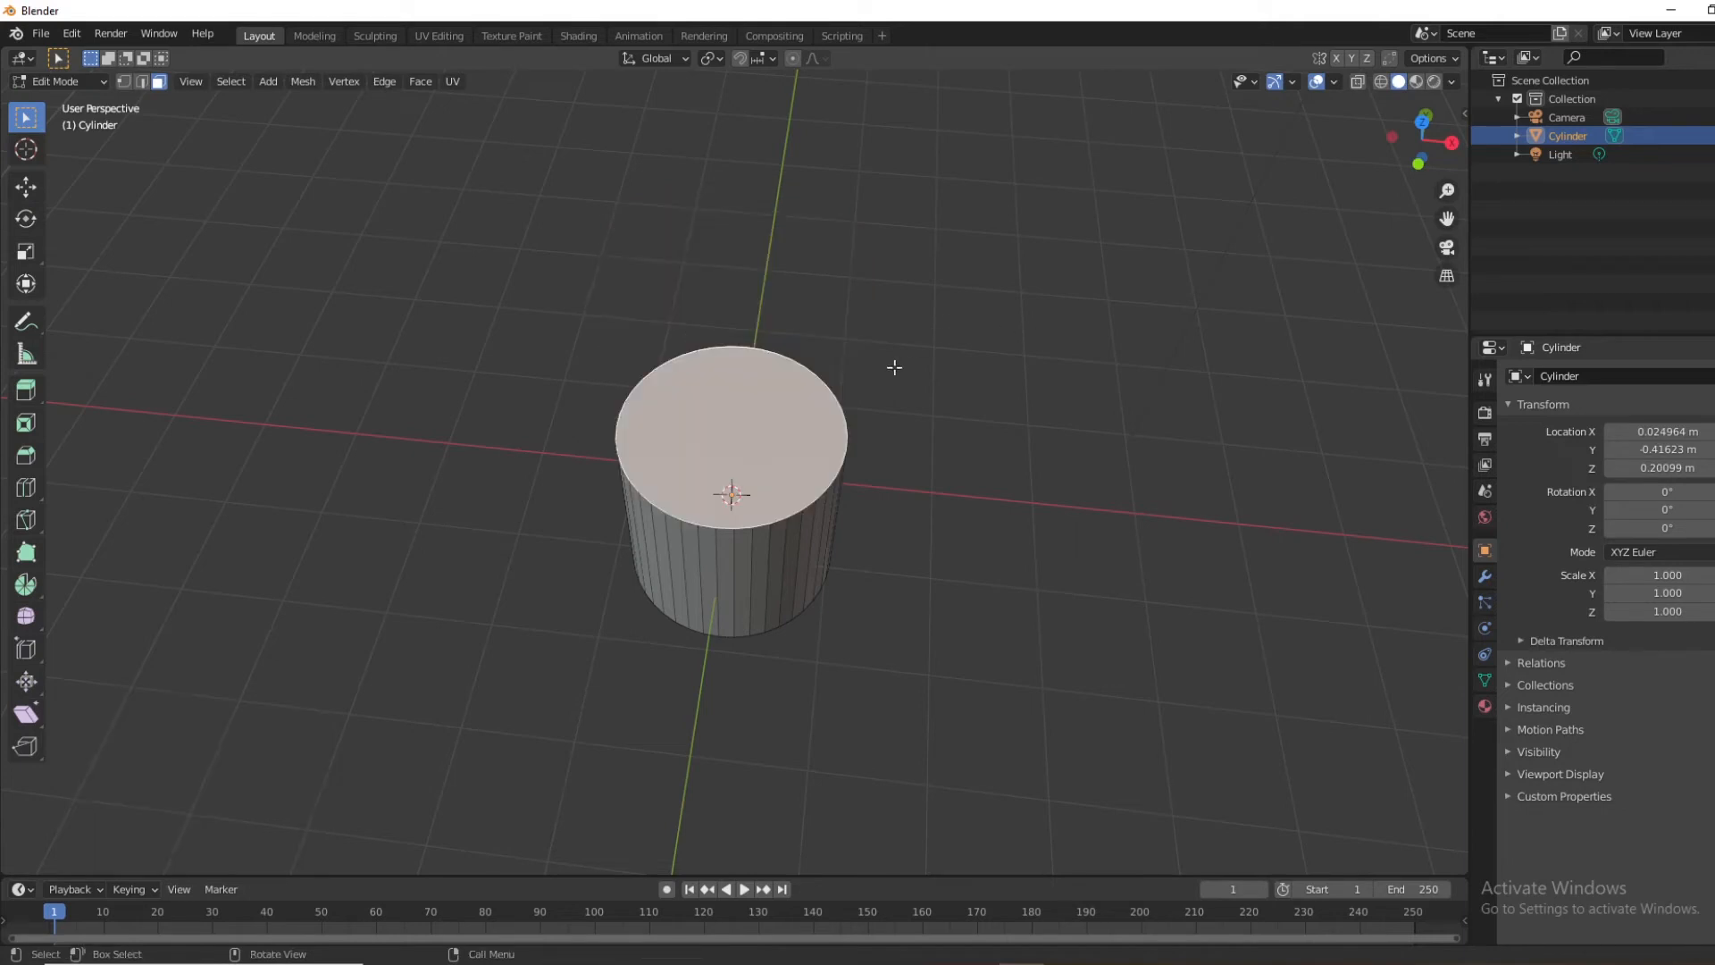
Extrude the top face in place and scale the new face to about 0.912 to form a thin rim
middle_drag(894, 367, 849, 408)
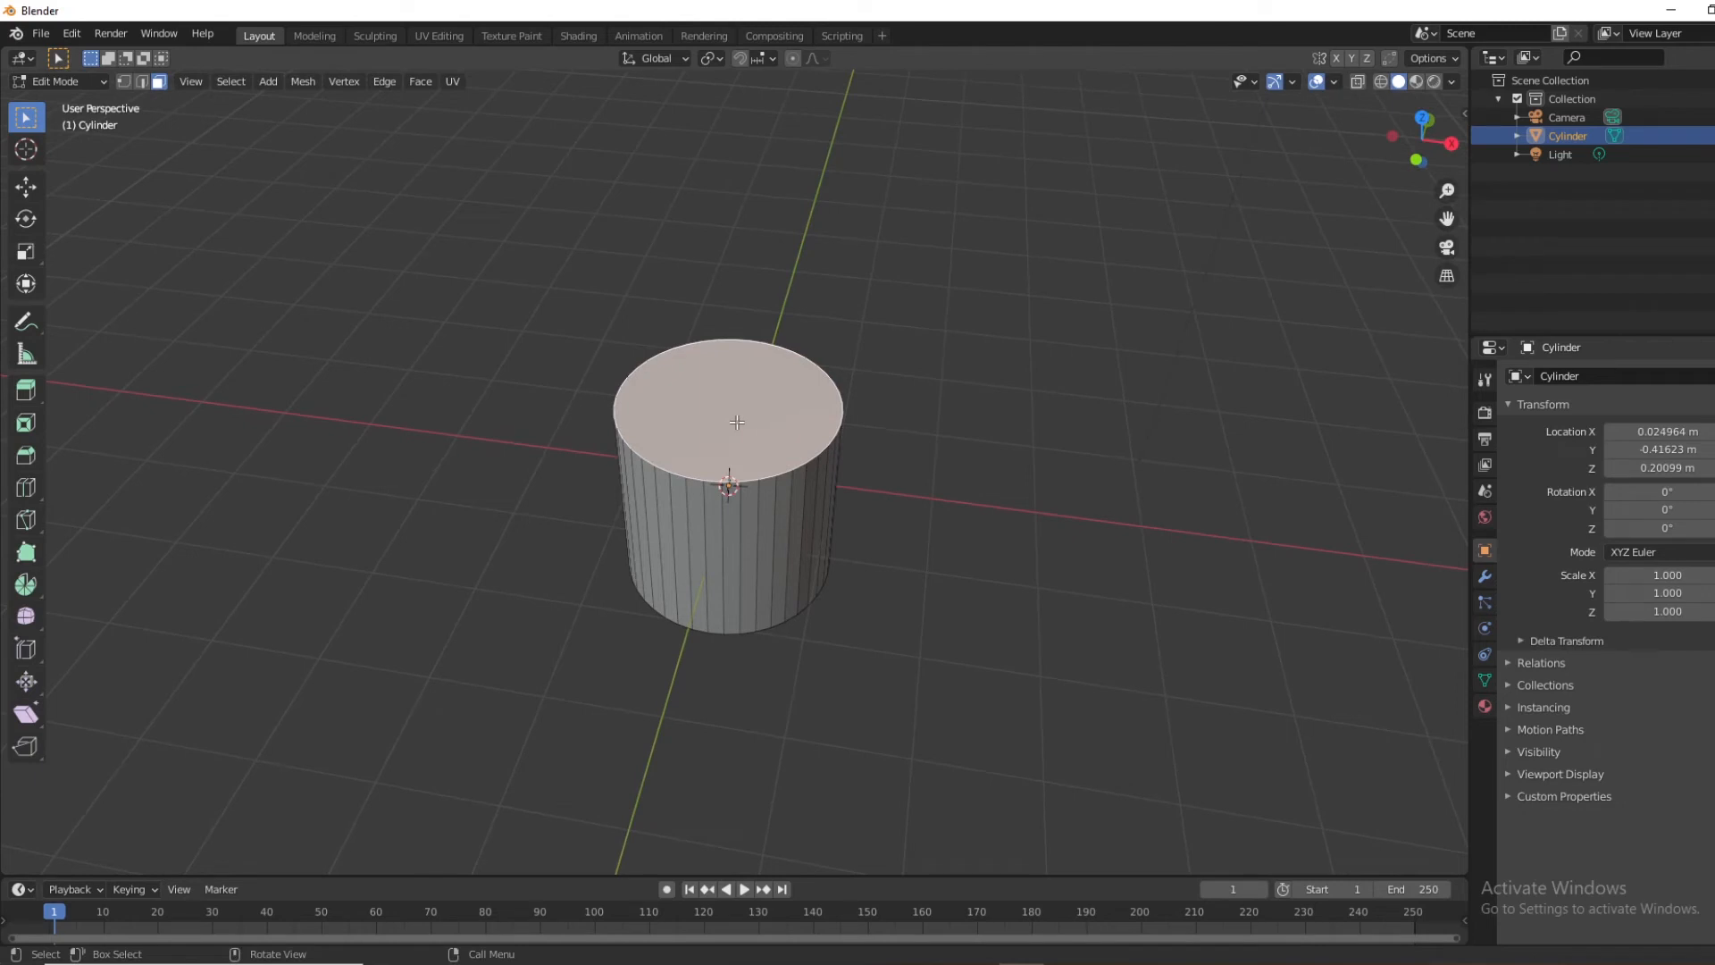
key(e)
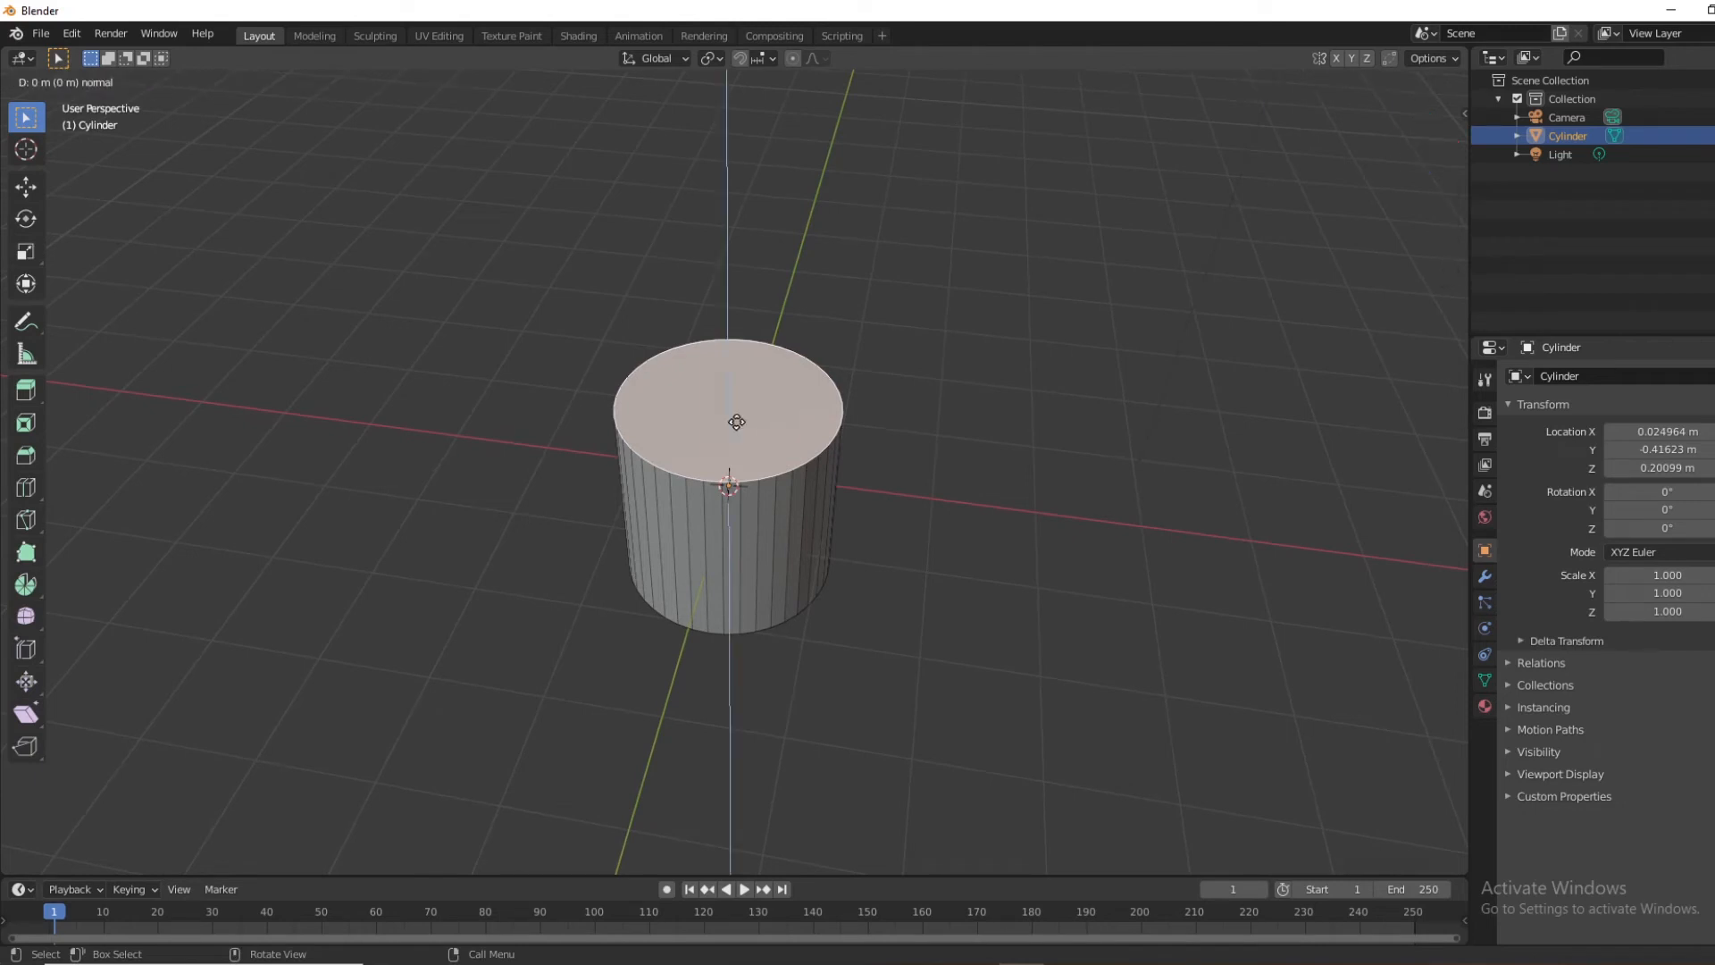
right_click(736, 421)
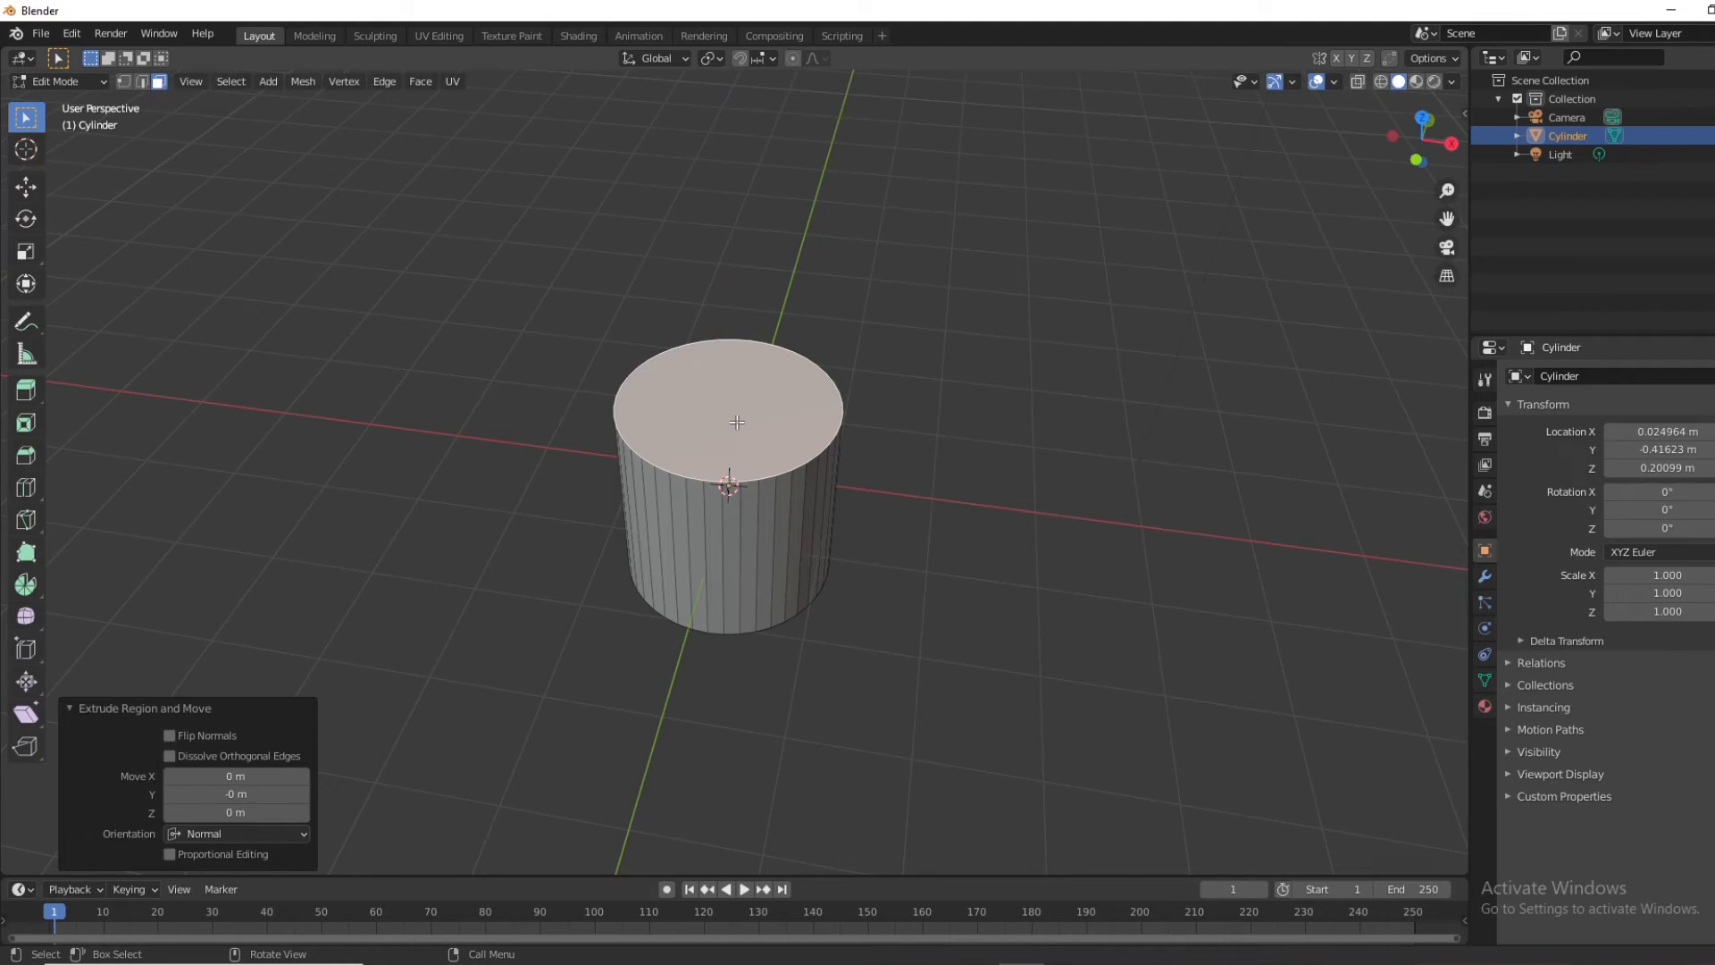
key(s)
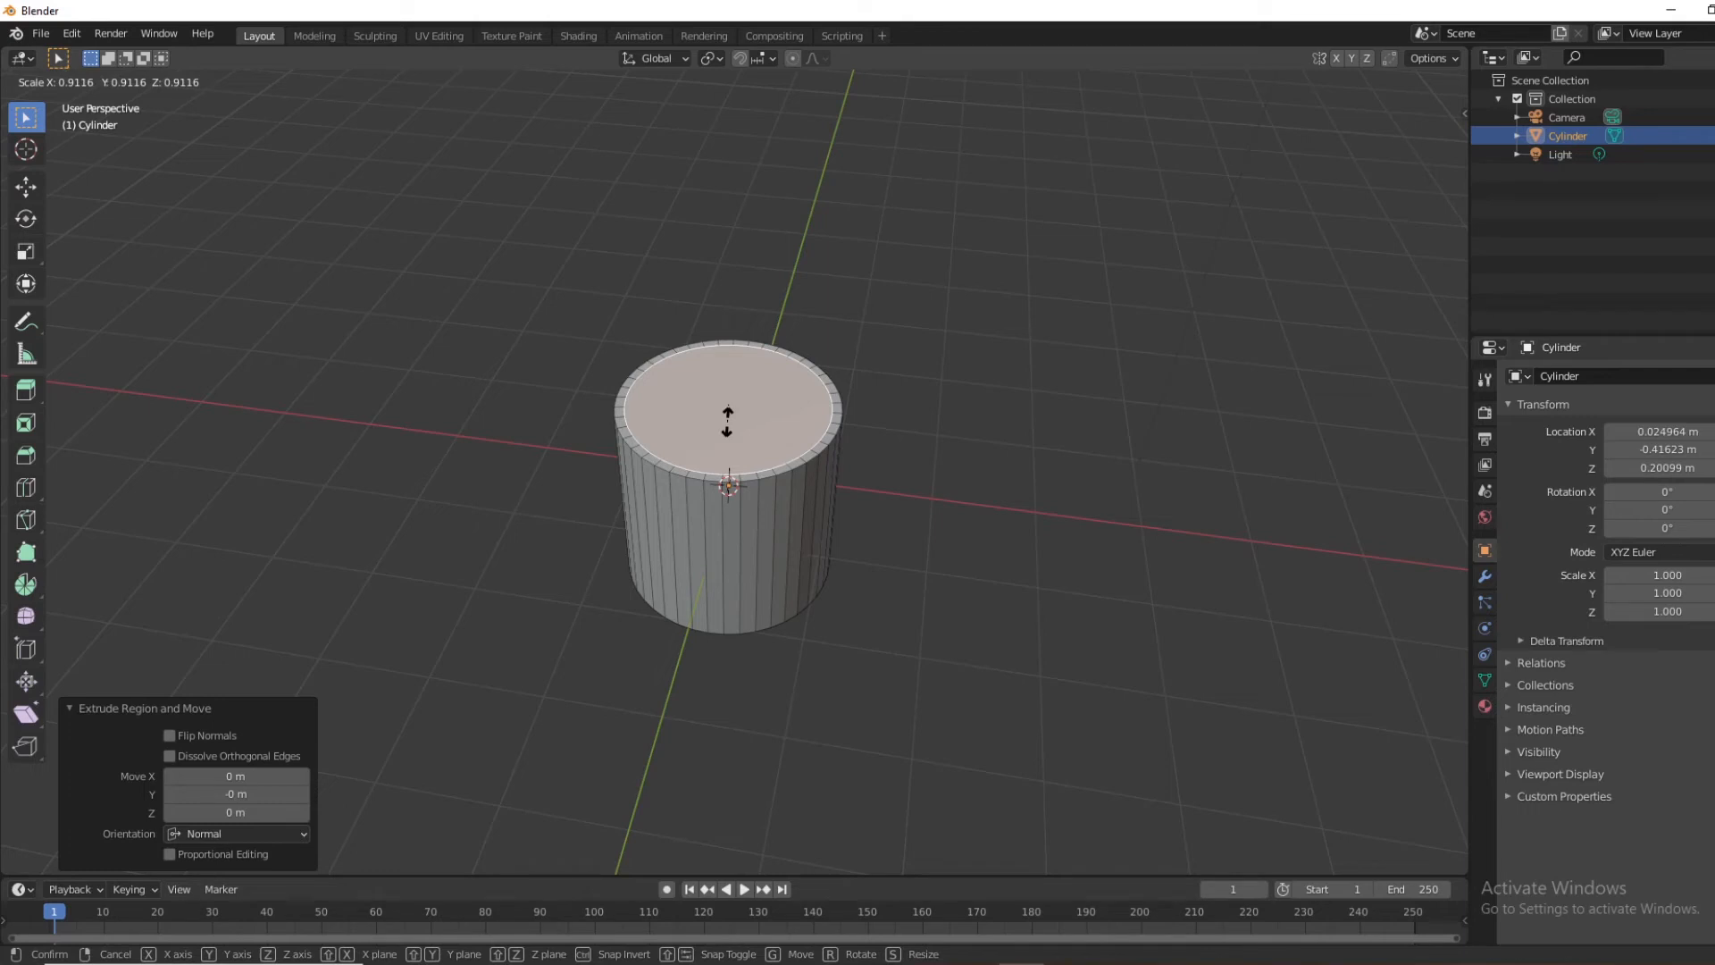
click(727, 422)
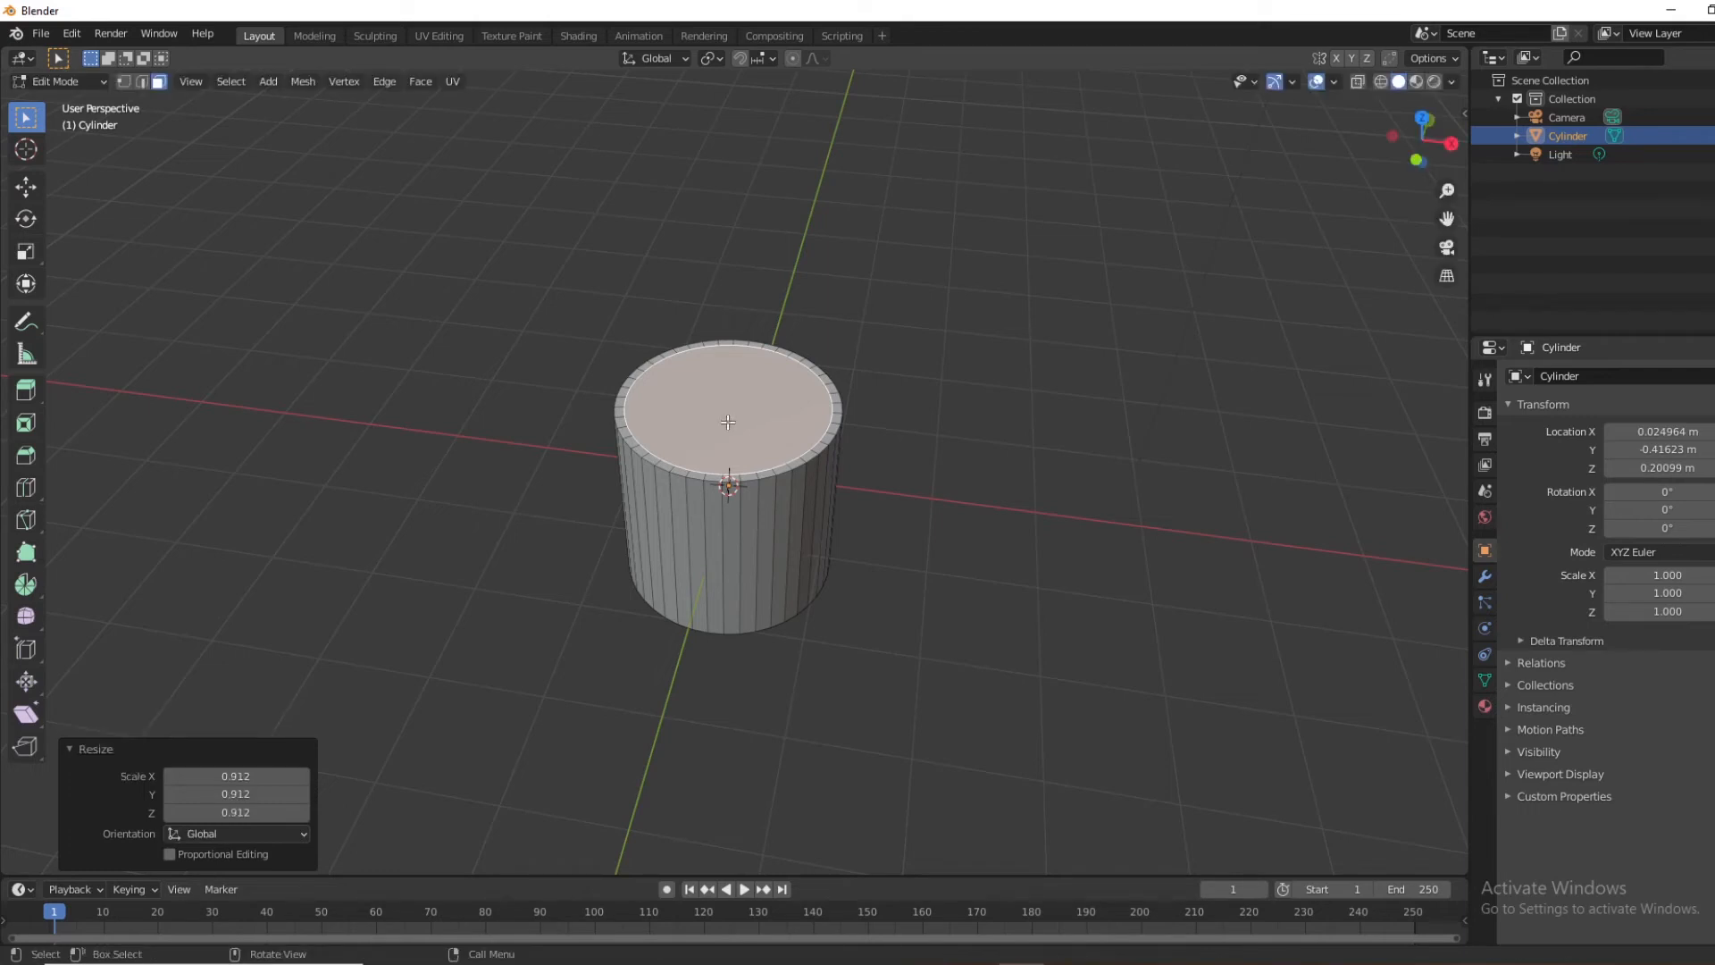
Try extruding the inner top face about 2.77 m down along Z, and undo the extrusion
middle_drag(734, 422, 840, 451)
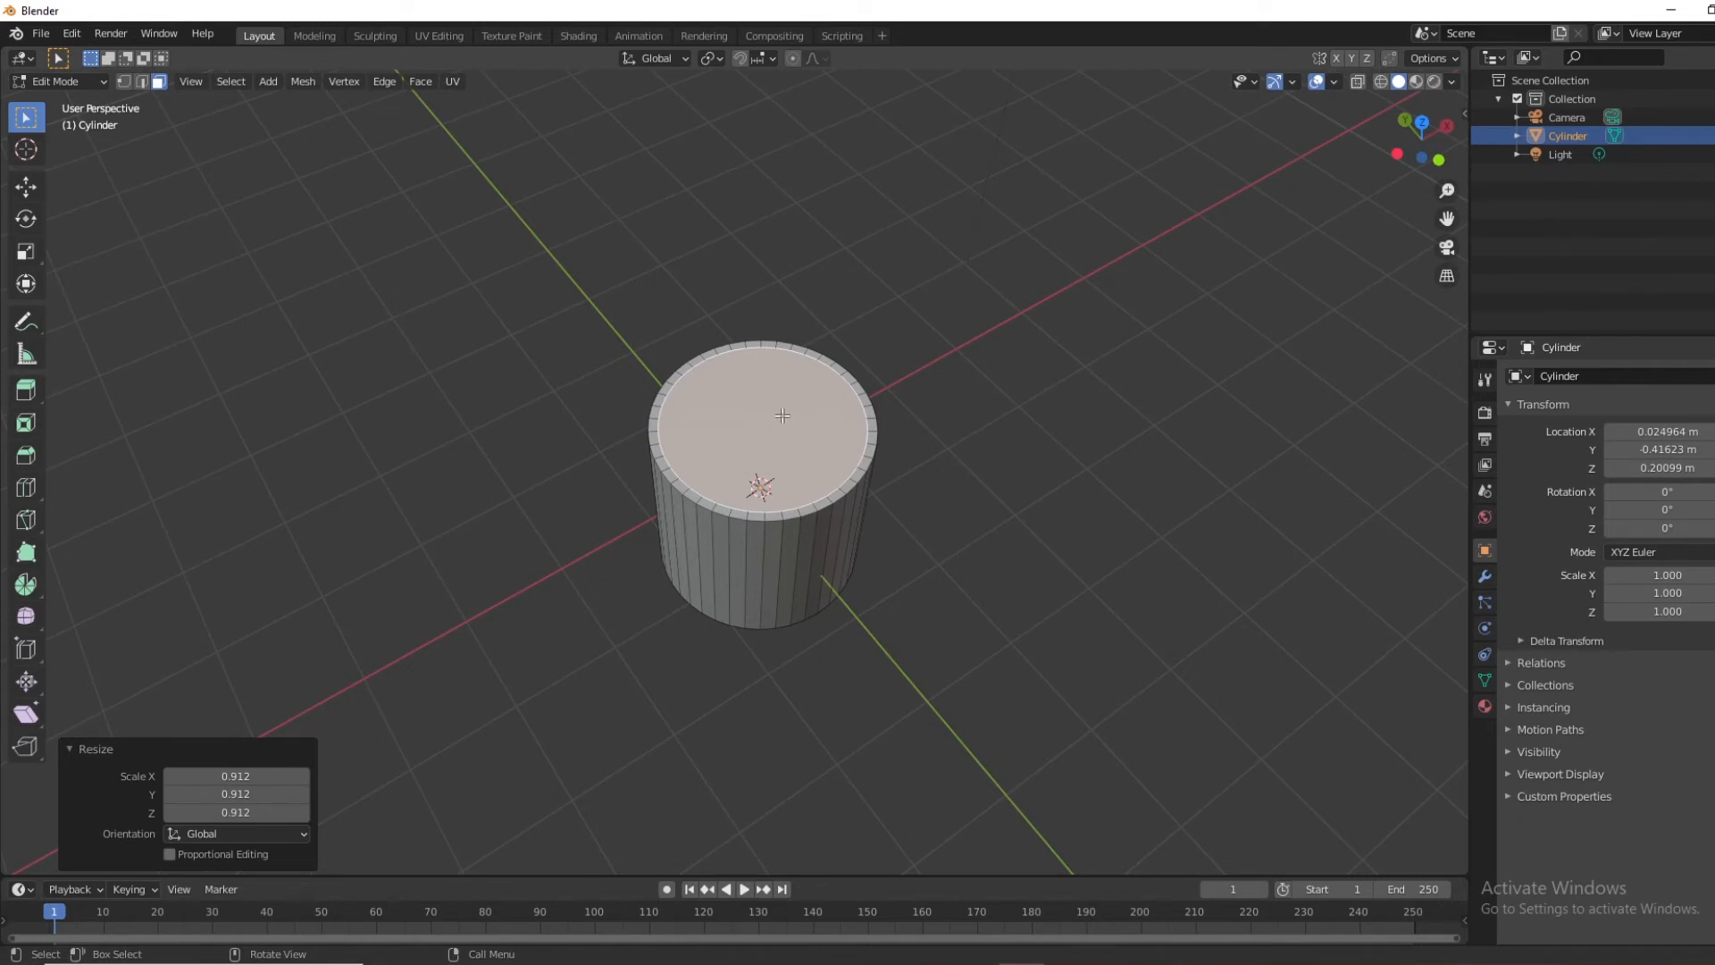
middle_drag(782, 415, 778, 393)
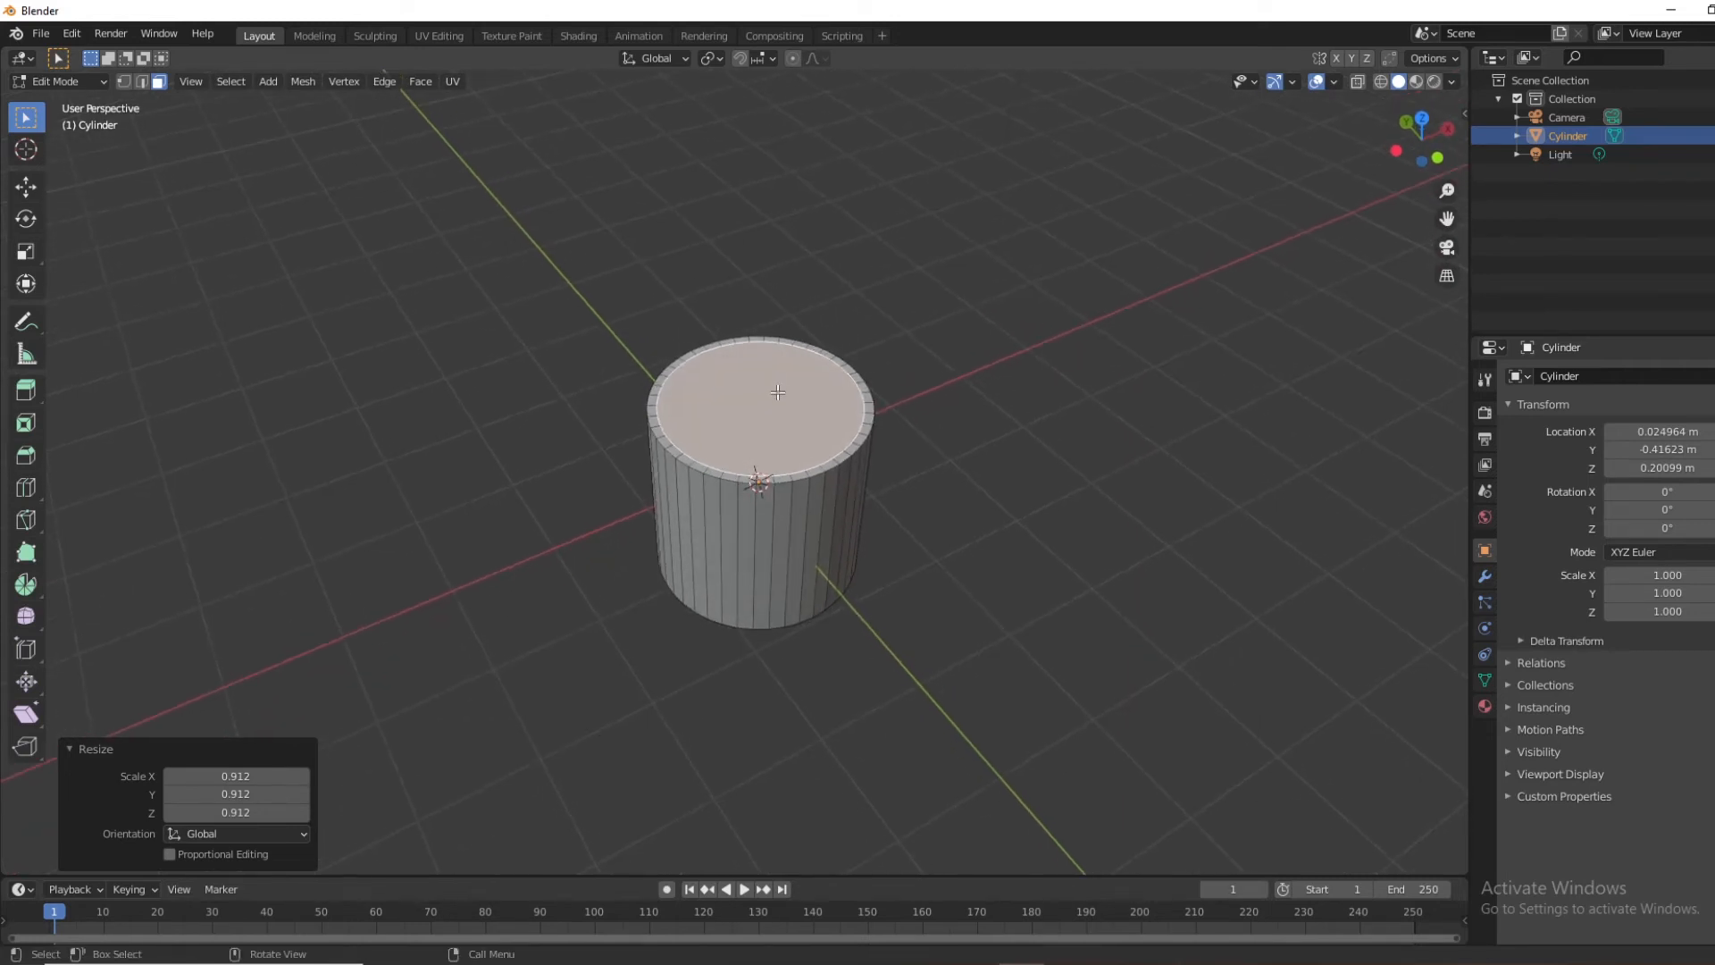
key(e)
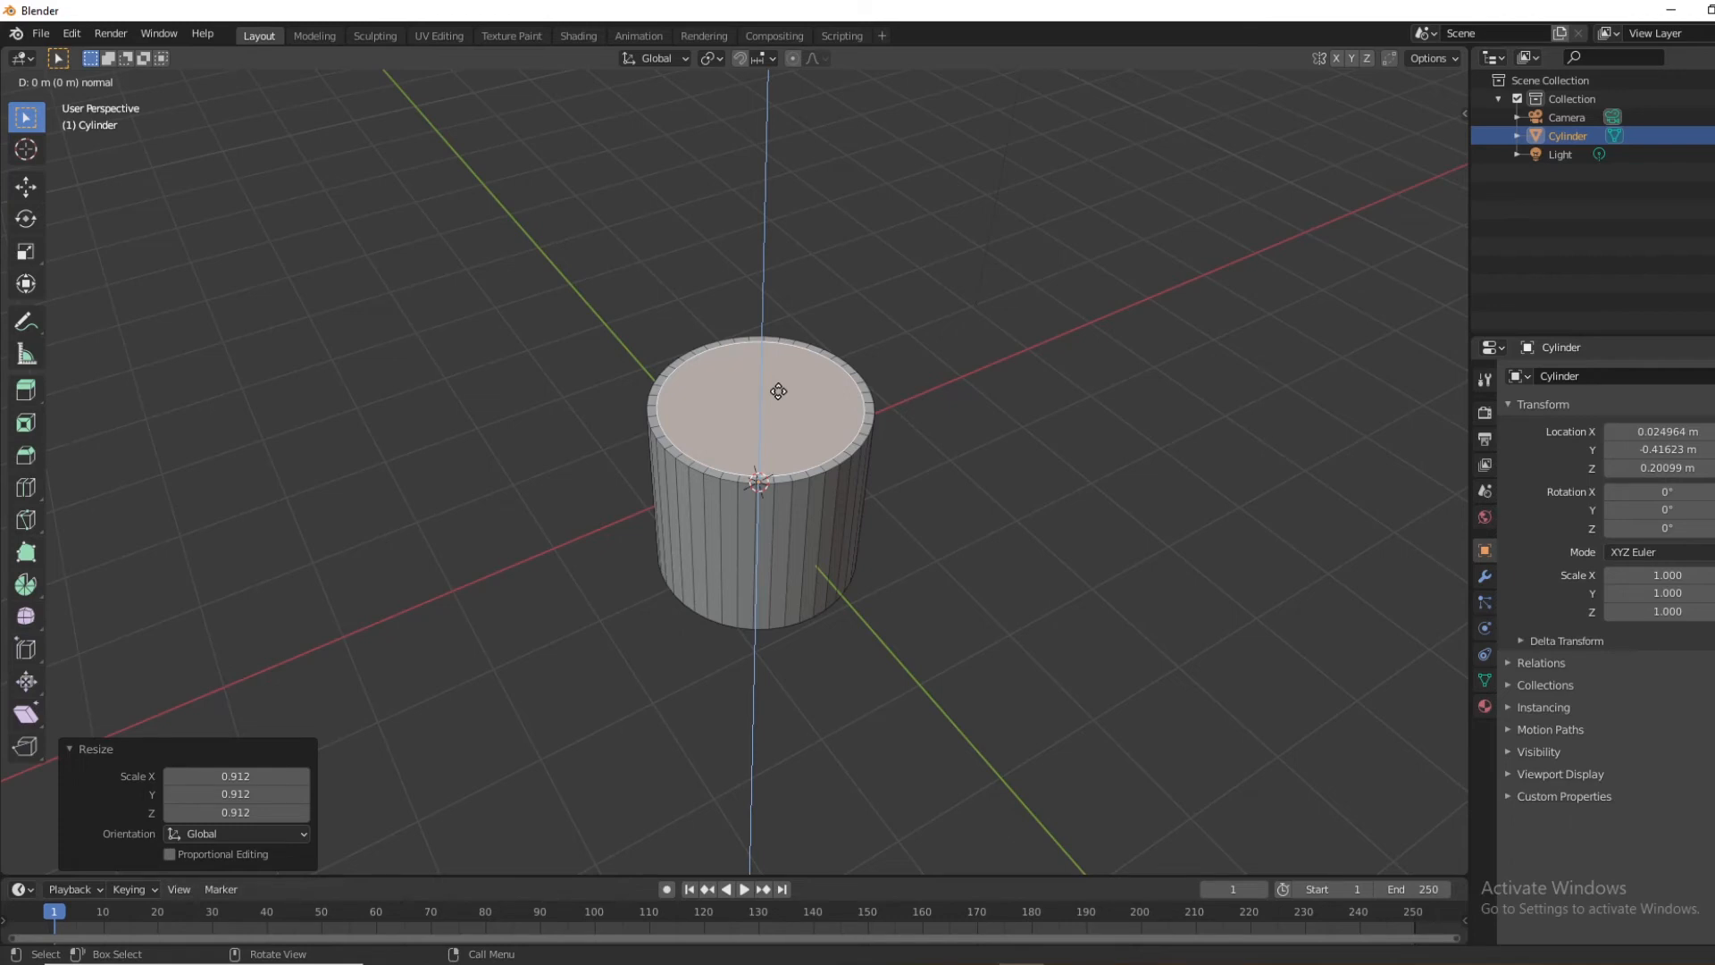
key(z)
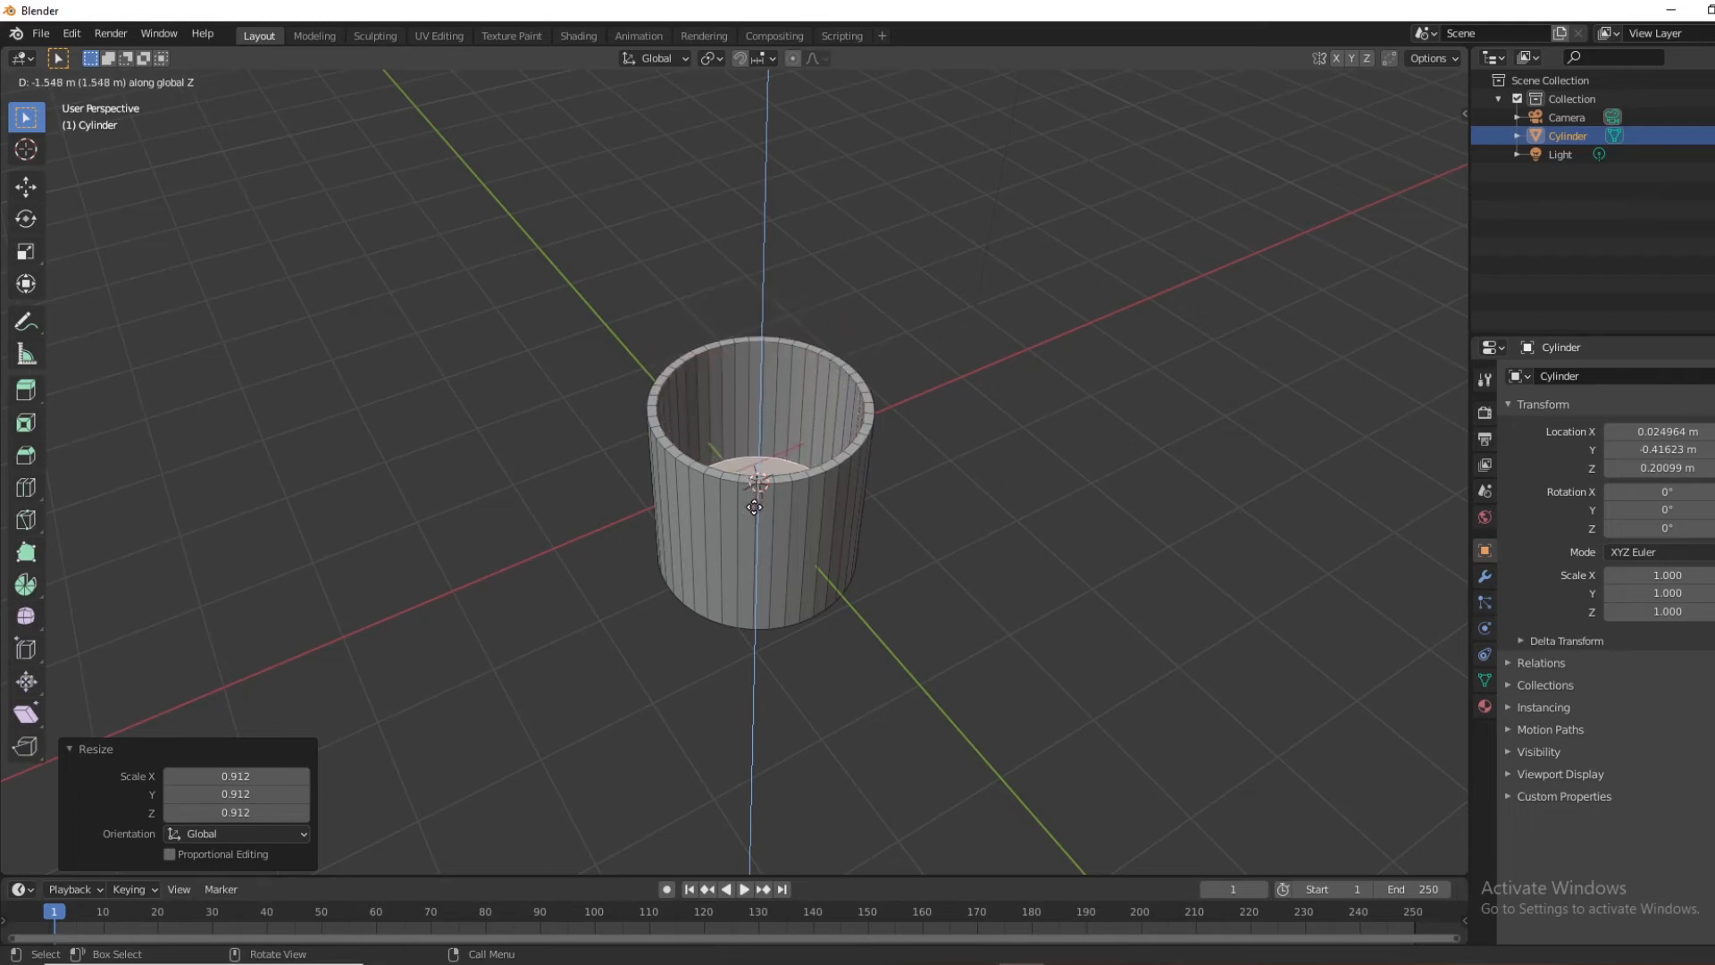
click(760, 582)
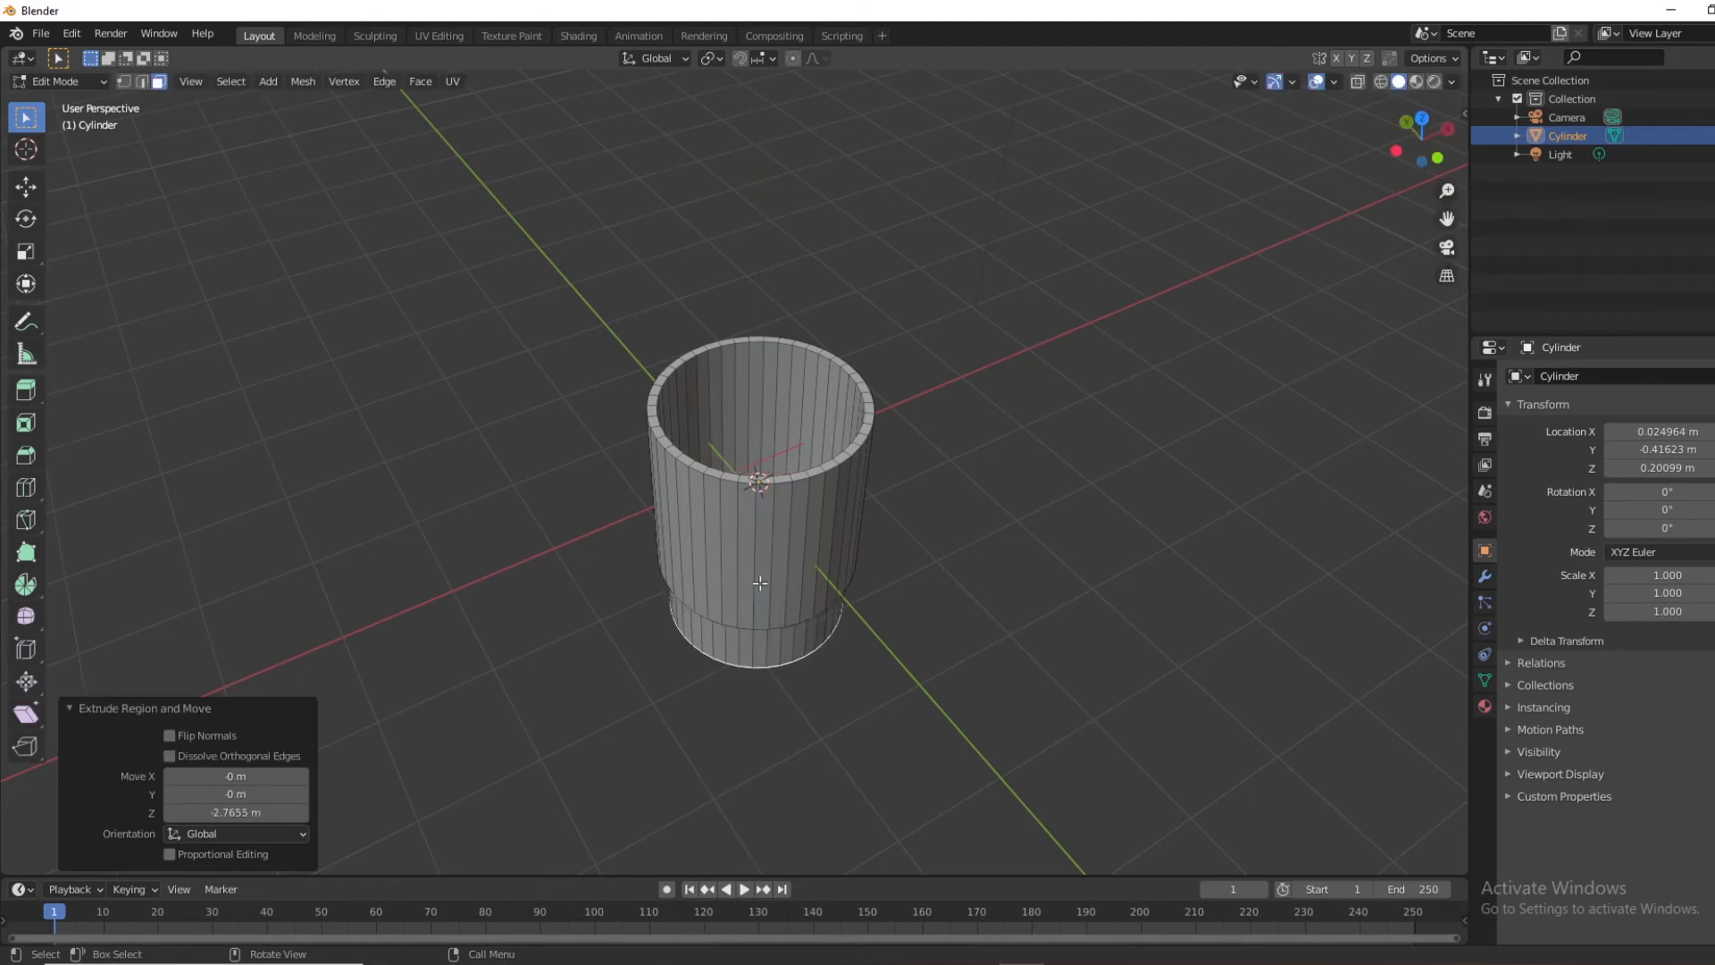
middle_drag(759, 583, 805, 654)
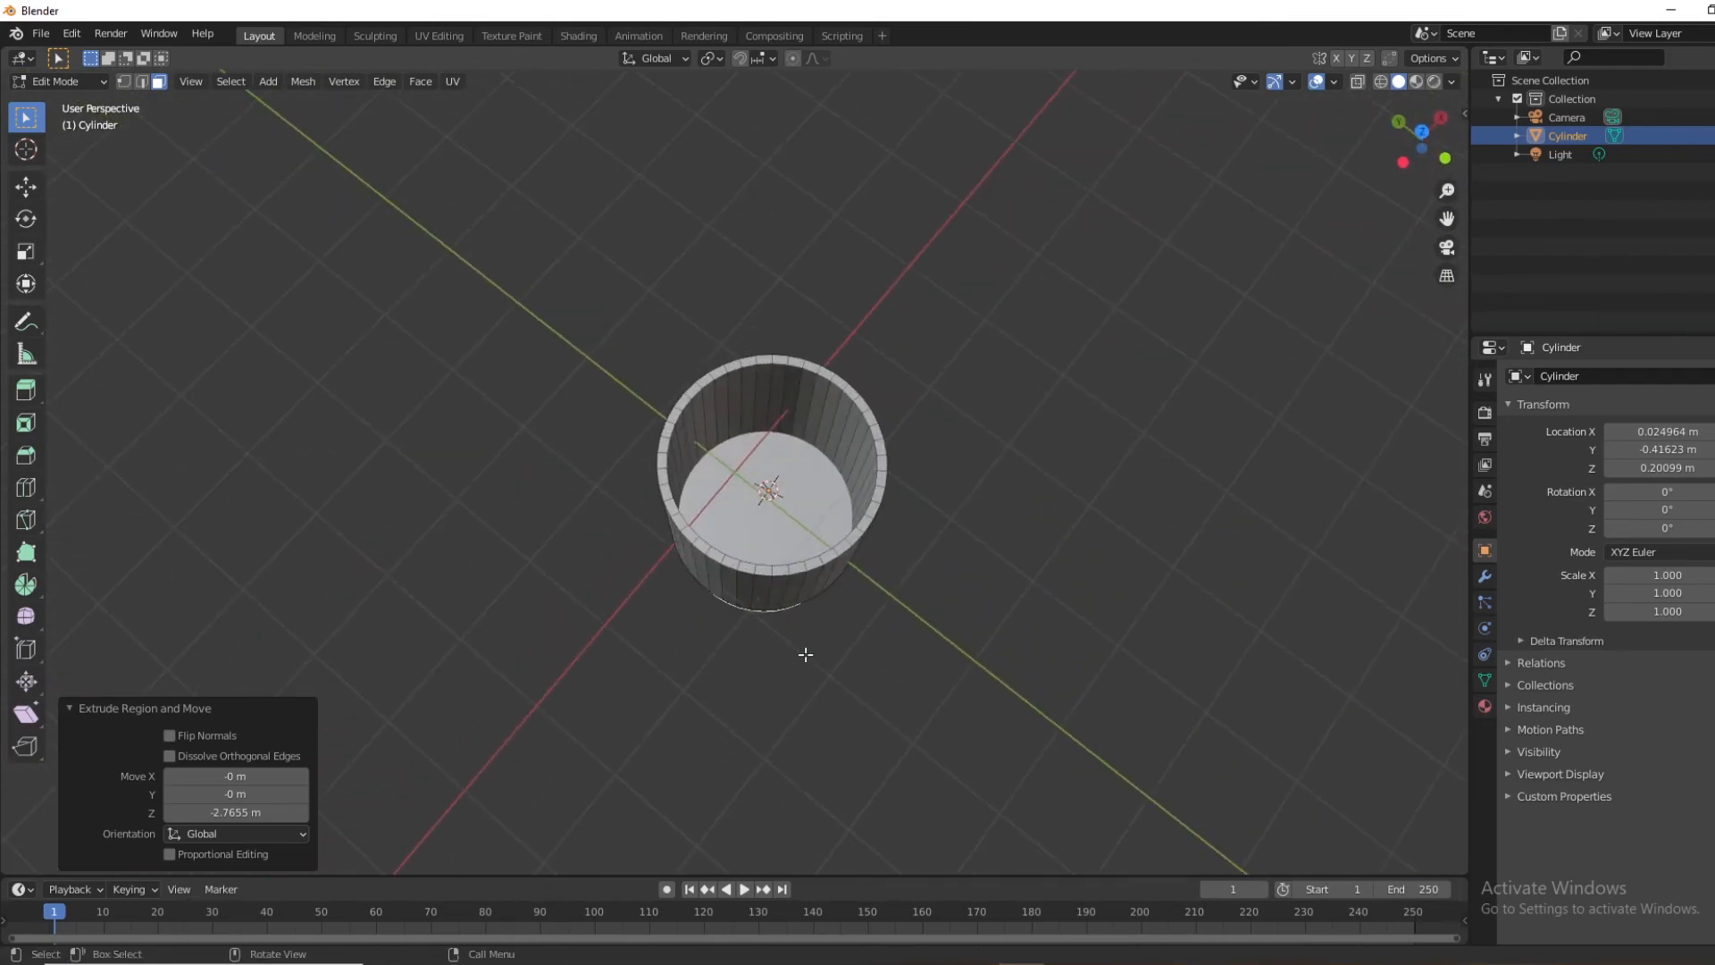
key(ctrl)
key(ctrl+z)
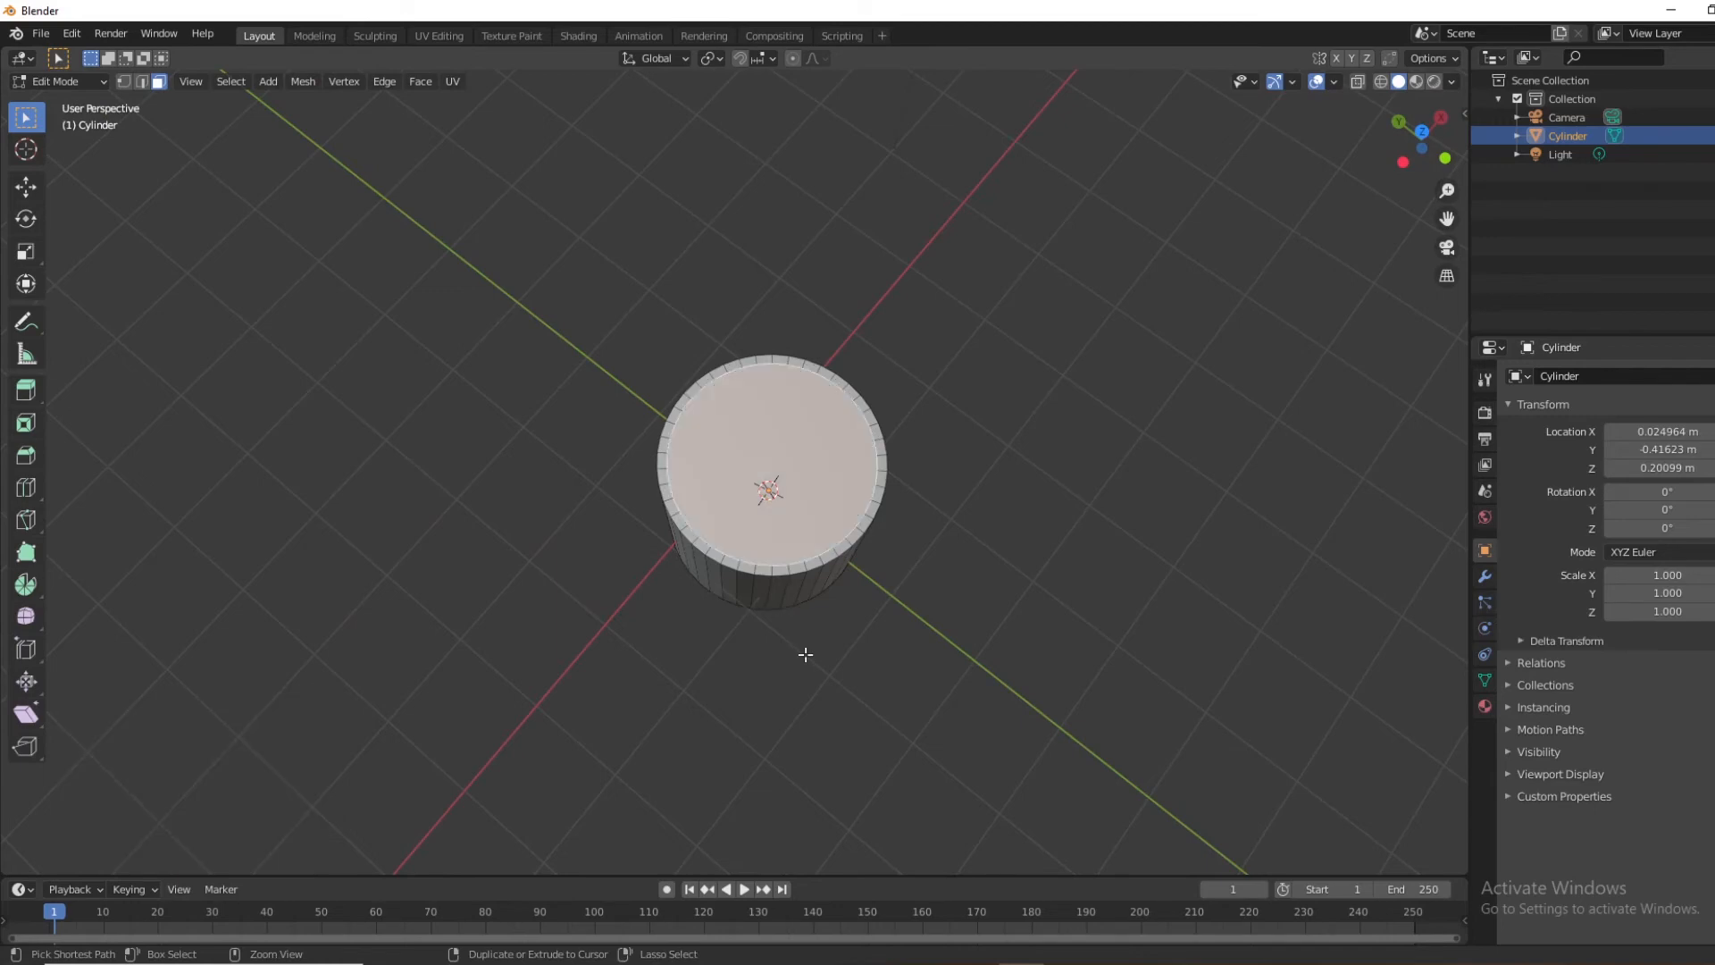
In wireframe display, extrude the inner top face about 1.82 m down along Z, stopping just above the cylinder's base
middle_drag(799, 473, 798, 342)
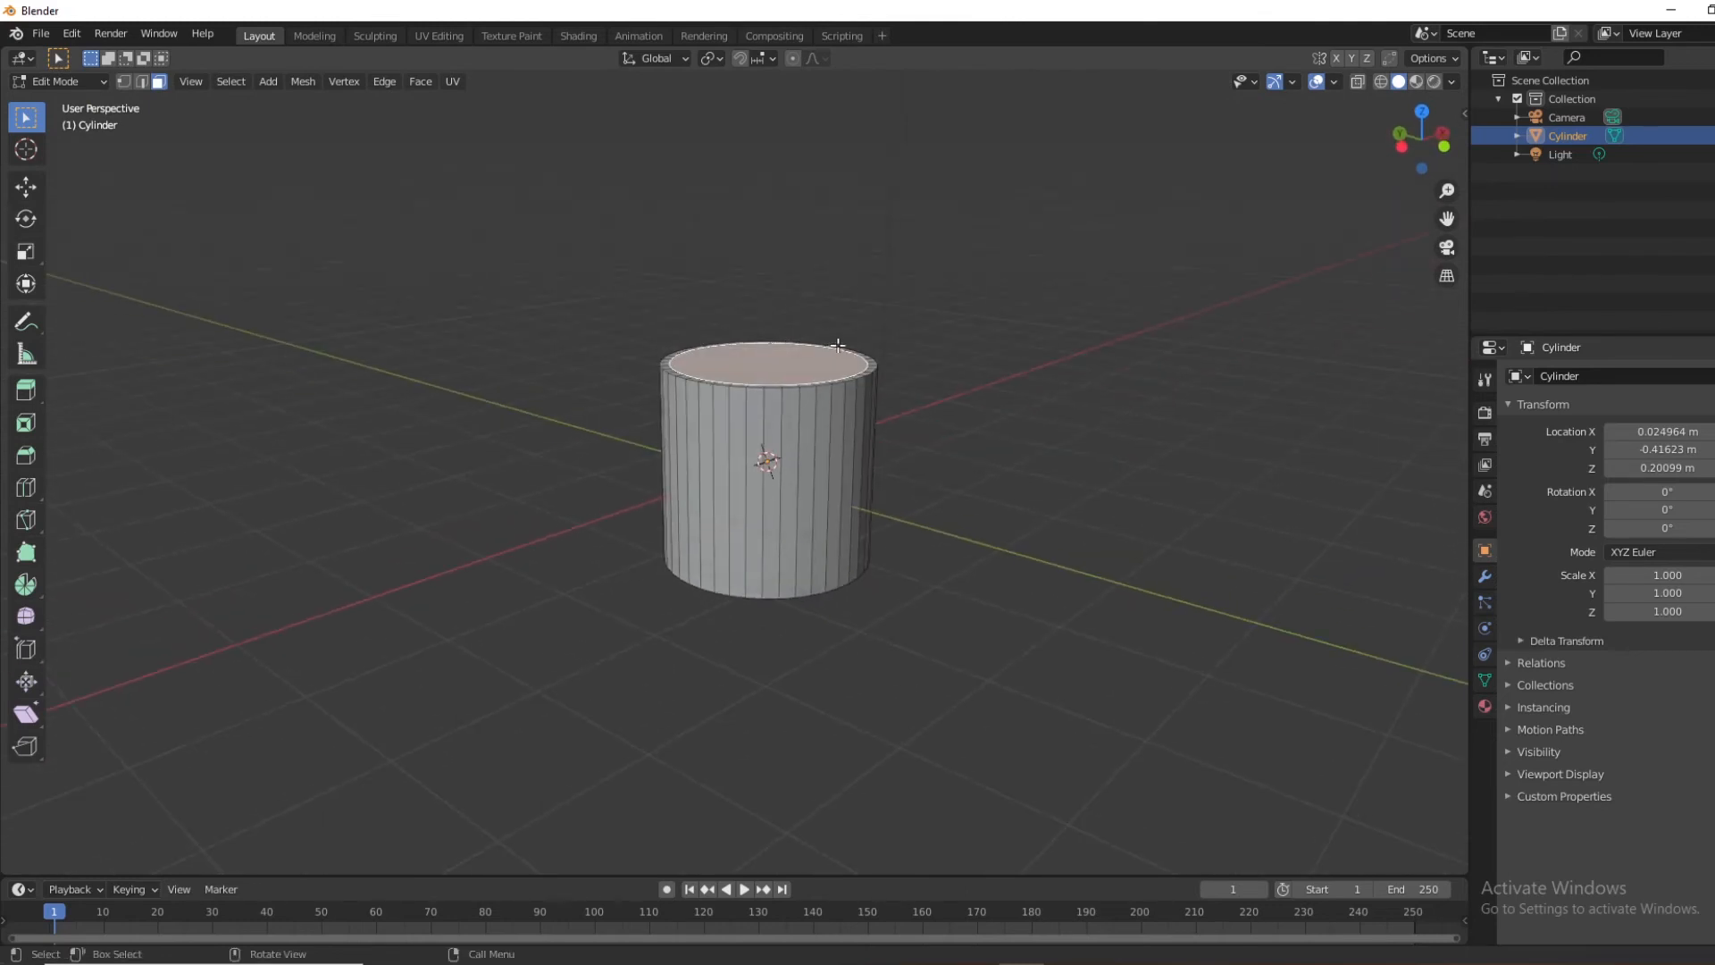
key(alt+z)
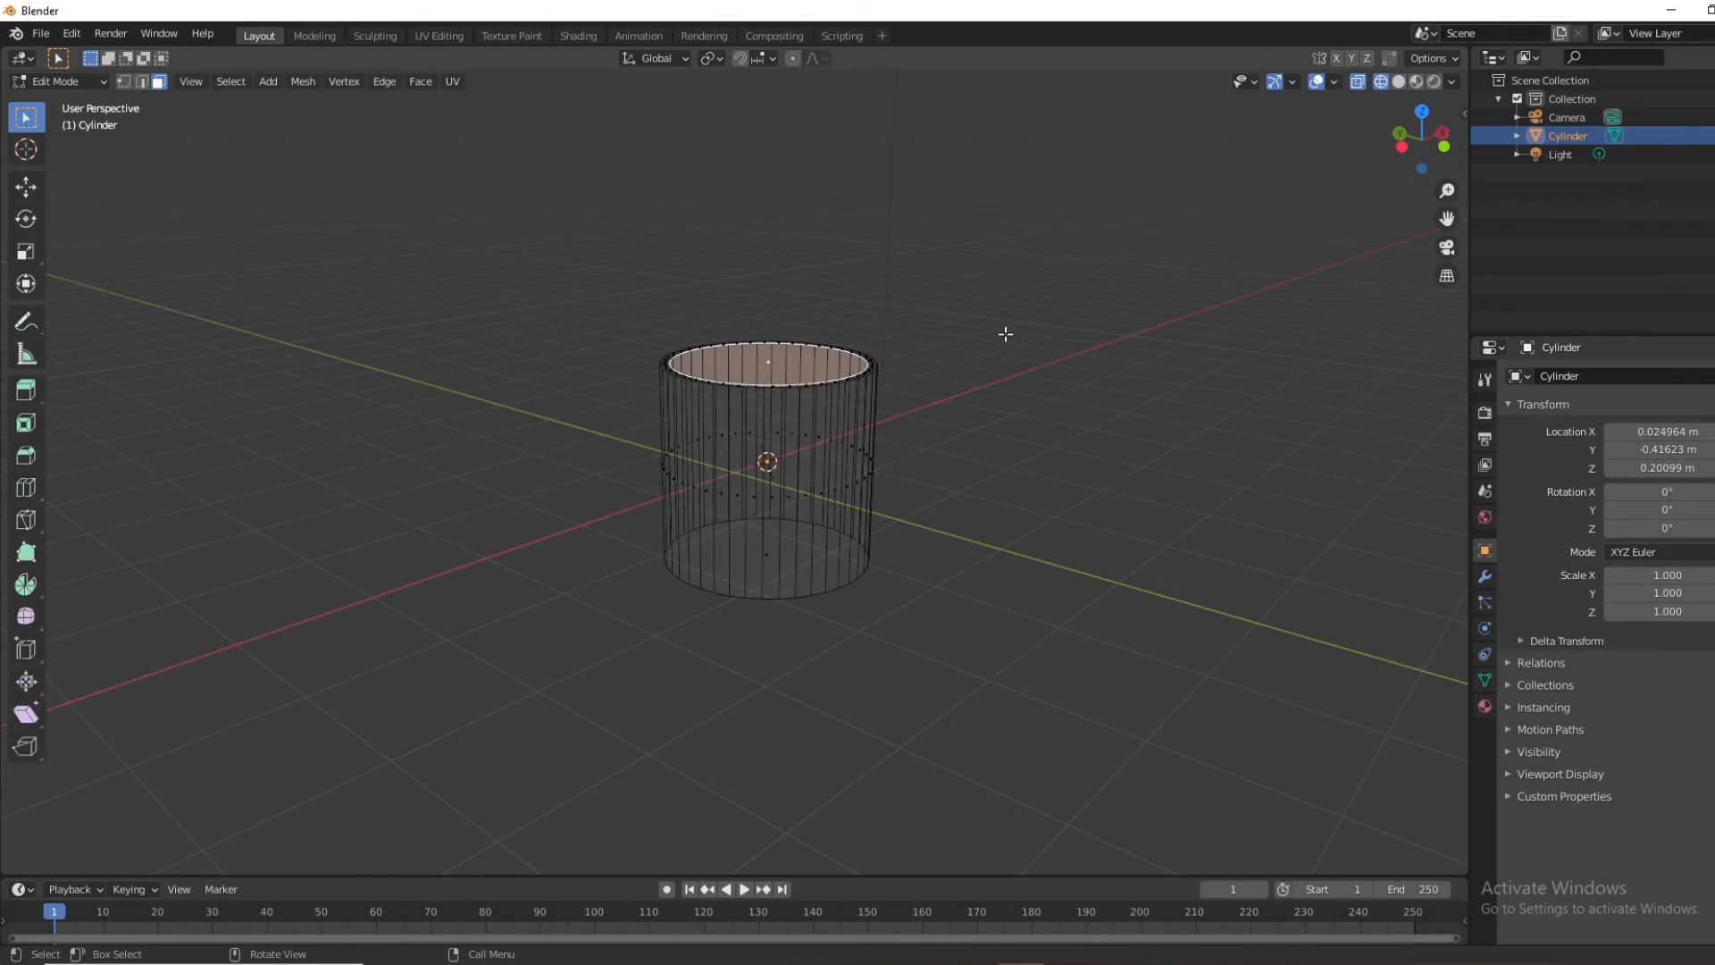
middle_drag(1005, 334, 881, 447)
key(e)
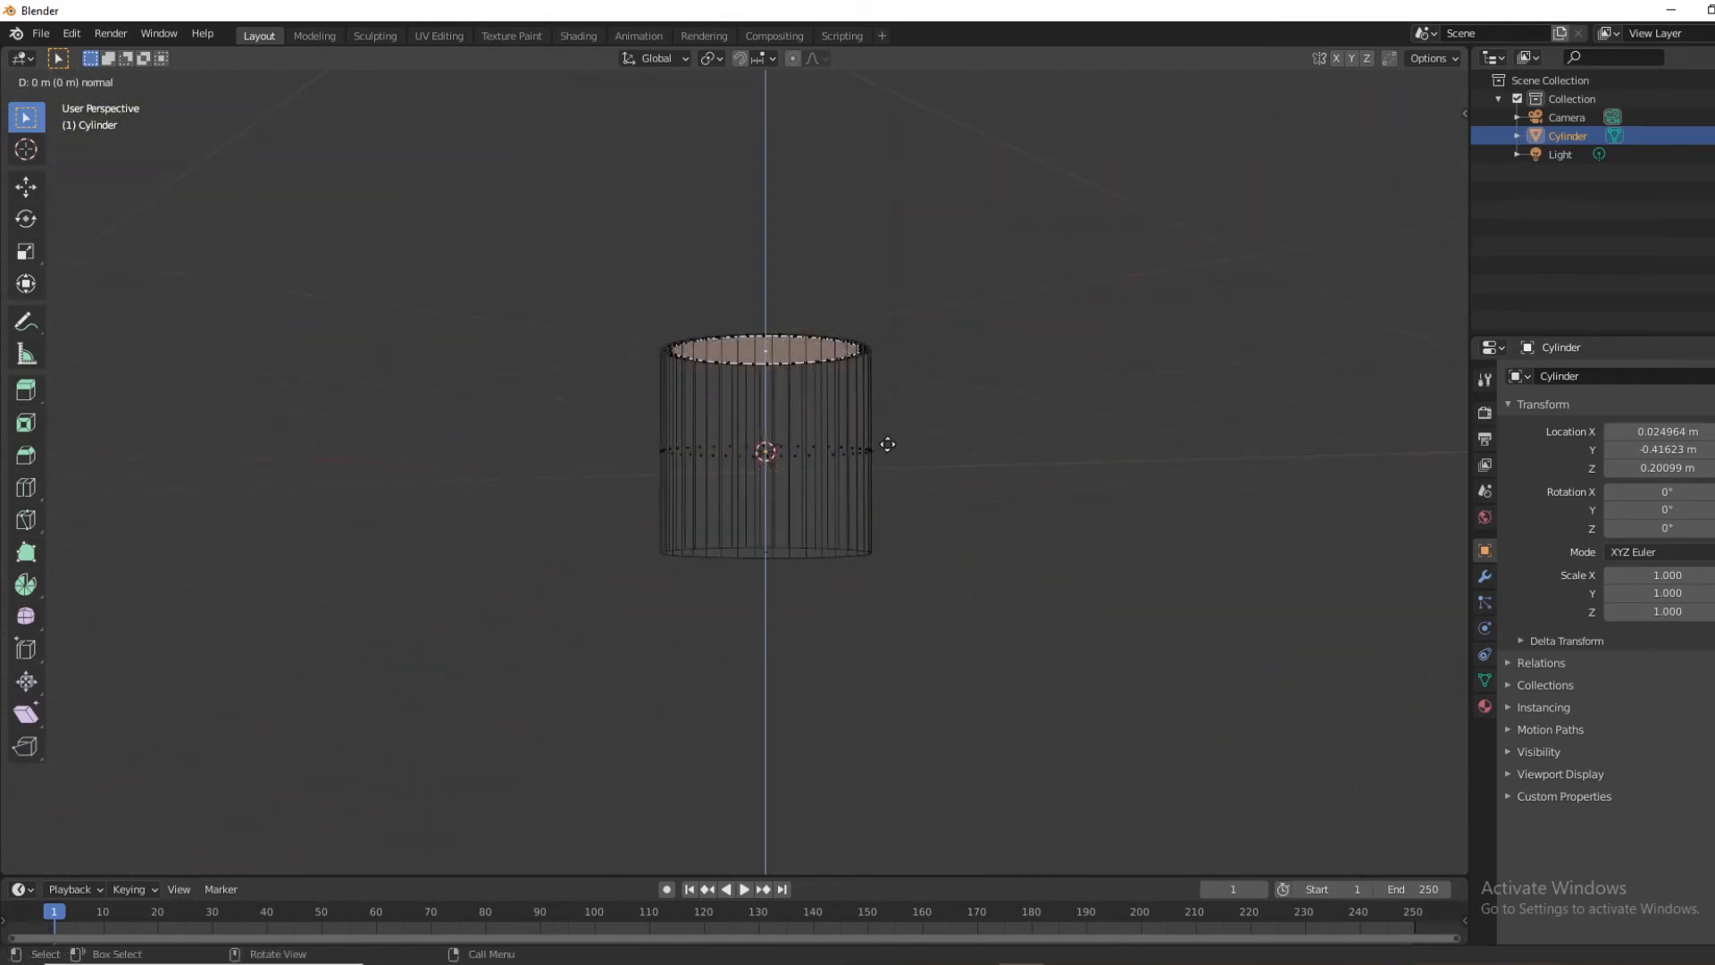
key(z)
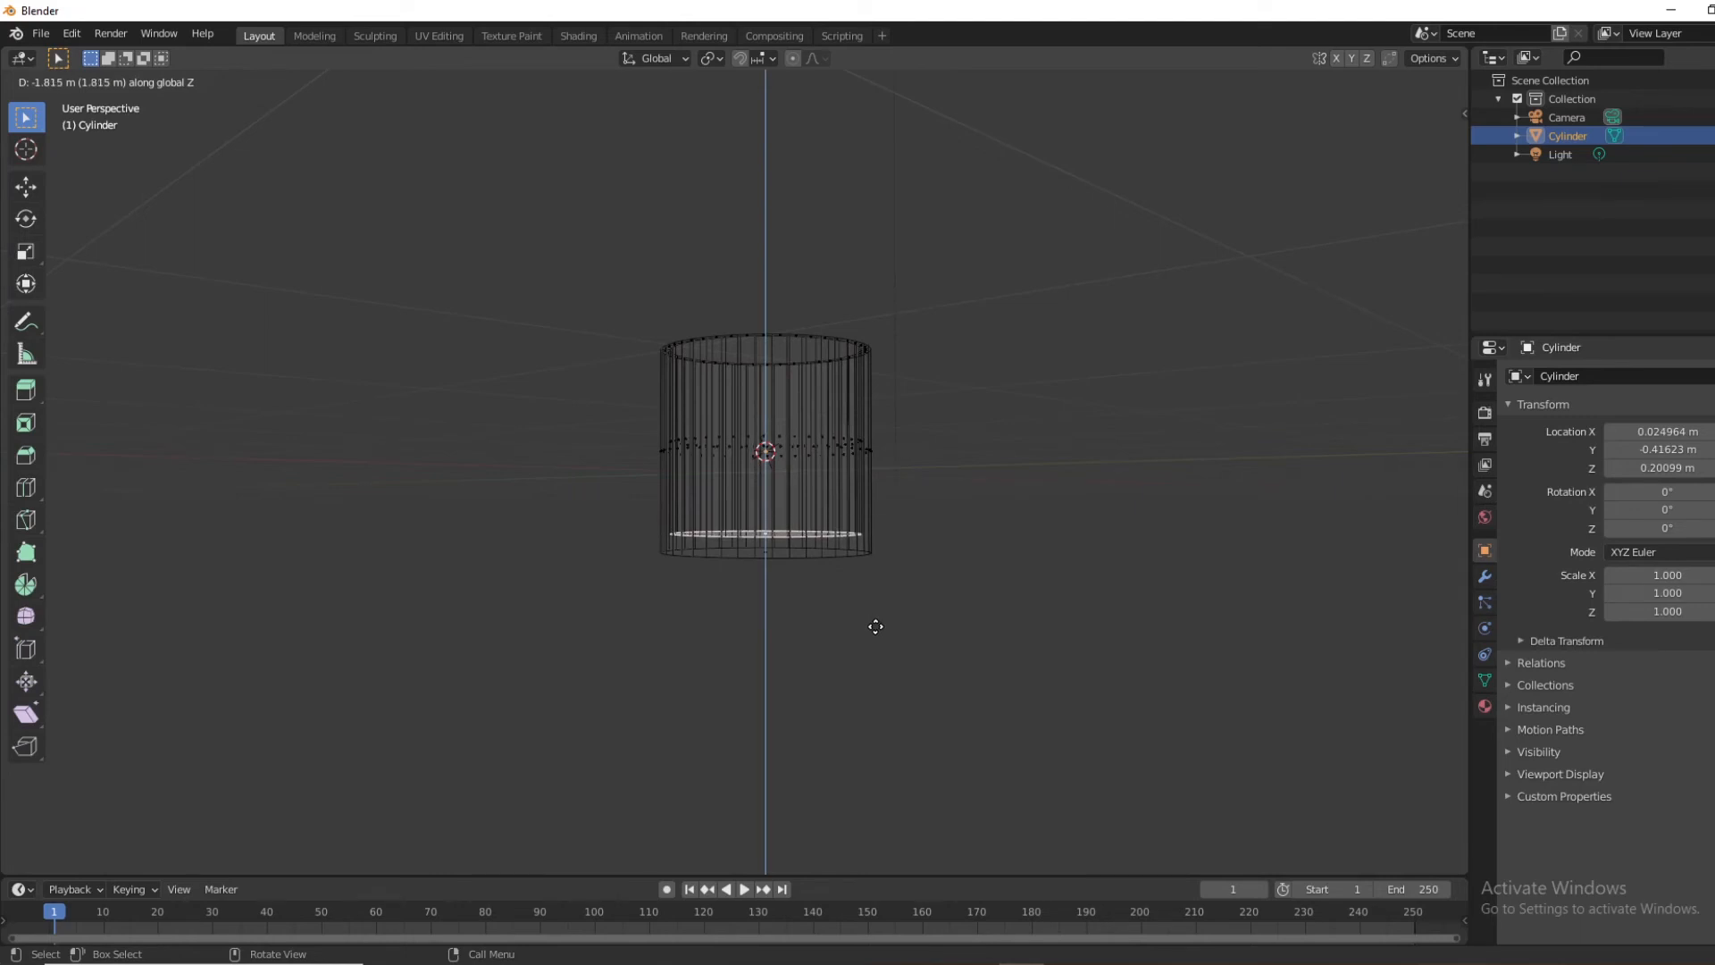
click(875, 626)
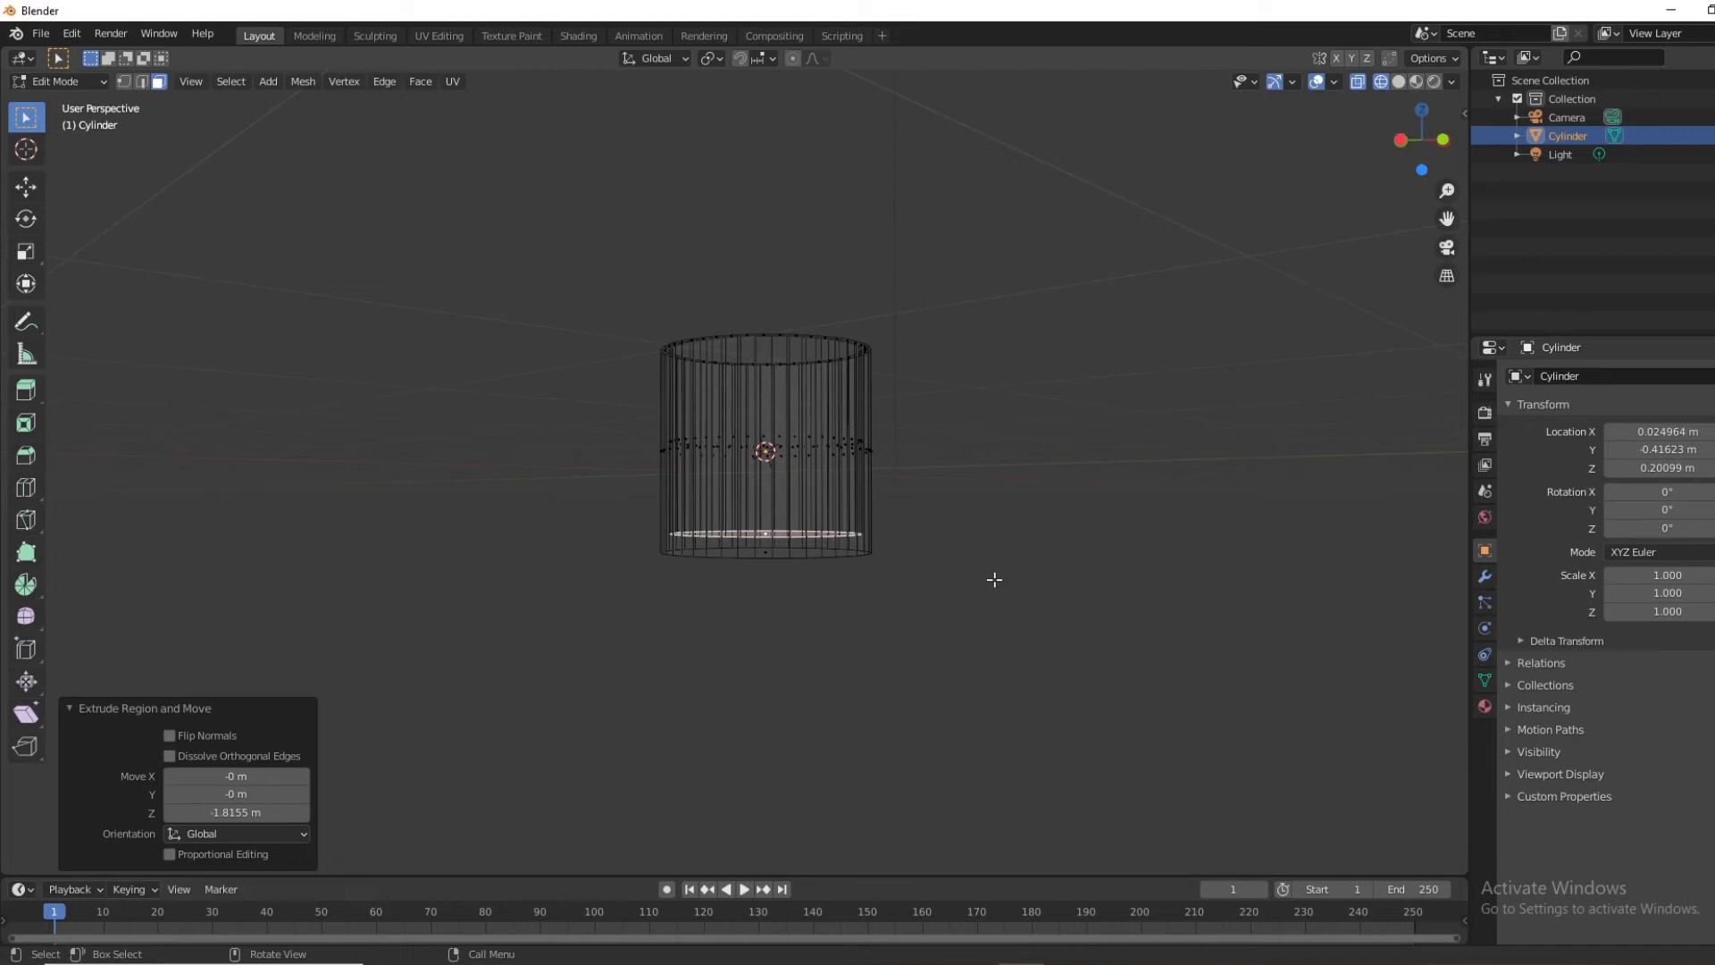
Return to solid shading and inspect the hollowed cylinder's outer wall and base from several angles
key(shift)
key(shift+z)
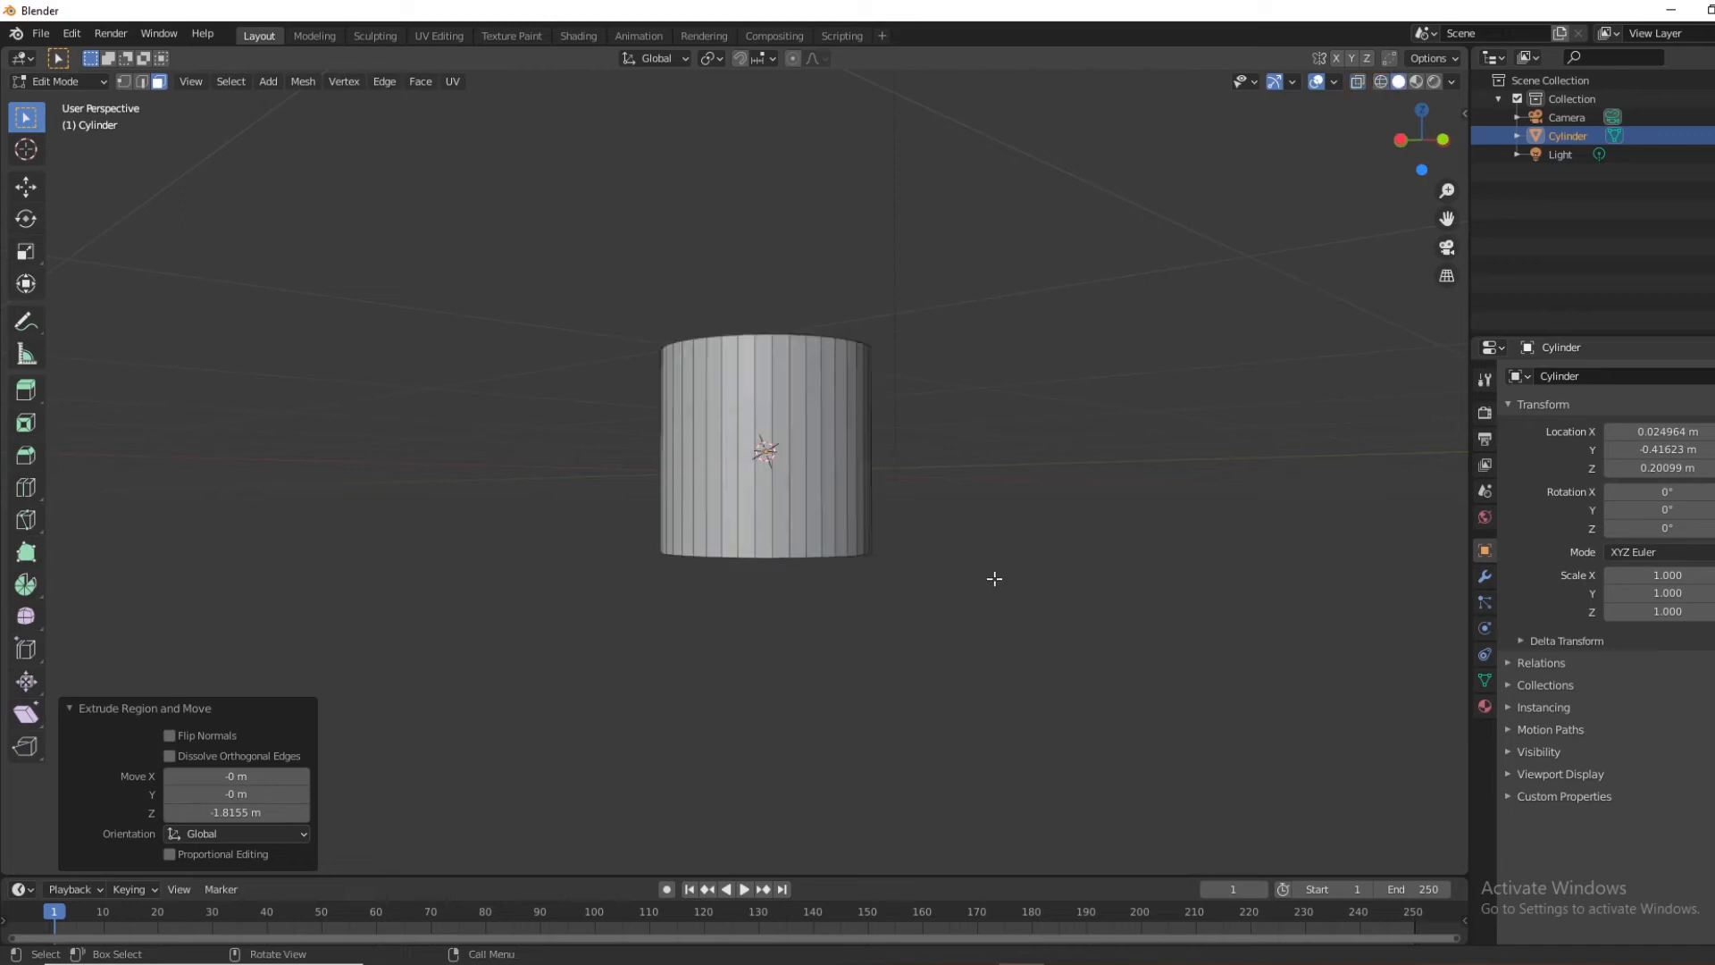
middle_drag(990, 496, 1117, 502)
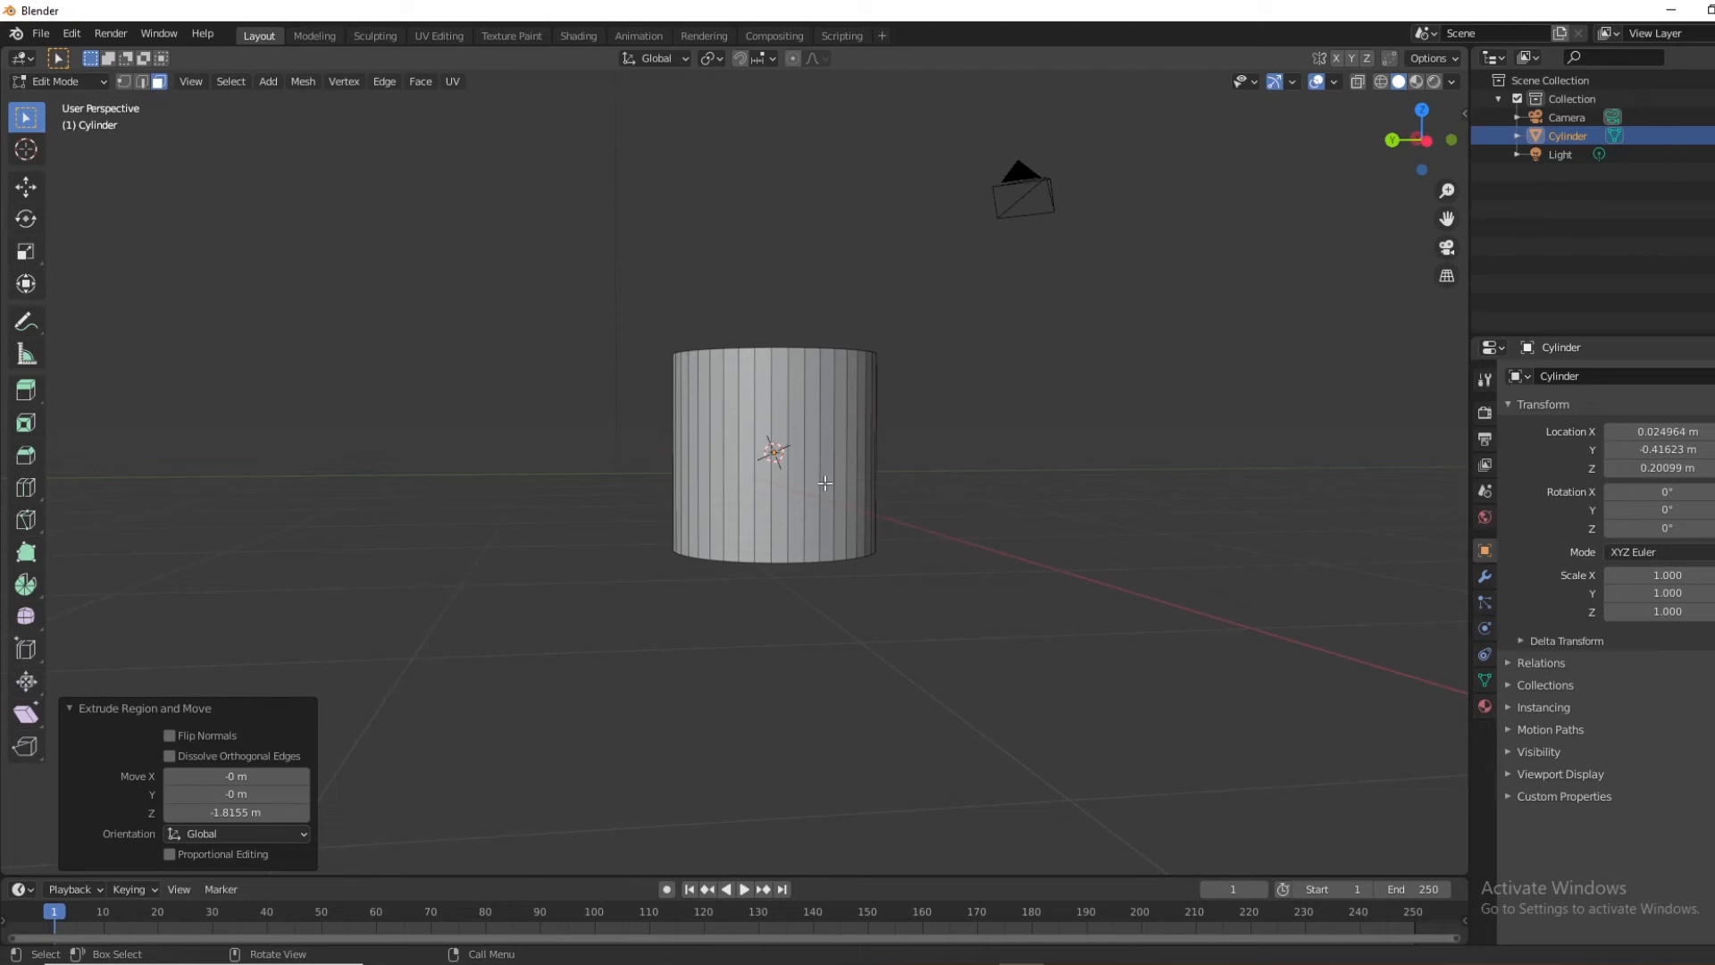
middle_drag(936, 527, 908, 544)
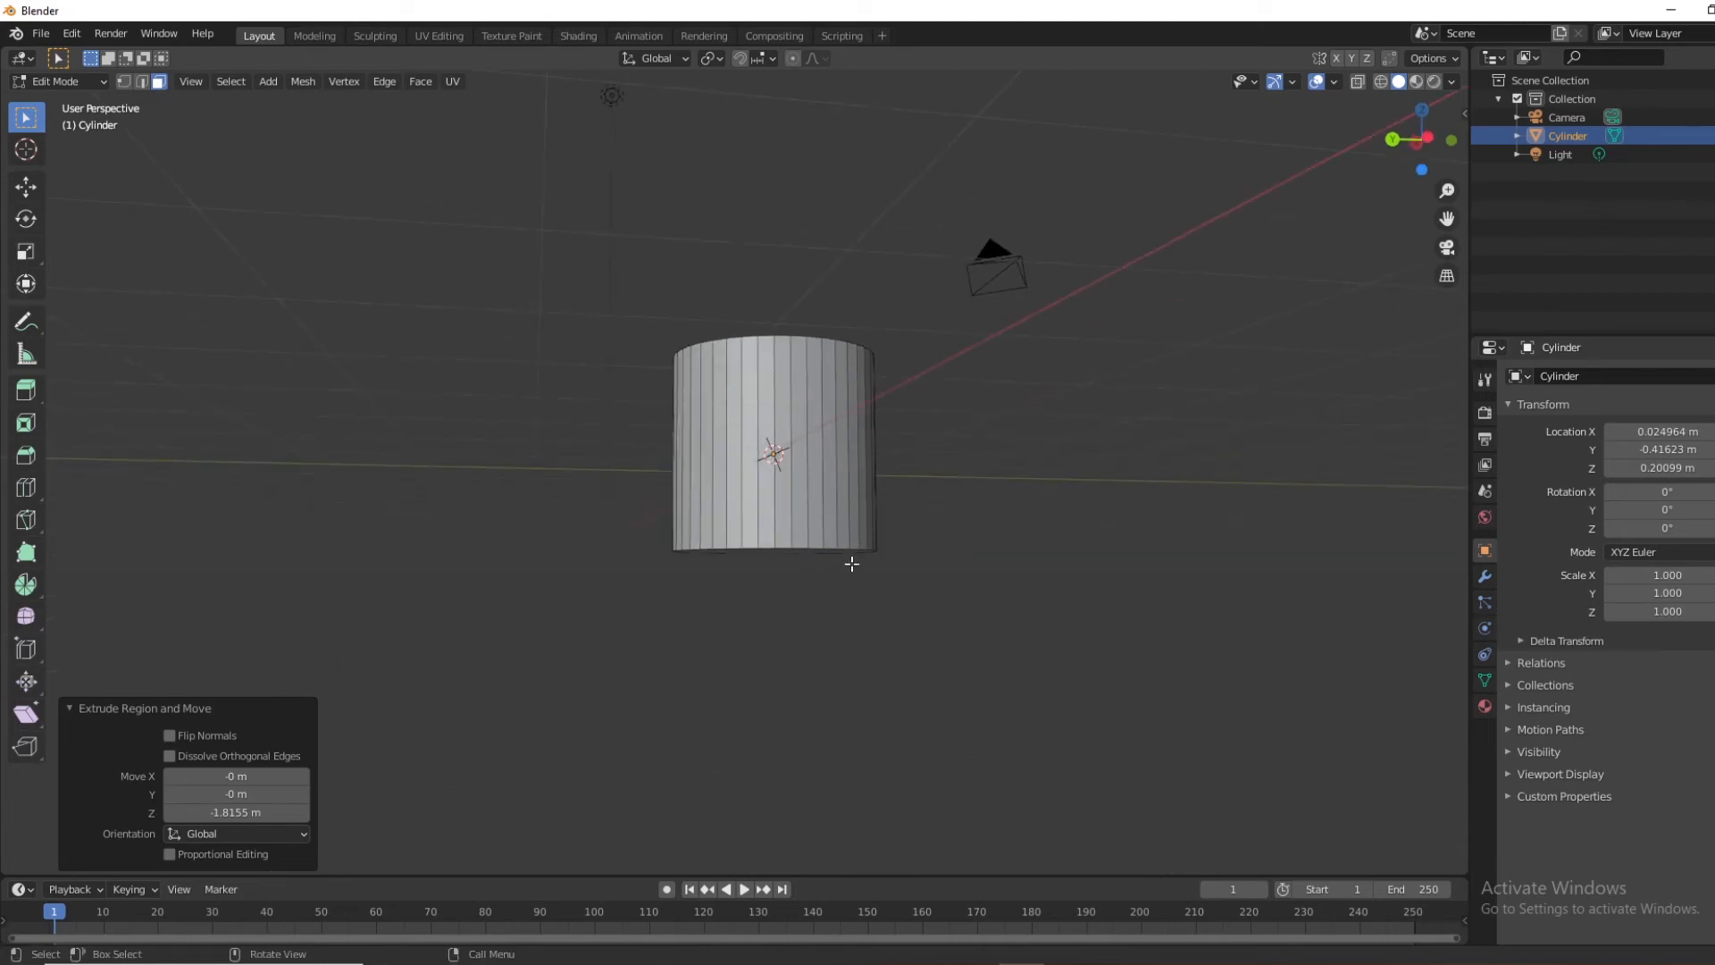
middle_drag(938, 517, 964, 572)
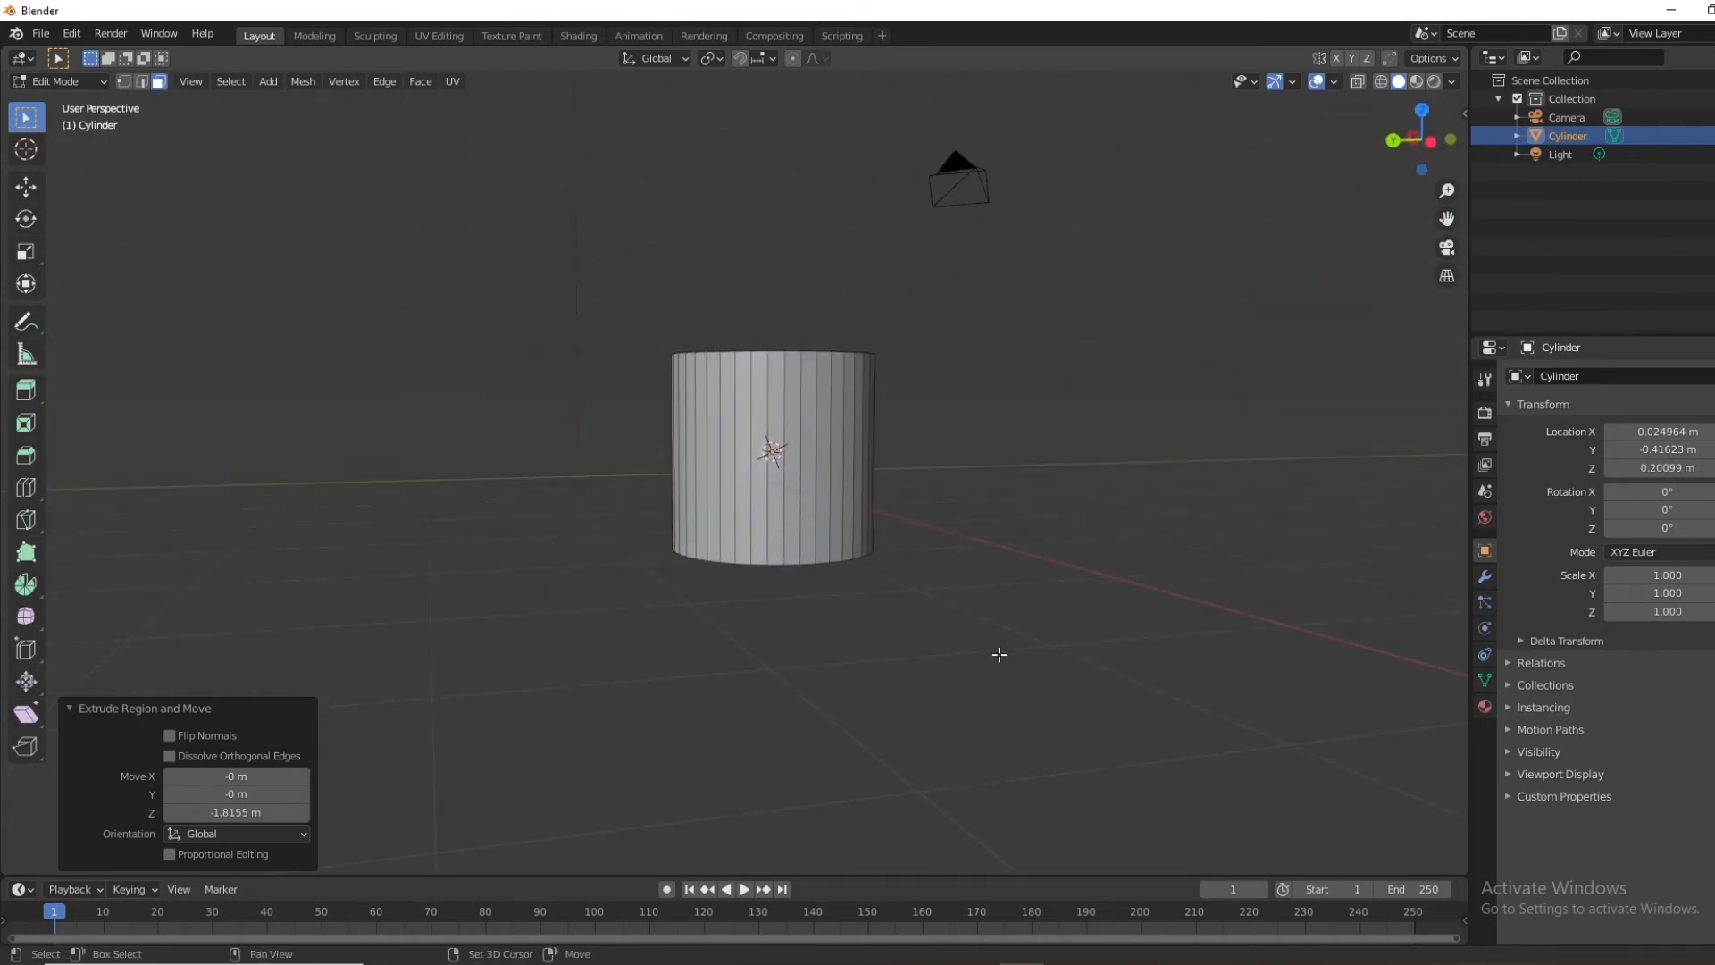
Switch to wireframe display and vertex selection, and clear the current selection on the cylinder
key(shift+z)
mouse_move(997, 568)
middle_down()
mouse_move(1000, 532)
mouse_move(1013, 543)
middle_up()
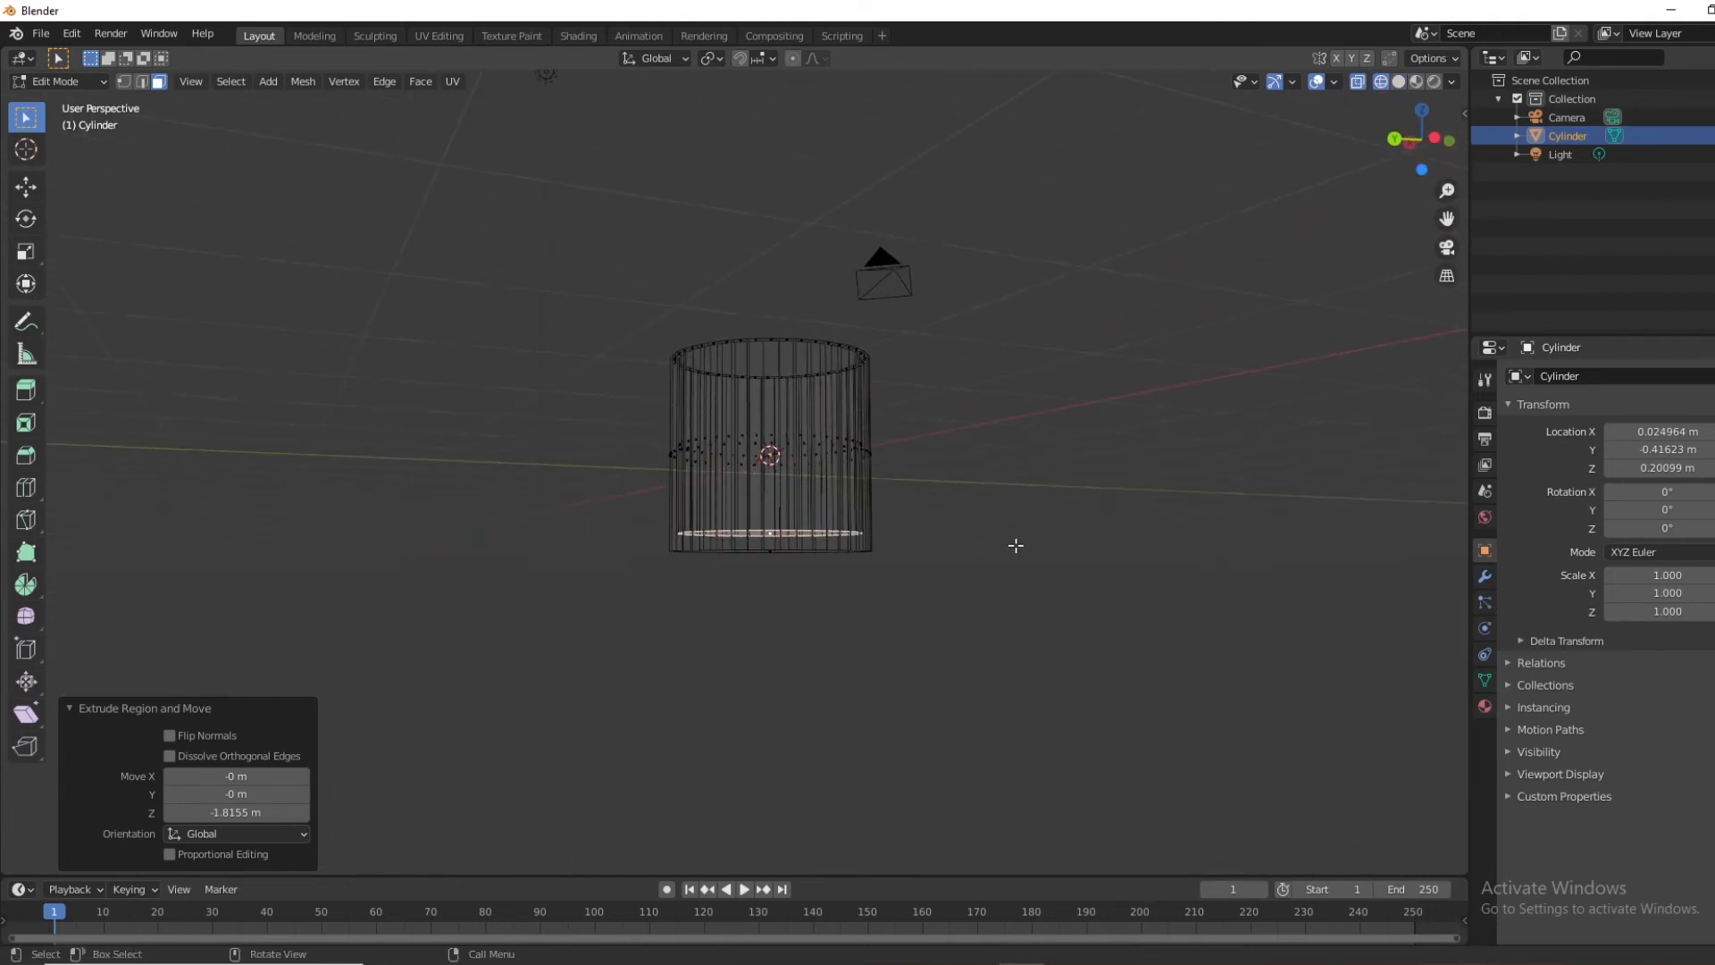
click(123, 79)
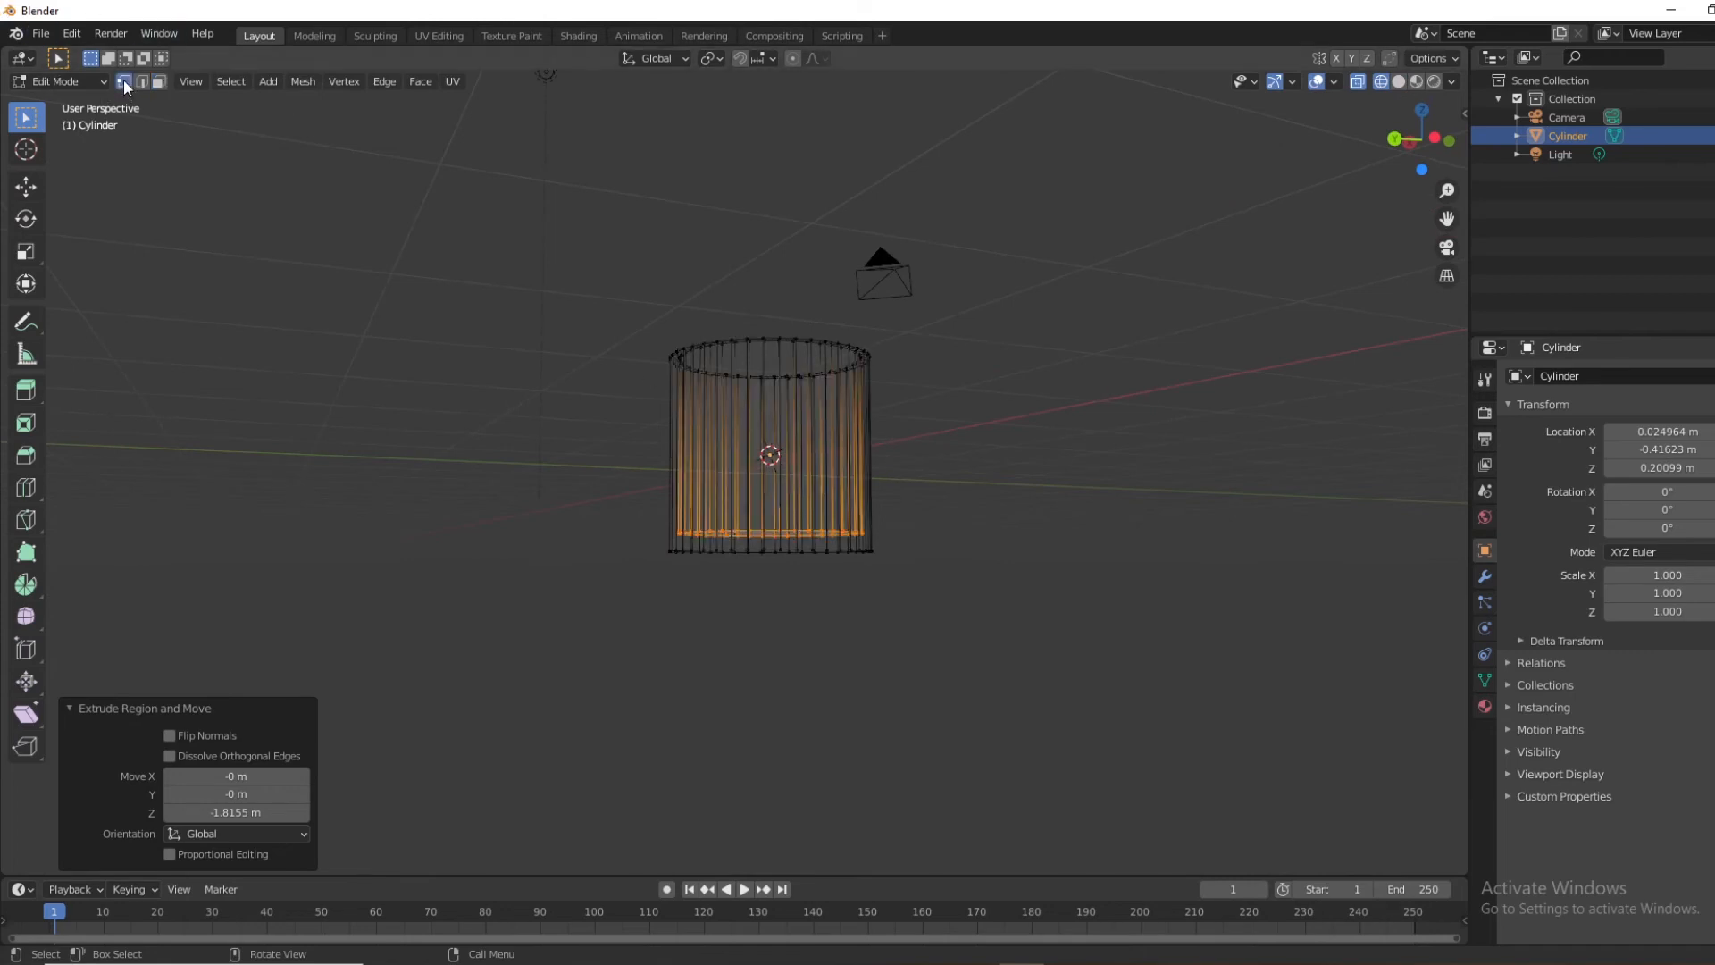
click(397, 365)
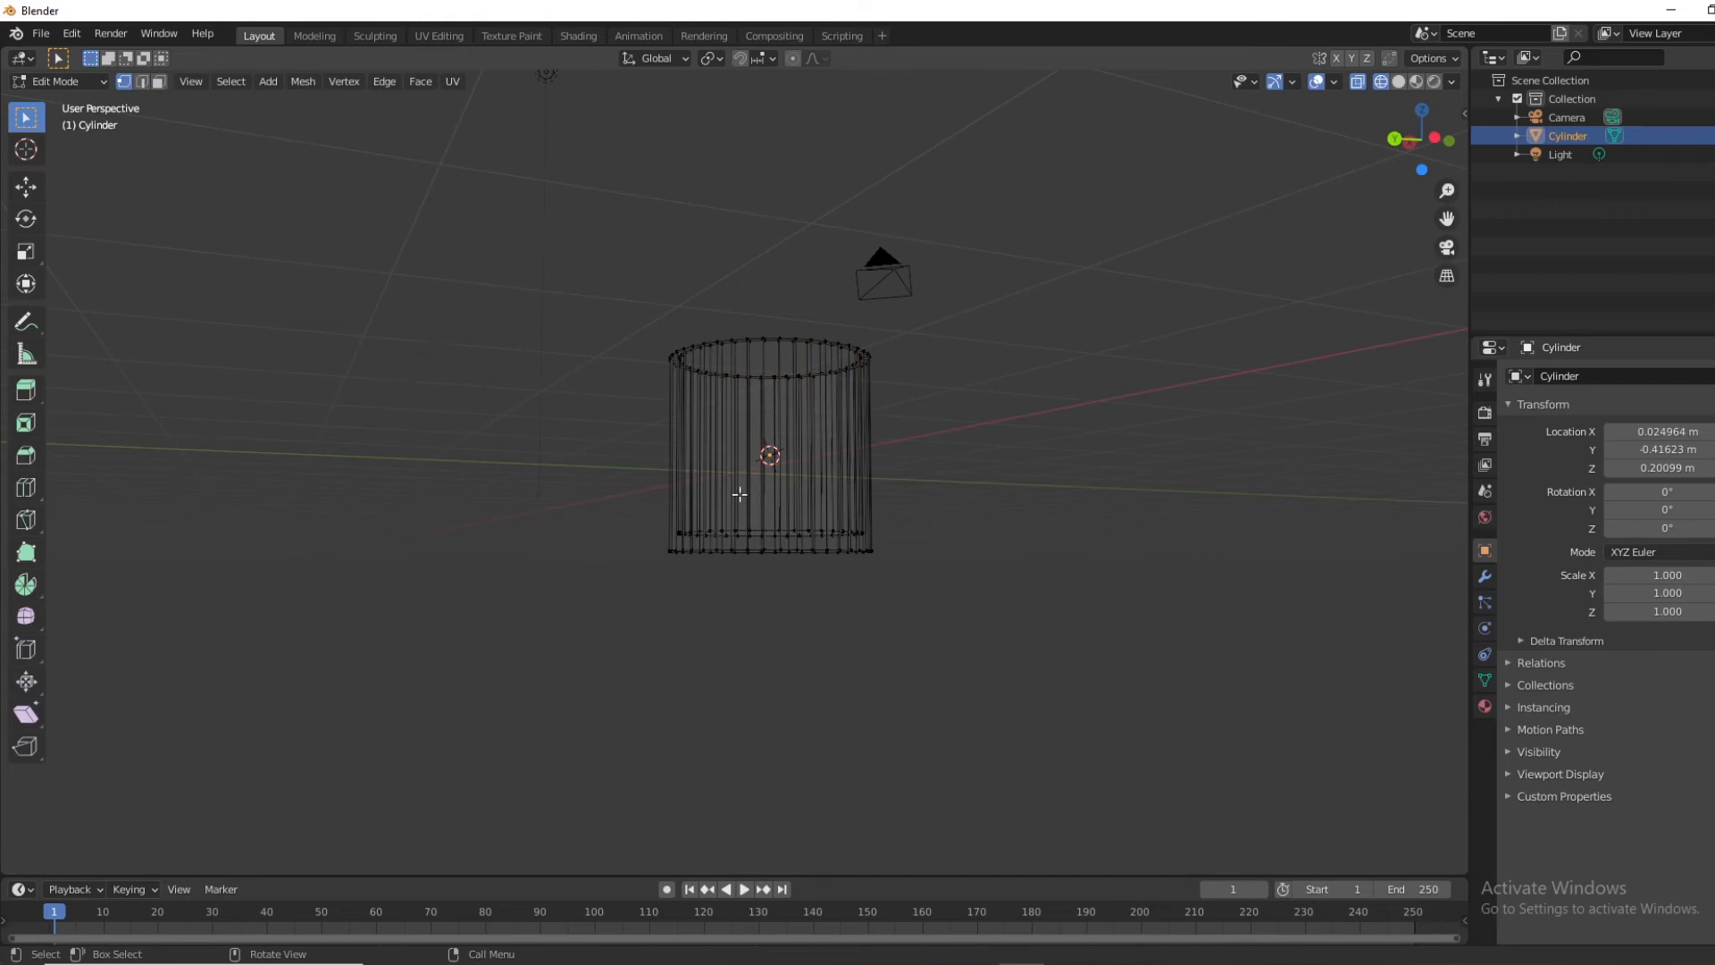
Select all vertices of the cylinder's outer base and try scaling them to about 0.786
middle_drag(635, 582, 586, 519)
scroll(644, 576, up, 4)
drag(572, 621, 1026, 777)
middle_drag(1050, 710, 1036, 743)
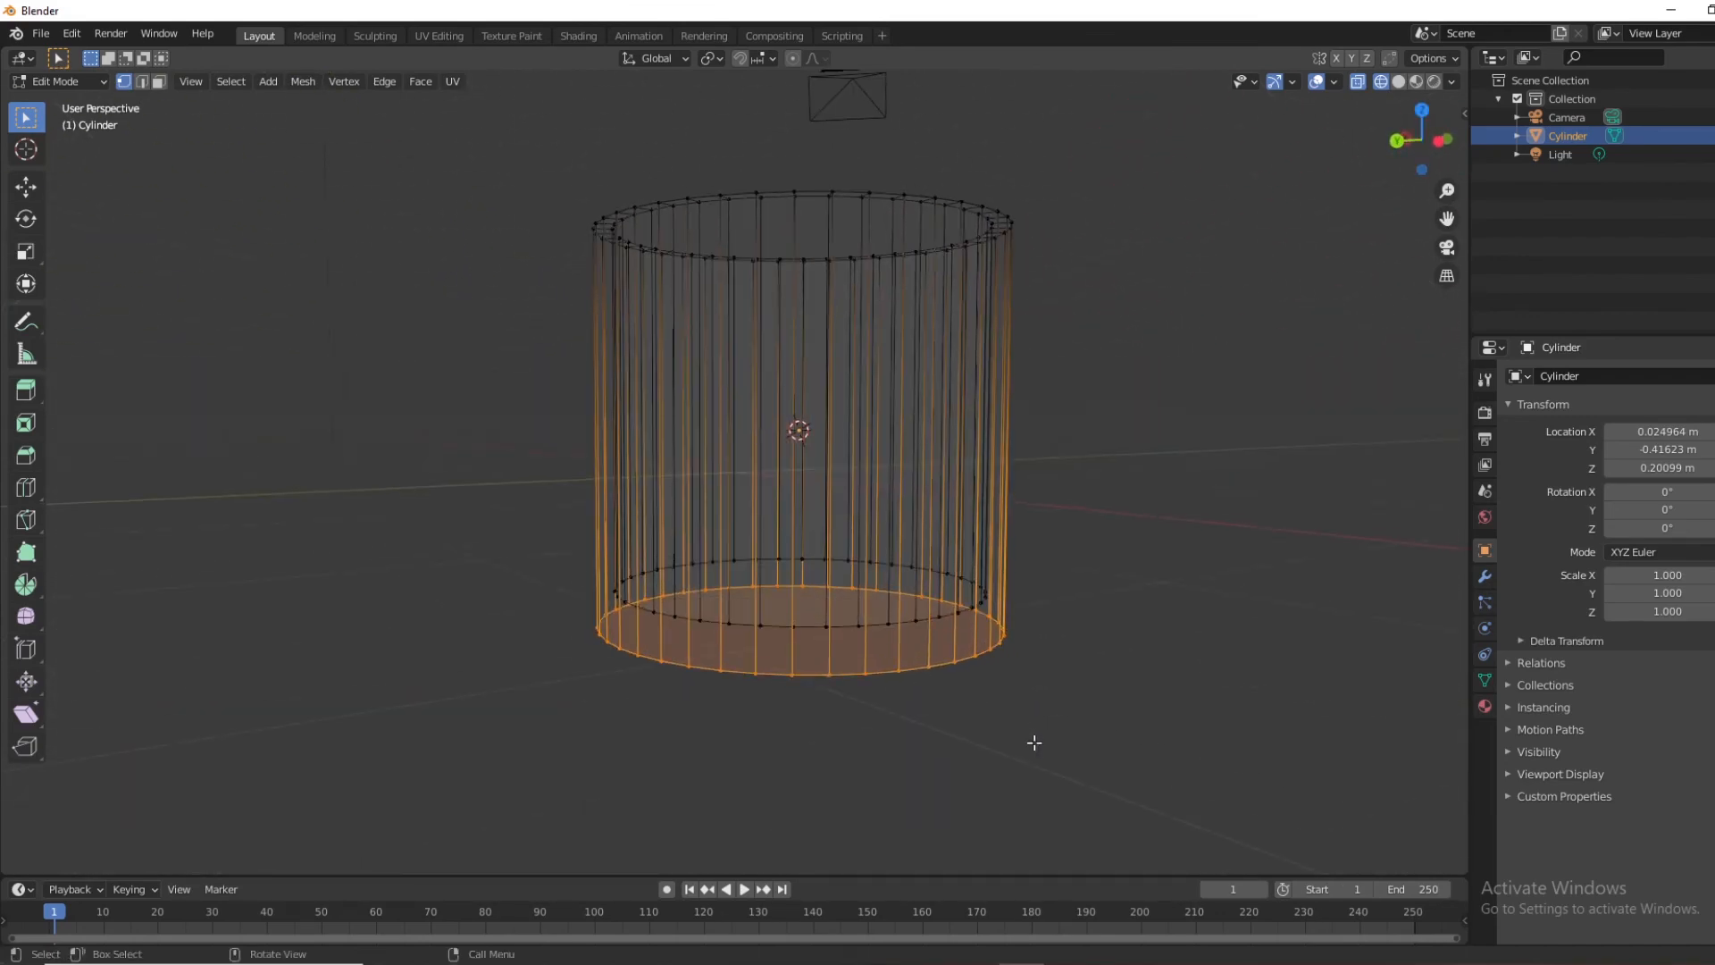
key(s)
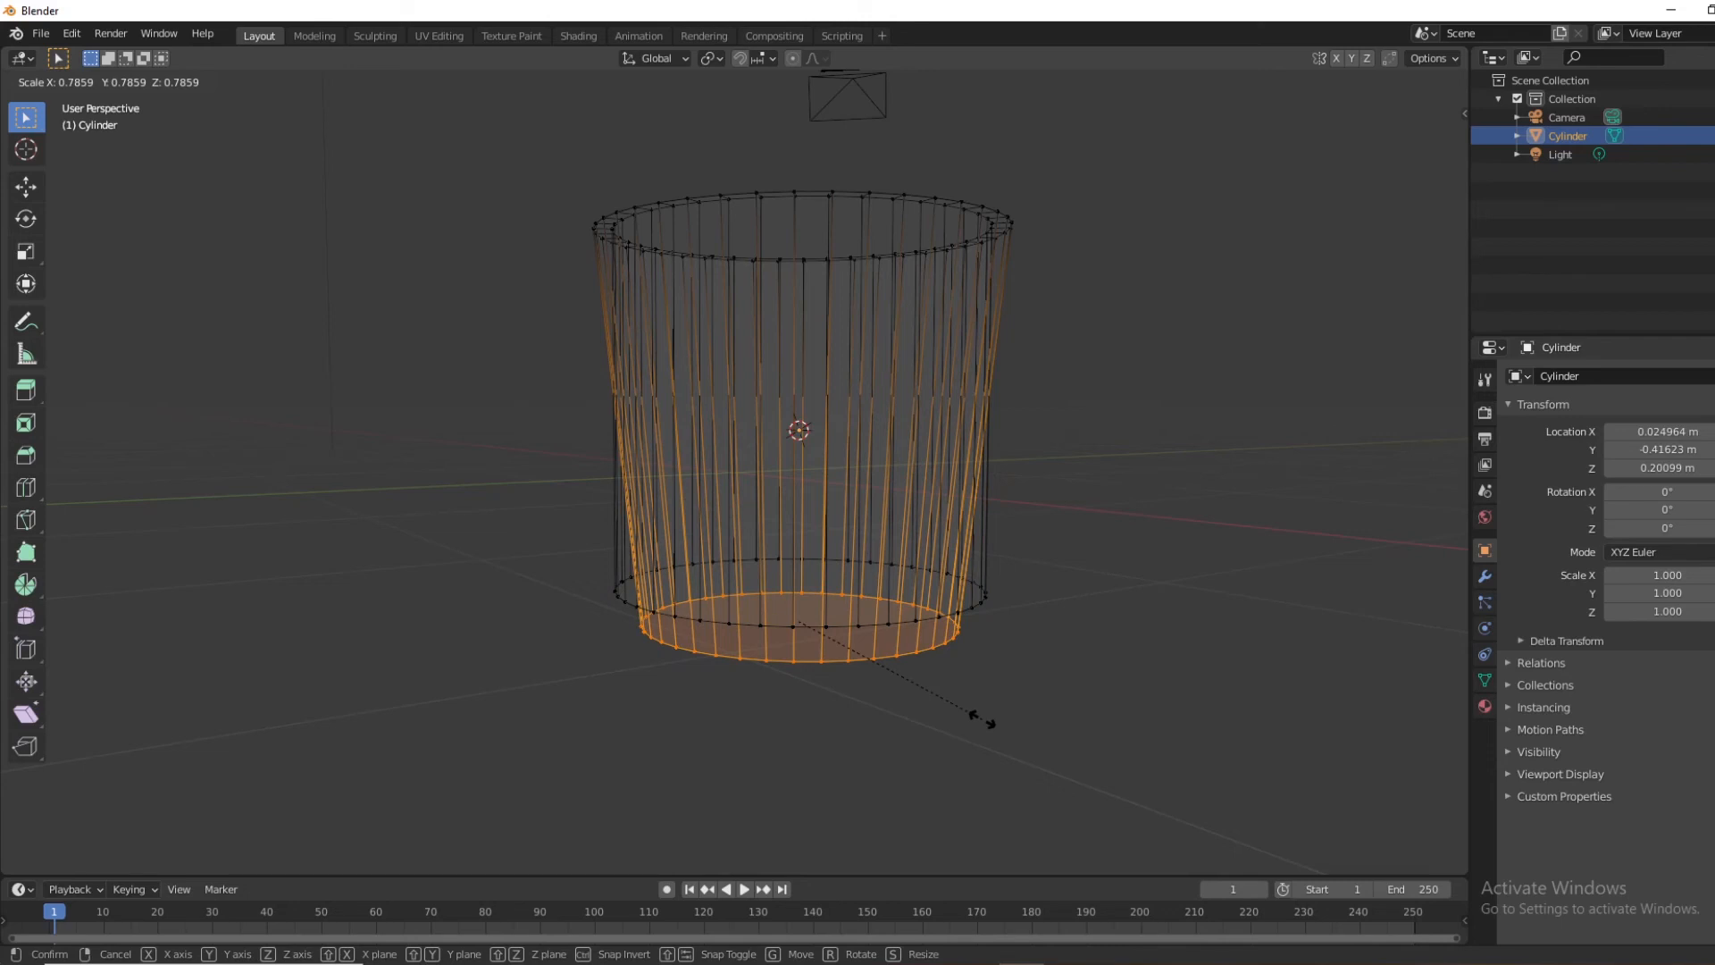
click(982, 719)
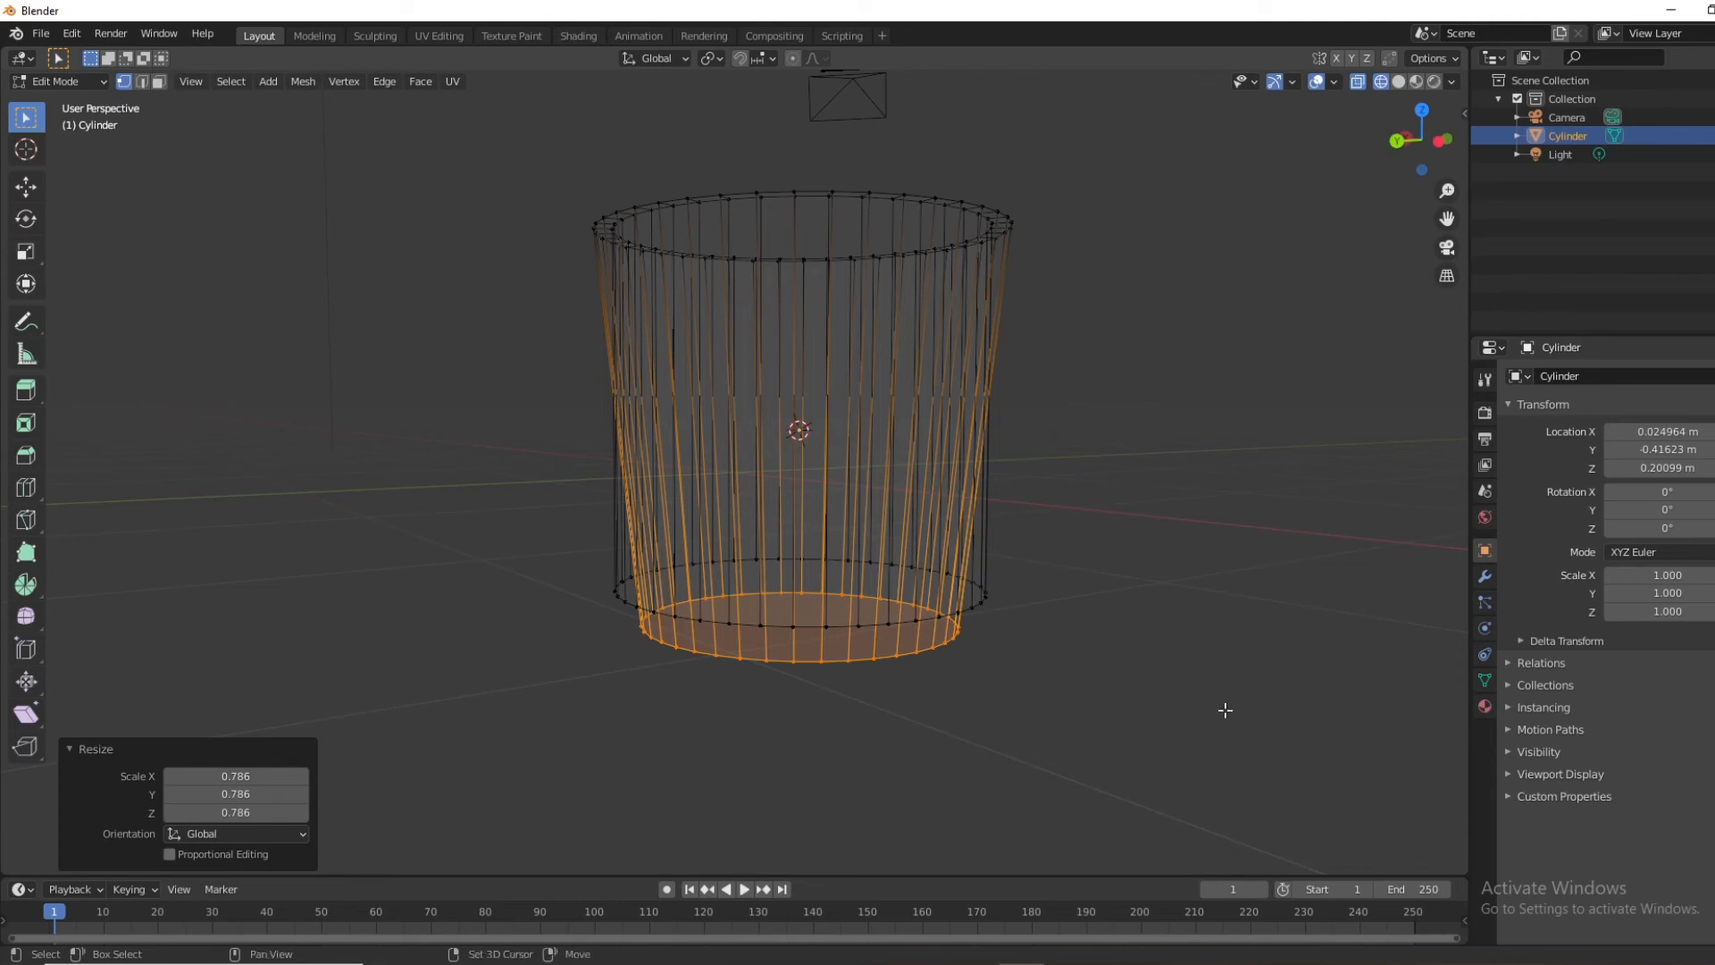
Check the narrowed outer base in solid shading, return to wireframe, and undo the scaling
key(shift+z)
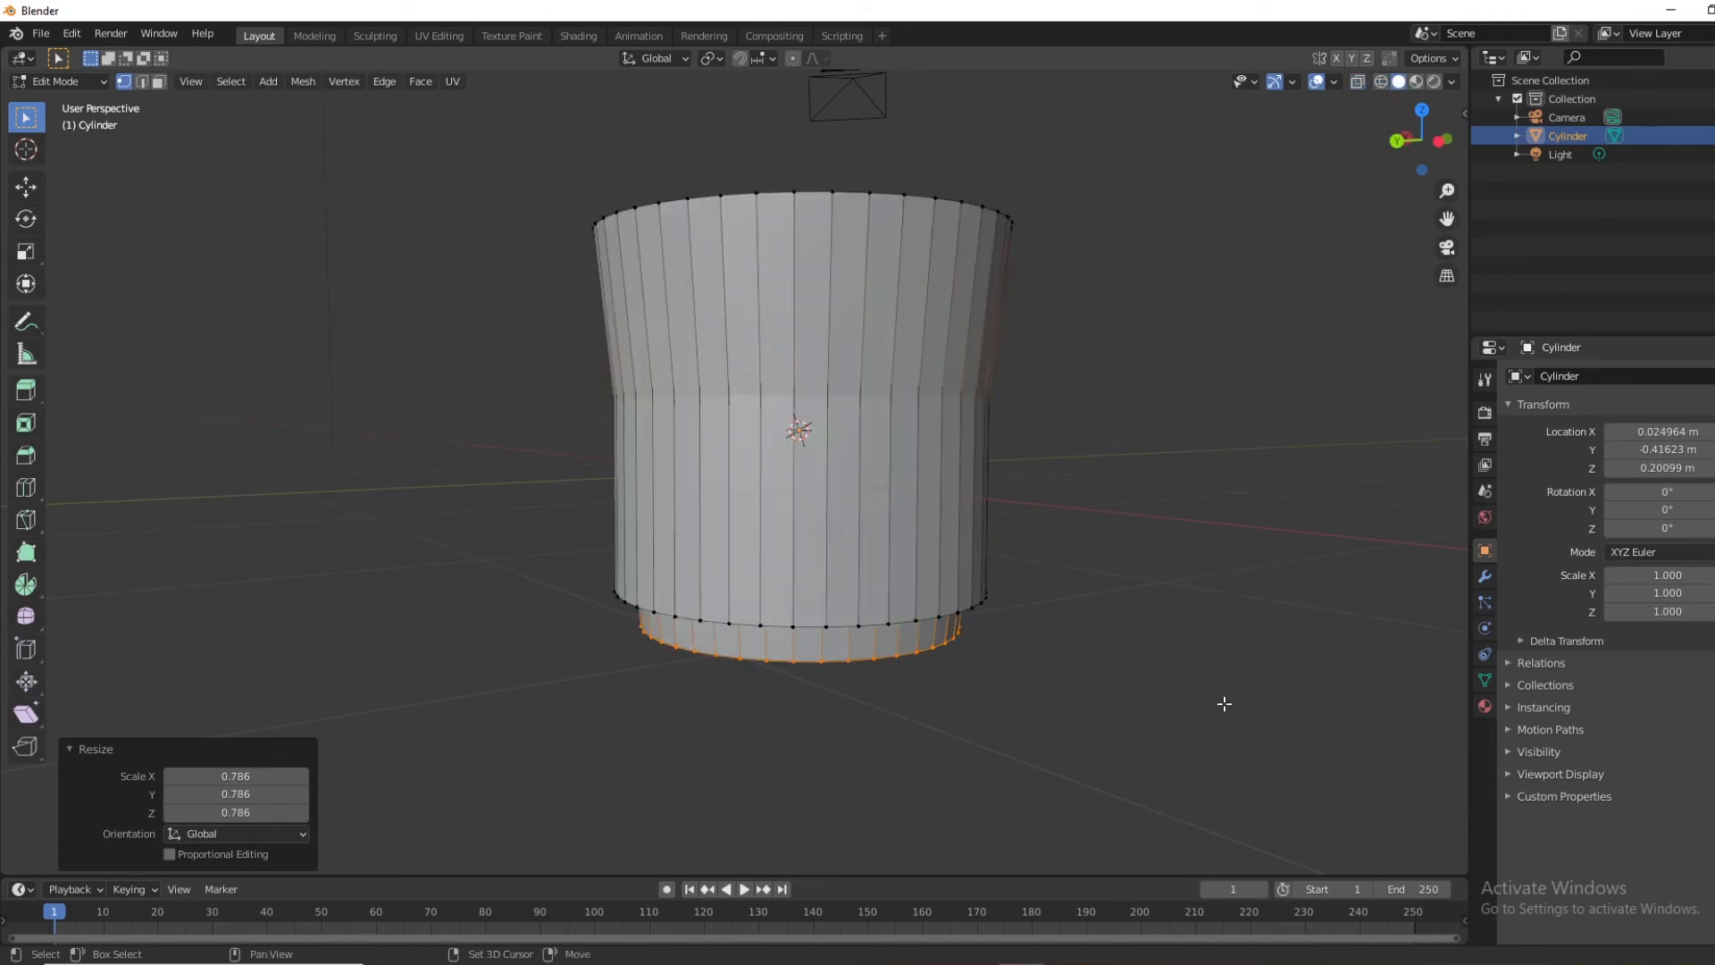
middle_drag(1221, 703, 1181, 583)
scroll(1181, 582, up, 1)
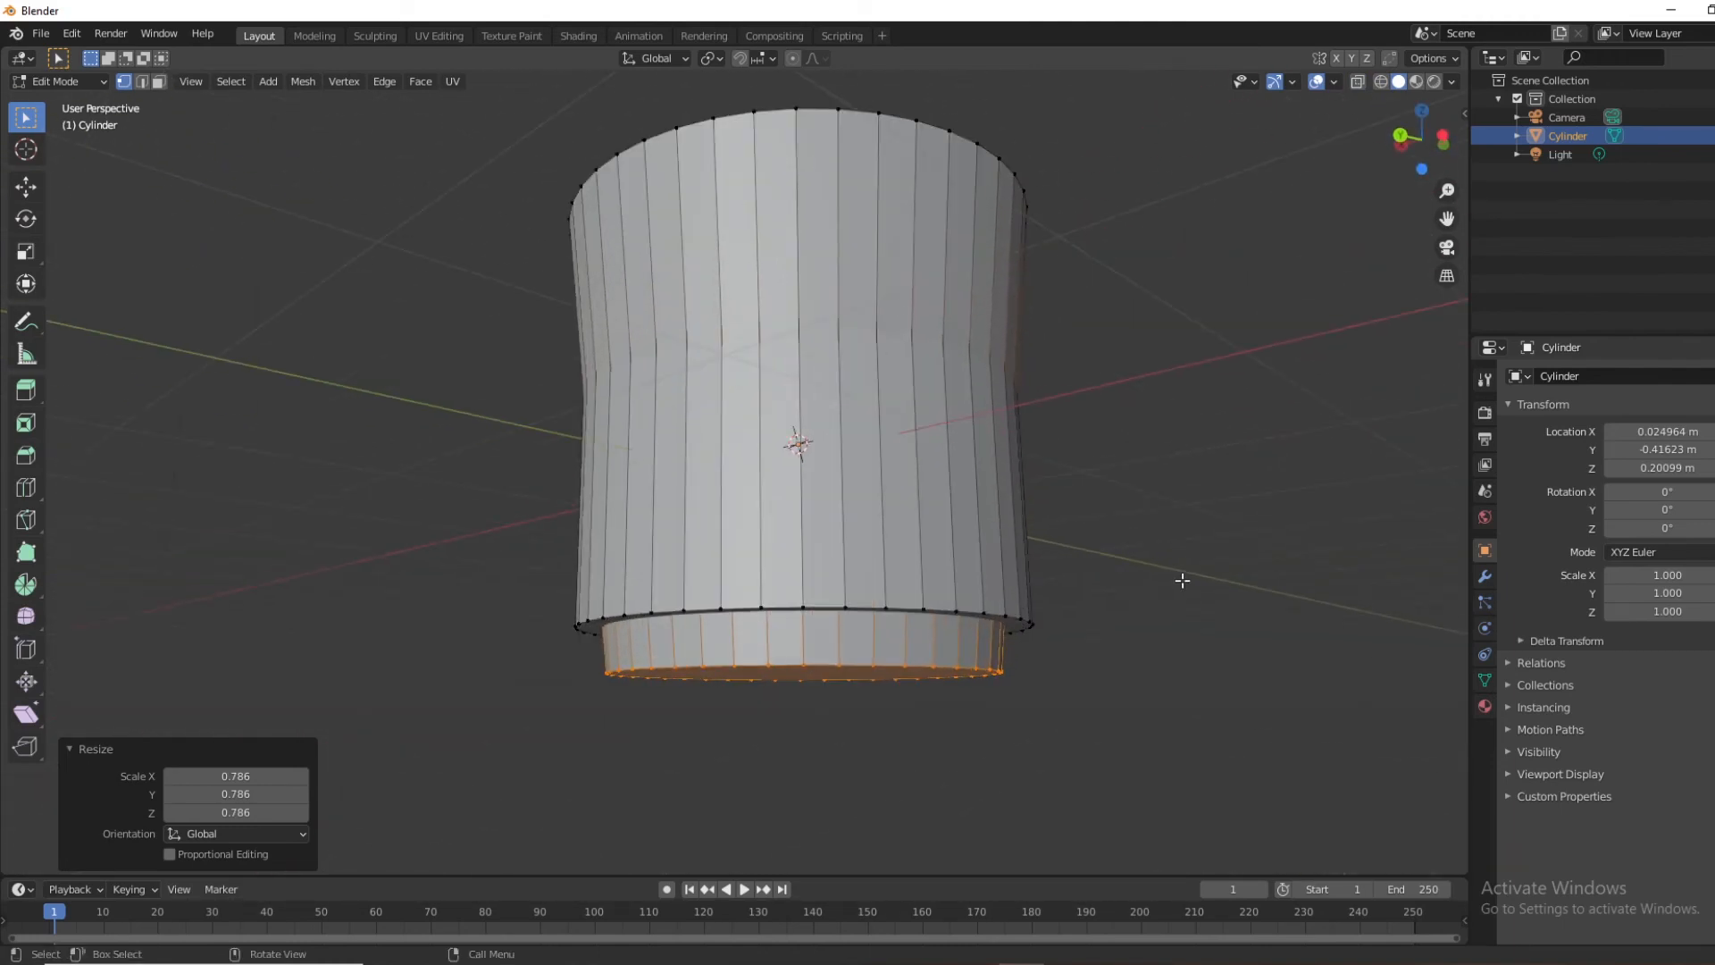
key(shift+z)
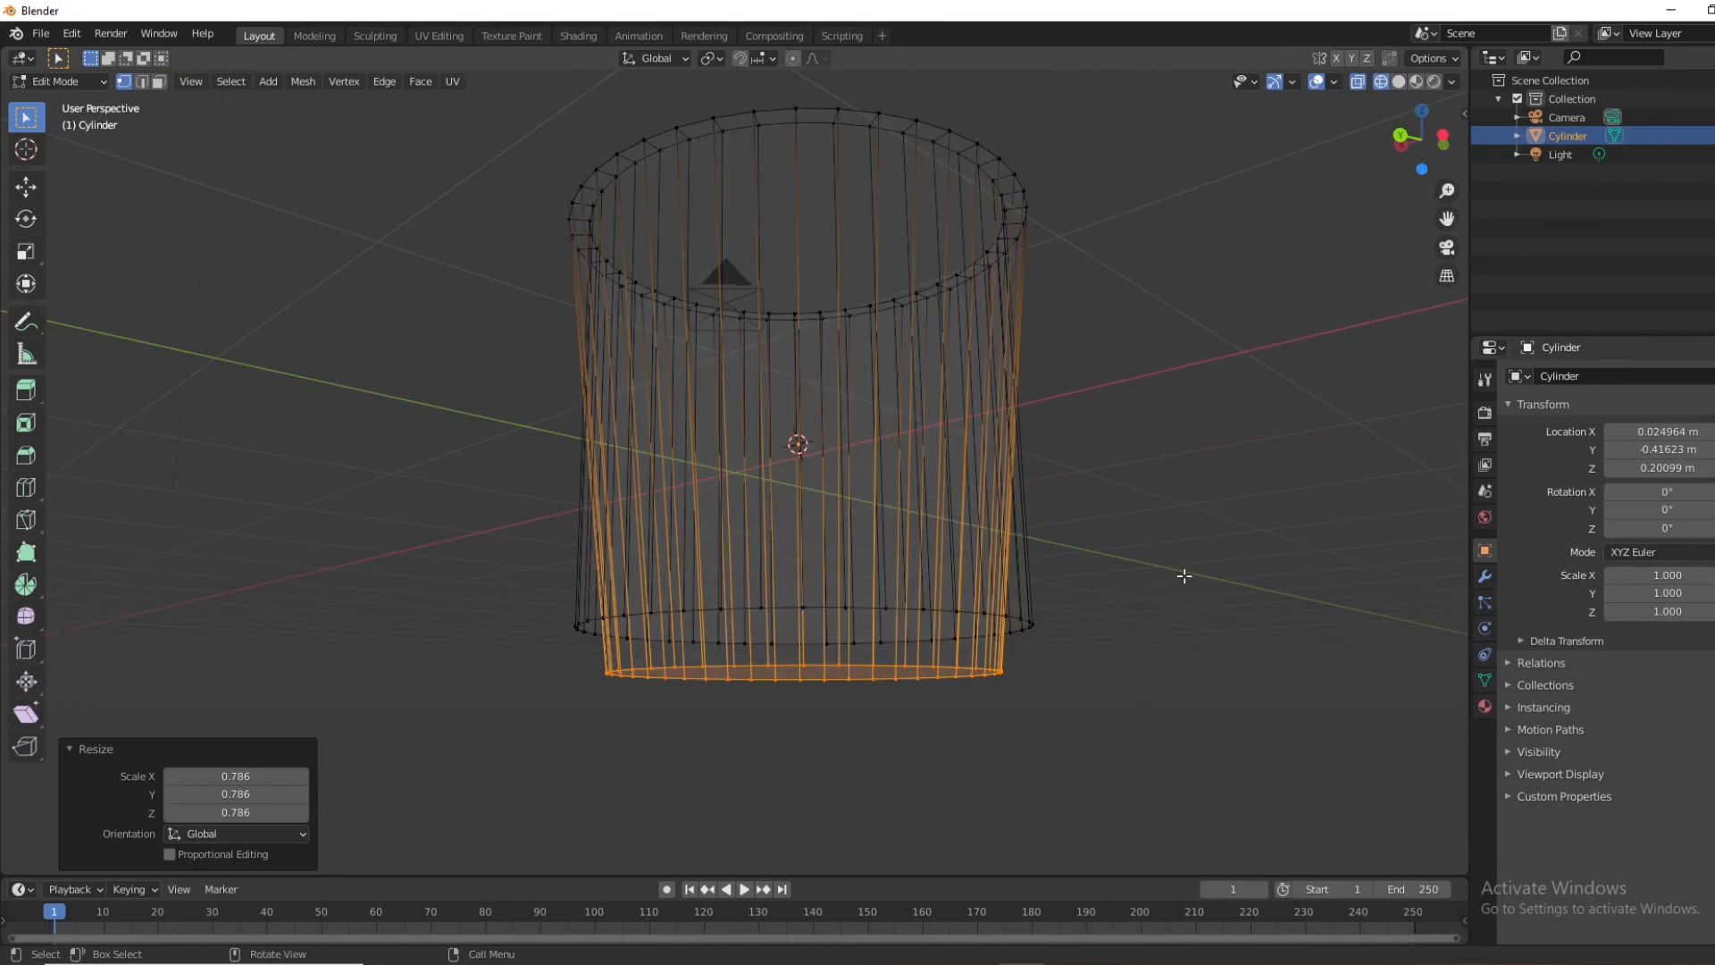
key(ctrl+z)
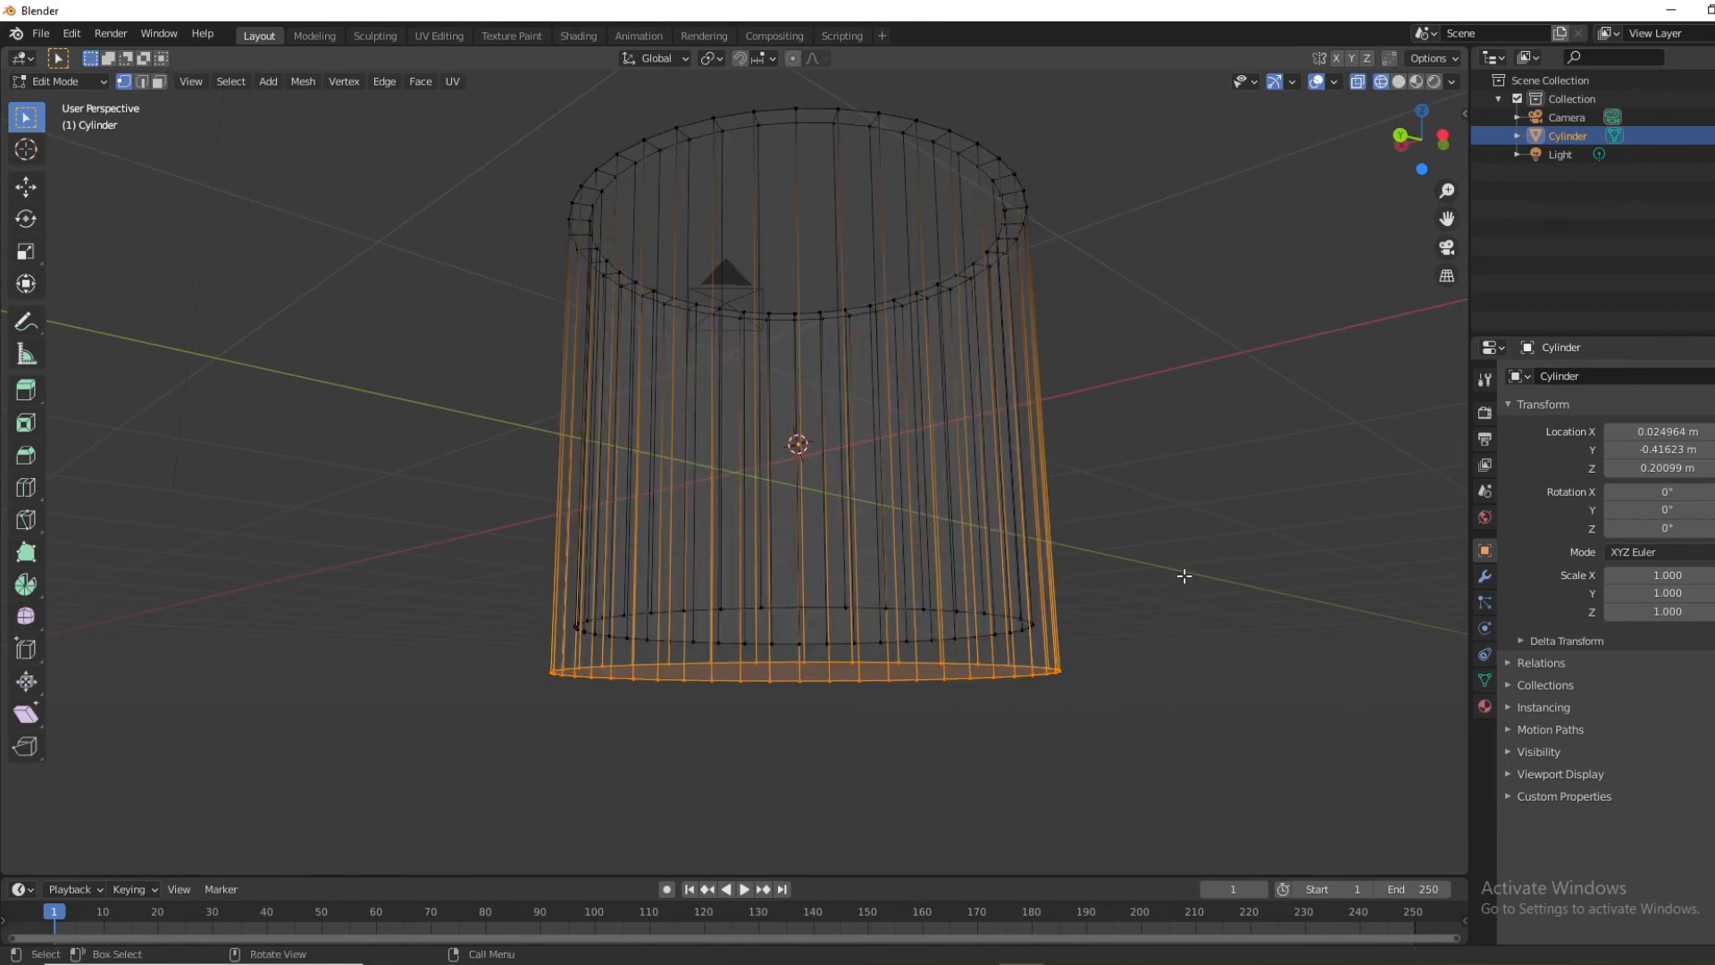
Select only the vertices of the cup's inner floor and scale them to about 0.706
key(alt+a)
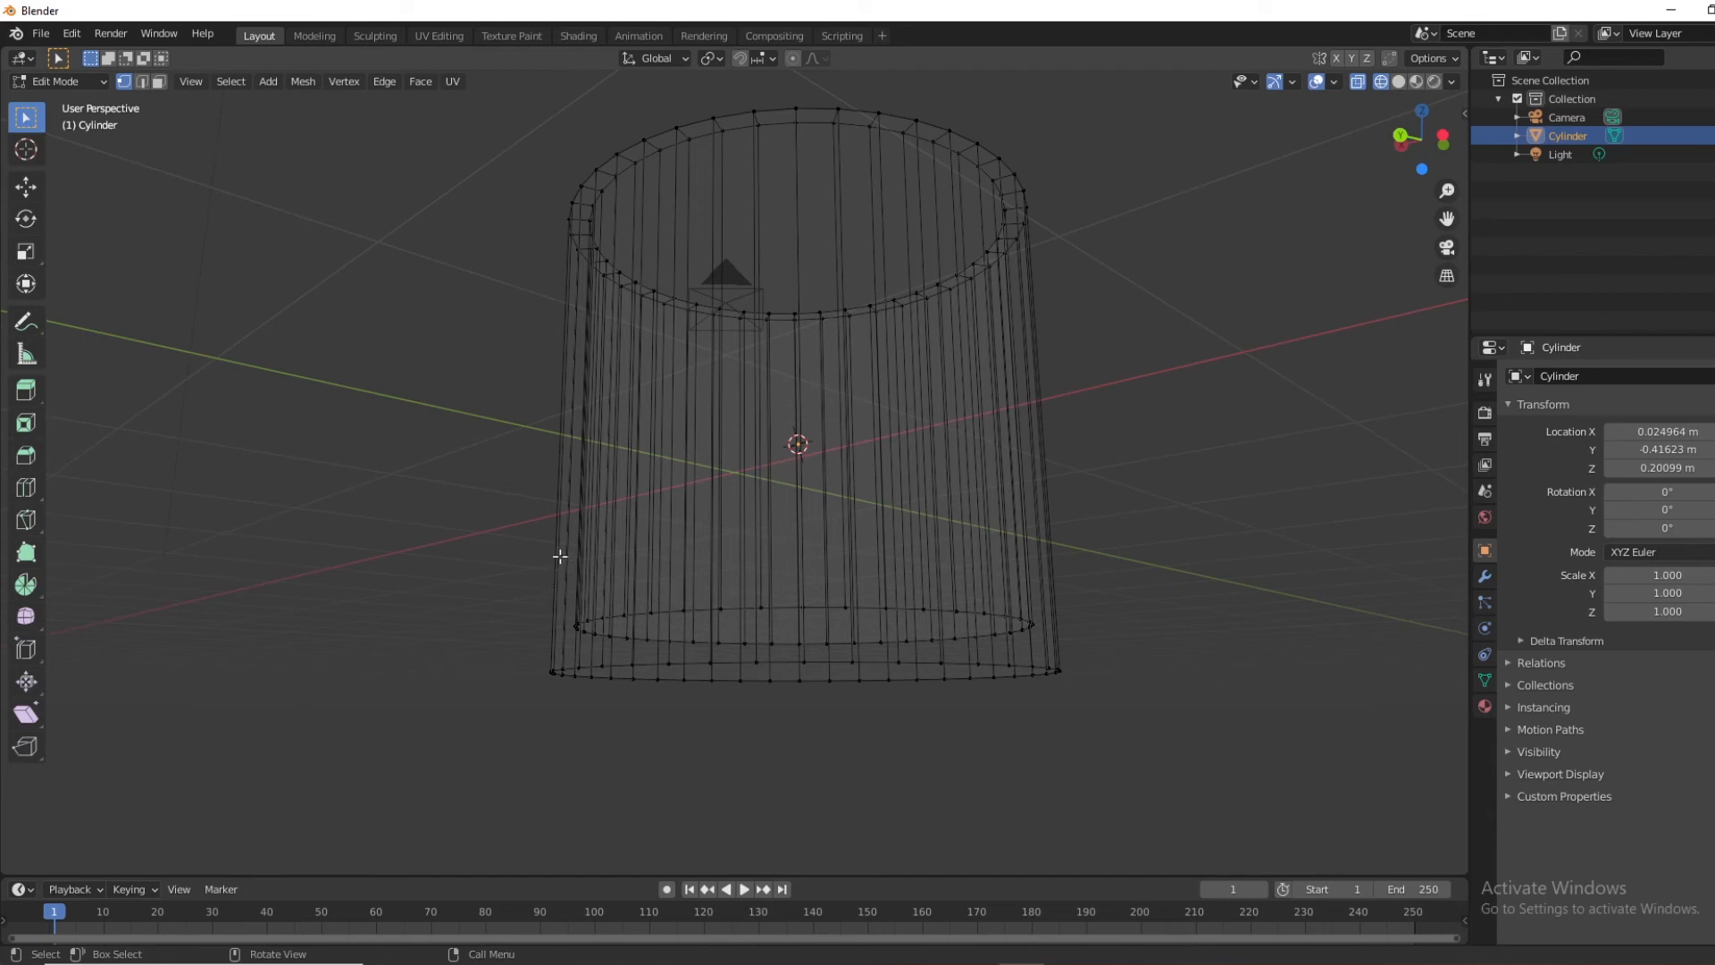
drag(560, 557, 1078, 652)
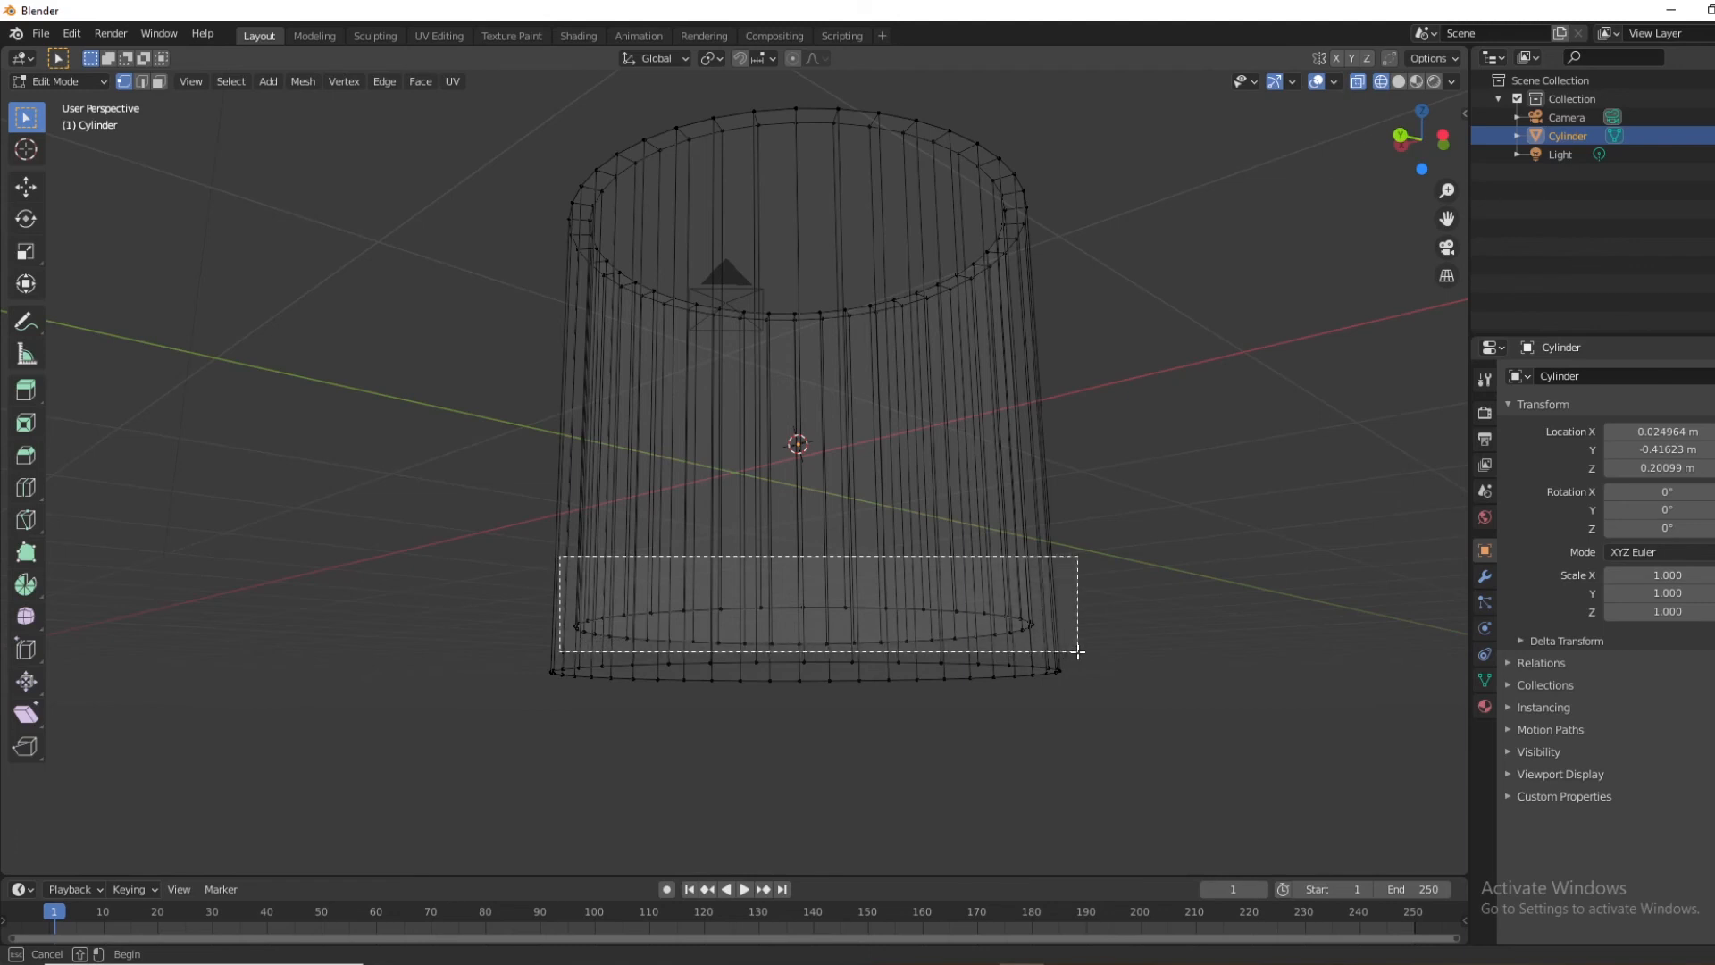
drag(1078, 652, 1076, 651)
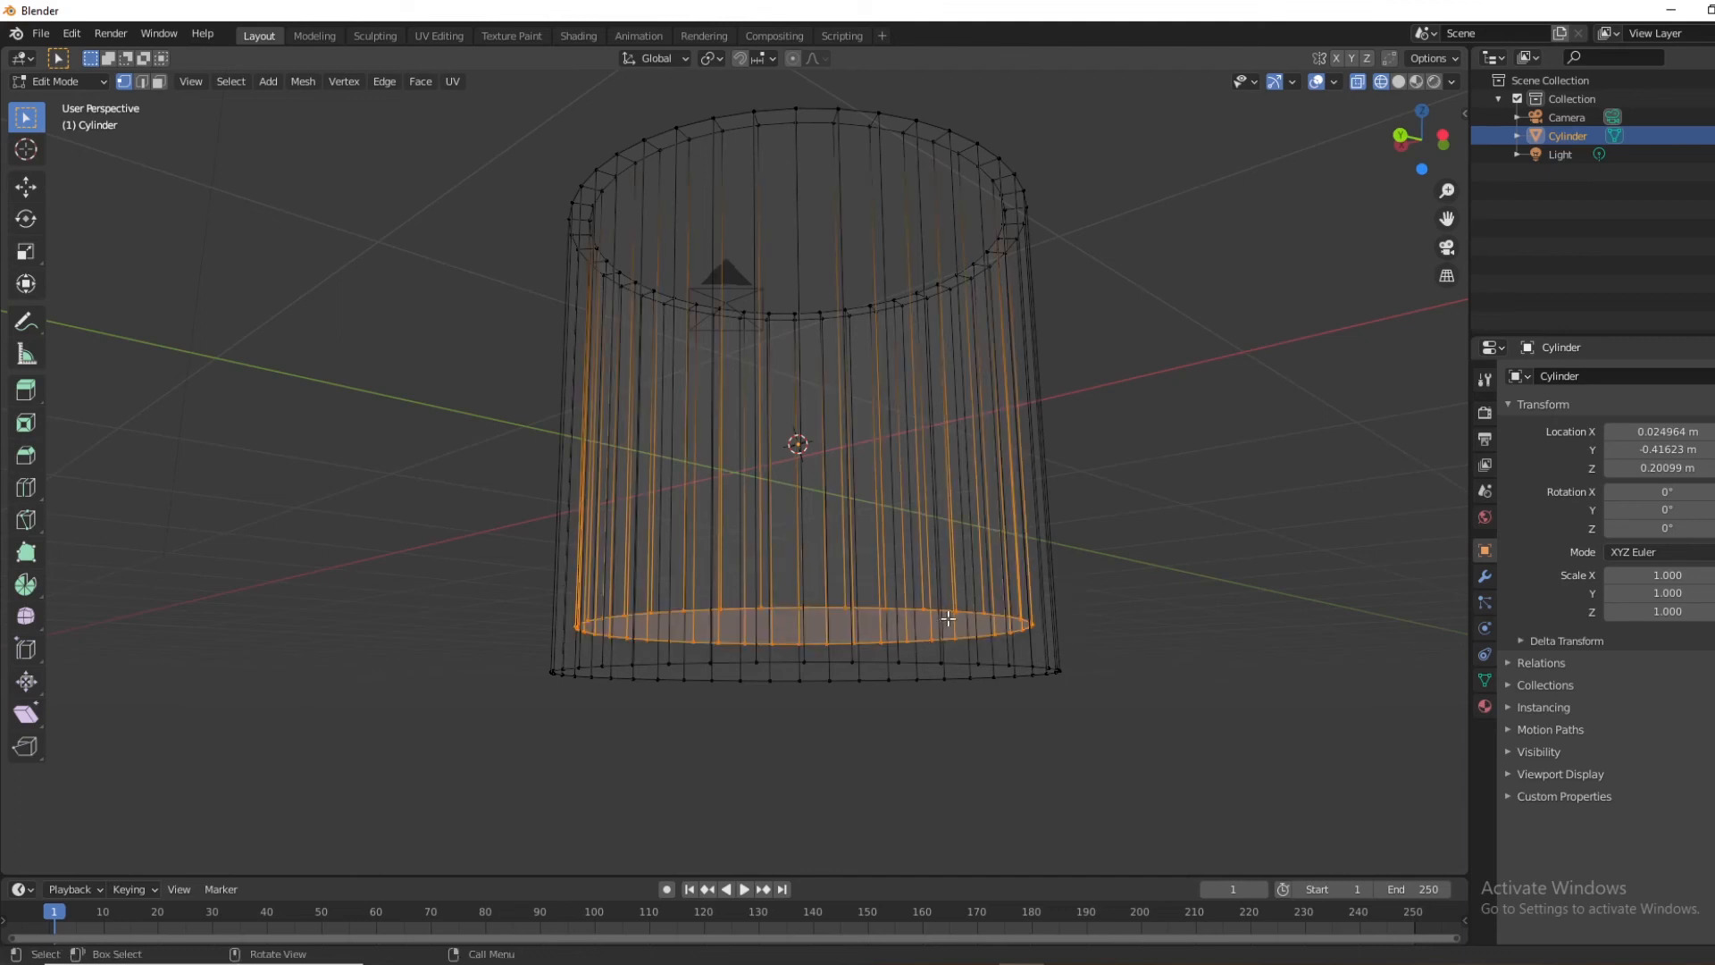
key(s)
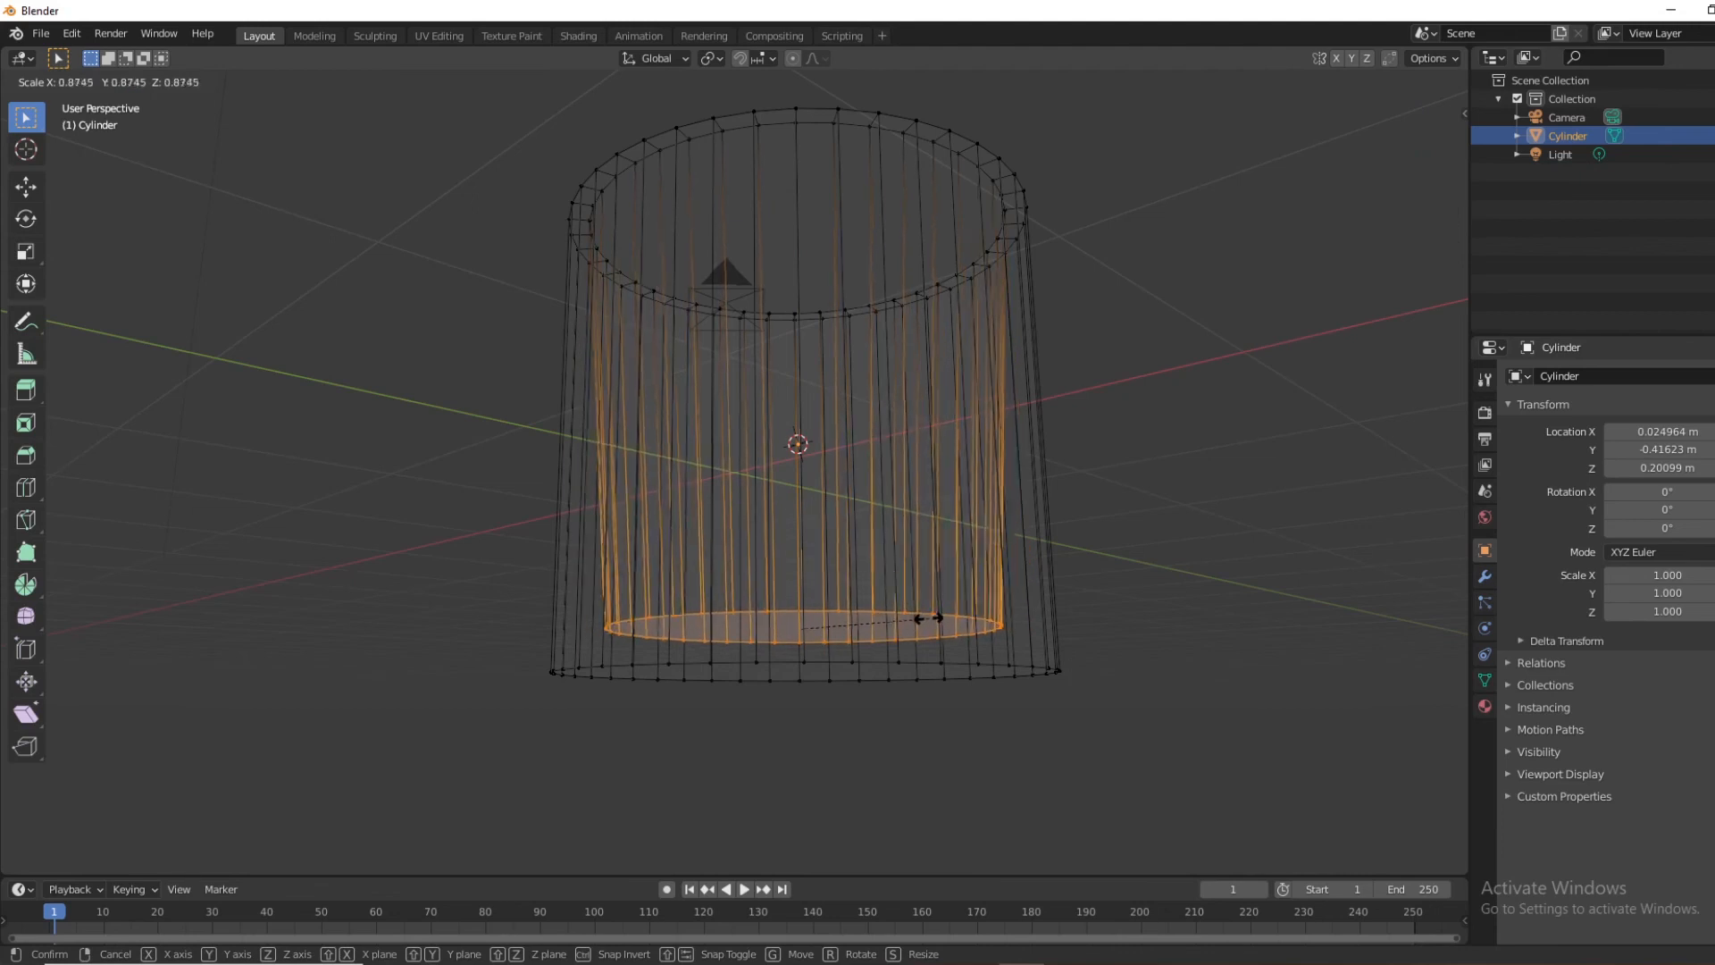
click(904, 616)
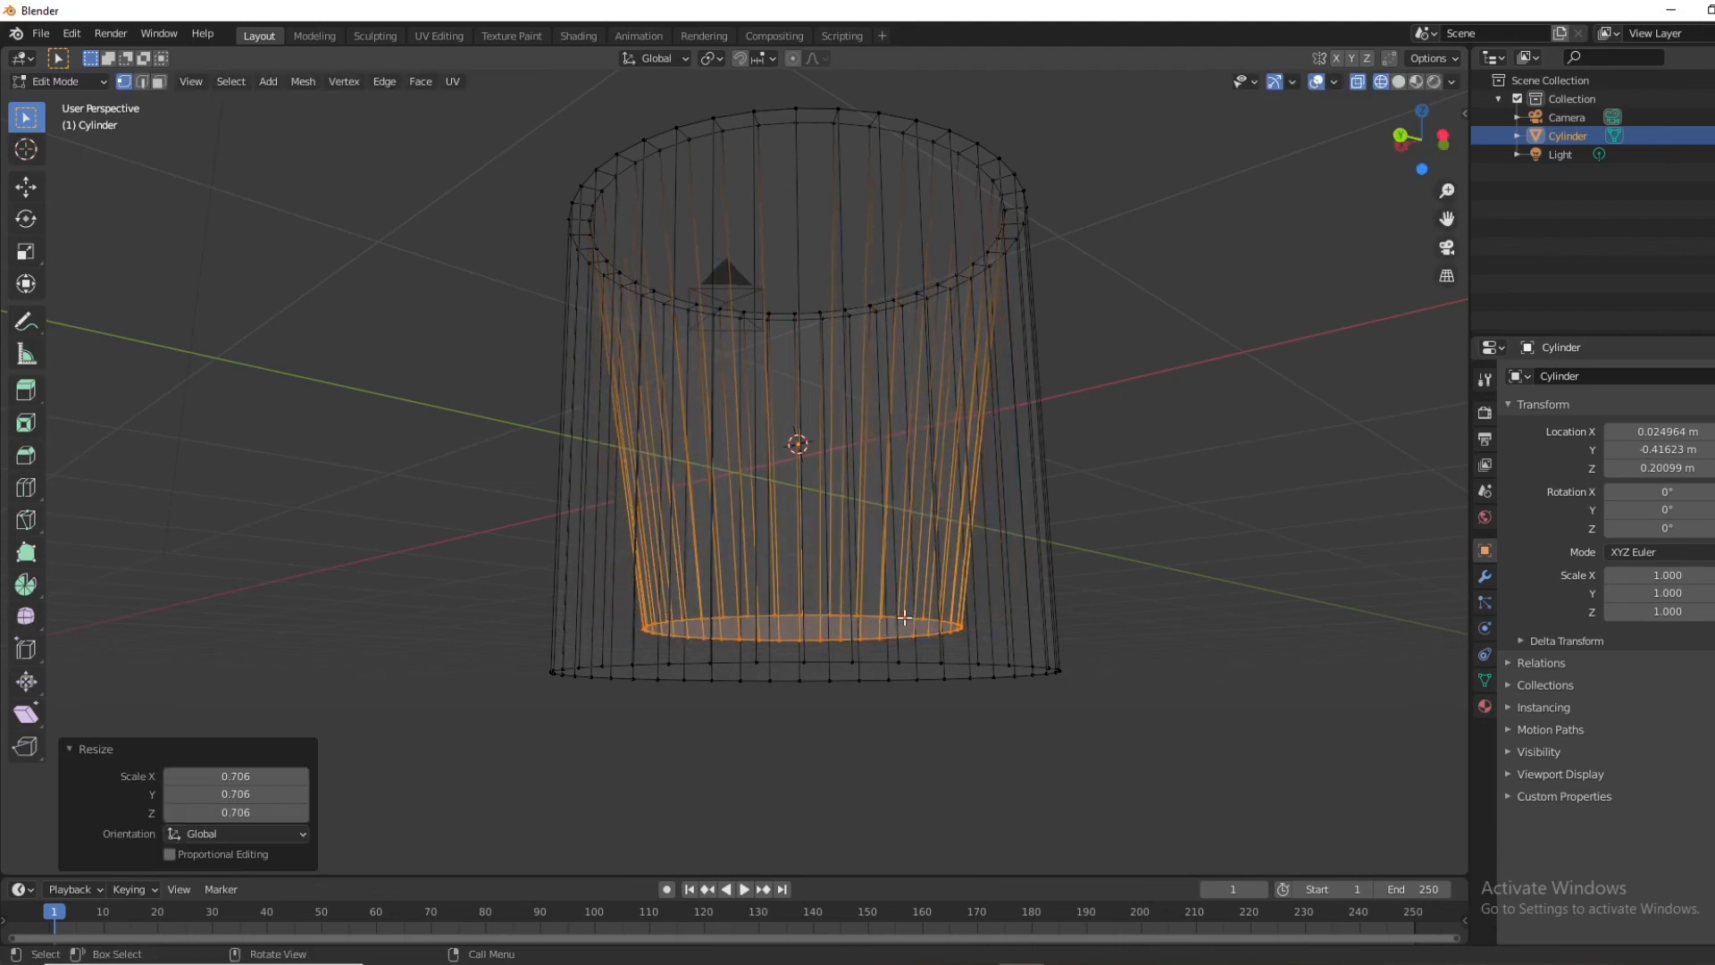
Select all vertices of the outer base ring and scale them to about 0.664 to match the inner taper
click(1122, 681)
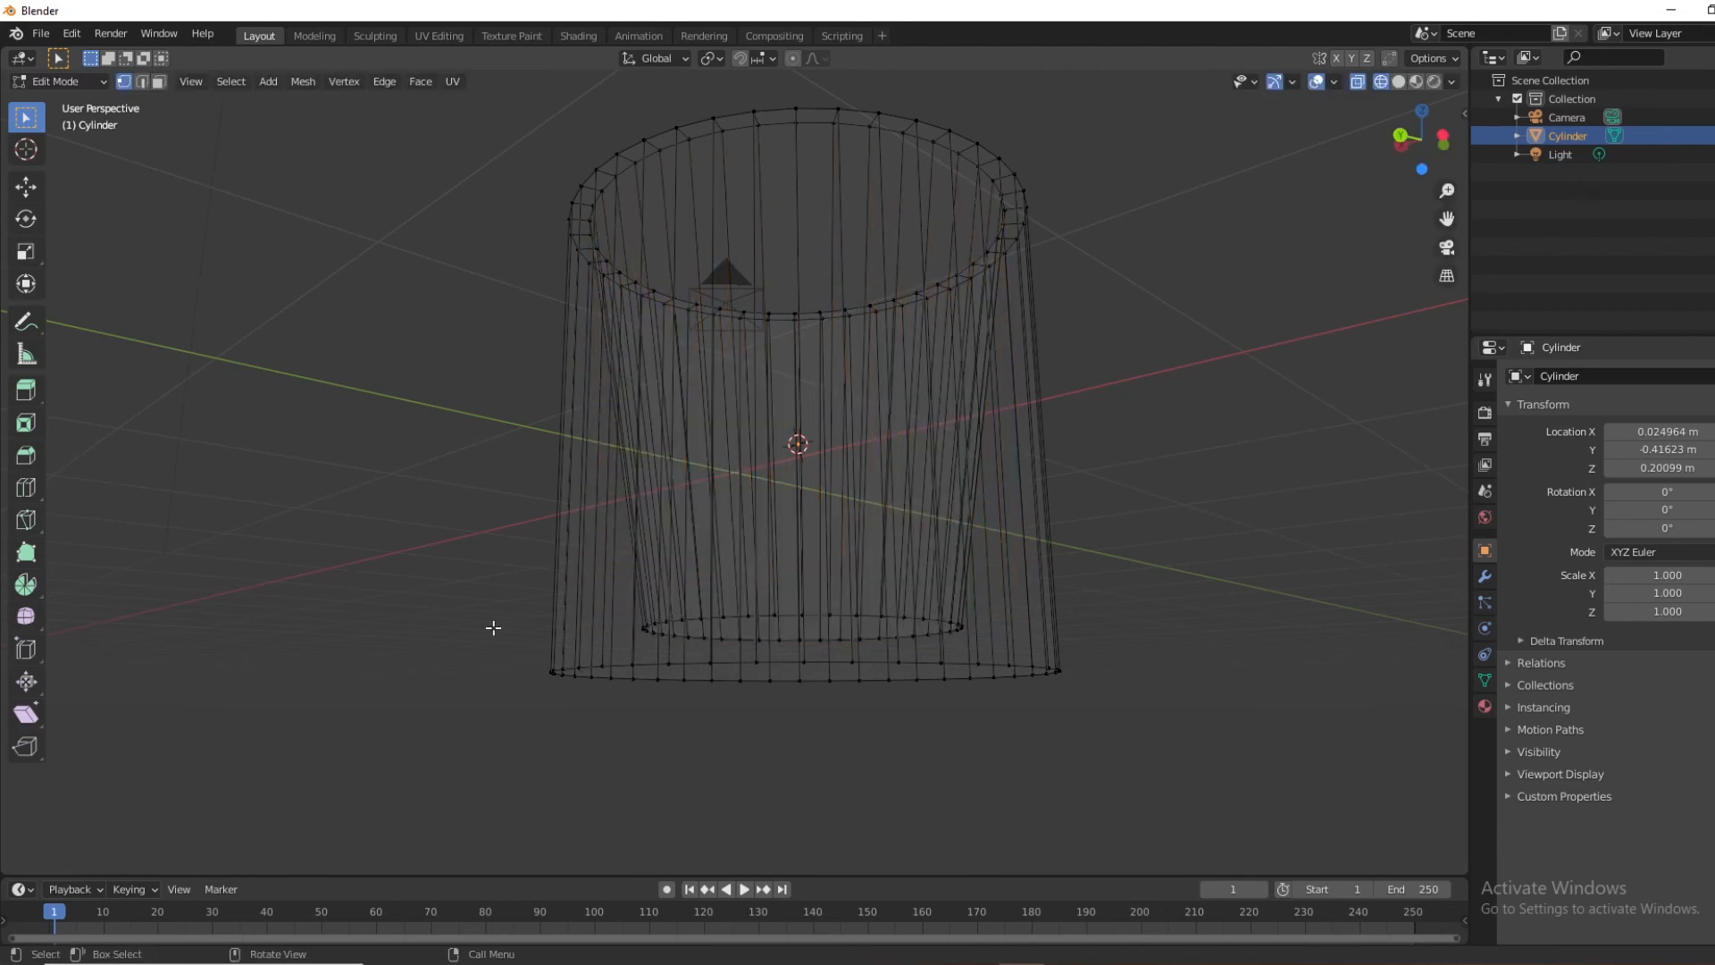
drag(493, 627, 853, 719)
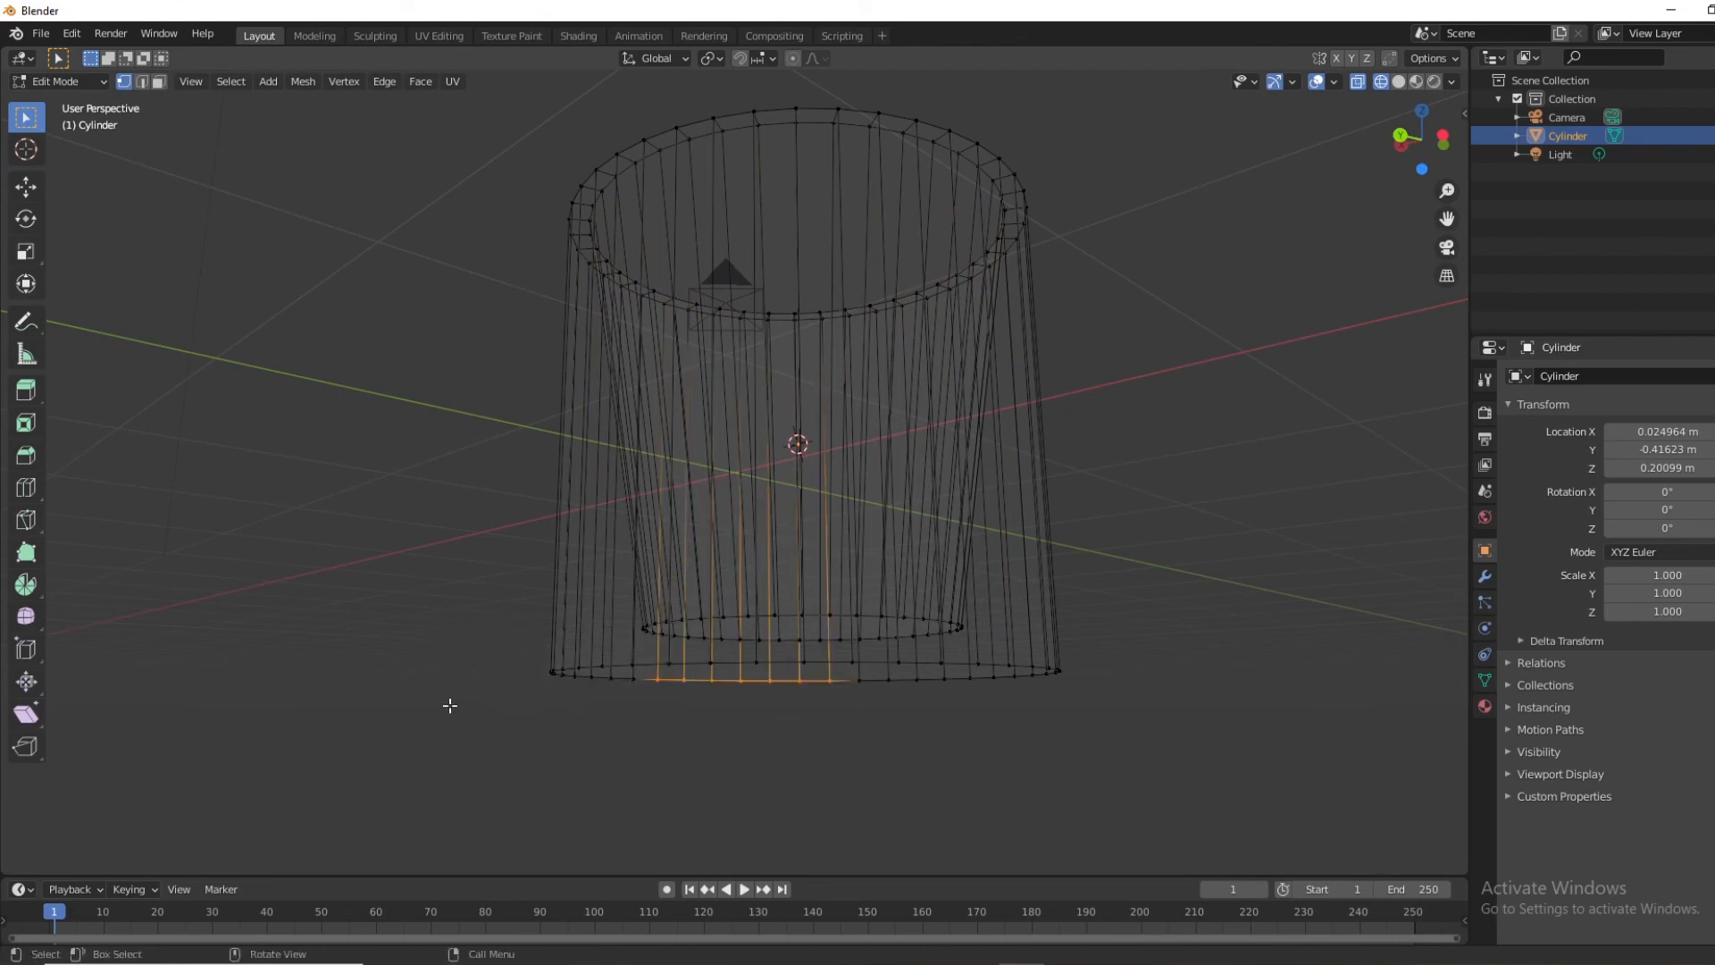
click(418, 693)
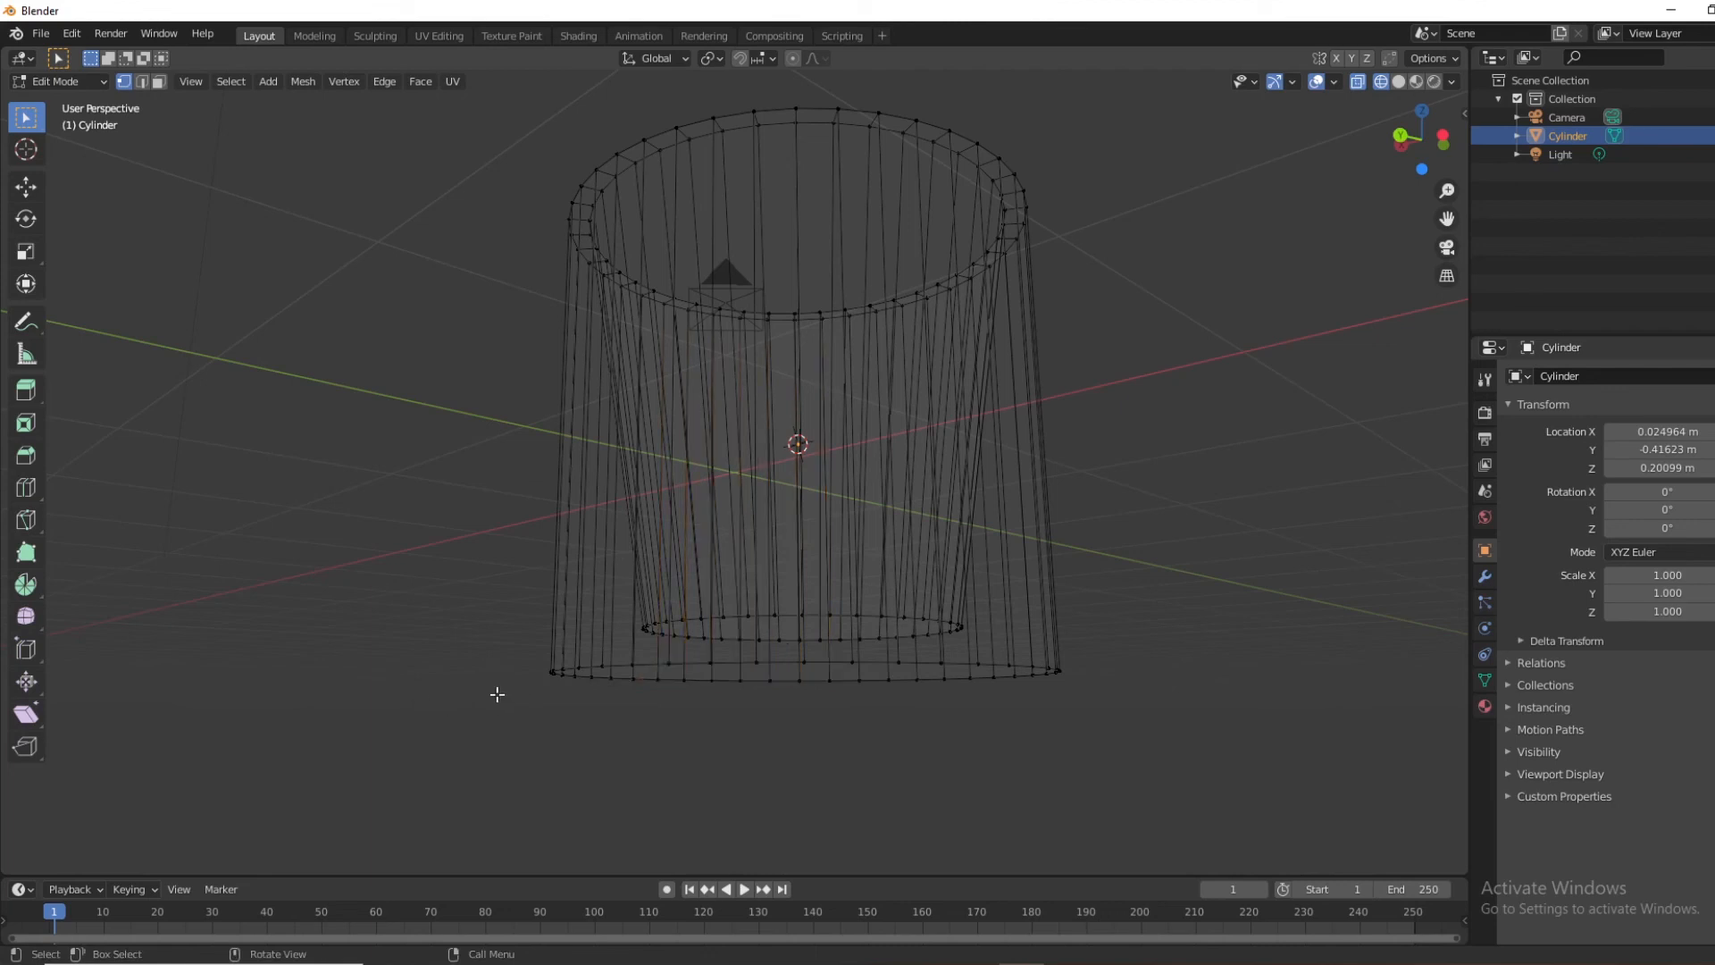
drag(493, 642, 1064, 876)
mouse_move(817, 745)
middle_down()
mouse_move(816, 715)
mouse_move(800, 766)
middle_up()
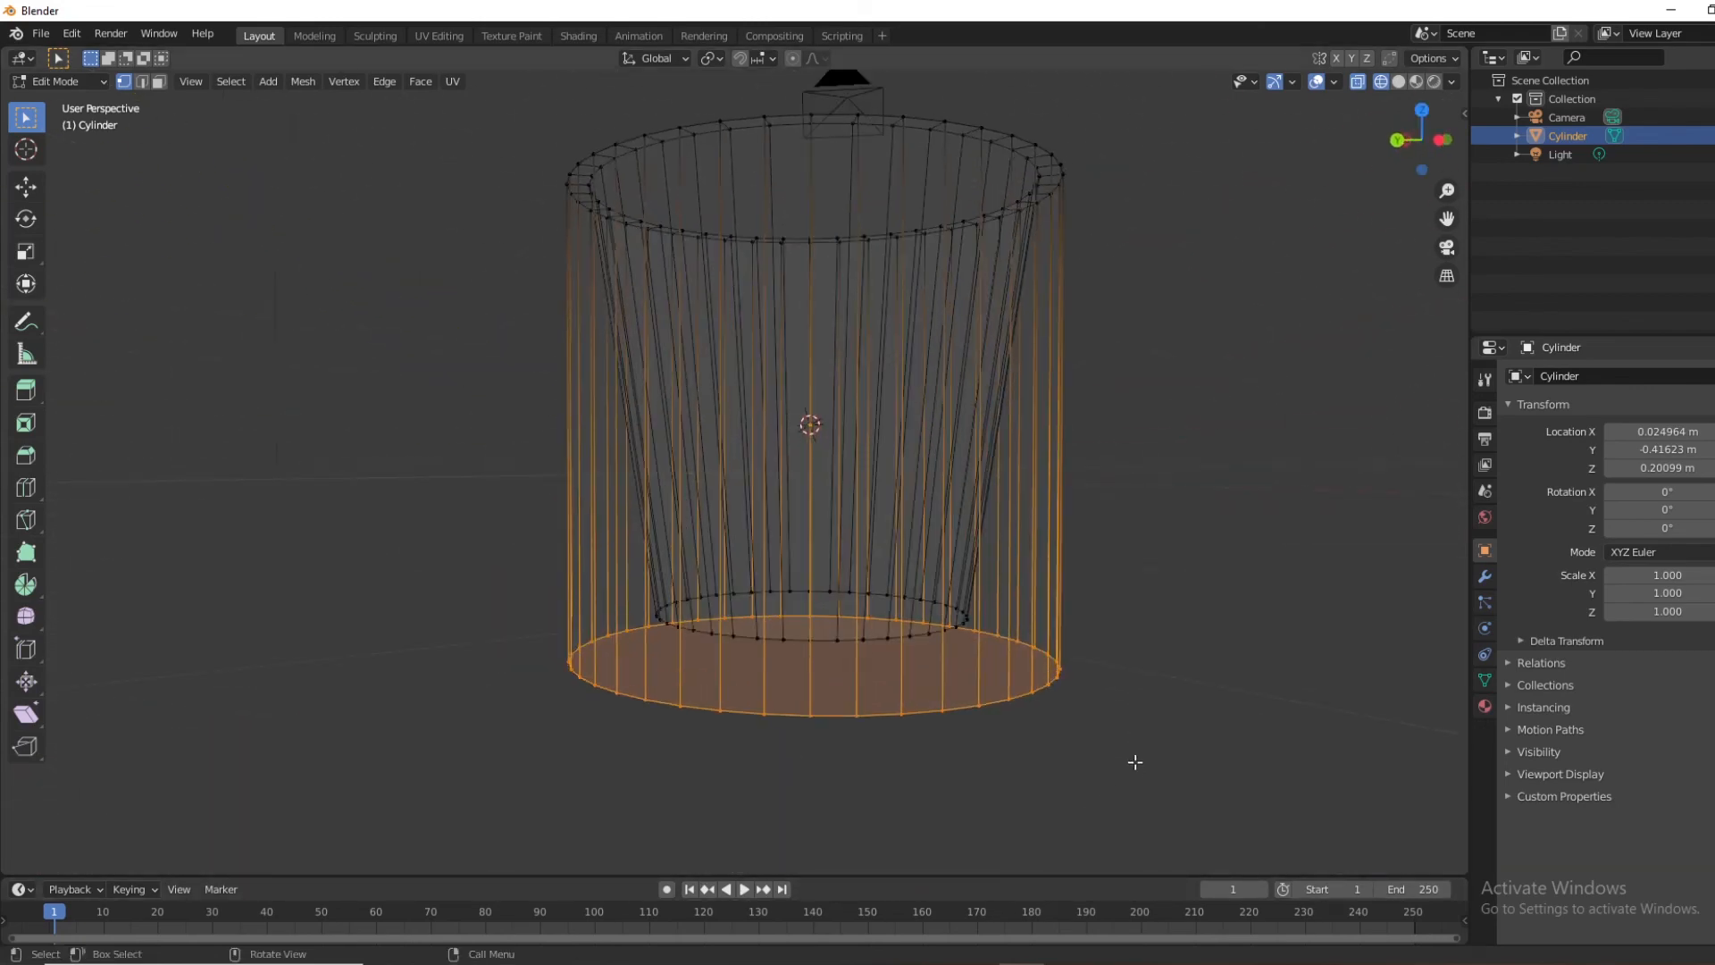
key(s)
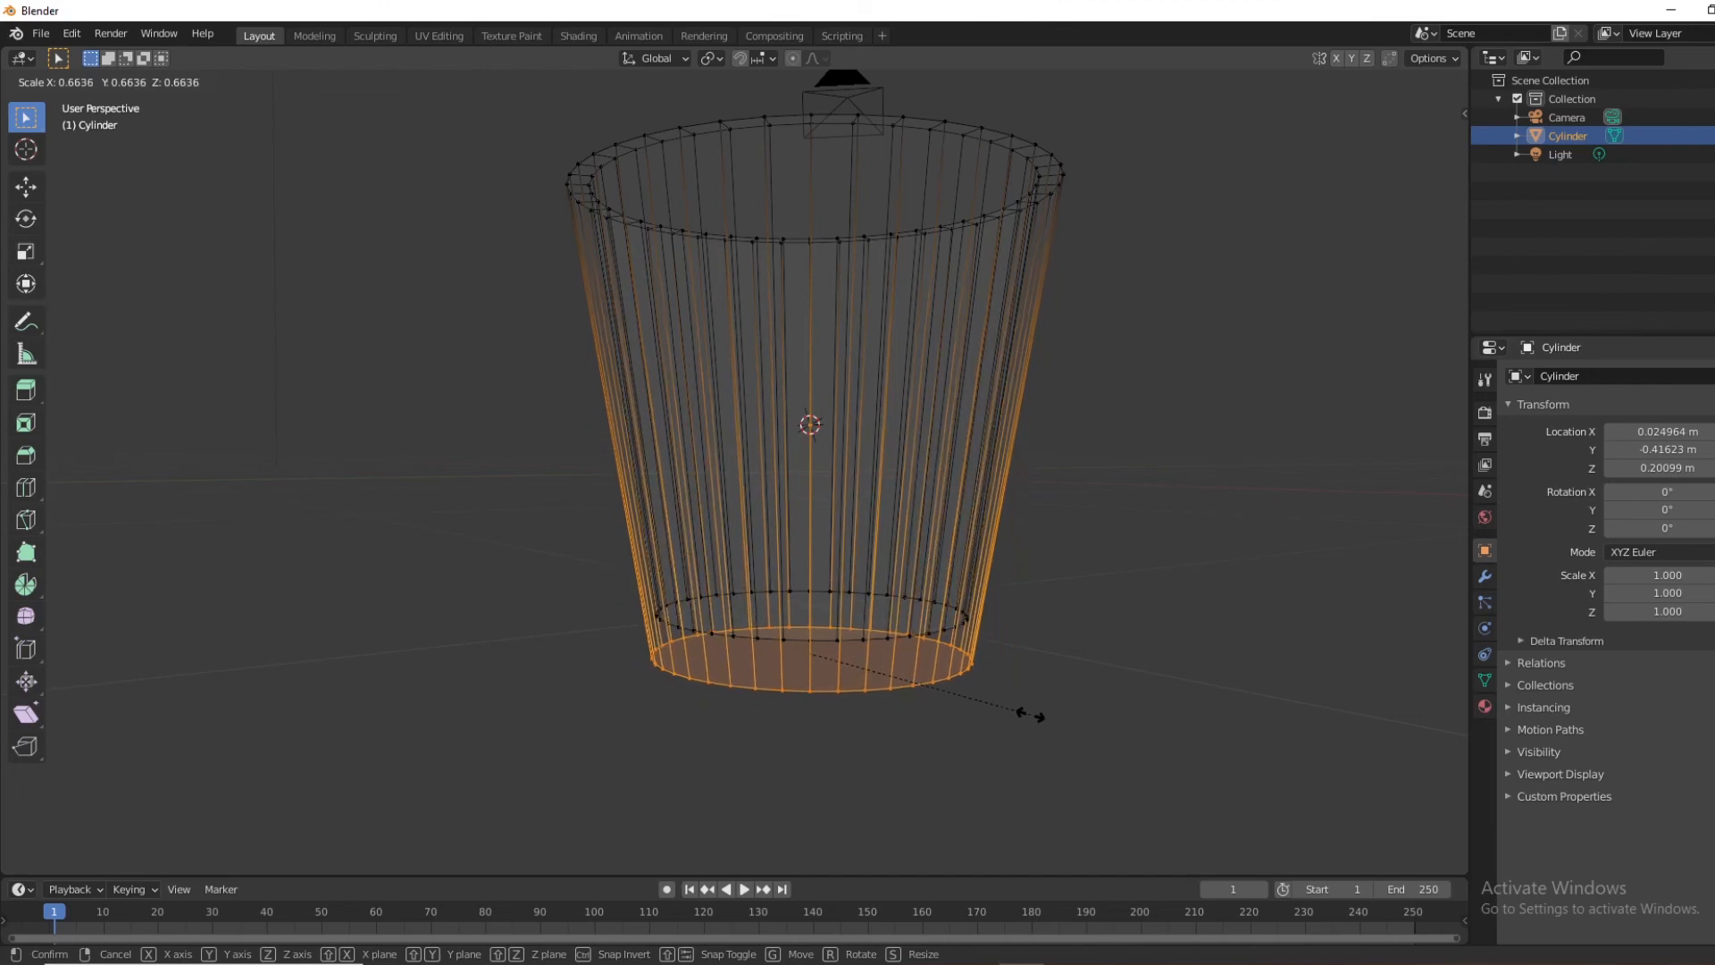
click(1032, 714)
Return to solid shading, clear the selection, and inspect the tapered cup's rim, underside and outer wall
middle_drag(1077, 589, 988, 651)
key(alt+z)
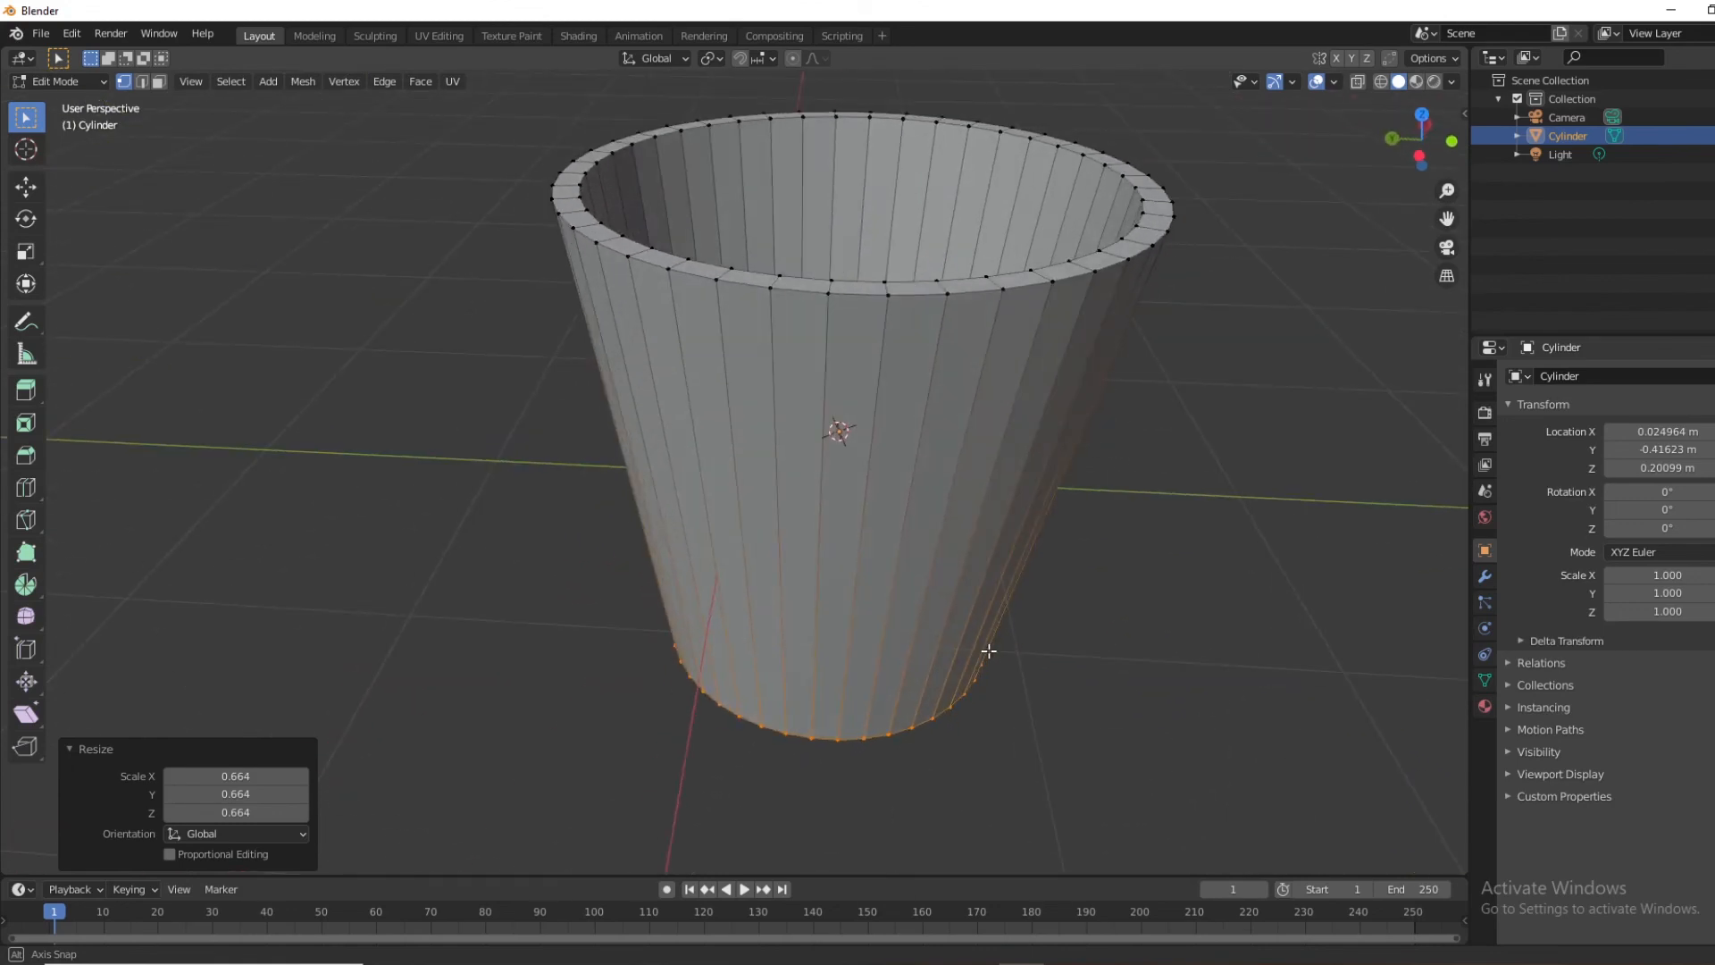
click(1180, 691)
middle_drag(1180, 691, 1122, 494)
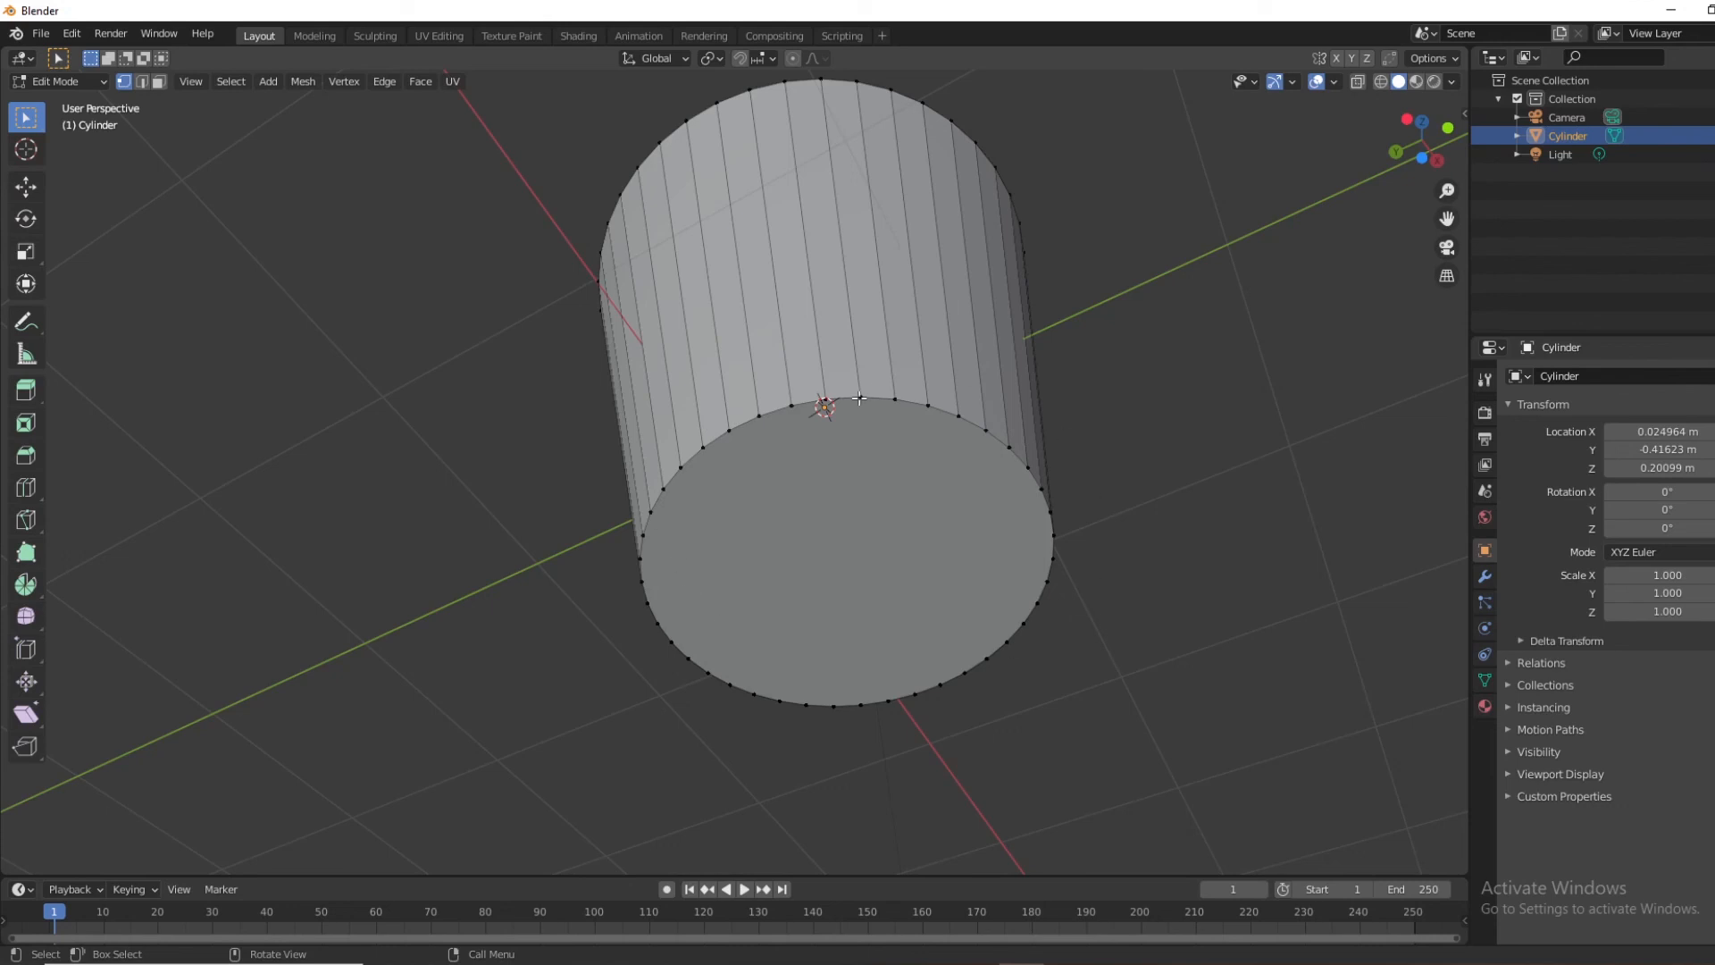
middle_drag(1229, 314, 1251, 426)
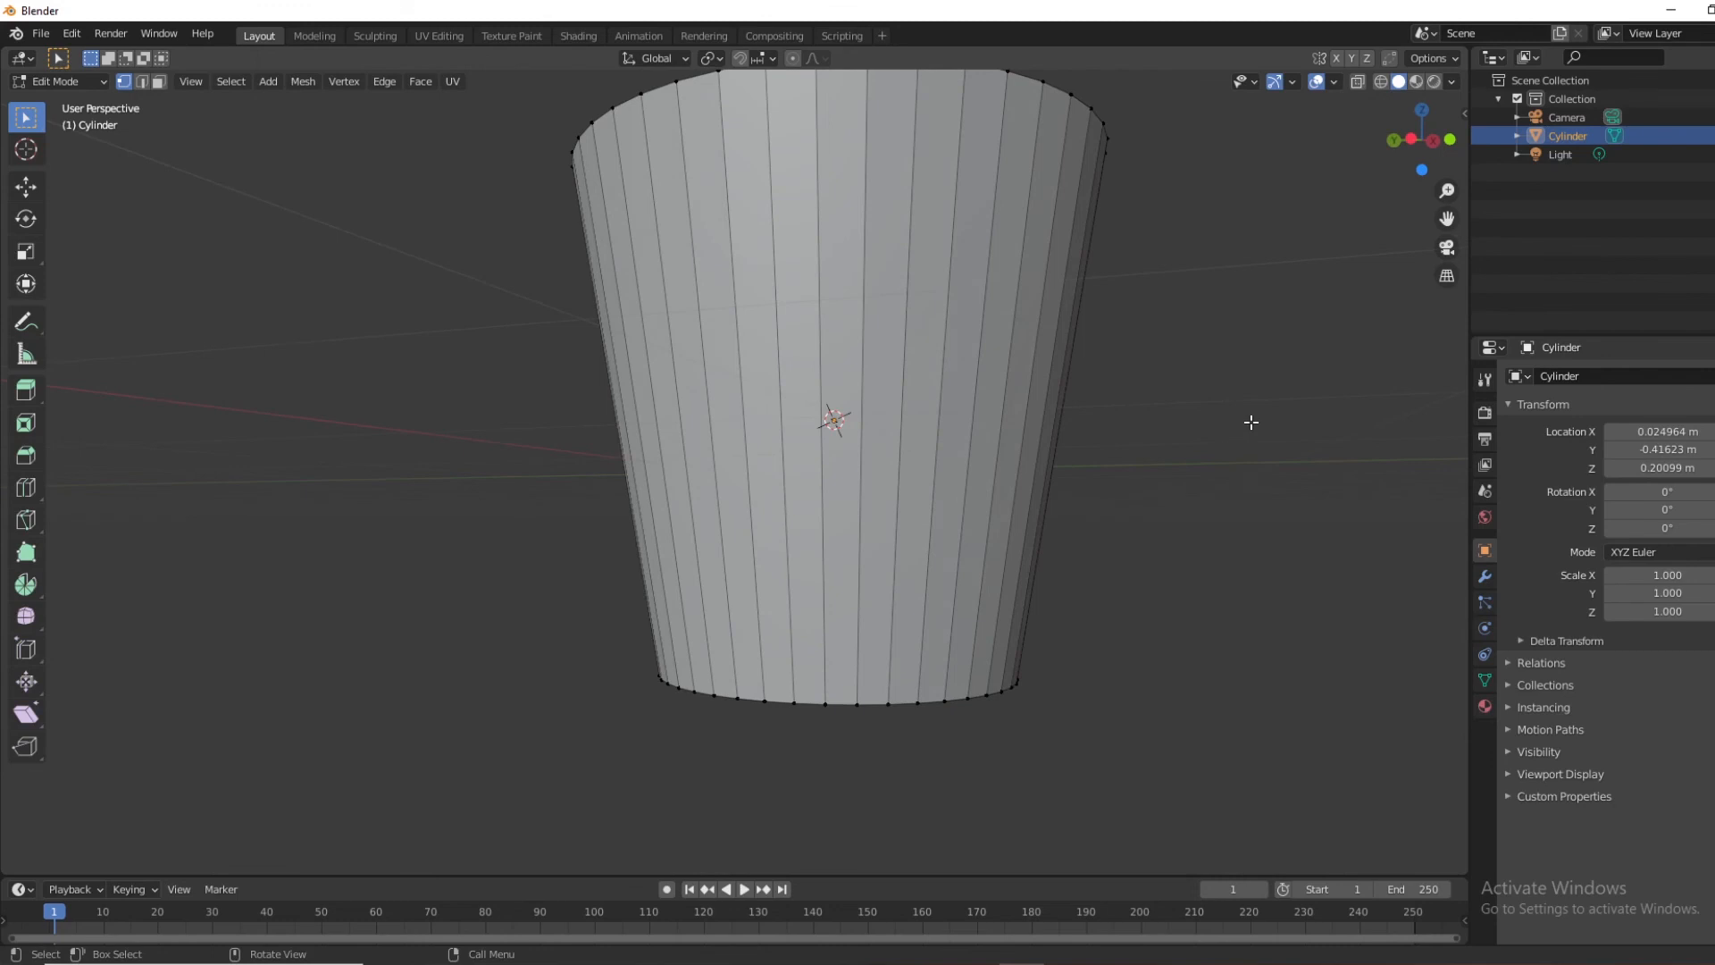
scroll(1219, 436, up, 3)
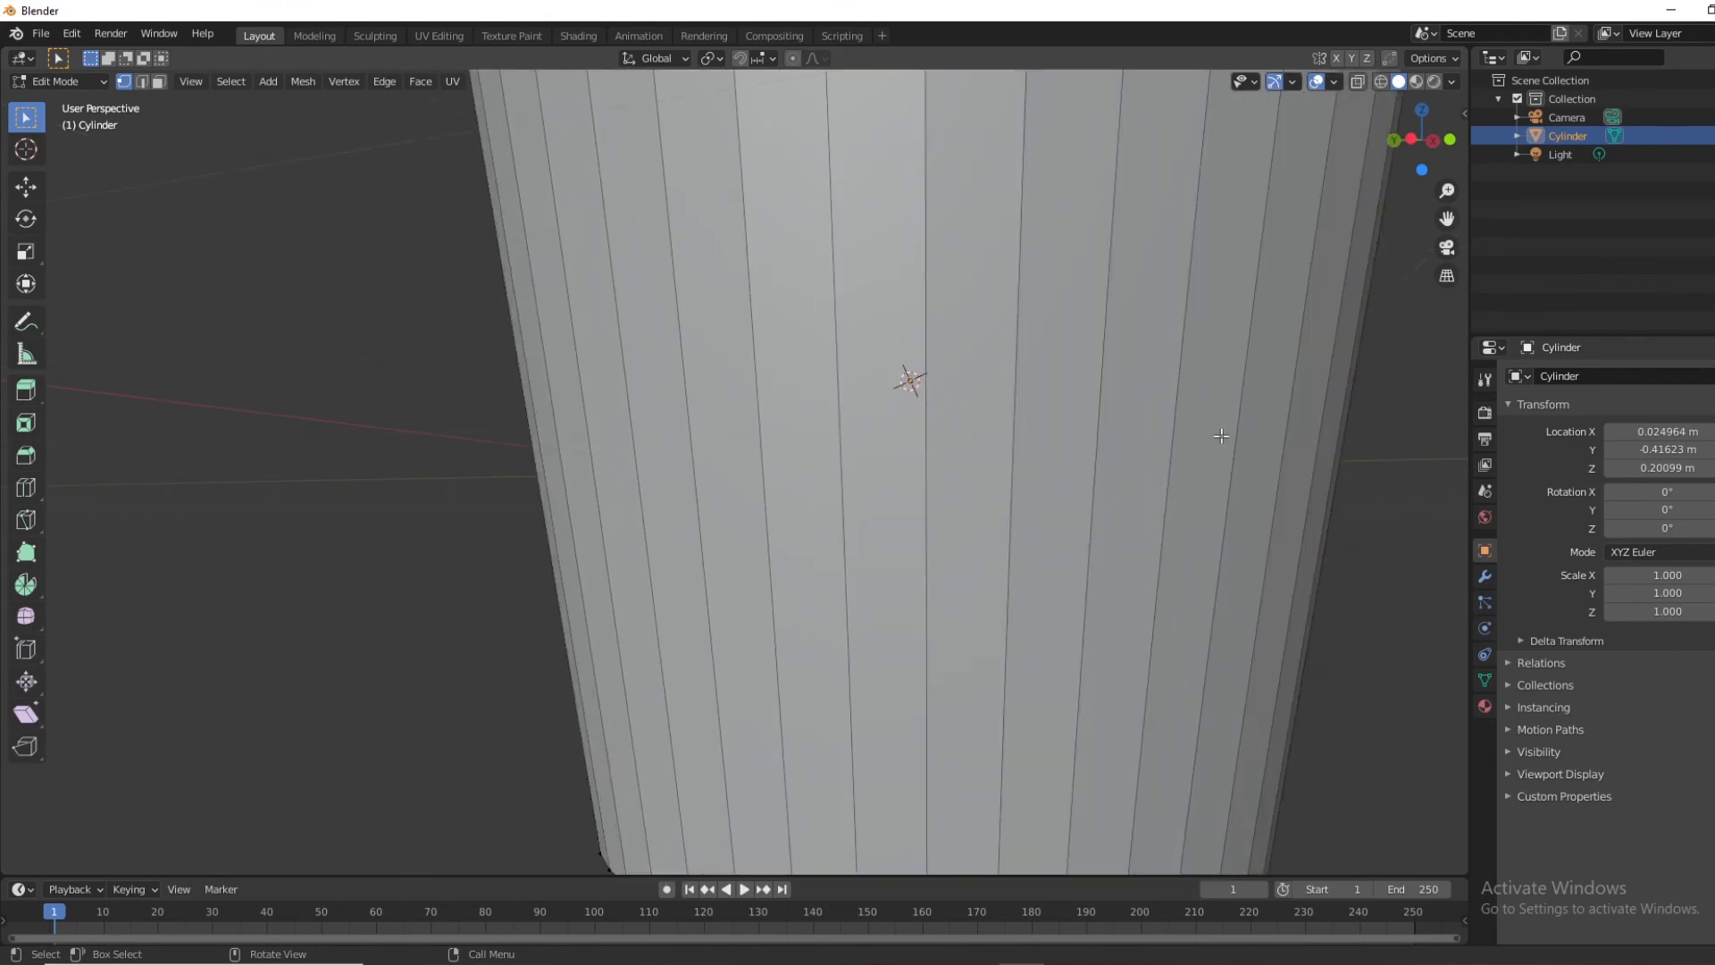
scroll(1221, 437, down, 5)
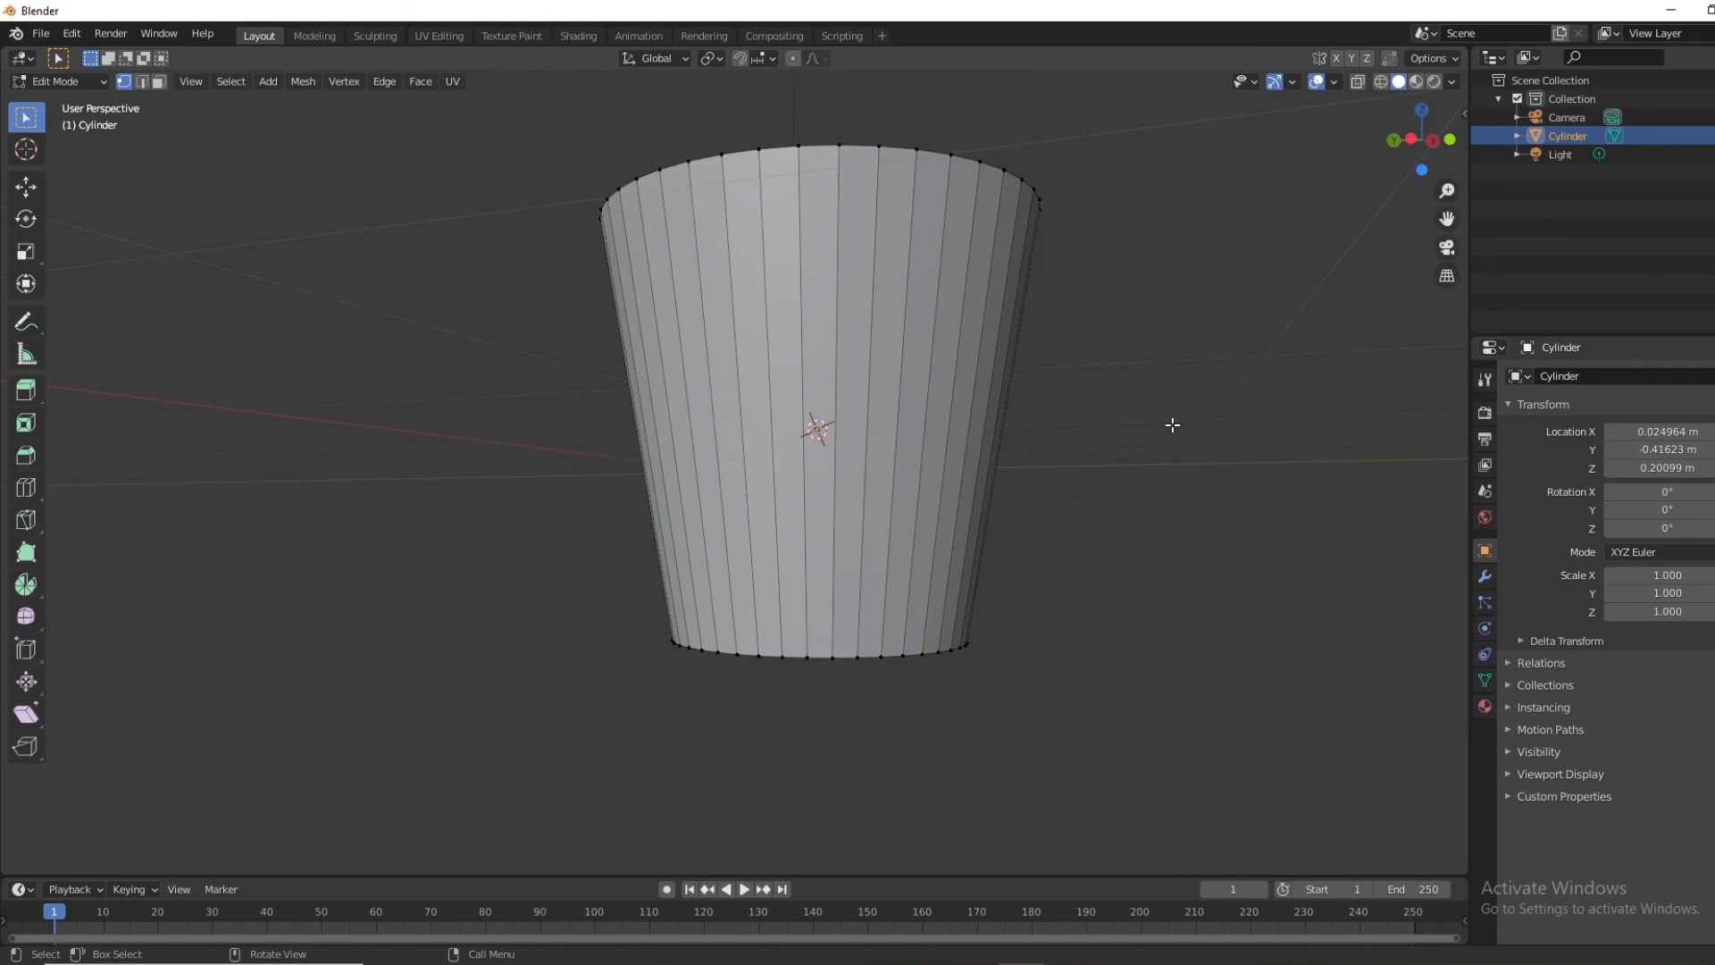